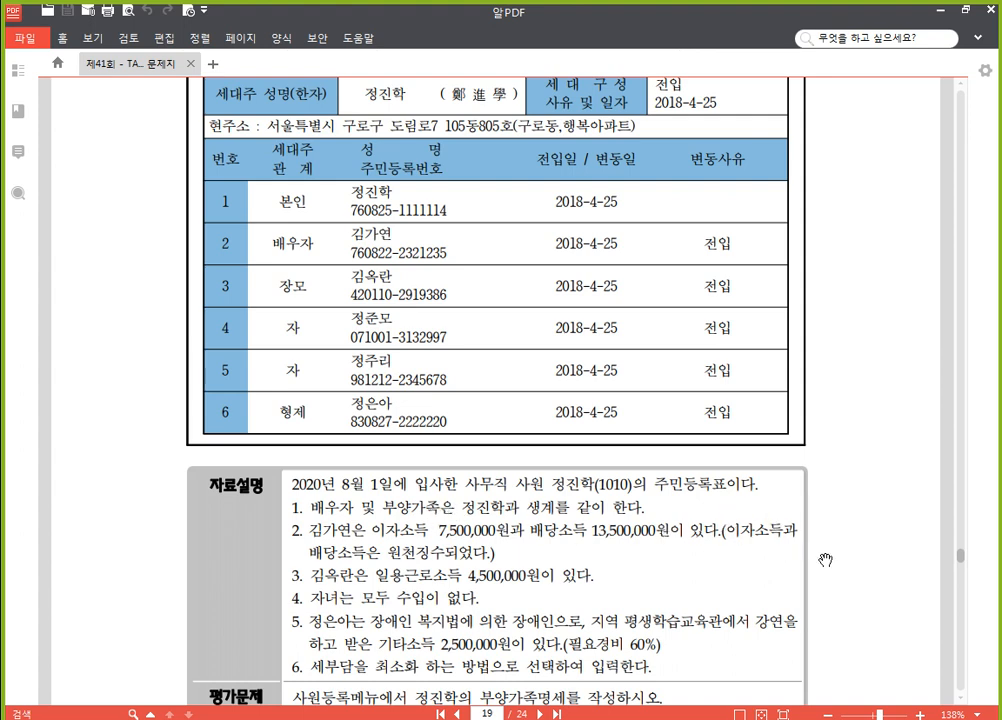
Read the resident register and the notes on each dependant's income and disability on page 19 of the exam PDF
drag(848, 564, 850, 453)
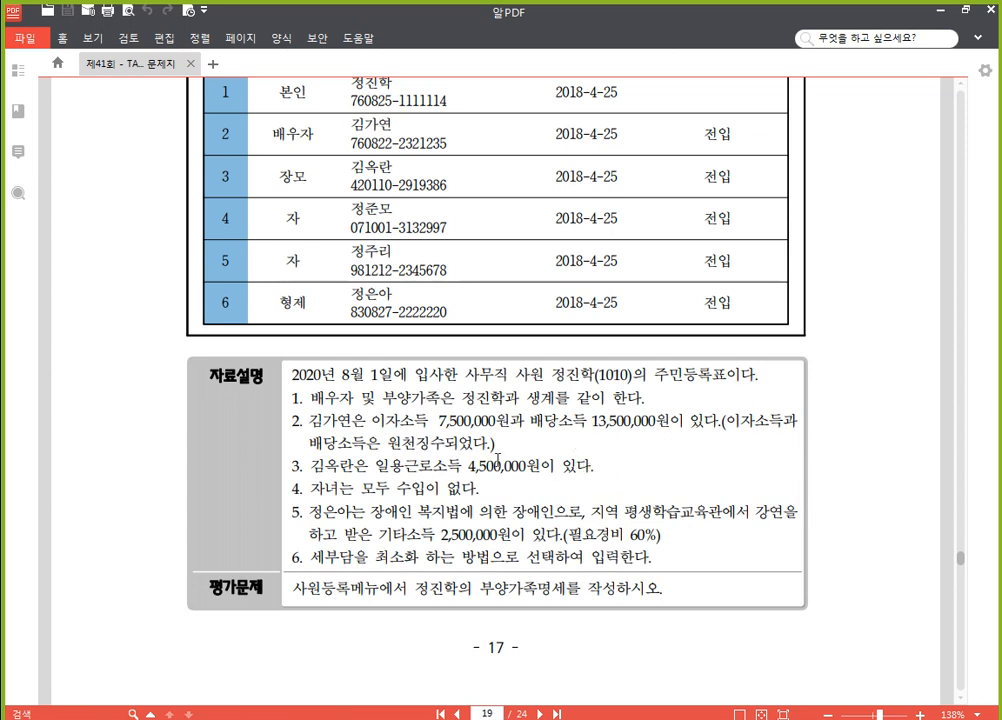
scroll(835, 462, down, 1)
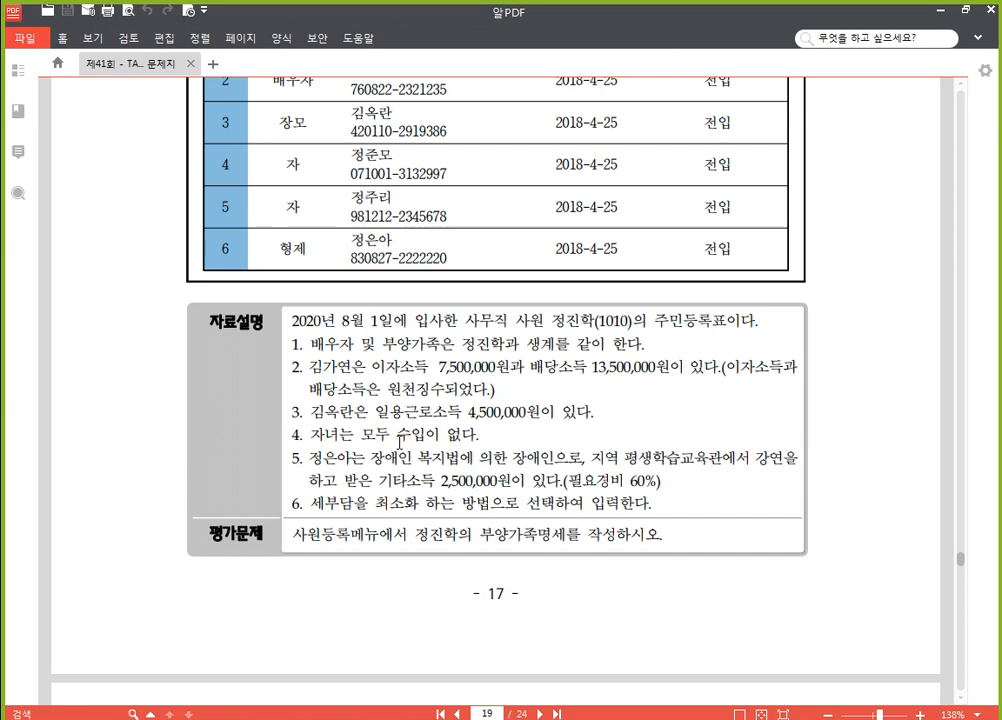
scroll(456, 597, down, 1)
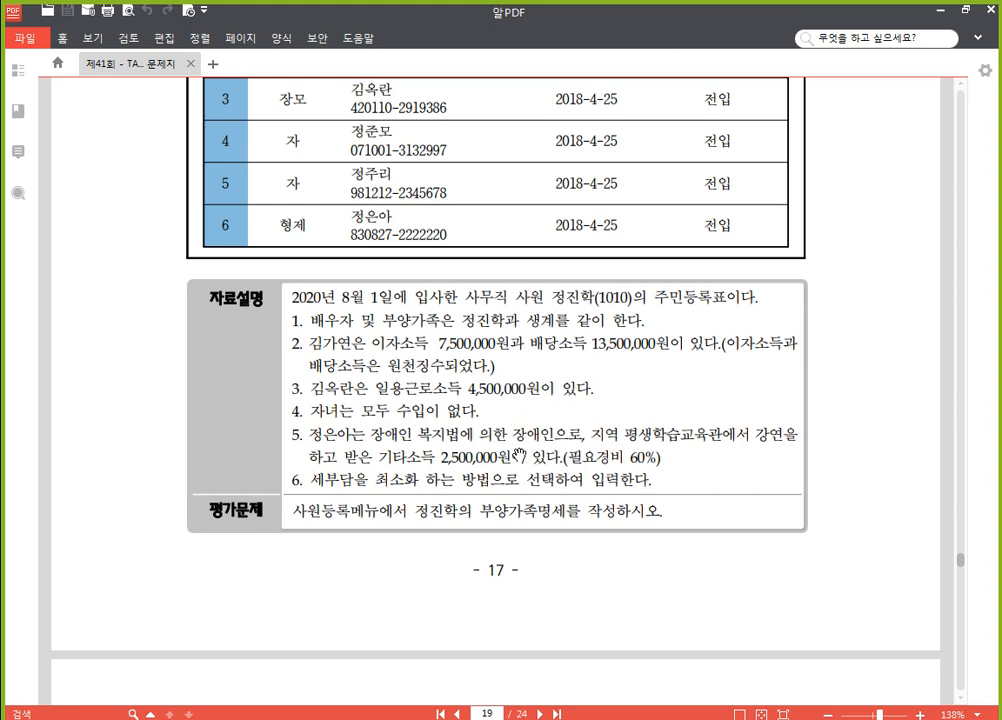
scroll(488, 466, down, 3)
scroll(488, 466, up, 3)
Switch to the payroll program, open employee registration (사원등록) and select the employee with code 1010
click(445, 703)
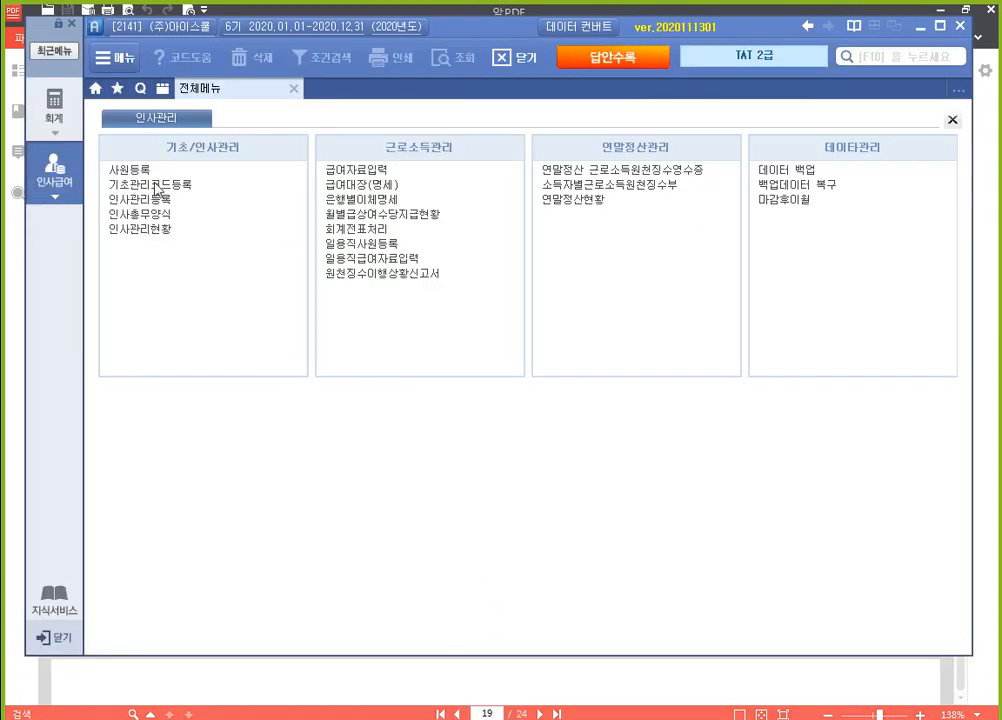
click(163, 172)
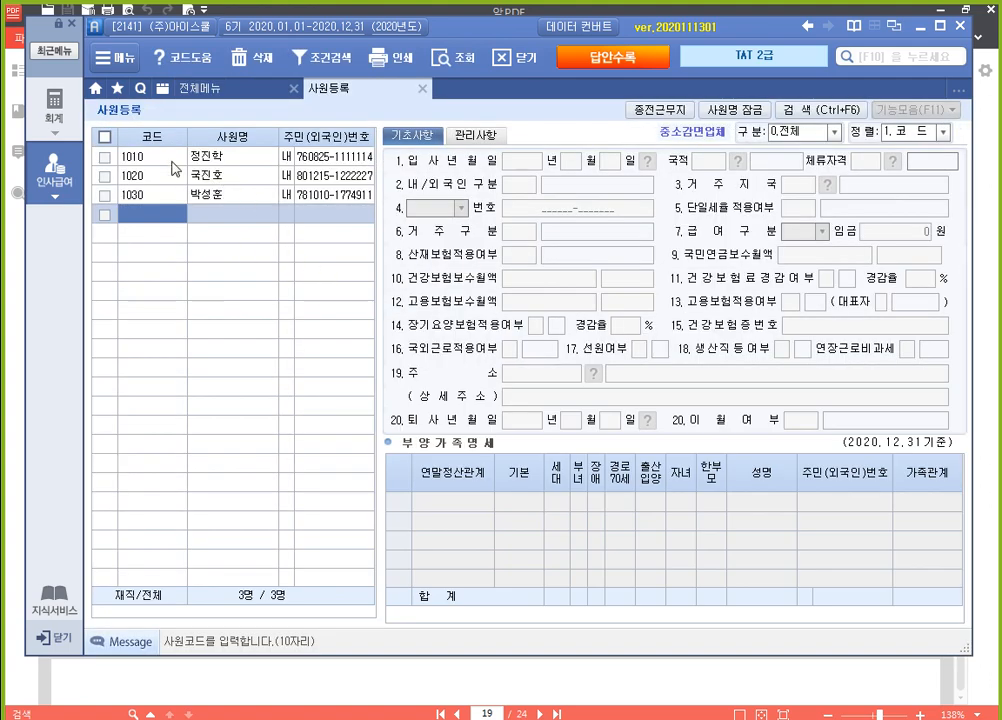
click(140, 157)
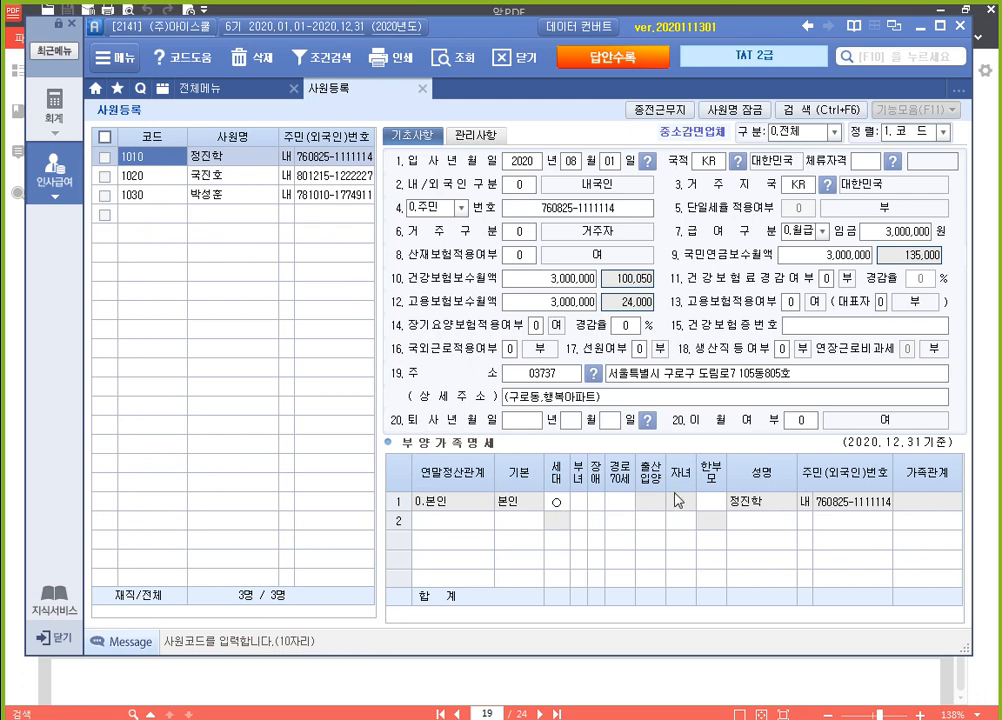
Add a dependant row for the spouse with relationship 3.배우자 and basic deduction 0.부
click(514, 530)
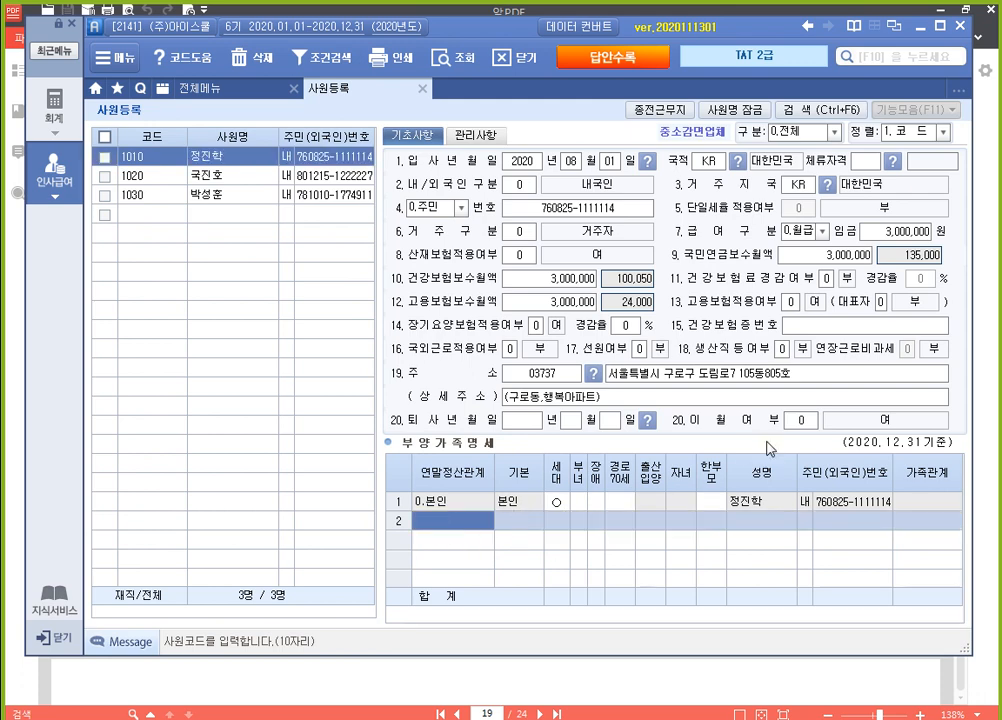
text(3)
key(Return)
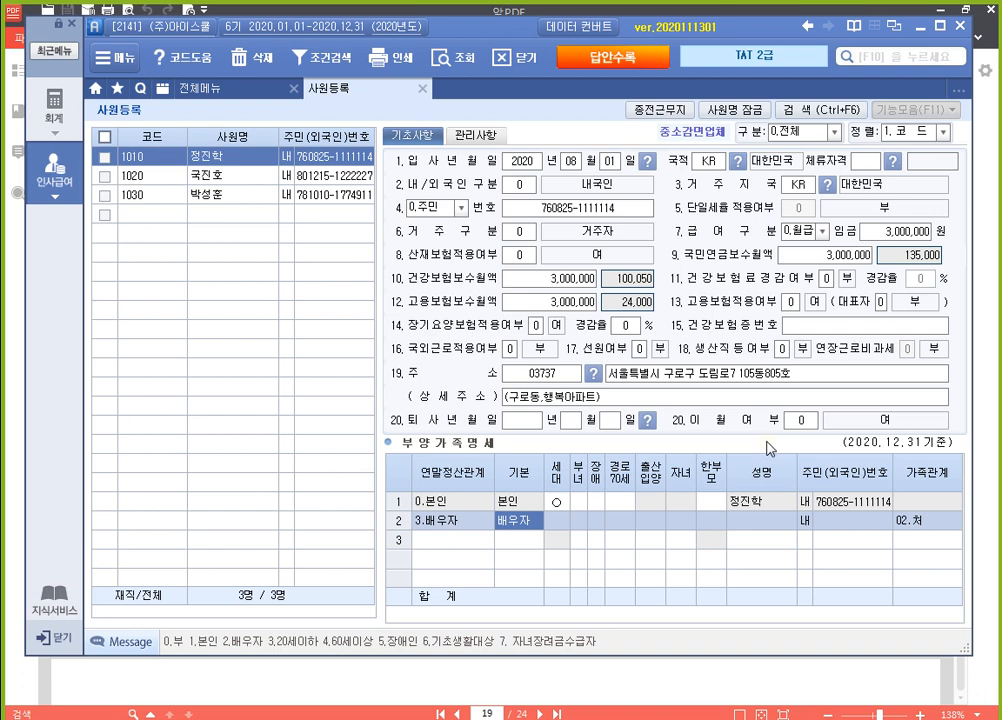
text(0)
key(Return)
key(Return)
key(Return)
key(Return)
key(Return)
key(Return)
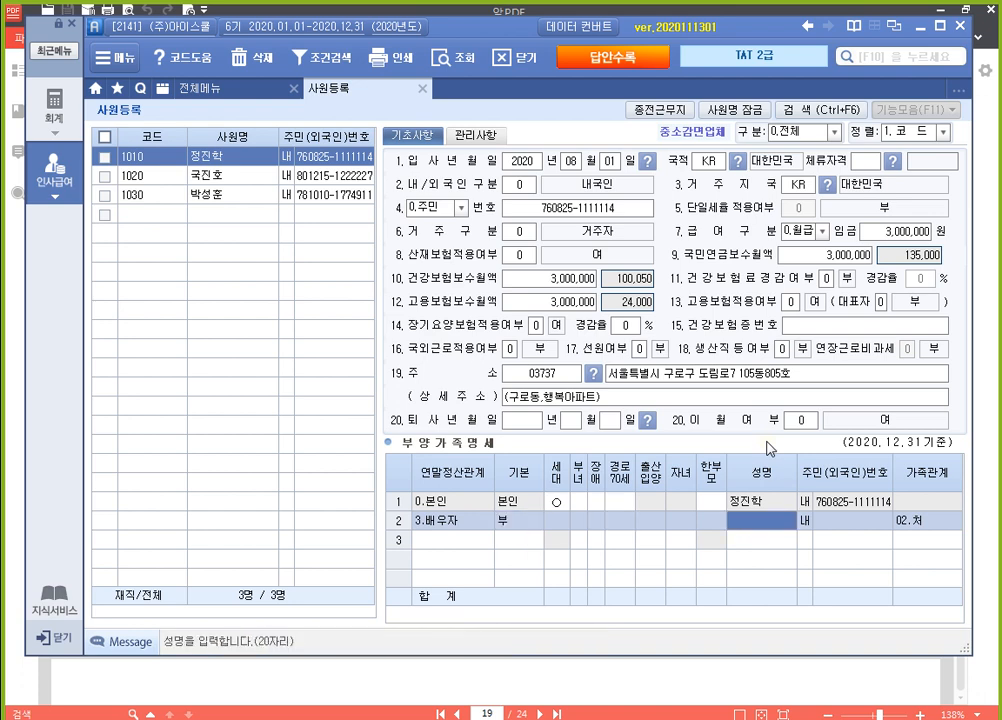
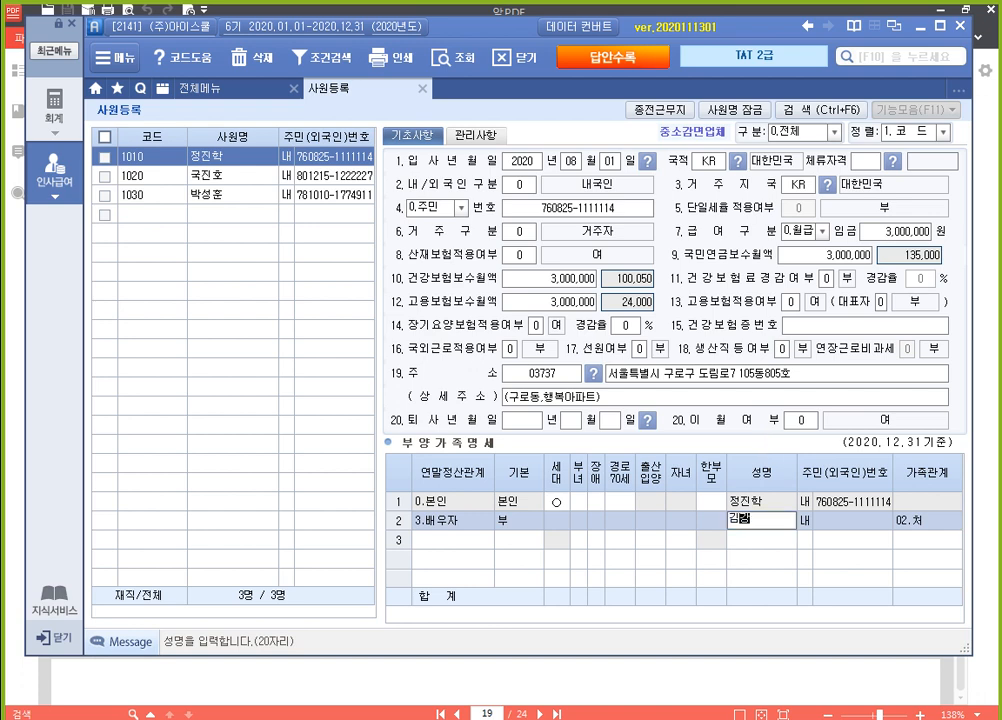
Enter the spouse's name and resident registration number as a domestic national (내국인)
key(Return)
key(Return)
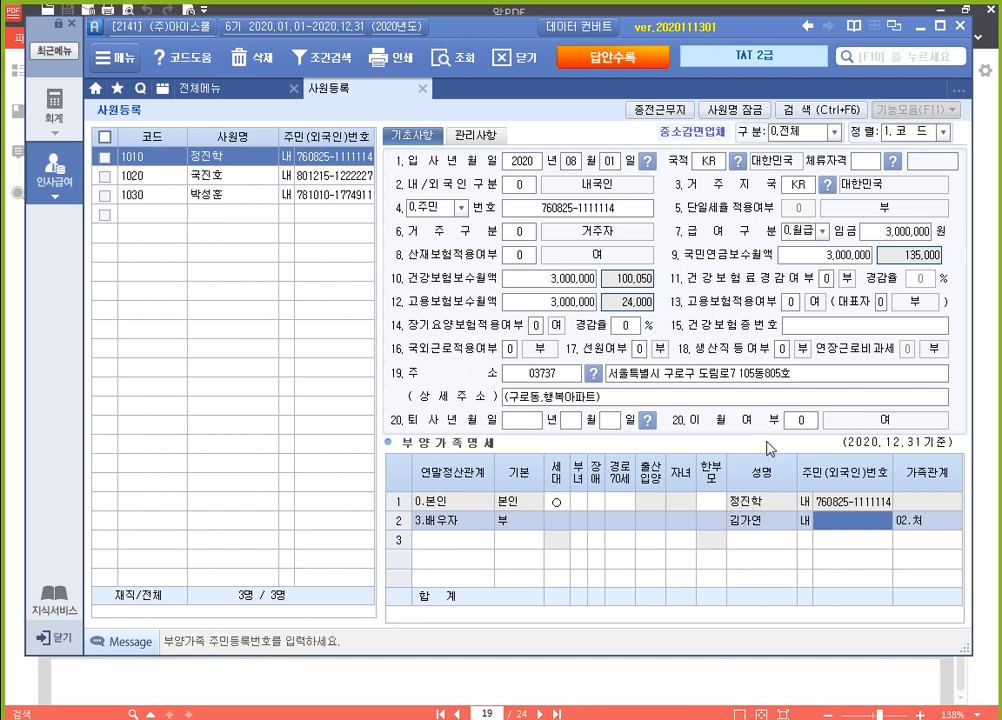
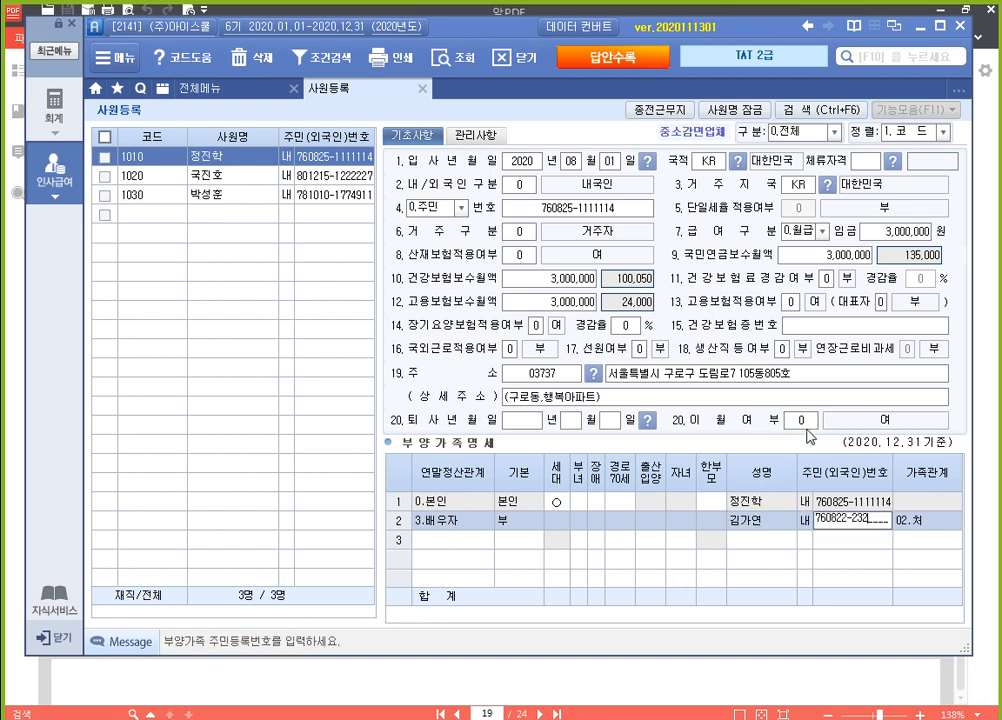
key(Return)
key(Return)
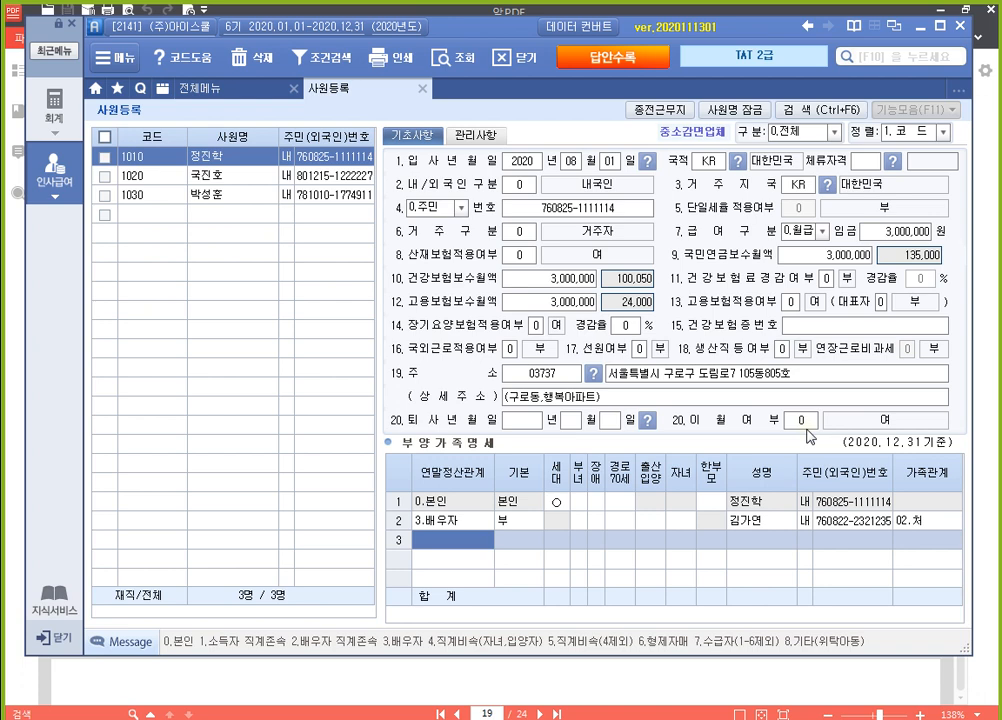
Add a dependant row for the mother-in-law with relationship 2.(배)직계존속 and basic deduction 60세이상
text(2)
key(Return)
key(Return)
key(Return)
key(Return)
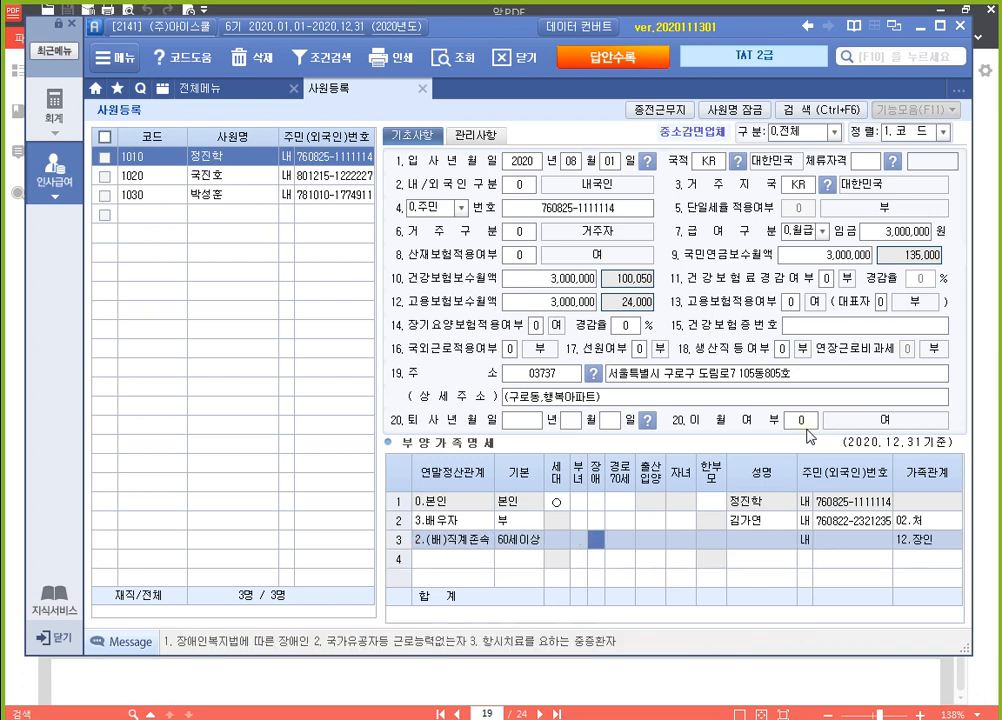
key(Return)
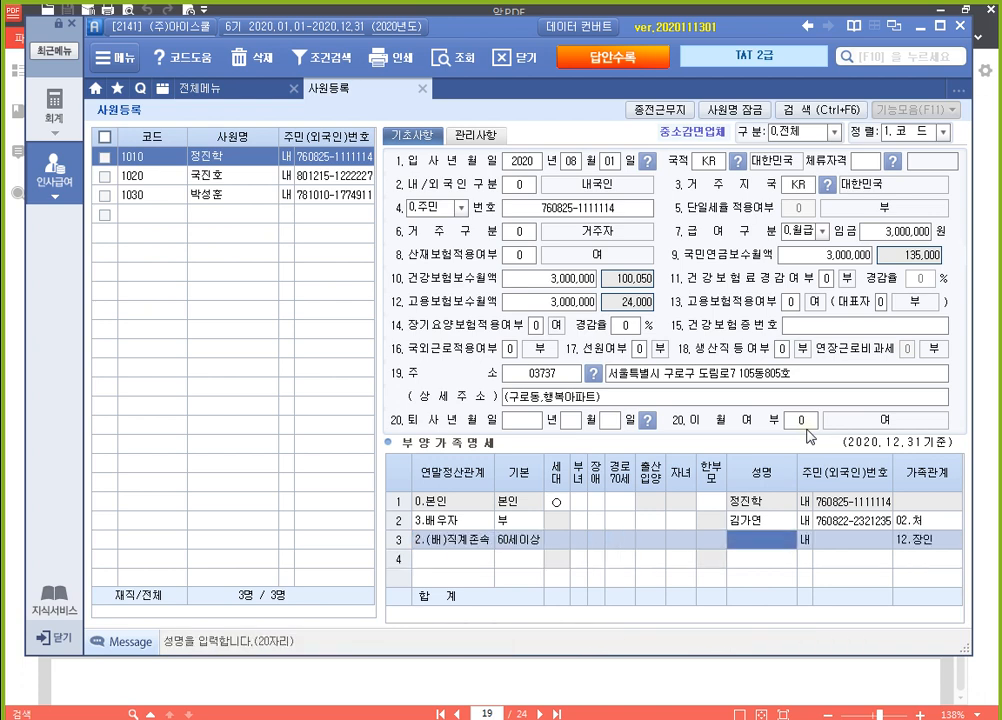
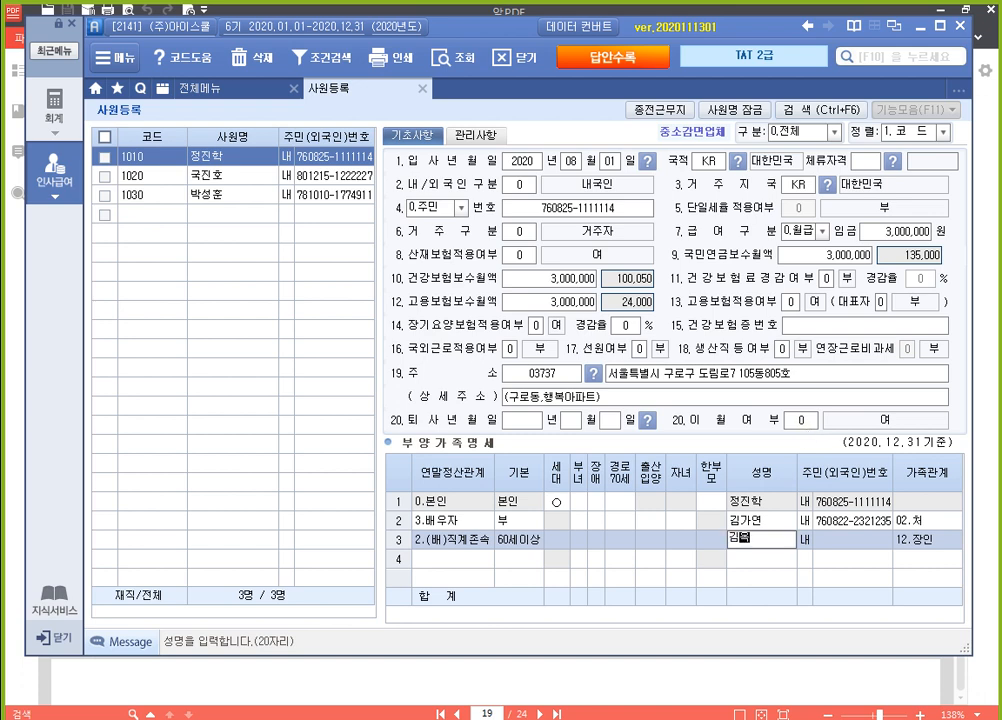
Enter the mother-in-law's name and resident registration number, keeping the domestic national setting
key(Return)
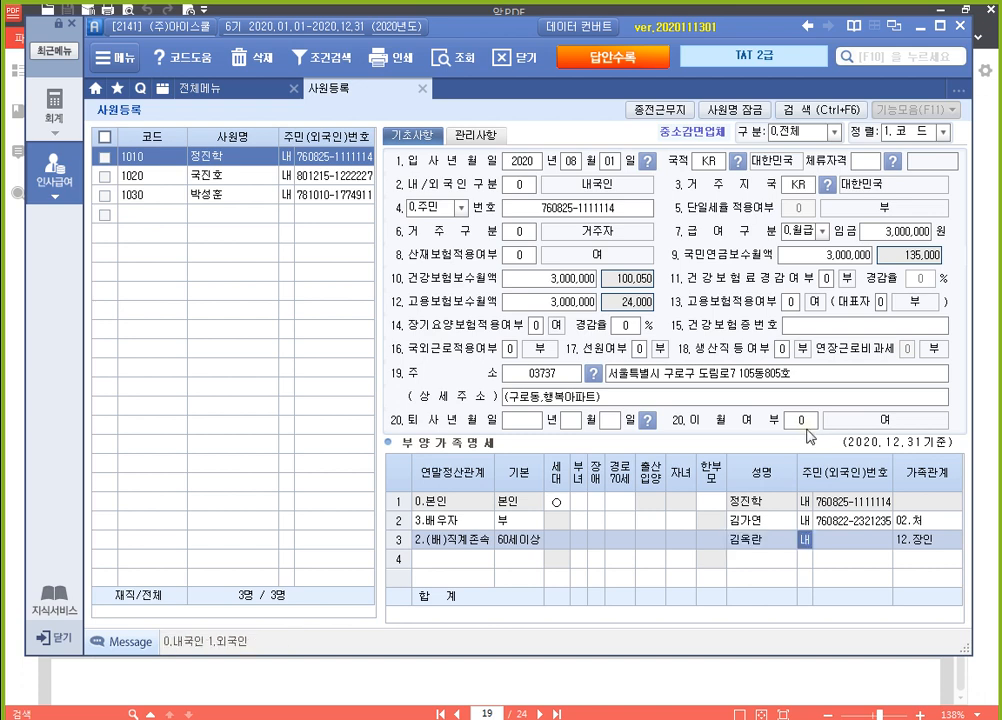
key(Return)
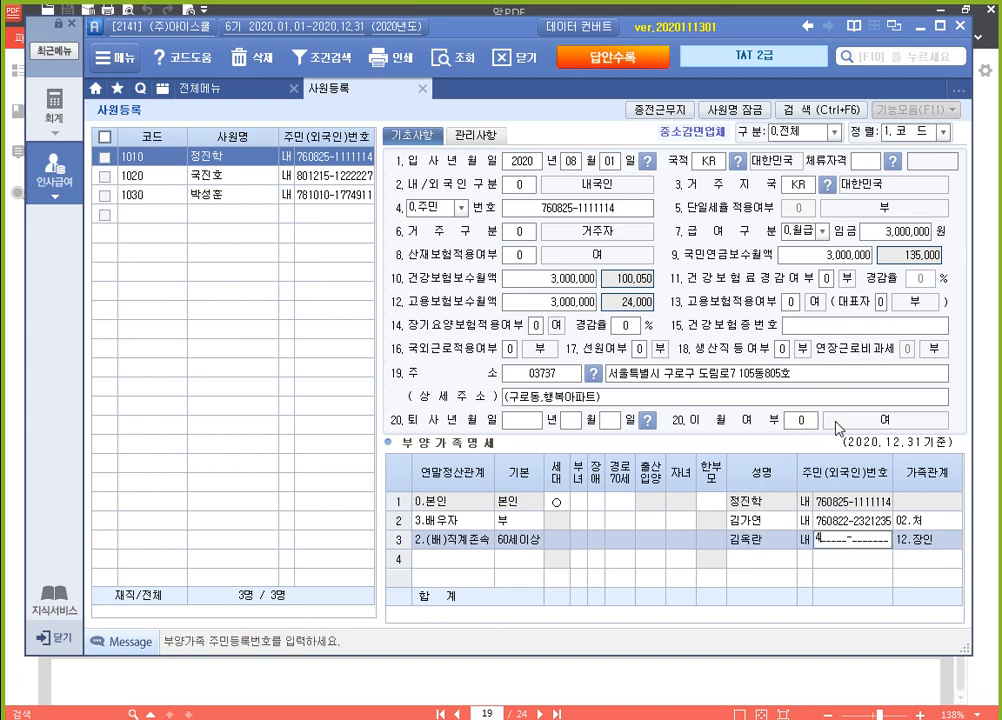
key(Return)
key(Return)
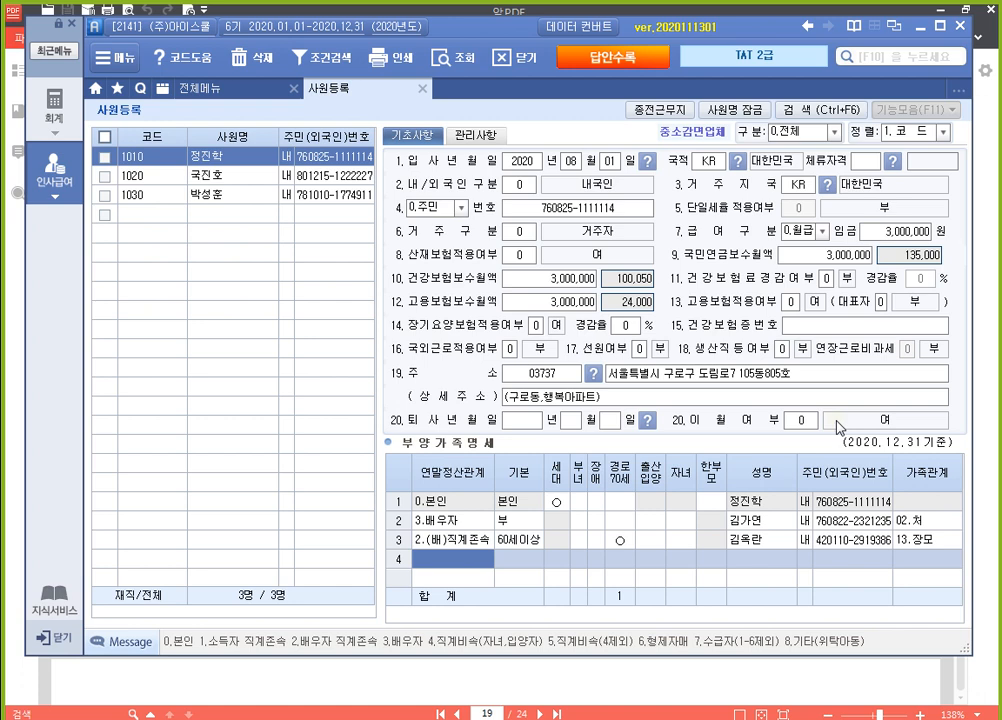
Add a dependant row for the son with relationship 4.직계비속 and basic deduction 20세이하
text(4)
key(Return)
key(Return)
key(Return)
key(Return)
key(Return)
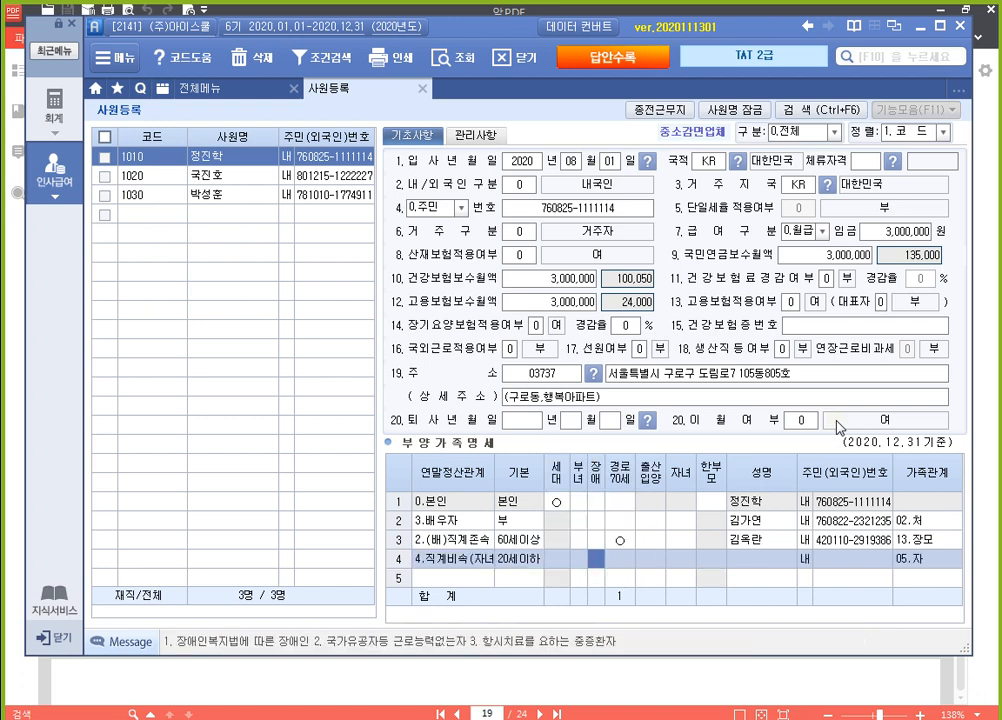
key(Return)
key(Return)
key(Return)
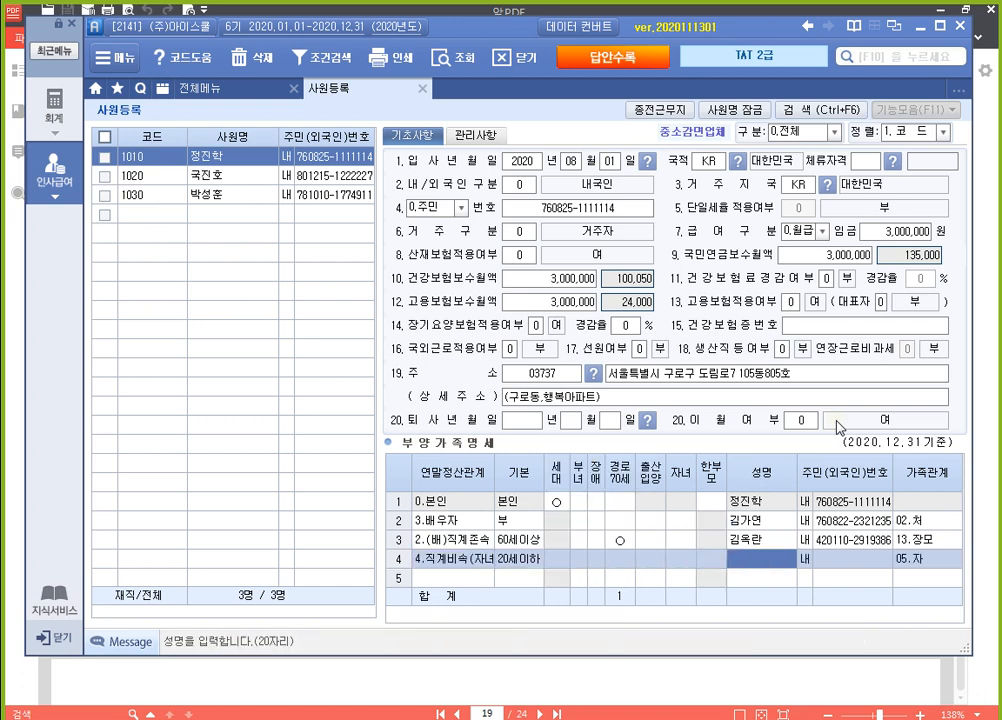
Enter the son's name and resident registration number as a domestic national
key(Return)
key(Return)
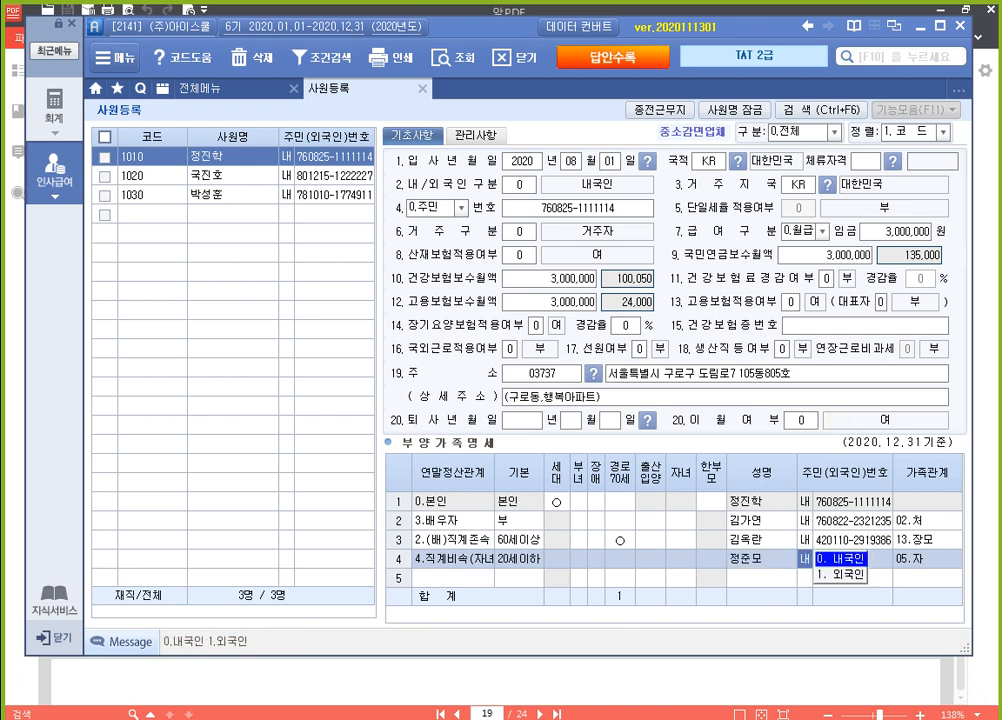
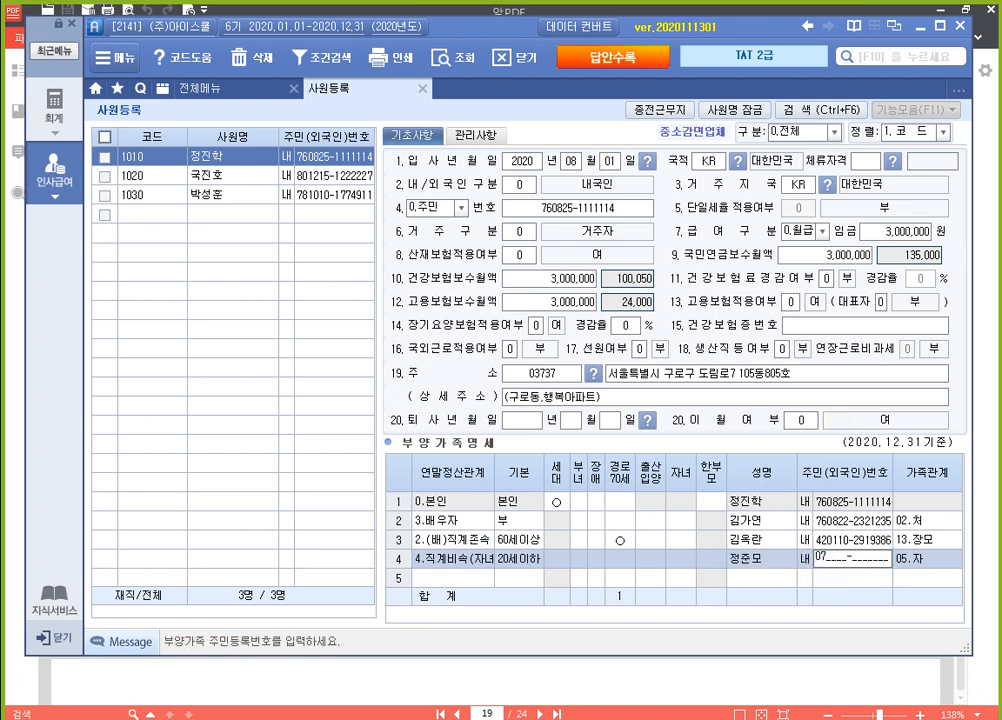
key(Return)
key(Return)
Add a fifth row for the daughter with relationship 4.직계비속, accepting the default basic deduction 20세이하
text(4.직계비속(자녀)
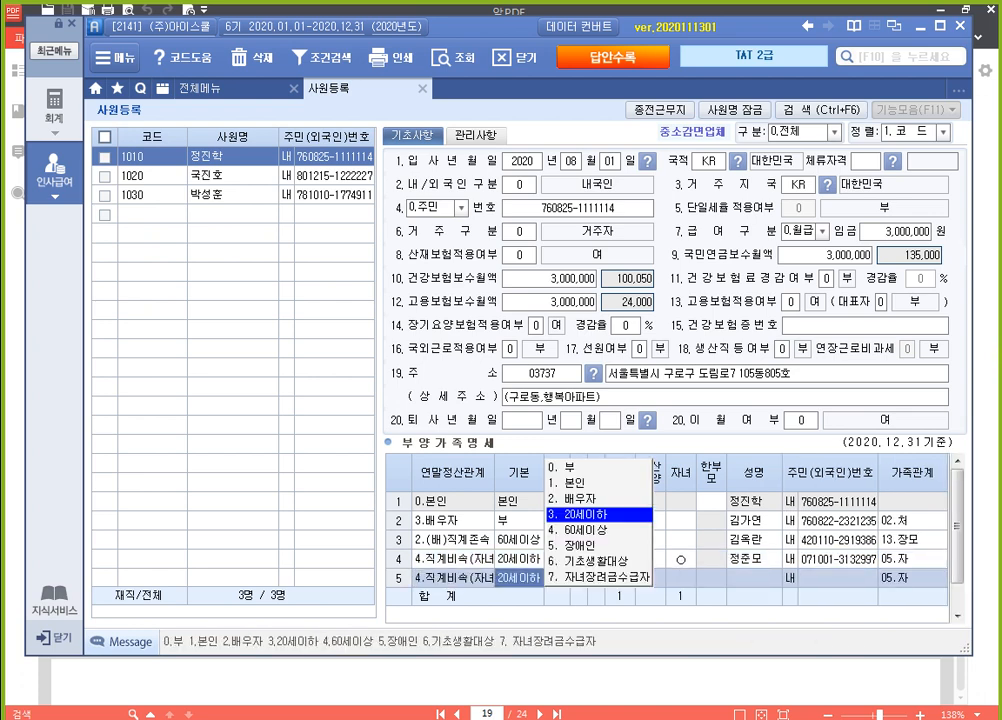
key(Return)
key(Return)
key(Return)
key(Return)
key(Return)
key(Return)
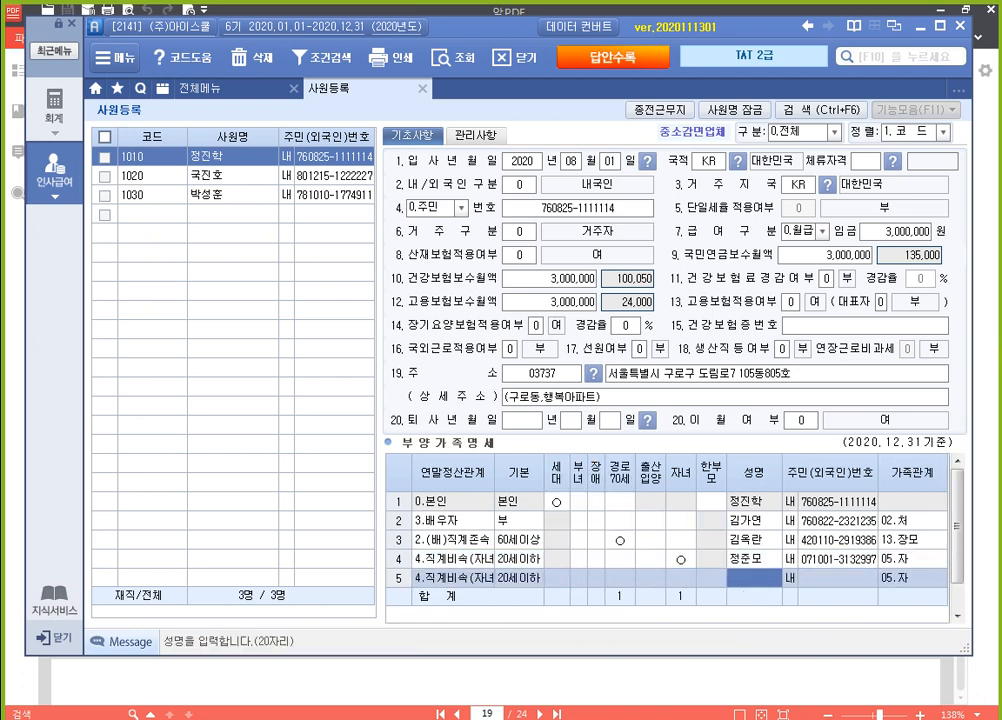
Enter the daughter's name and resident registration number in the fifth row
key(Return)
key(Return)
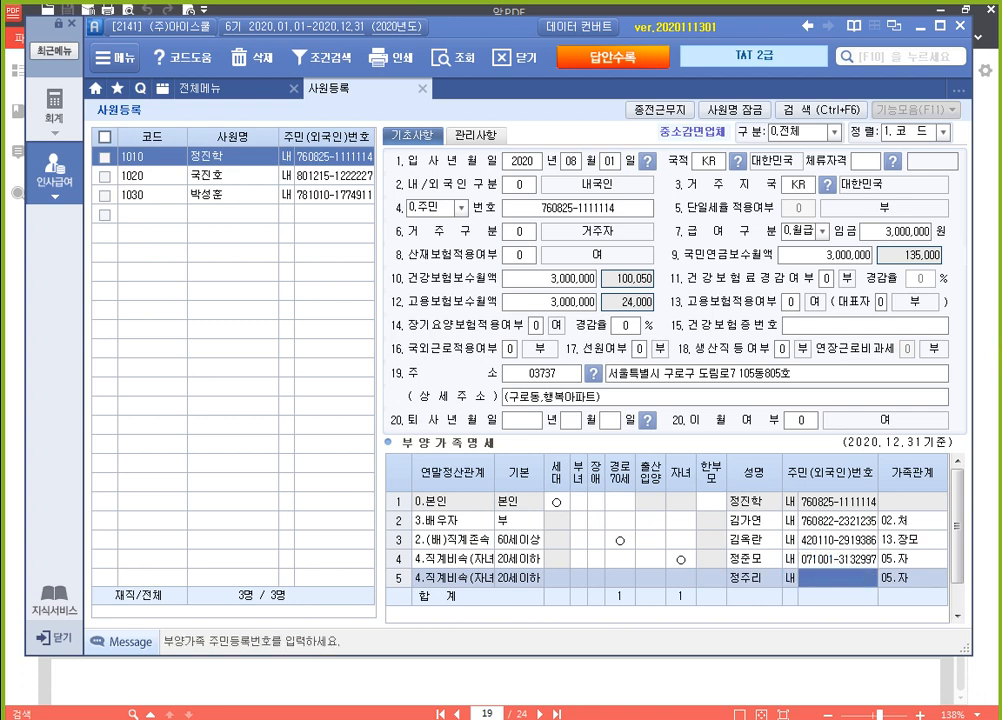
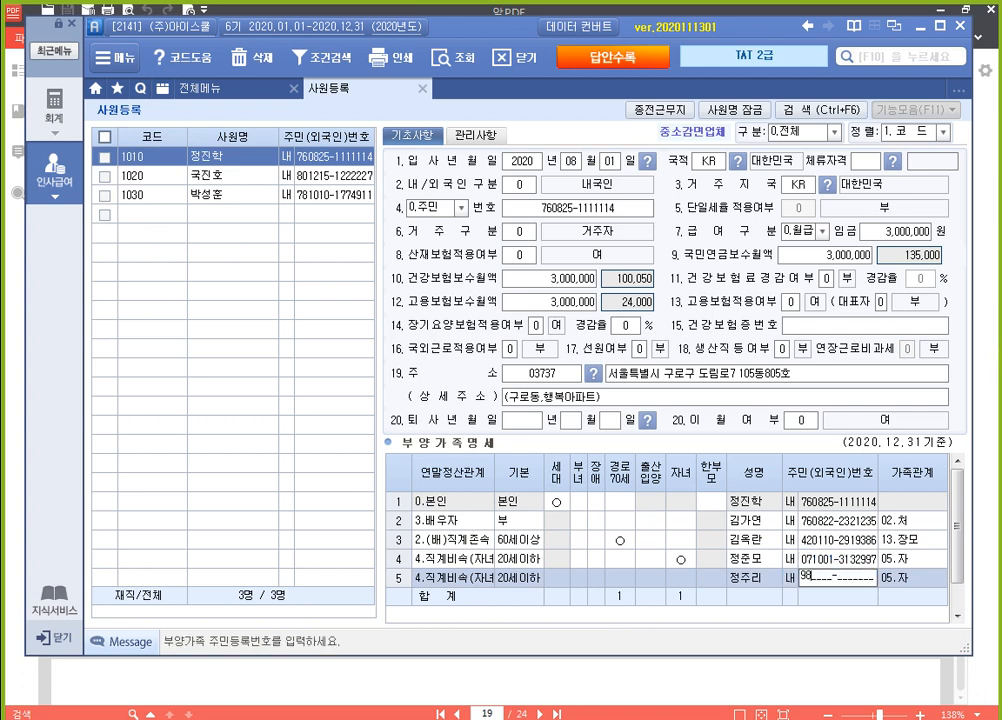
key(Return)
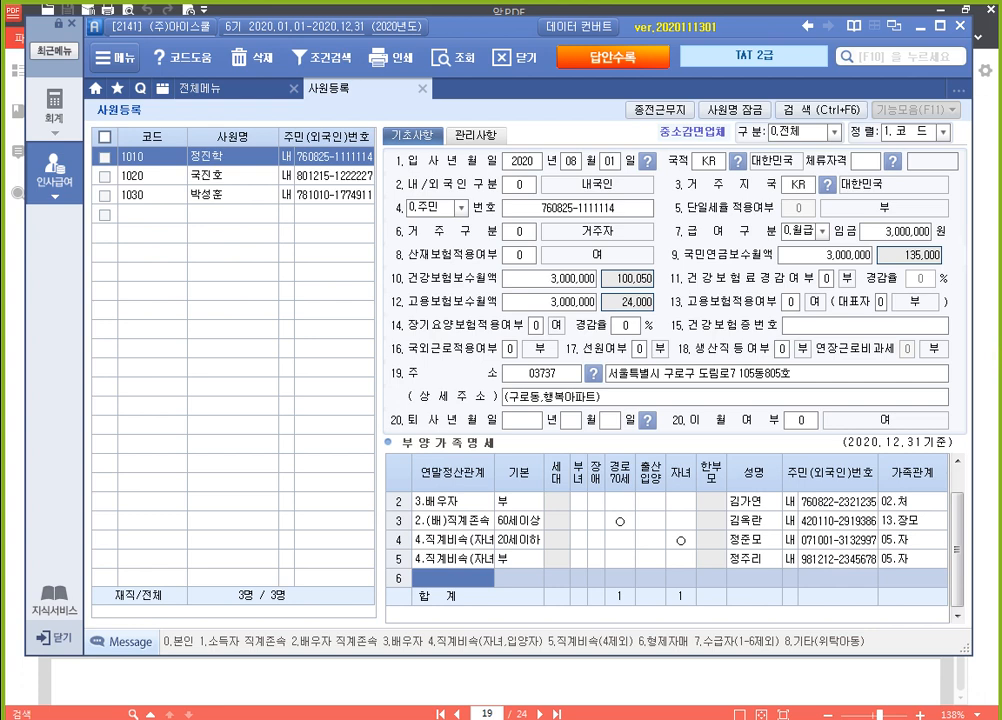
Add a dependant row for the sister with relationship 6.형제자매, basic deduction 5.장애인 and disability type 1
text(6)
key(Return)
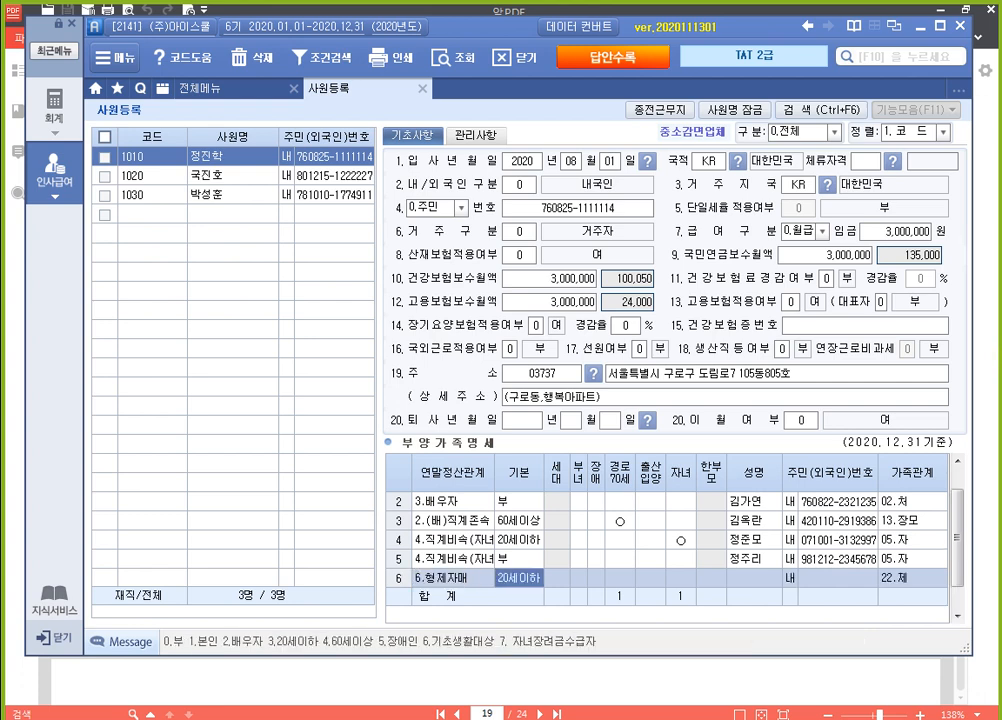
text(5)
key(Return)
key(Return)
key(Return)
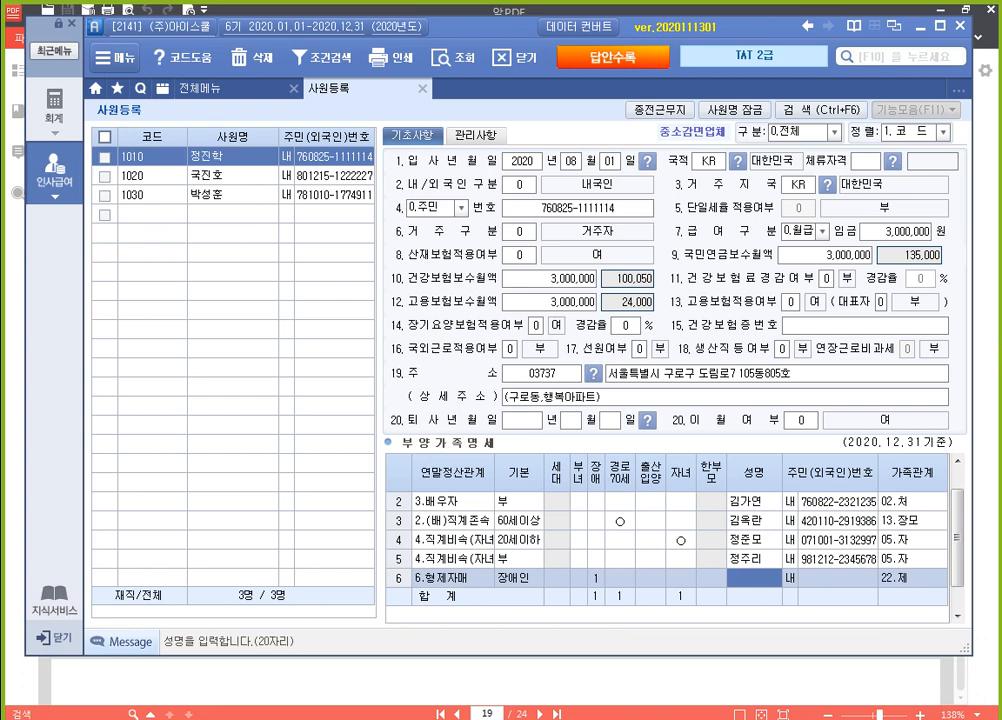
Enter the sister's name and resident registration number, and review the completed dependant list
key(Return)
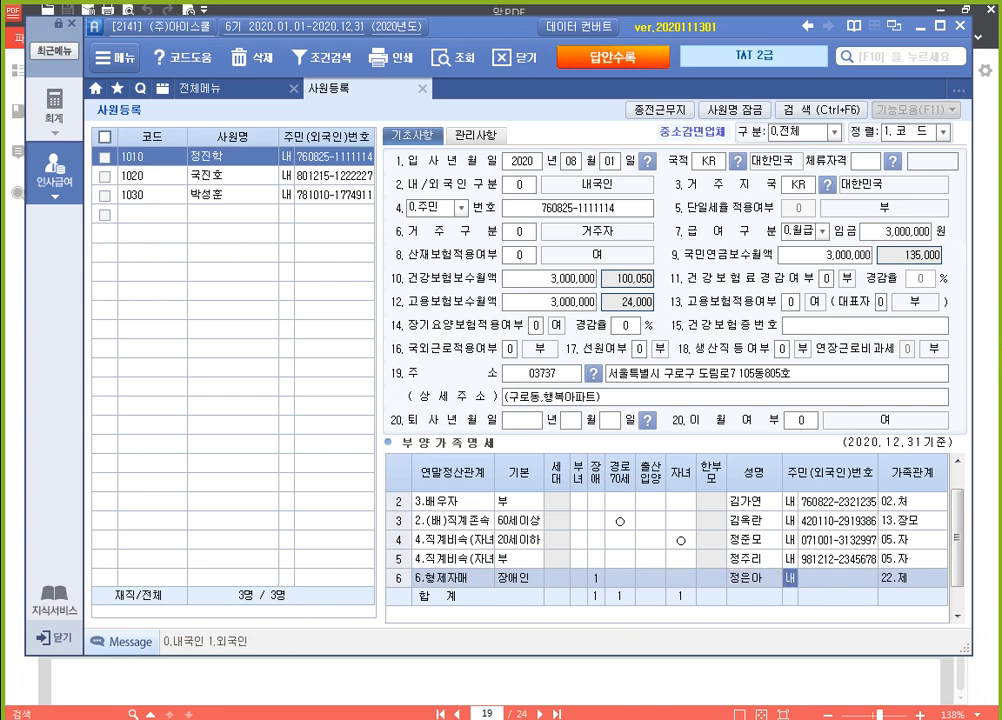
key(Return)
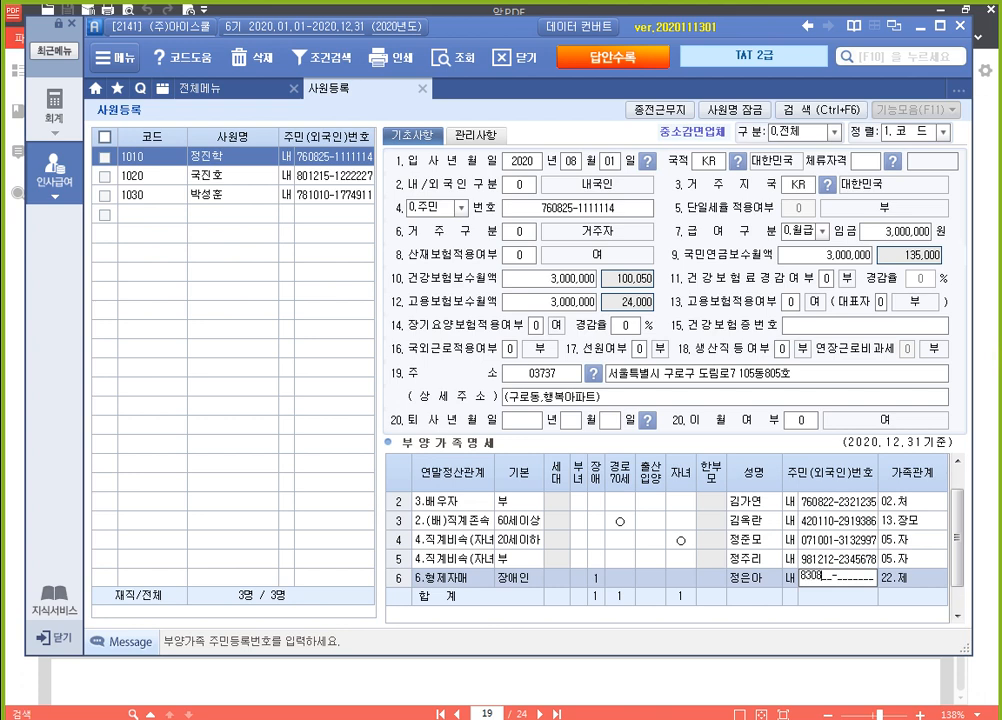
key(Return)
key(Return)
key(Up)
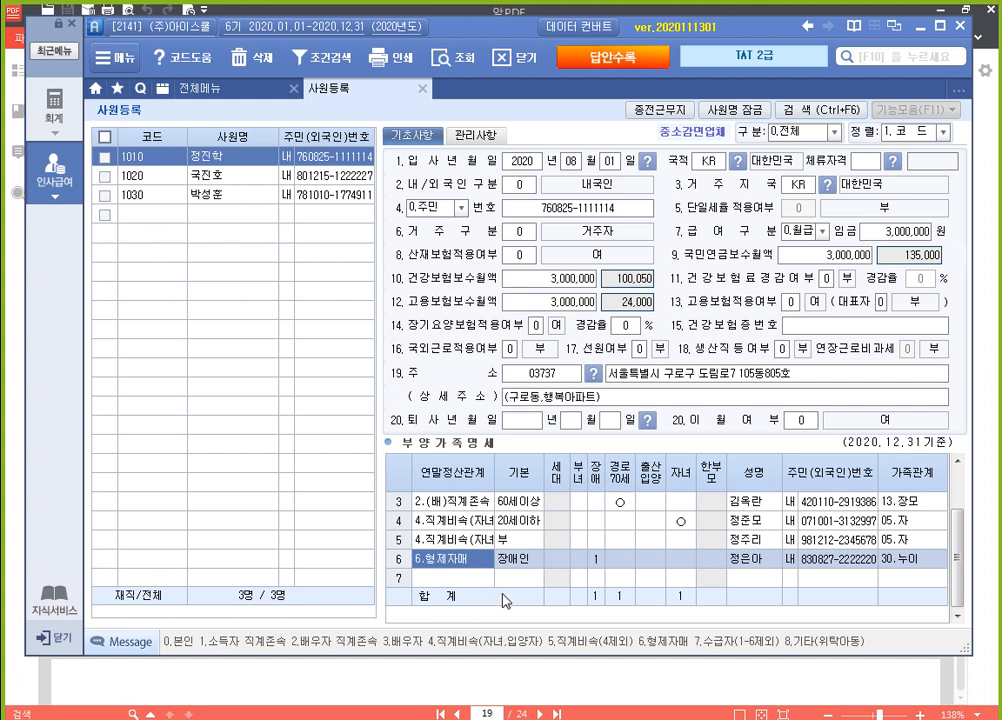
scroll(645, 550, up, 1)
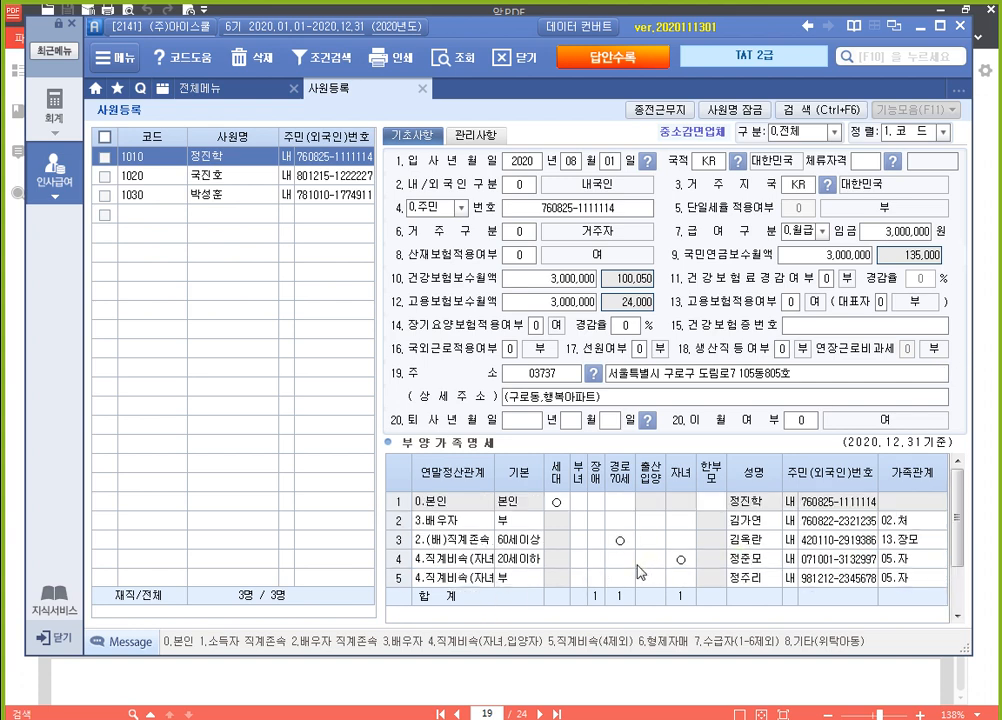
scroll(600, 550, down, 1)
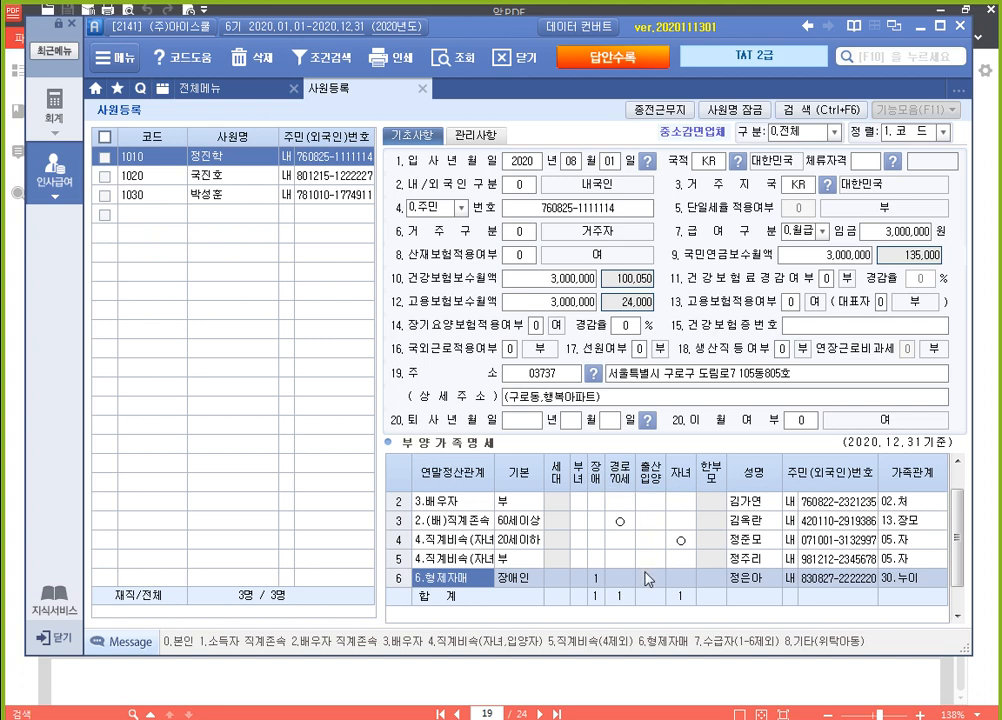
Consult exam question 2 in the PDF and set employee 1020's resignation date to 2020-07-25 in employee registration
click(629, 683)
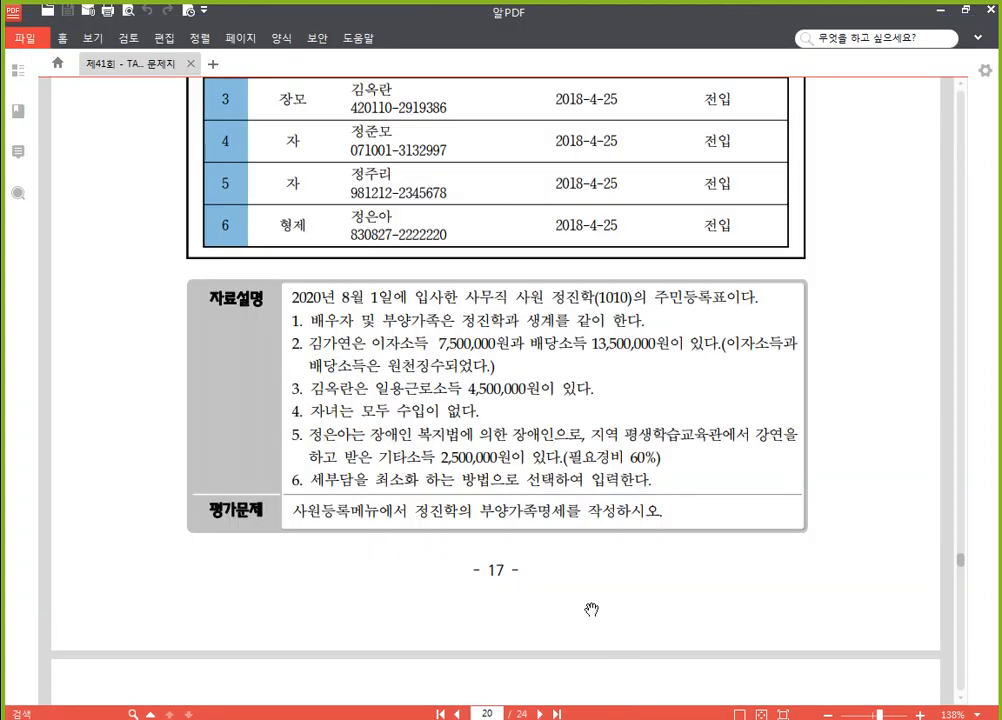
scroll(573, 512, down, 5)
scroll(573, 512, down, 2)
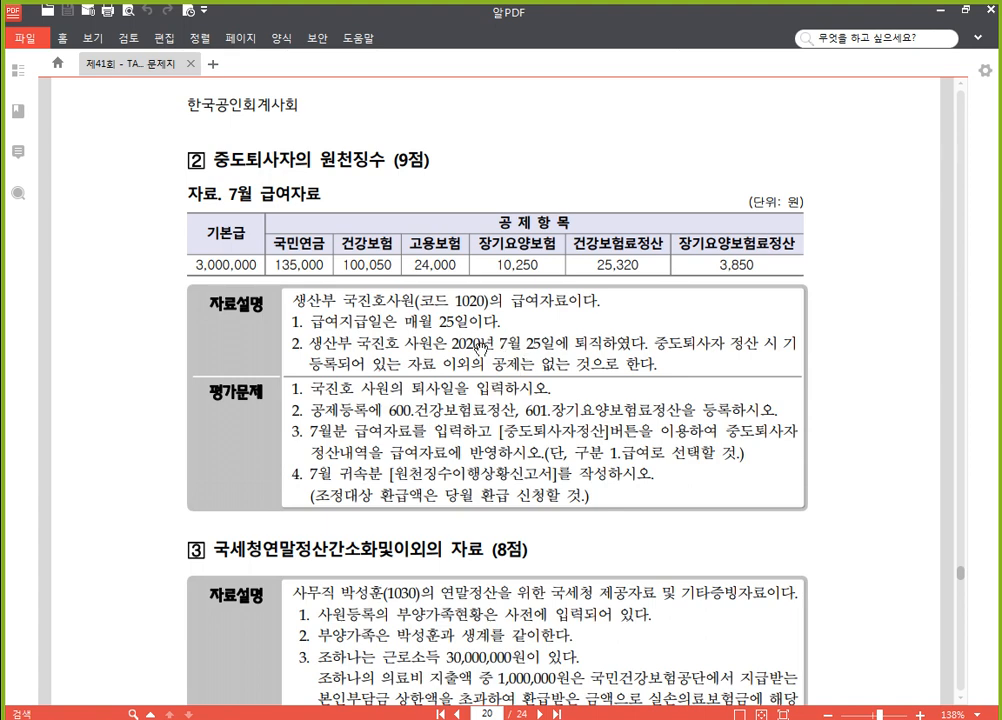
click(500, 719)
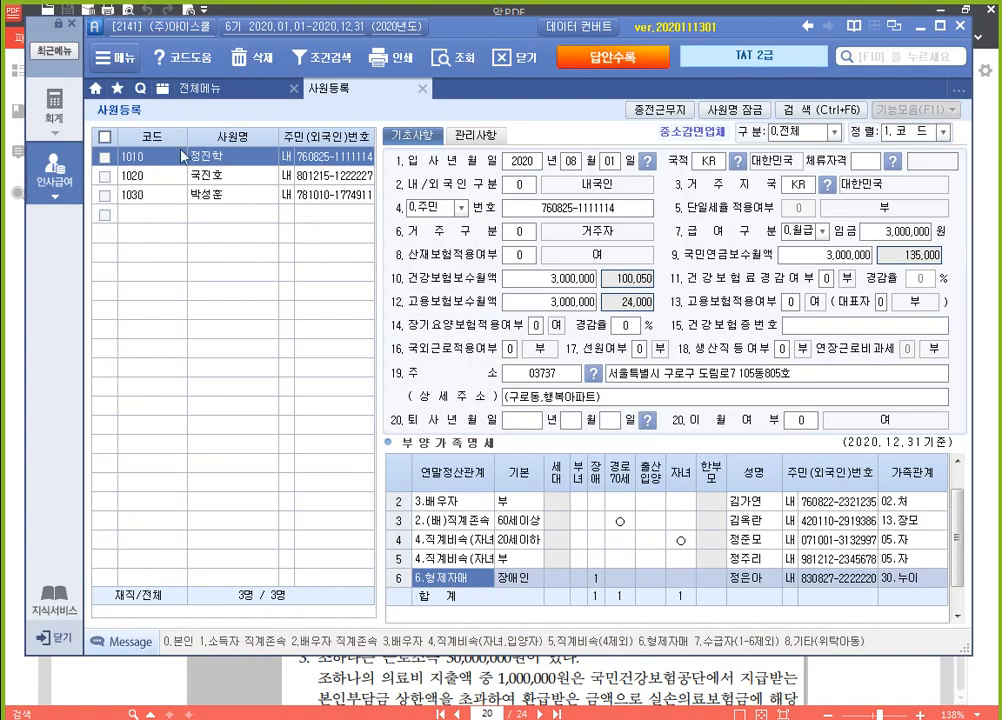
click(145, 176)
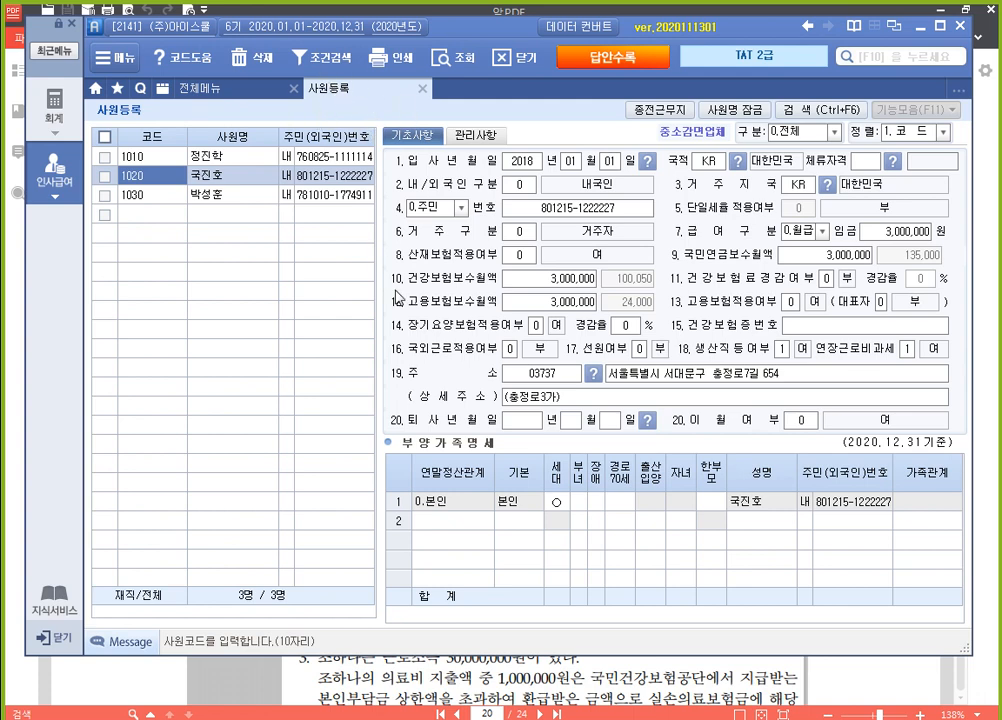
click(529, 426)
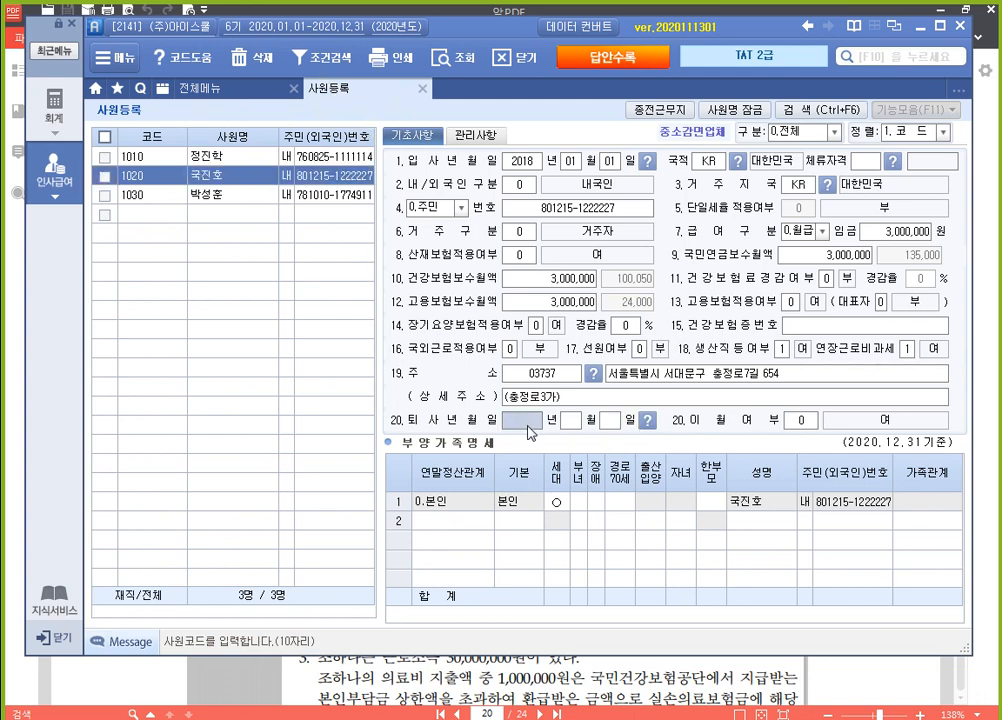
text(20200725)
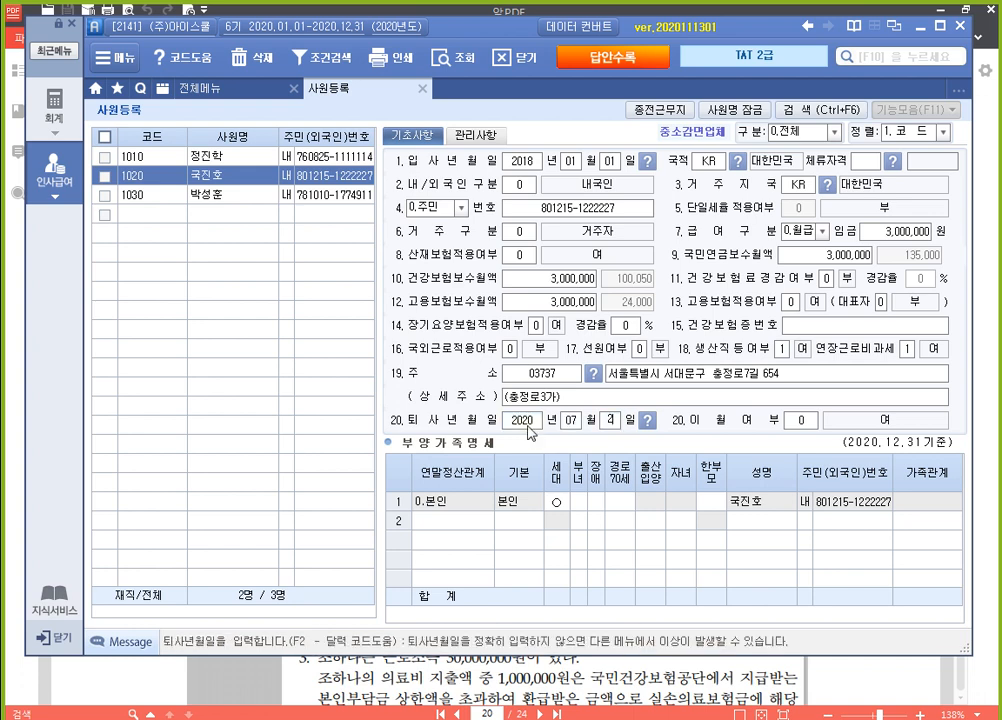
key(Return)
key(Return)
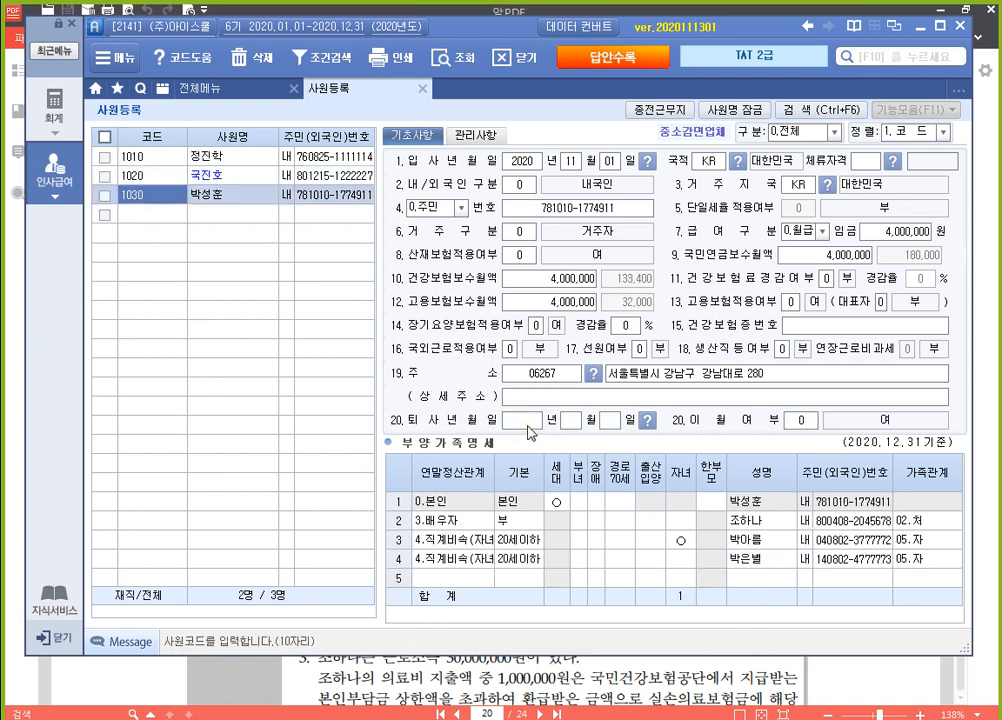
key(Up)
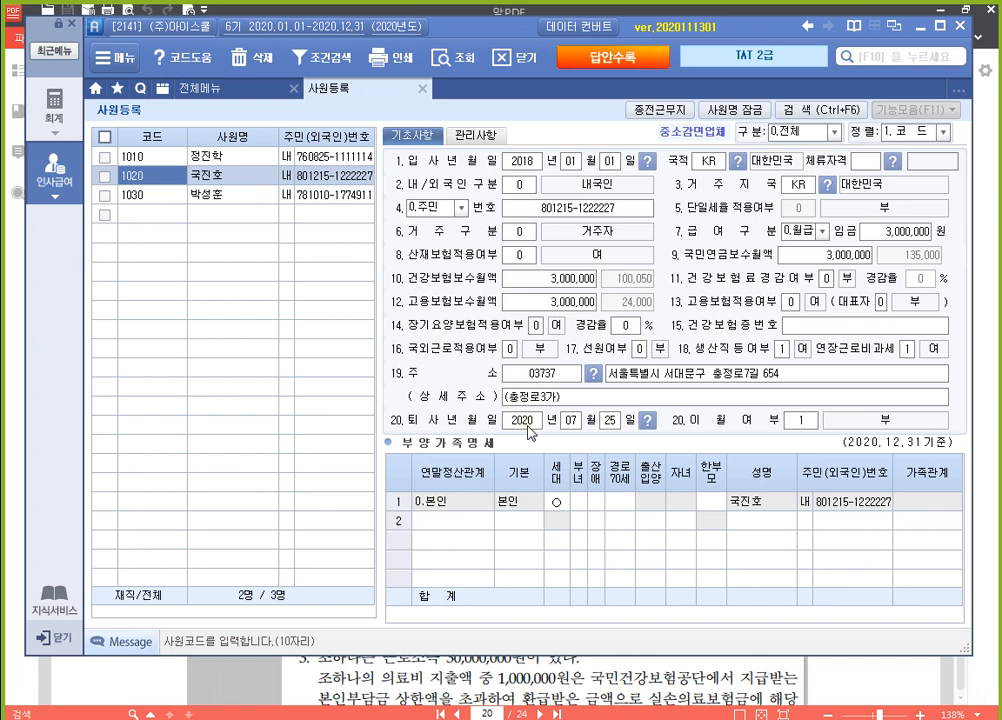
Close employee registration and open the deduction registration (공제등록) list within payroll data entry (급여자료입력)
click(422, 89)
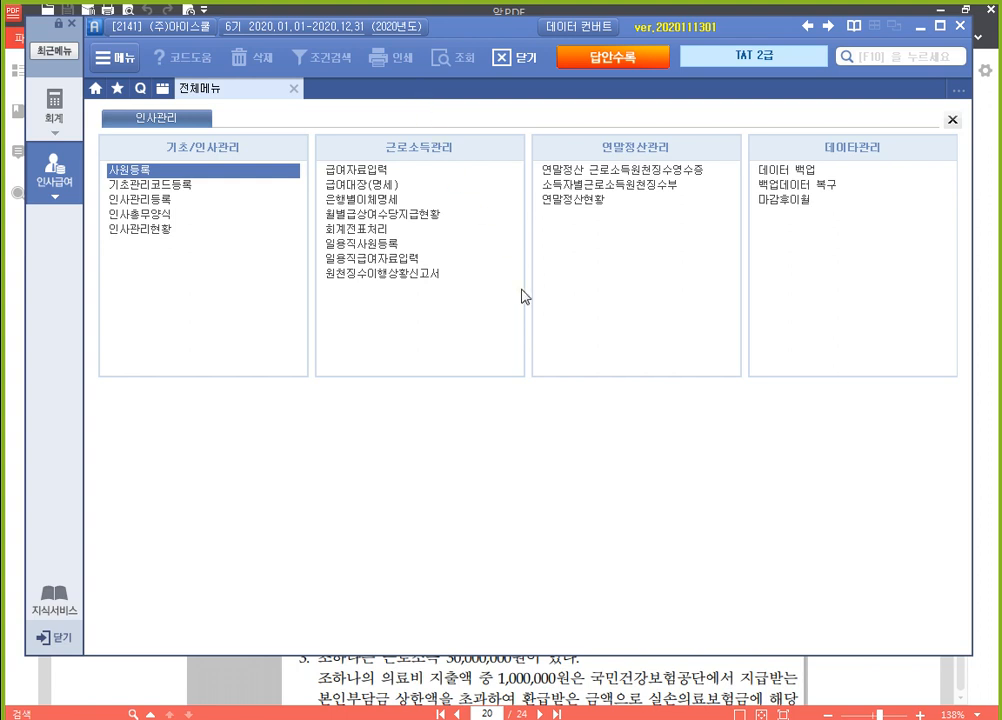
click(373, 172)
click(372, 170)
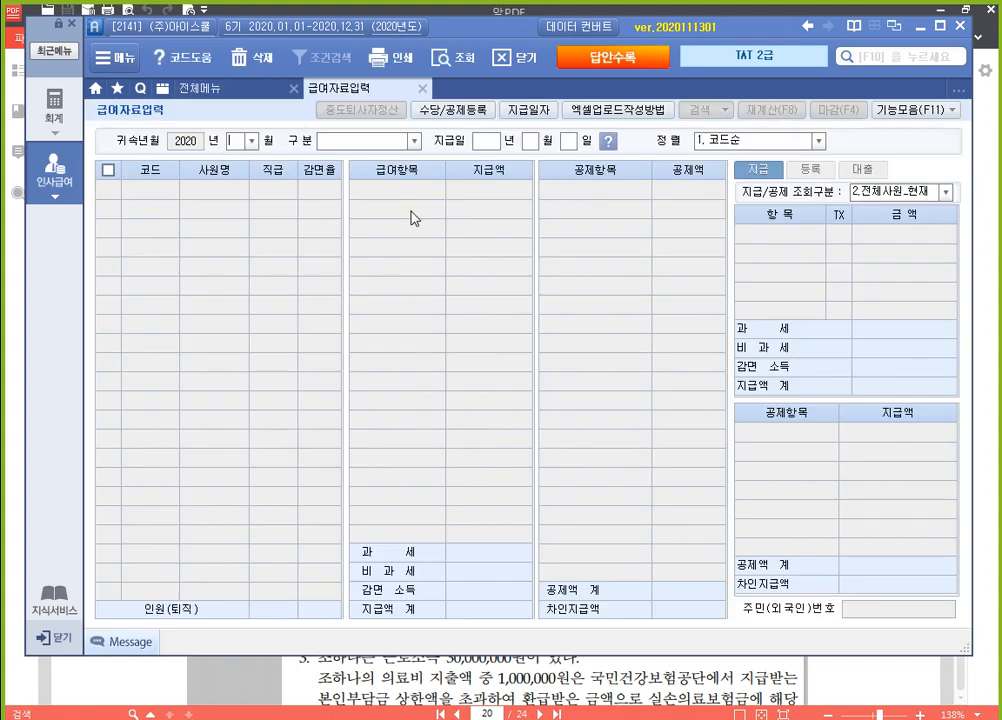
click(469, 118)
click(469, 118)
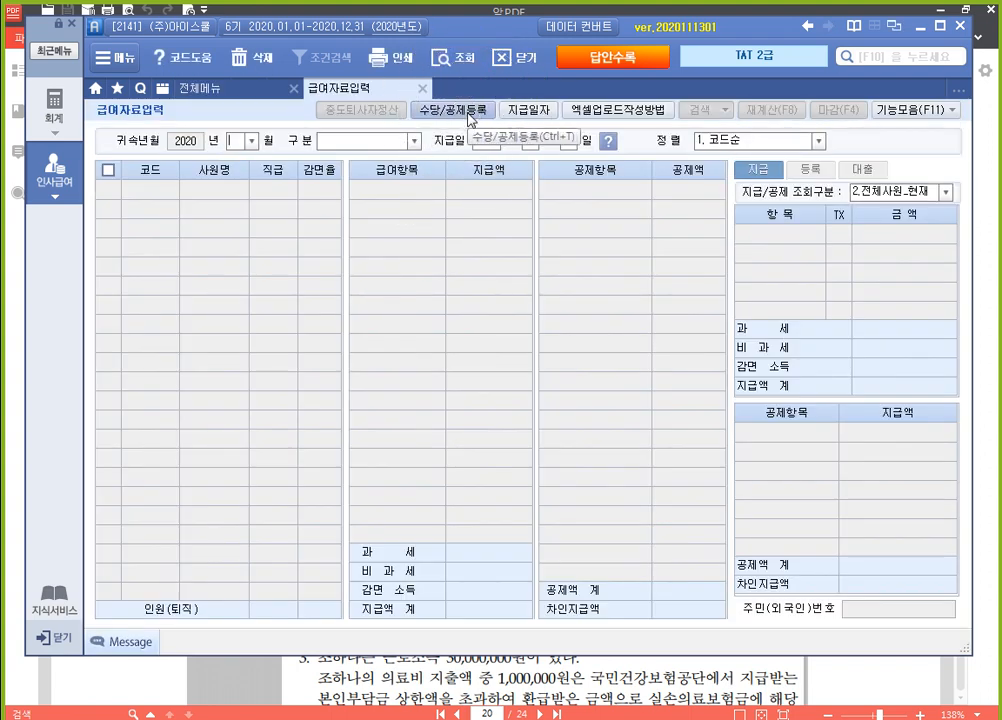
click(469, 118)
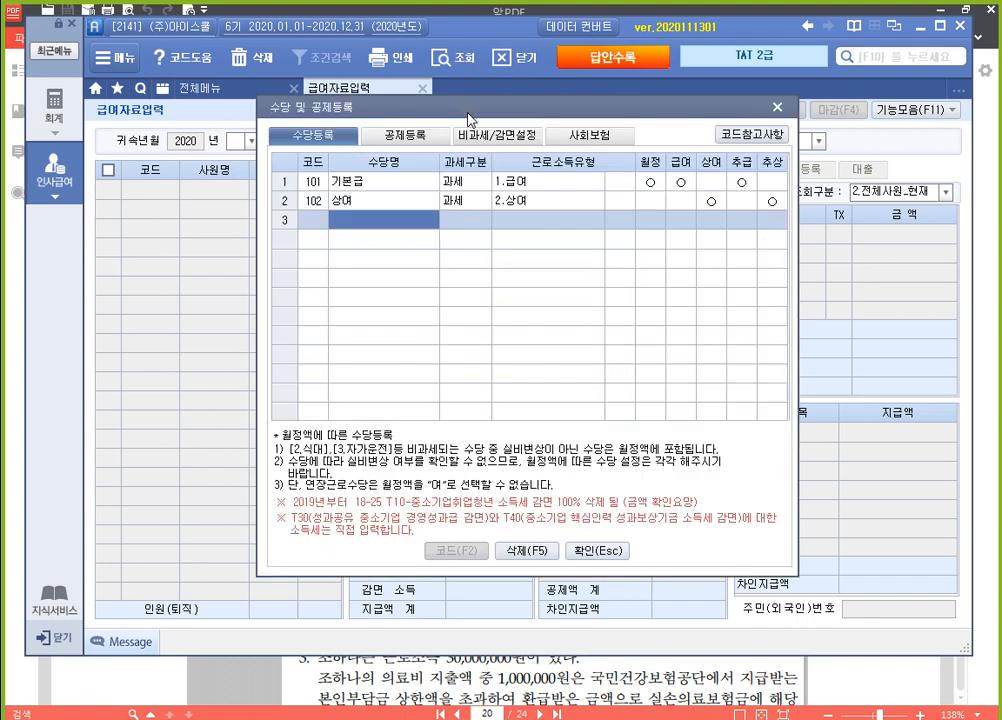
click(418, 138)
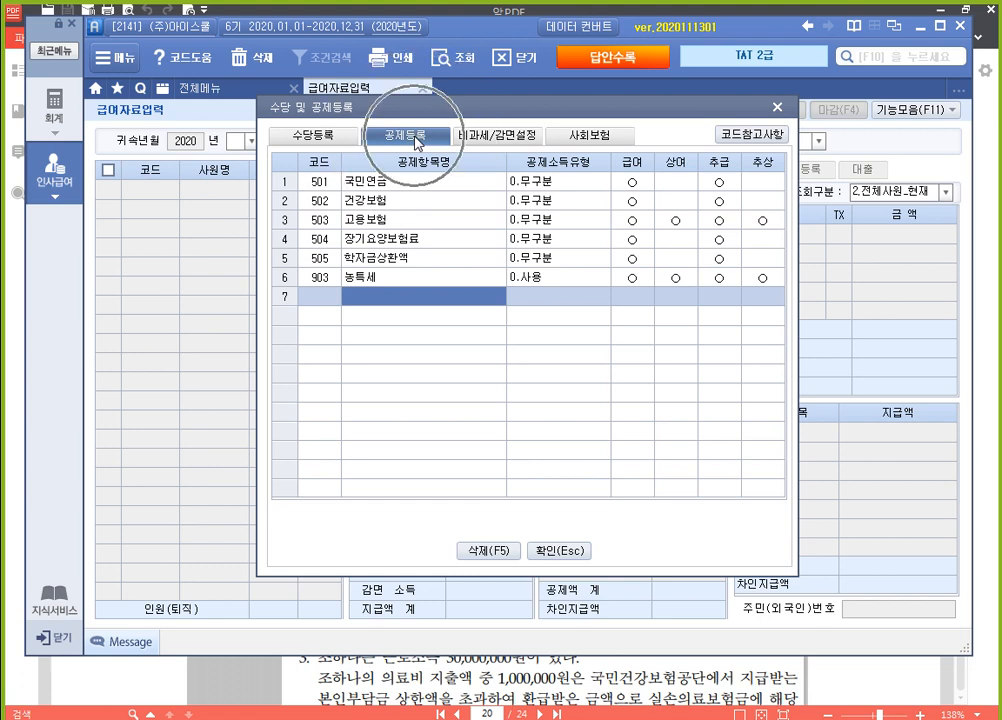
Add deduction item 건강보험료정산 with income type 2.건강보험료정산, applied to 급여 only
click(430, 300)
text(건강보험료제)
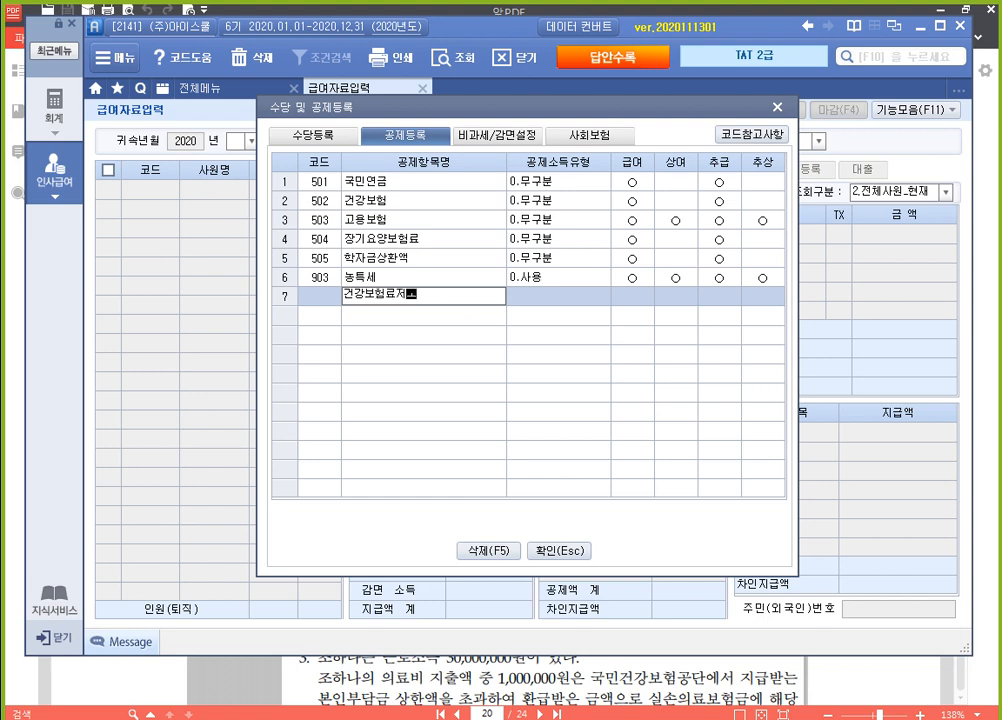
text(사)
key(Return)
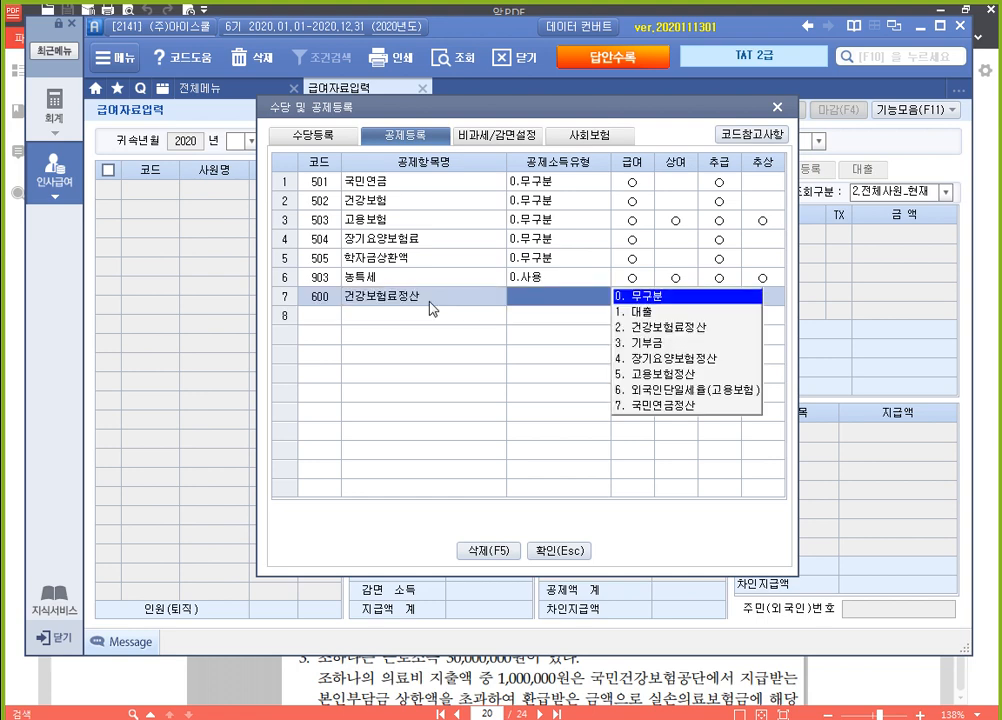
text(2)
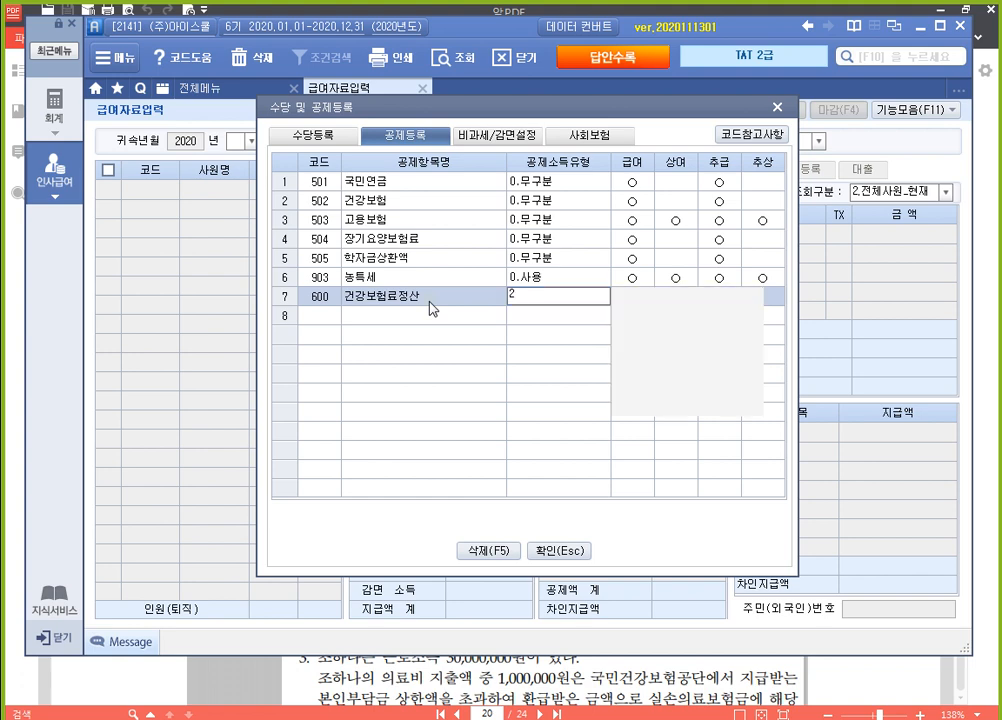
key(Return)
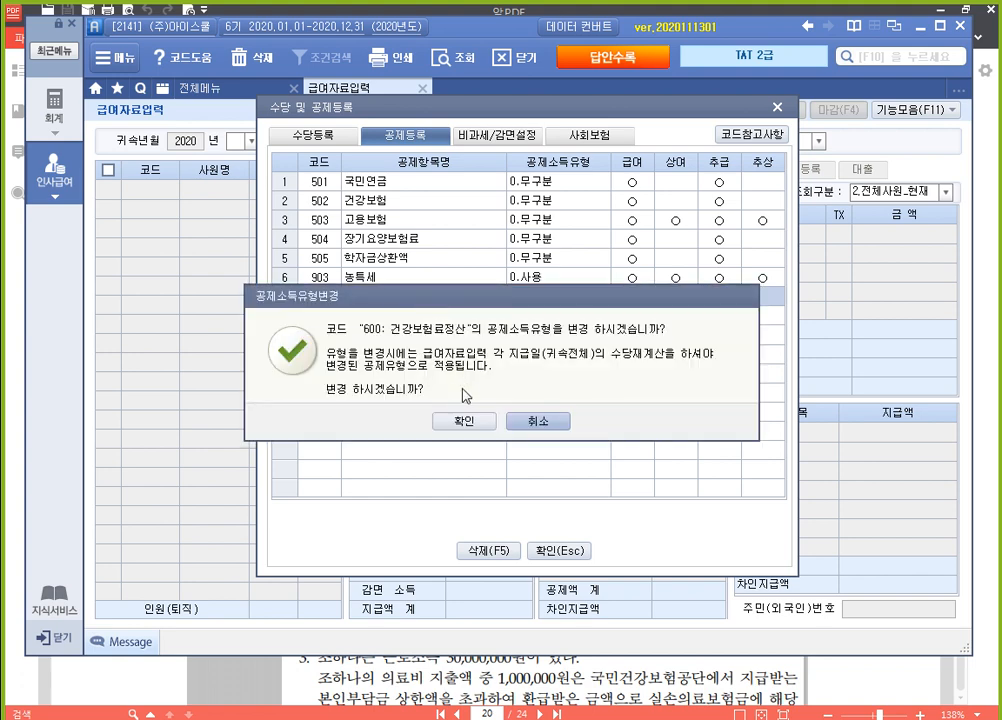
click(464, 422)
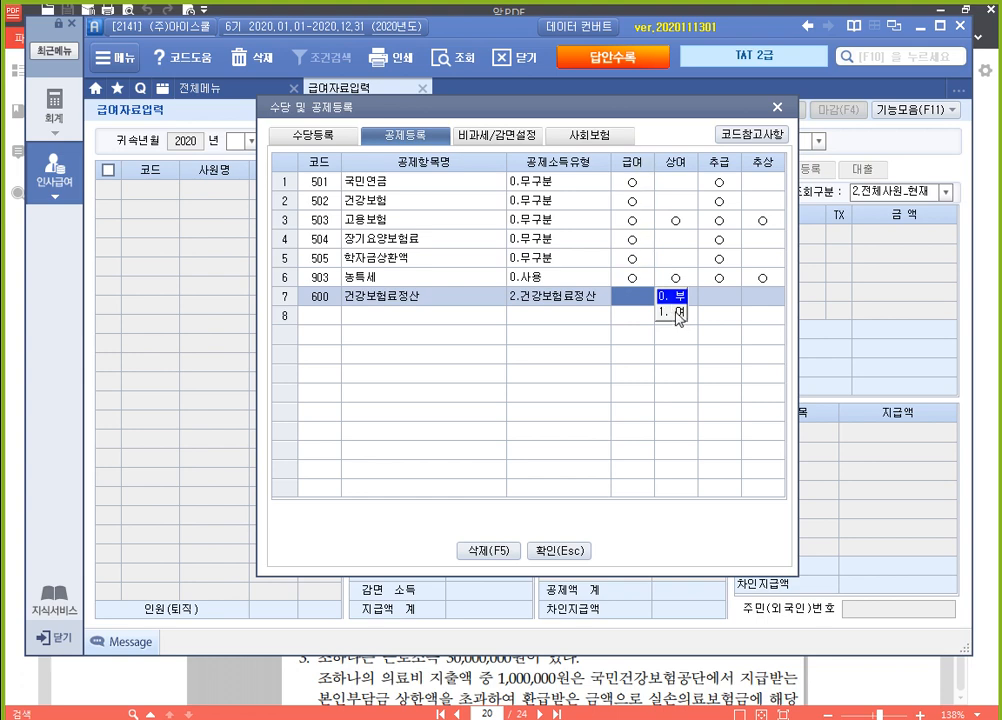
key(Return)
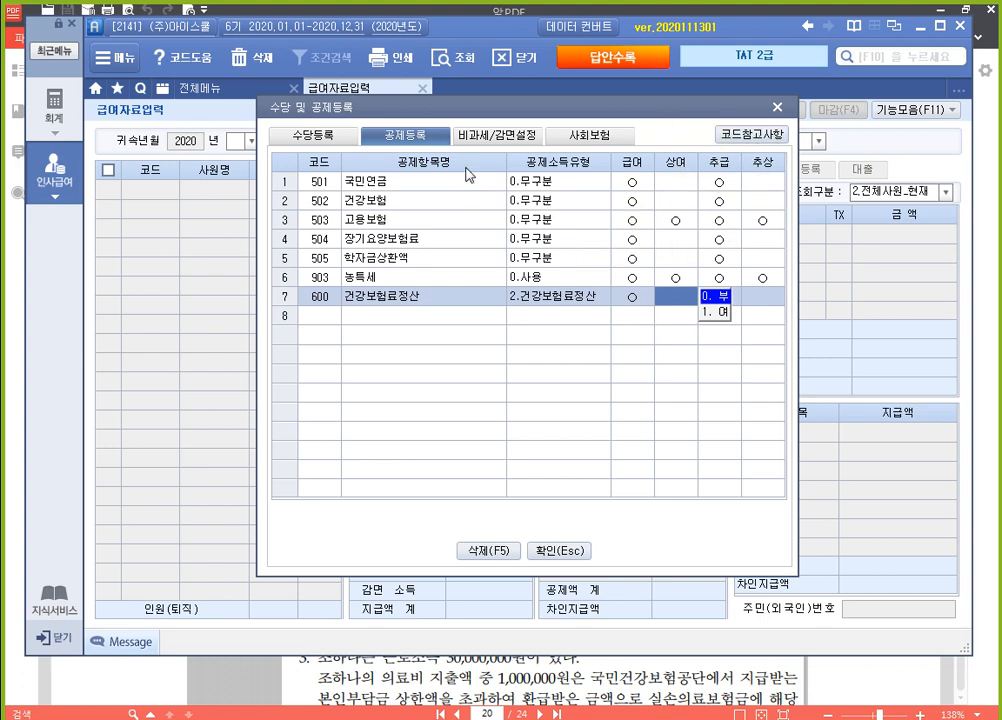
drag(348, 108, 386, 89)
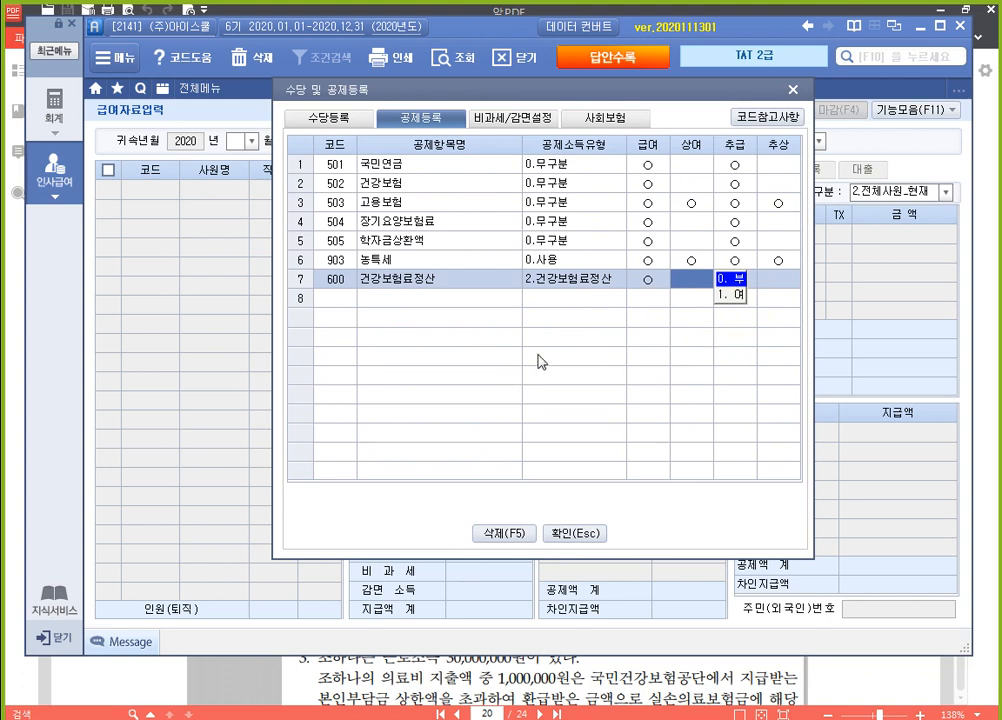
key(Return)
key(Return)
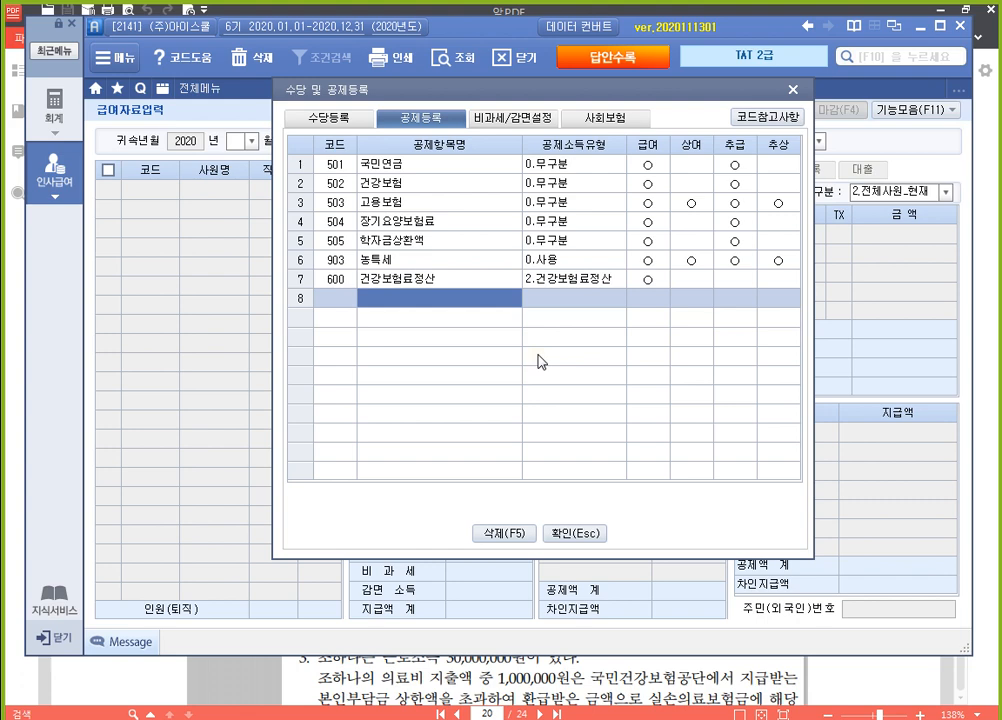
Add deduction item 장기요양보험료정산 with income type 4.장기요양보험정산, applied to 급여, and close the registration dialog
text(장기요양보)
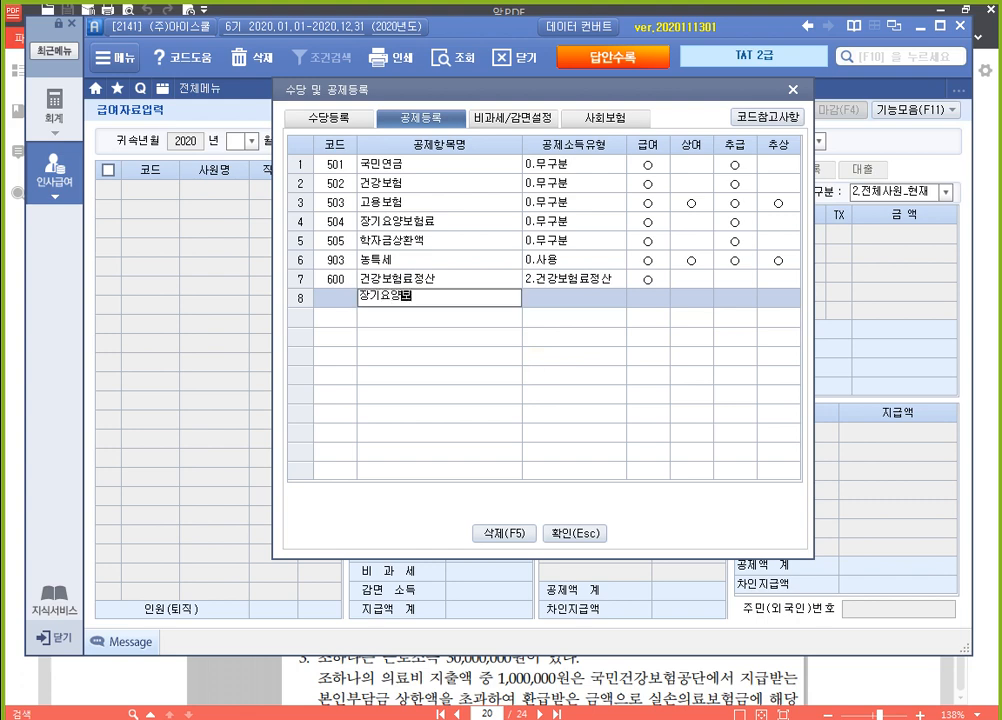
text(험료정산)
key(Return)
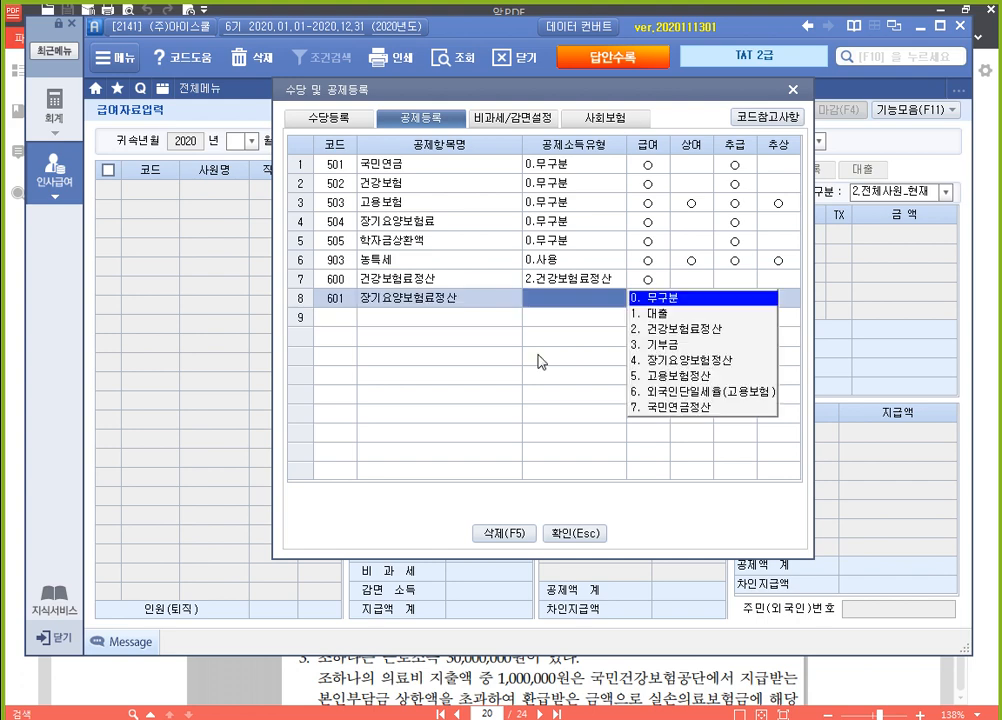
key(Return)
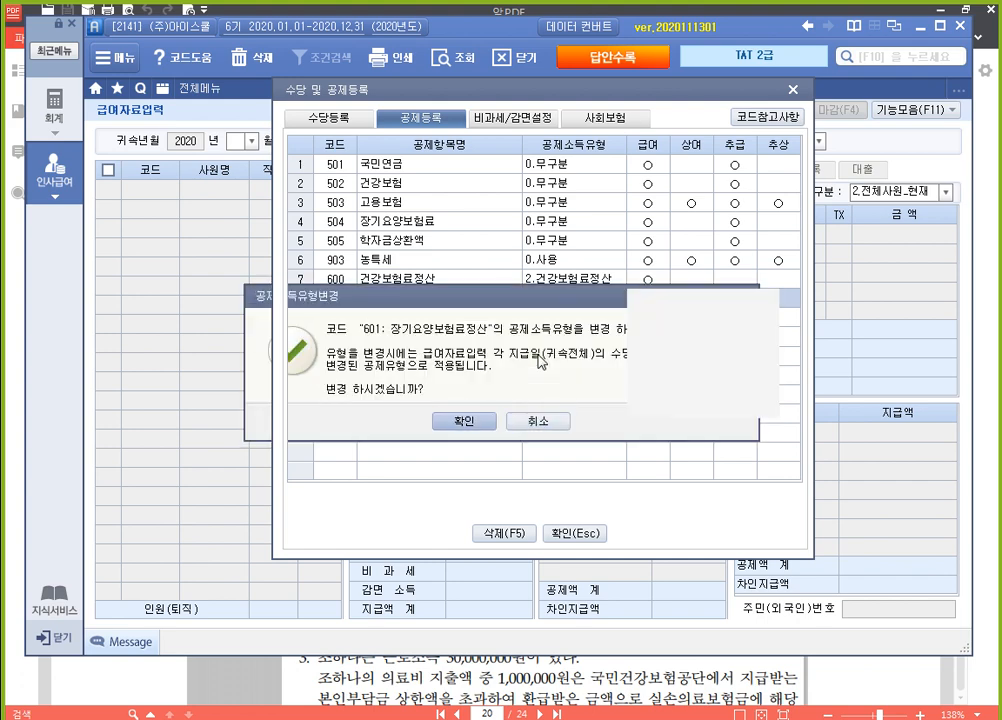
key(Return)
key(1)
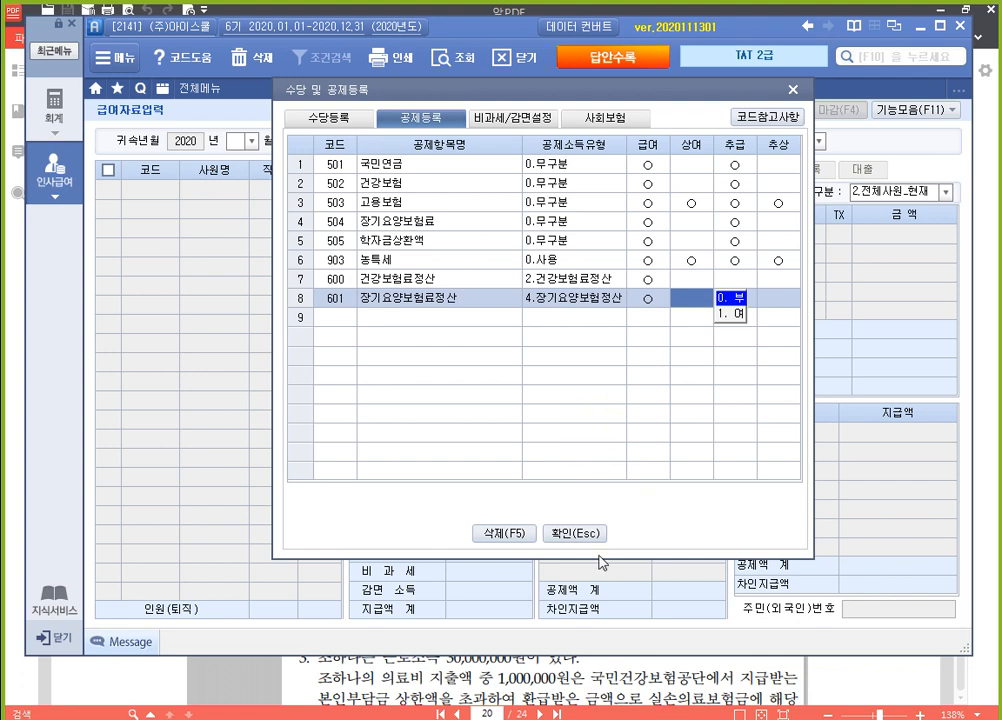
click(575, 532)
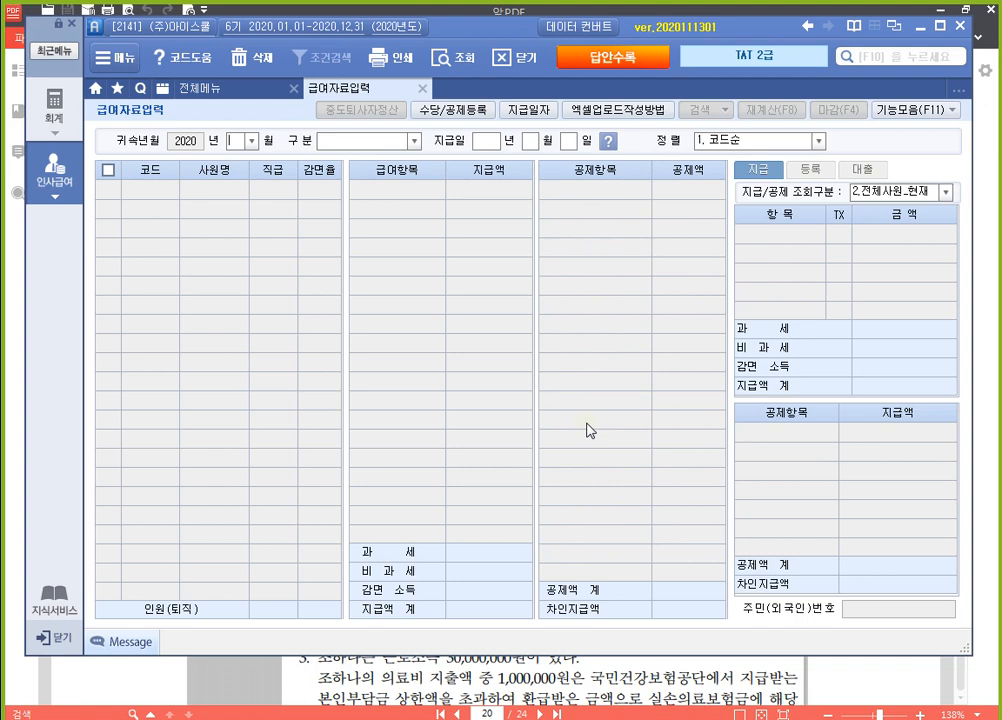
Load the July 2020 payroll with type 1.급여 and set employee 1020's 기본급 to 3,000,000
text(7)
key(Return)
text(1)
key(Return)
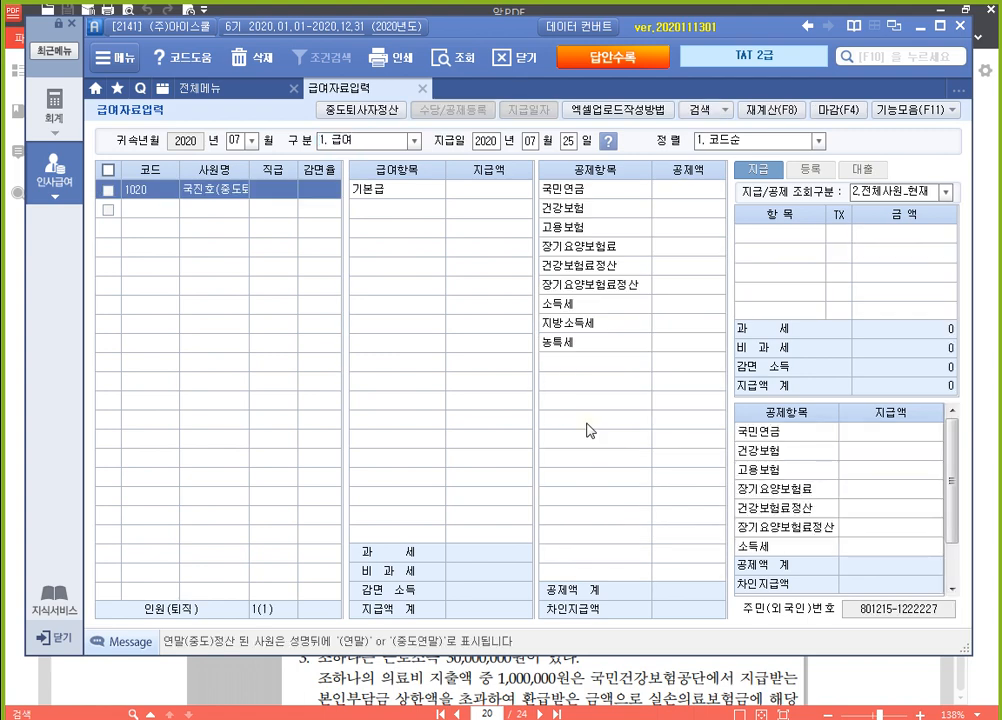
key(Return)
text(3000000)
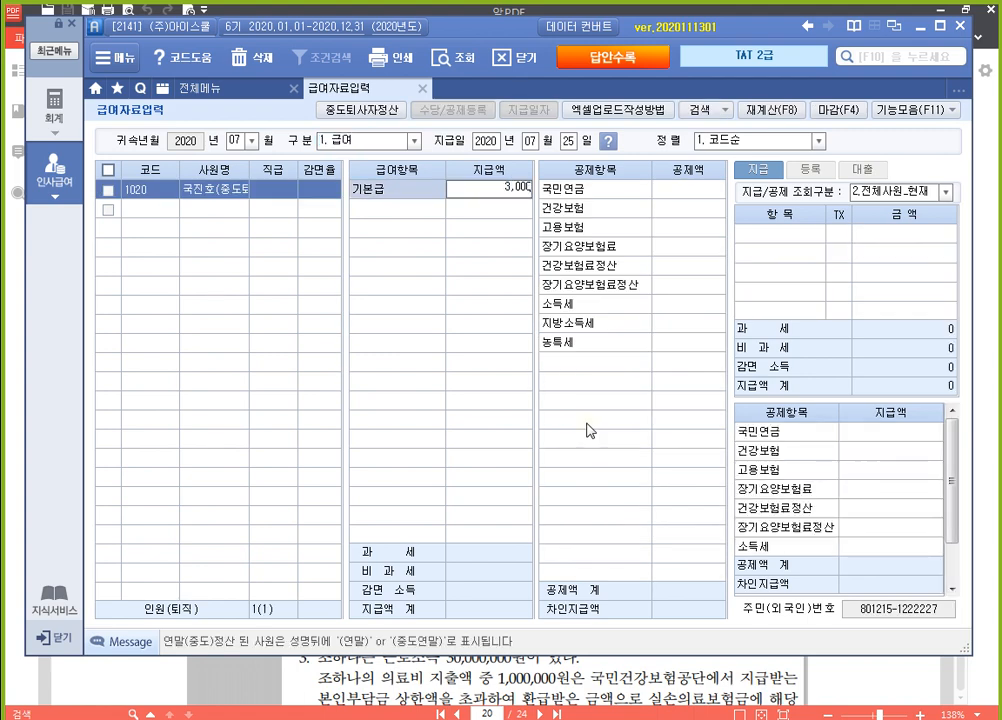
key(Return)
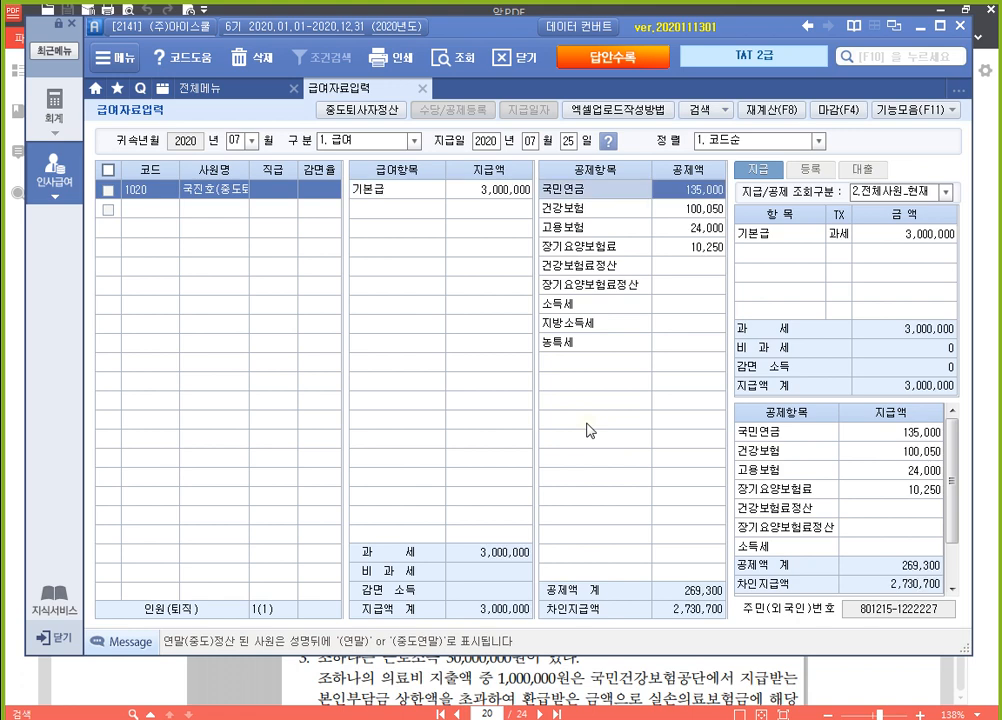
Set employee 1020's July settlement deductions: 건강보험료정산 to 25,320 and 장기요양보험료정산 to 3,850
key(Return)
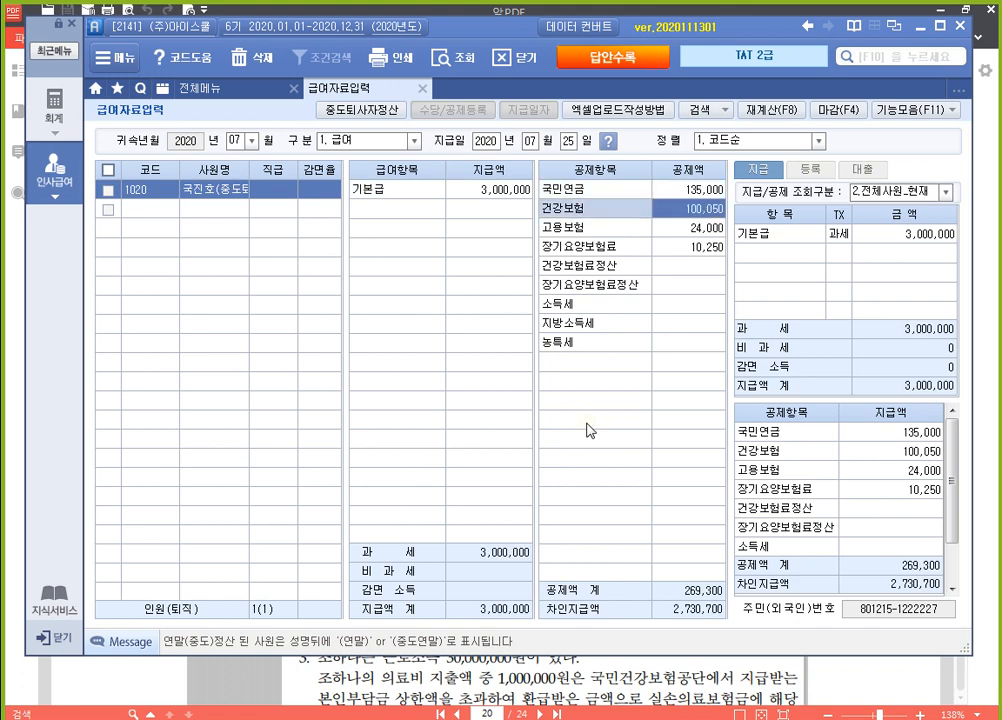
key(Return)
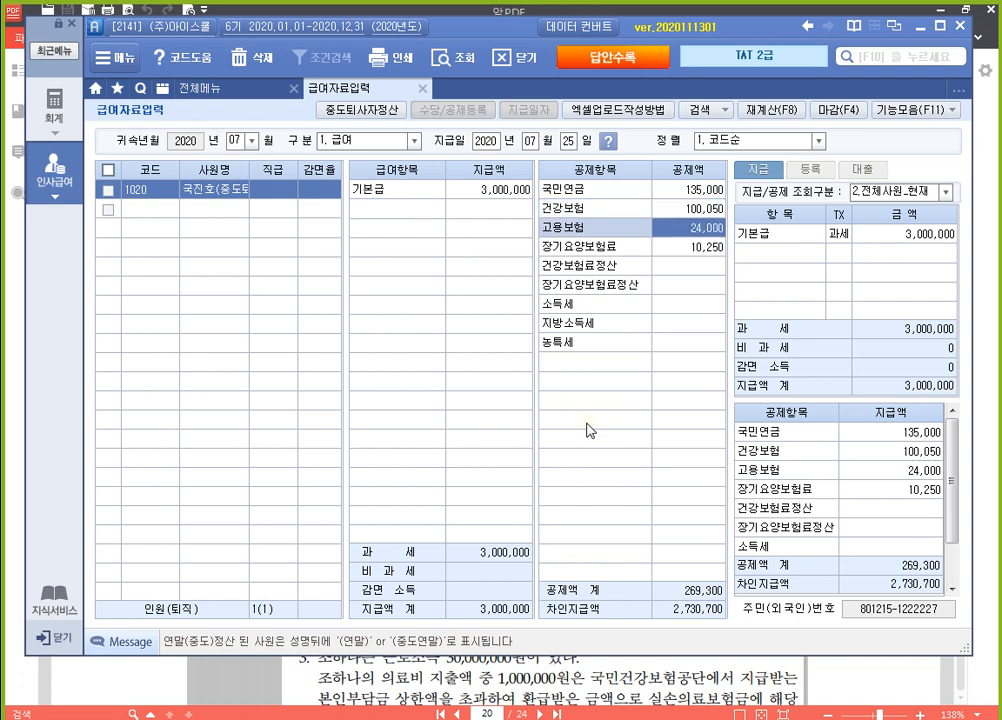
key(Return)
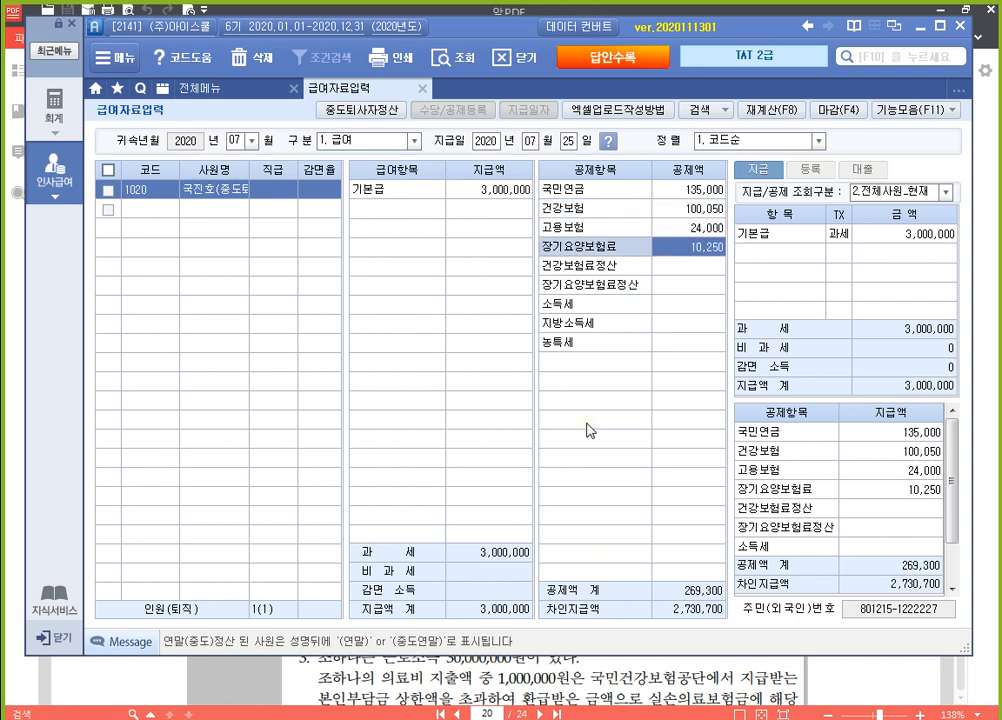
key(Return)
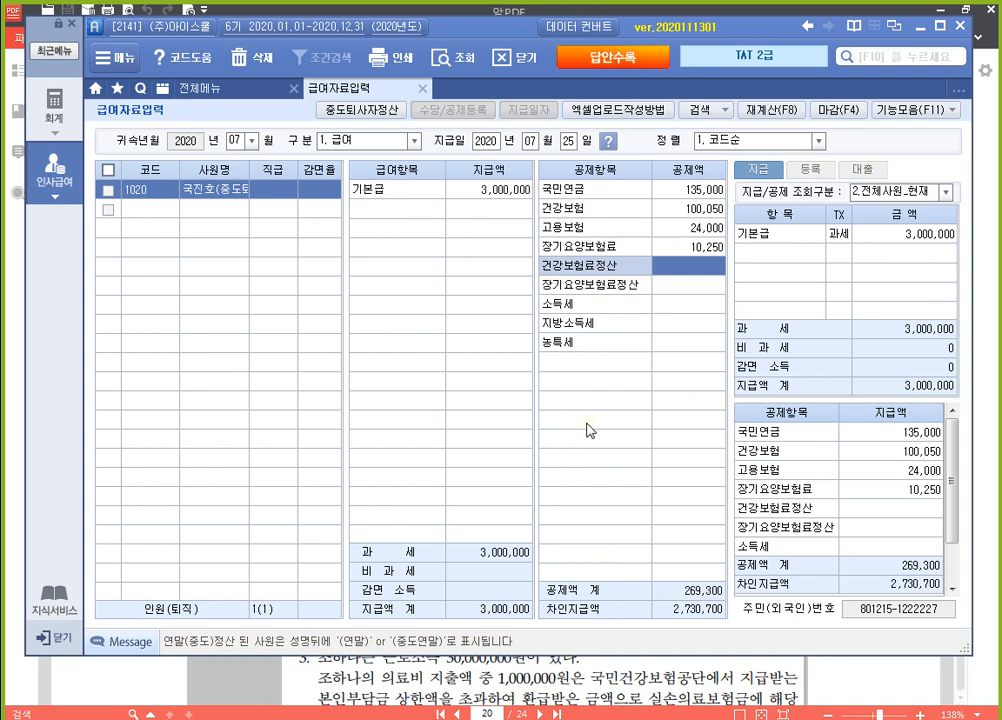
text(25320)
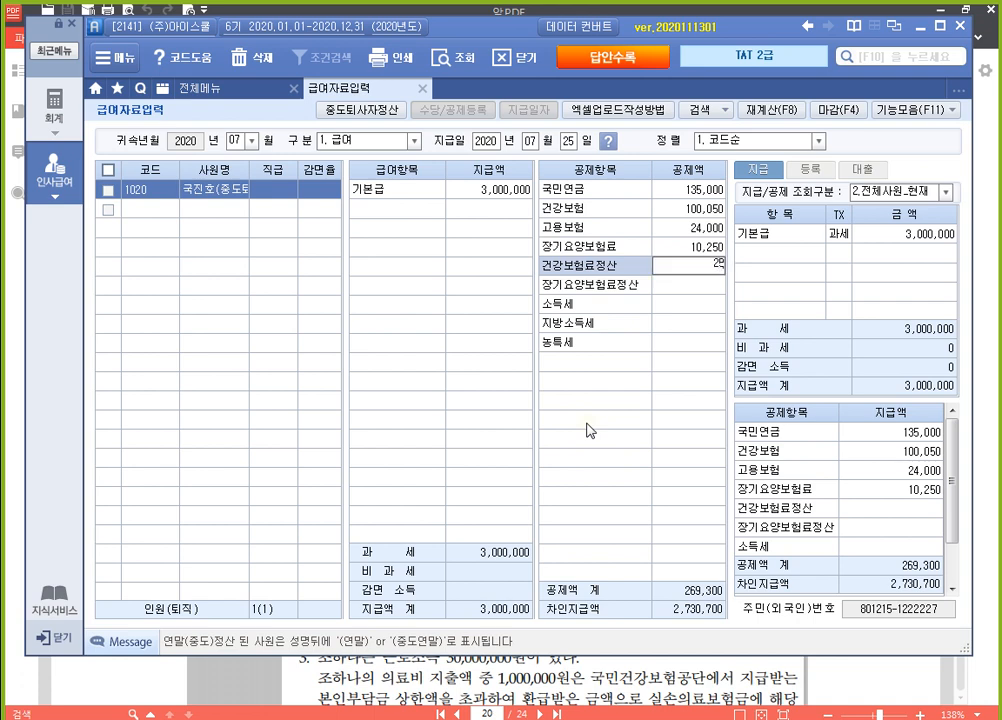
key(Return)
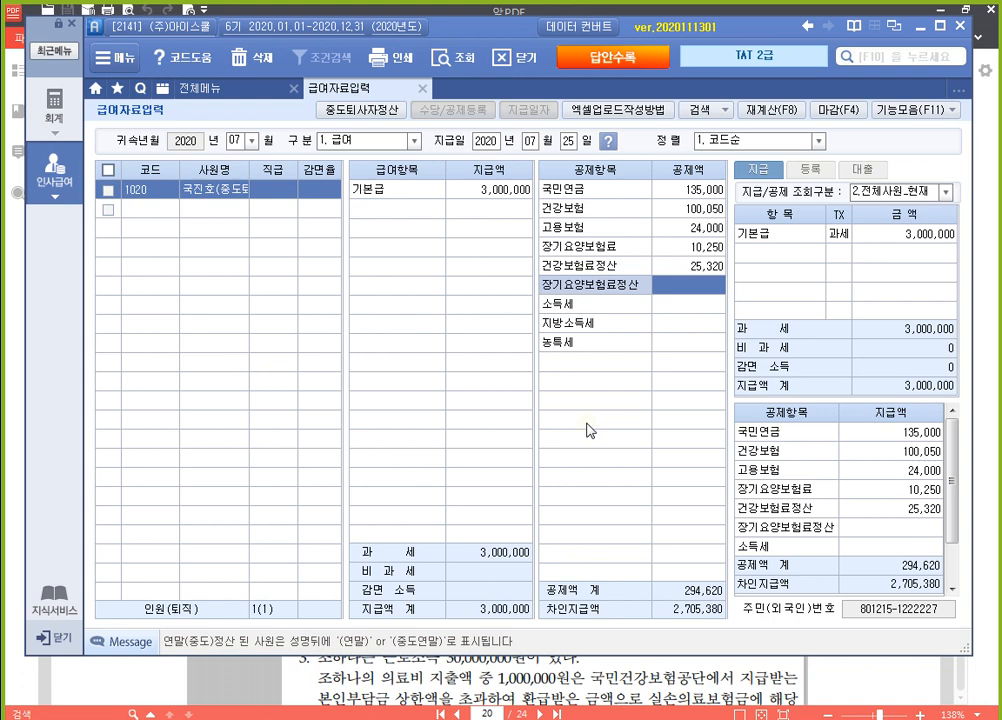
text(3,850)
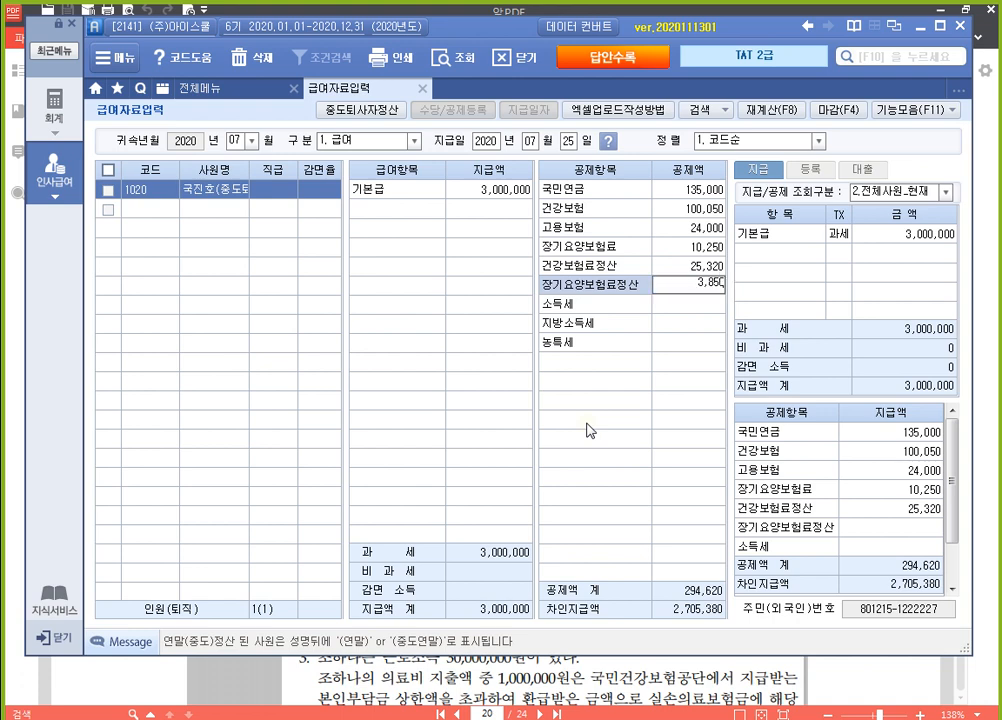
key(Return)
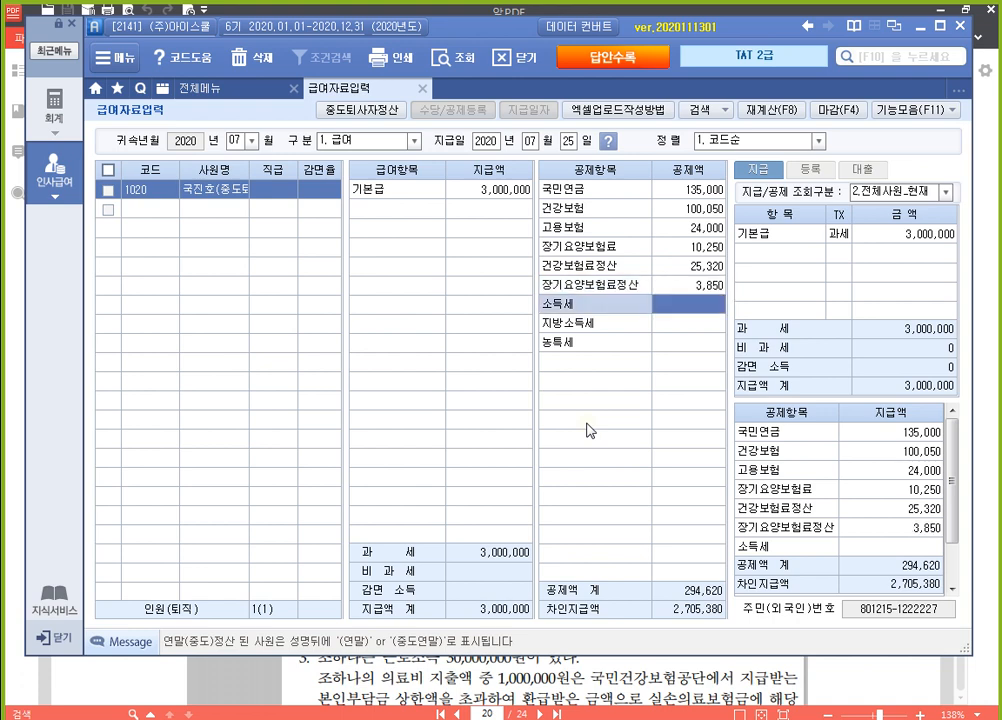
Run the mid-year resignation settlement (중도퇴사자정산) for employee 1020, apply it to the July payroll, and close payroll data entry
key(Return)
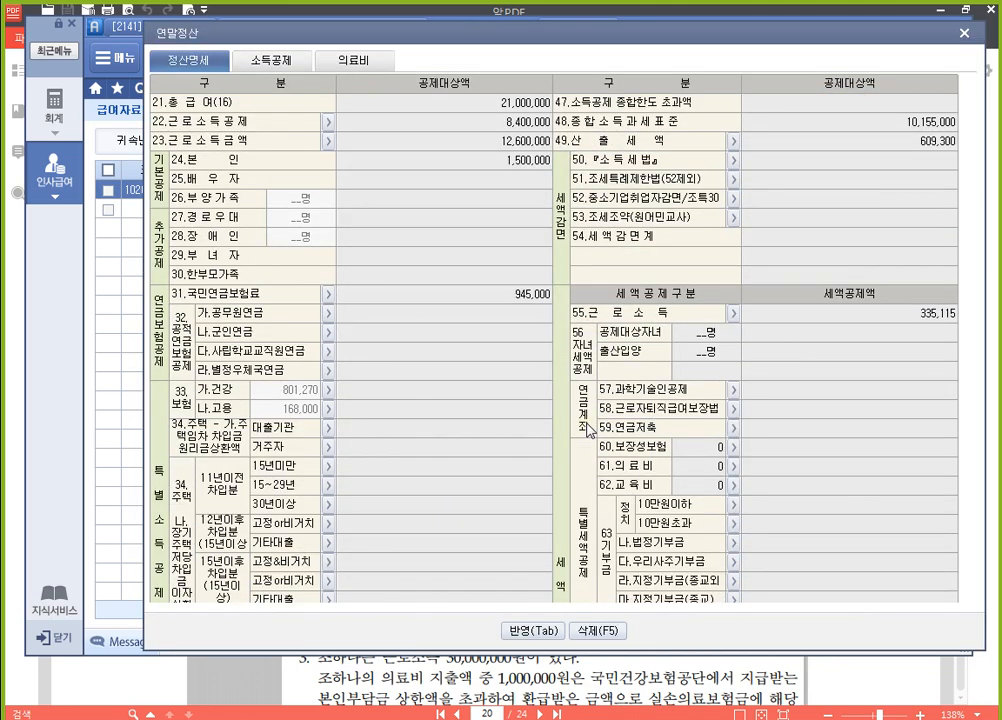
scroll(588, 430, down, 5)
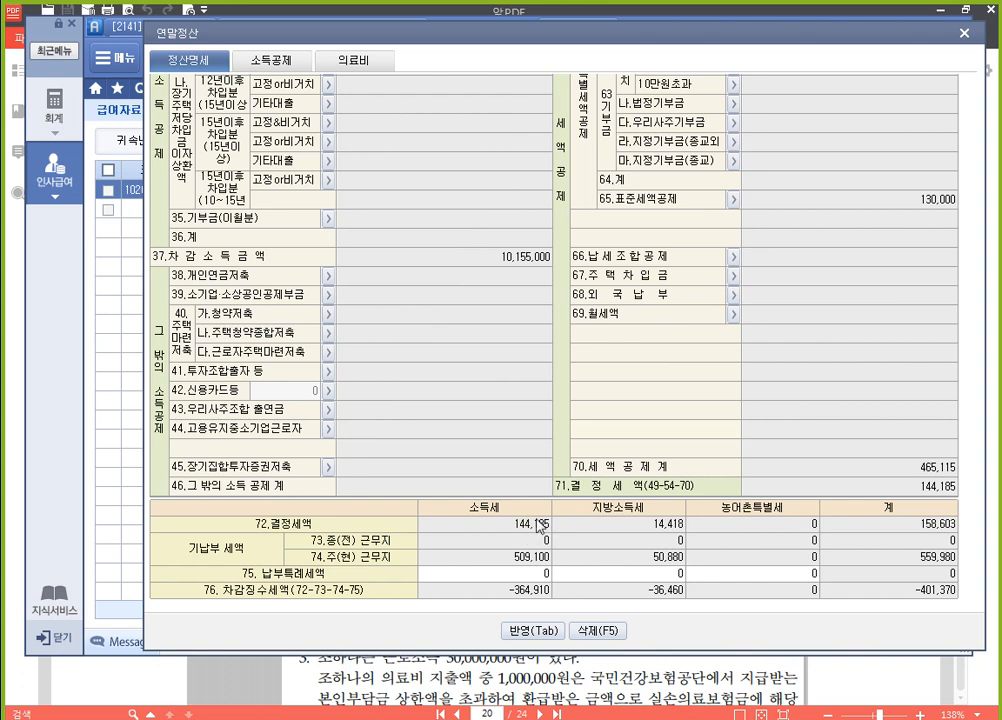
click(543, 632)
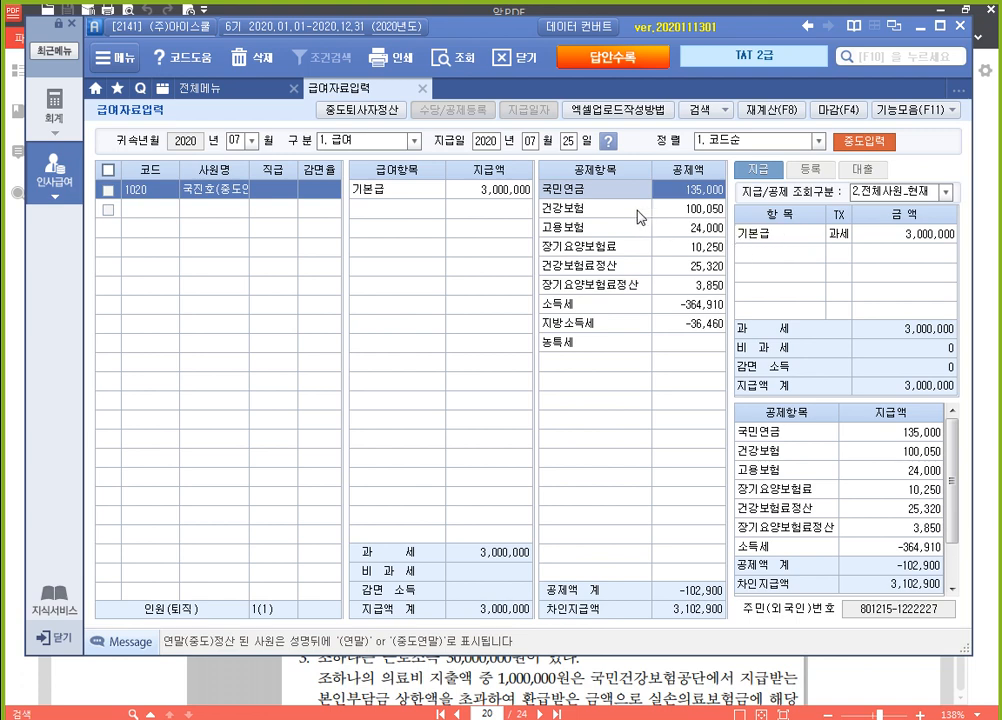
click(425, 90)
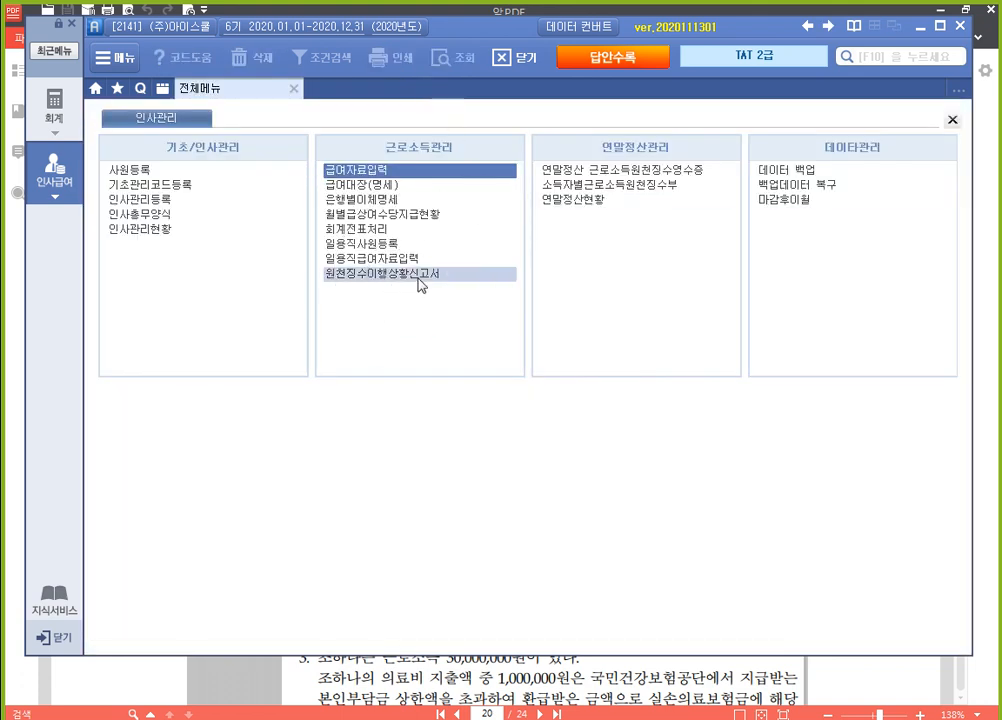
Open 원천징수이행상황신고서 and load the 0.정기신고 report with both 귀속기간 and 지급기간 set to July 2020
key(ctrl)
key(ctrl)
key(ctrl)
key(ctrl)
key(ctrl)
click(418, 277)
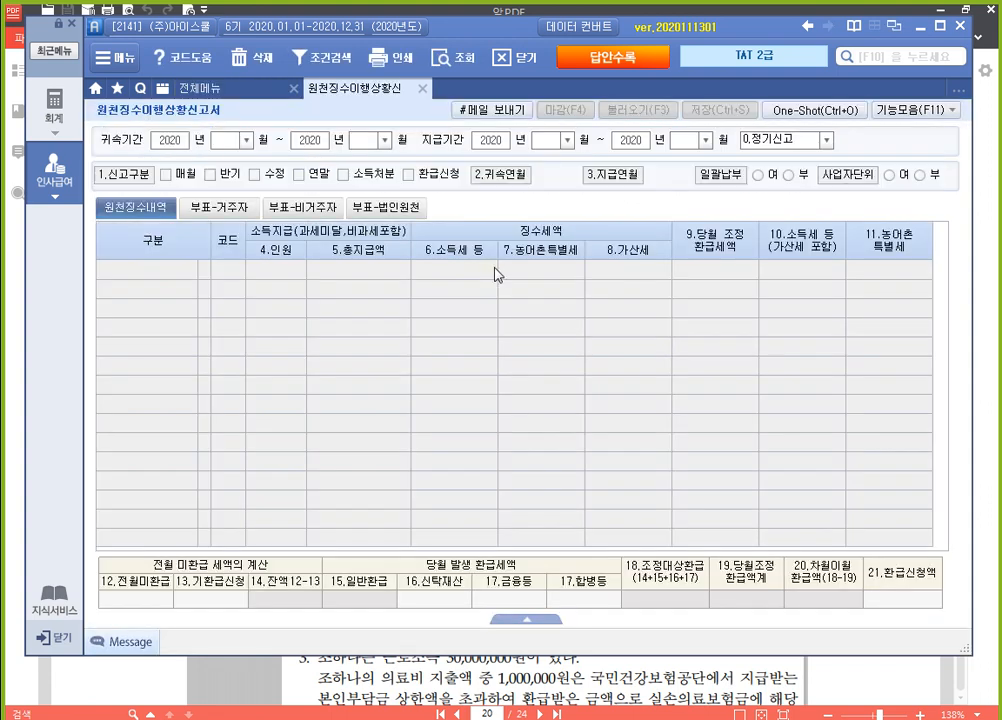
text(07)
key(Return)
text(07)
key(Return)
text(07)
key(Return)
text(07)
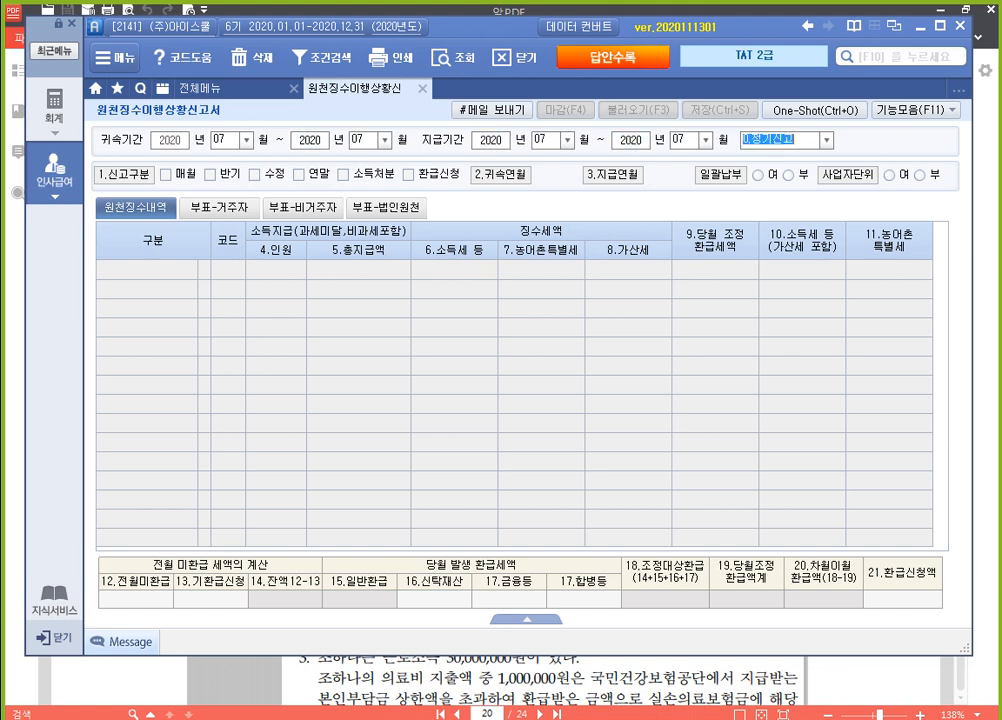
key(Return)
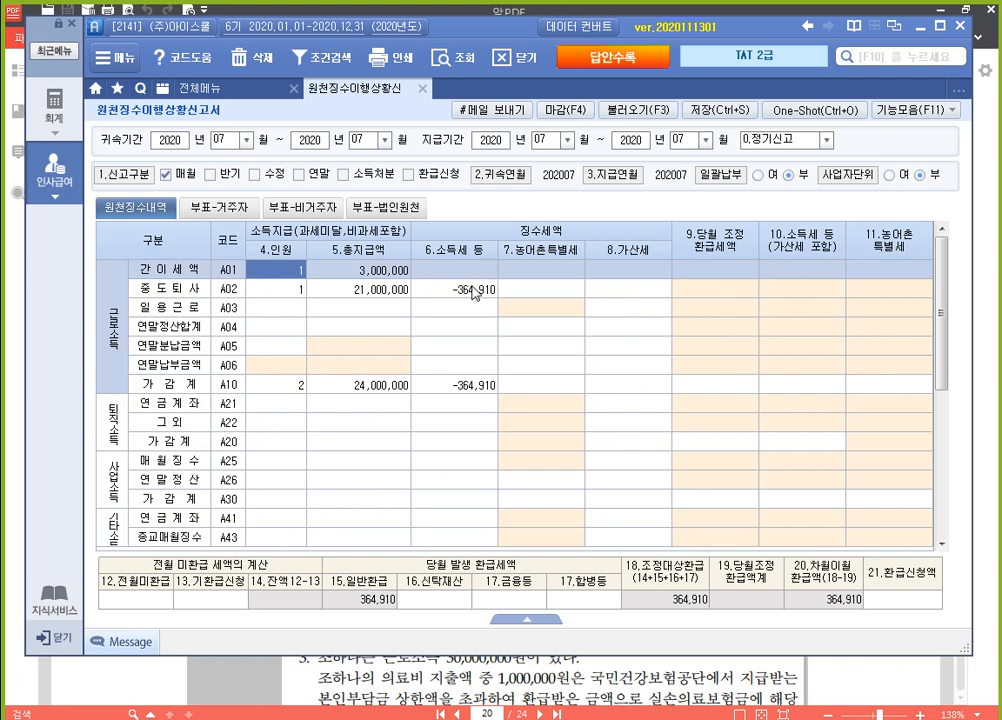
Request a refund for the current month by entering 364,910 as 21.환급신청액 in the withholding report
click(474, 291)
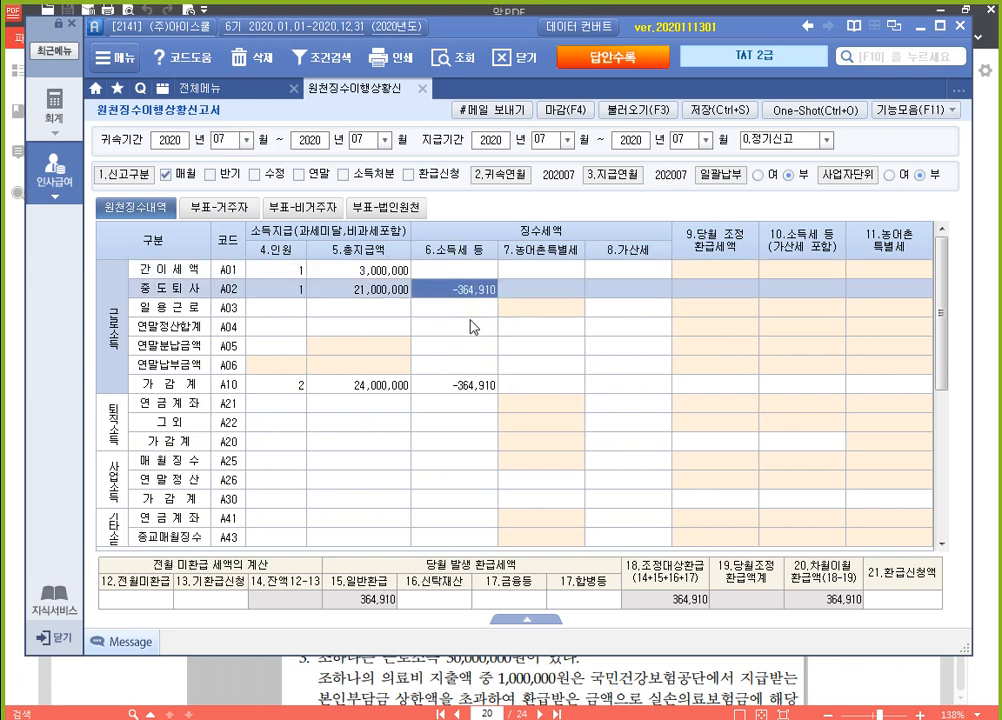
click(906, 605)
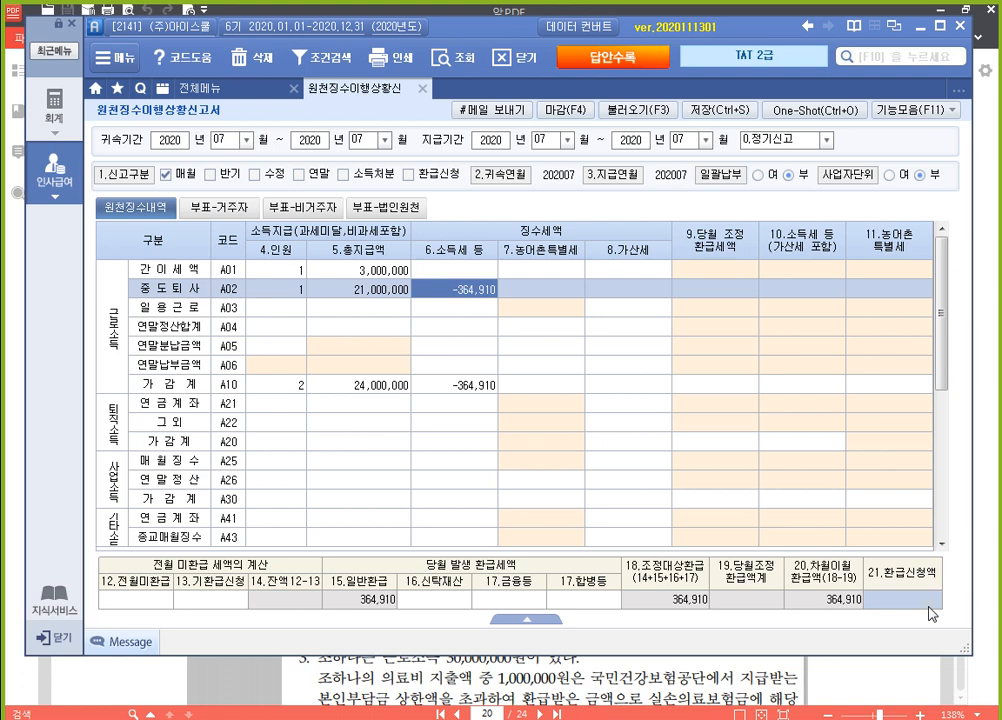
text(364910)
key(Return)
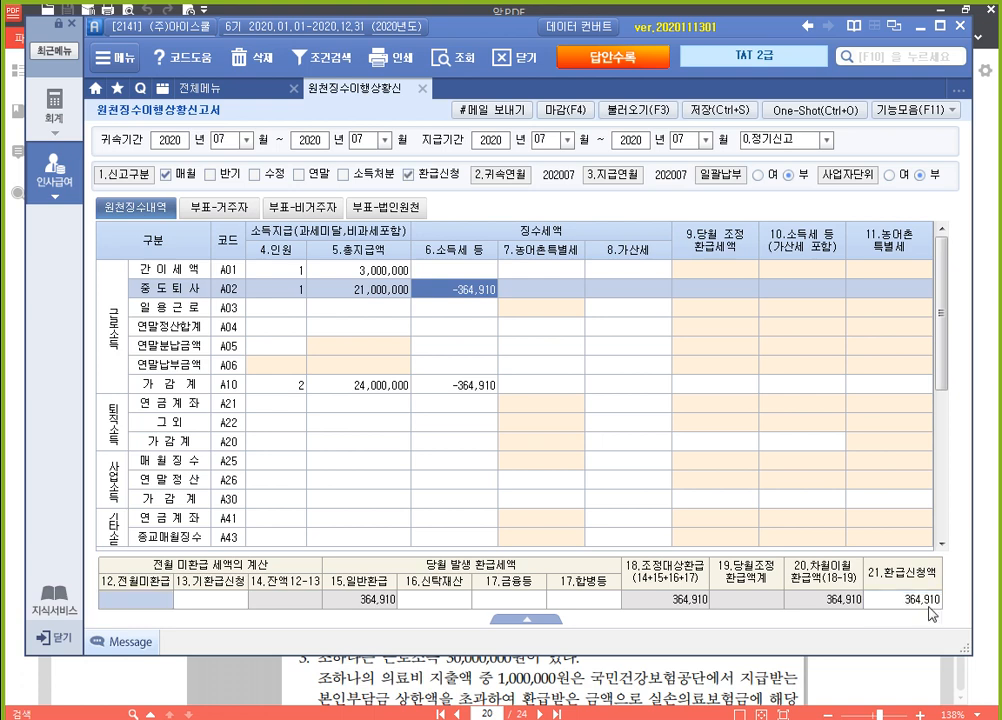
click(929, 605)
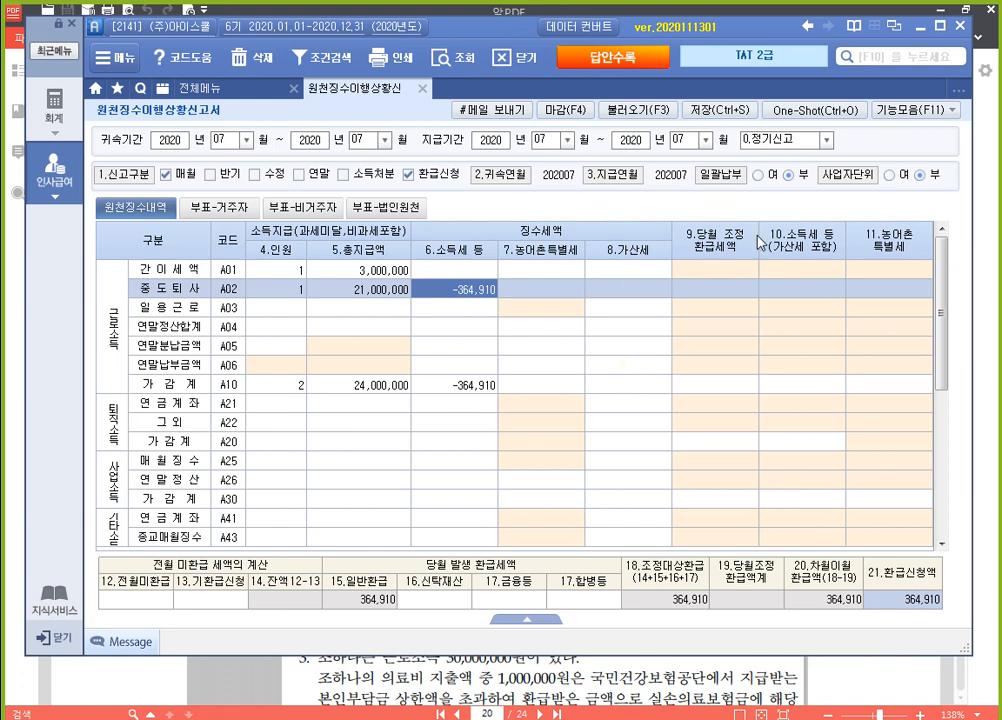
Save the July withholding report and close it
click(712, 113)
click(380, 330)
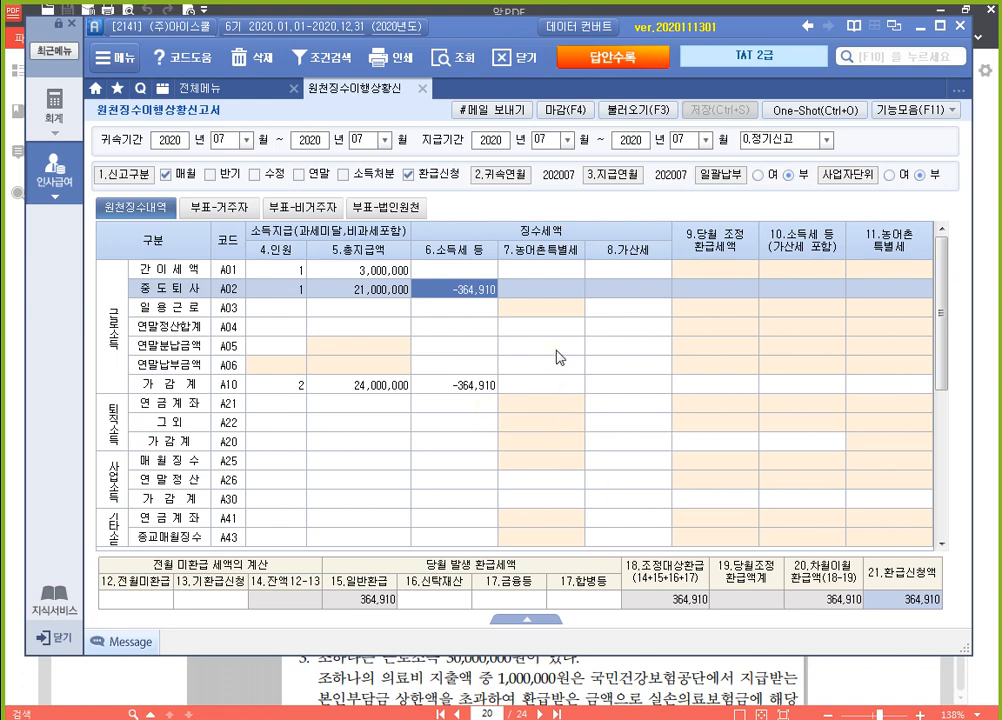
click(424, 89)
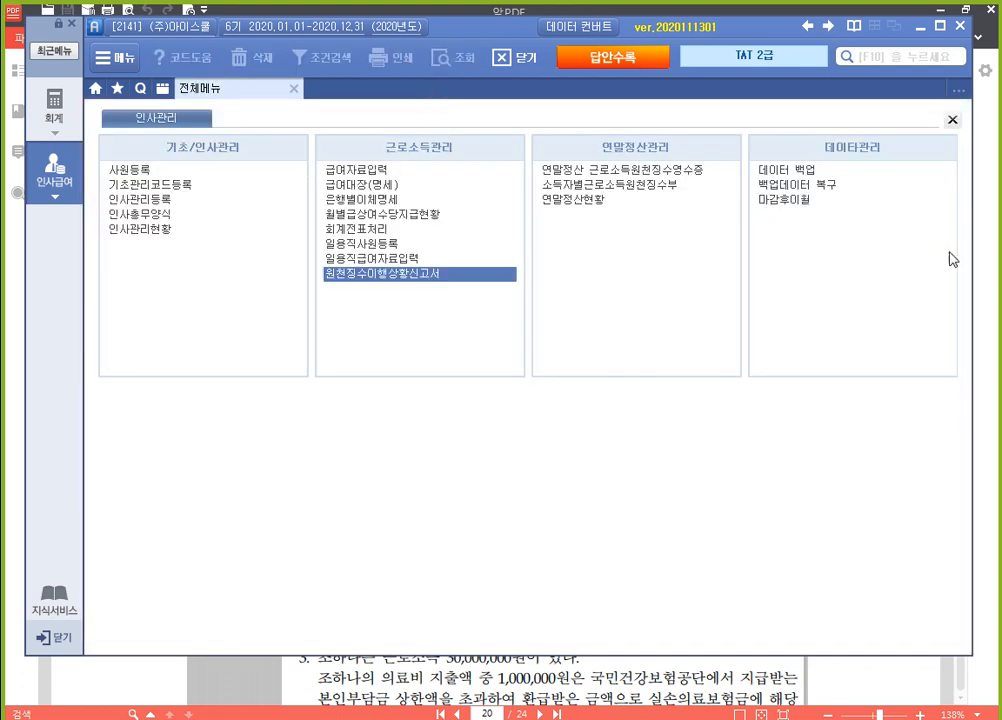
Switch to the exam paper in 알PDF and highlight 1,000,000원 and 실손의료보험금 in question 3's 자료설명
click(988, 309)
scroll(684, 403, down, 3)
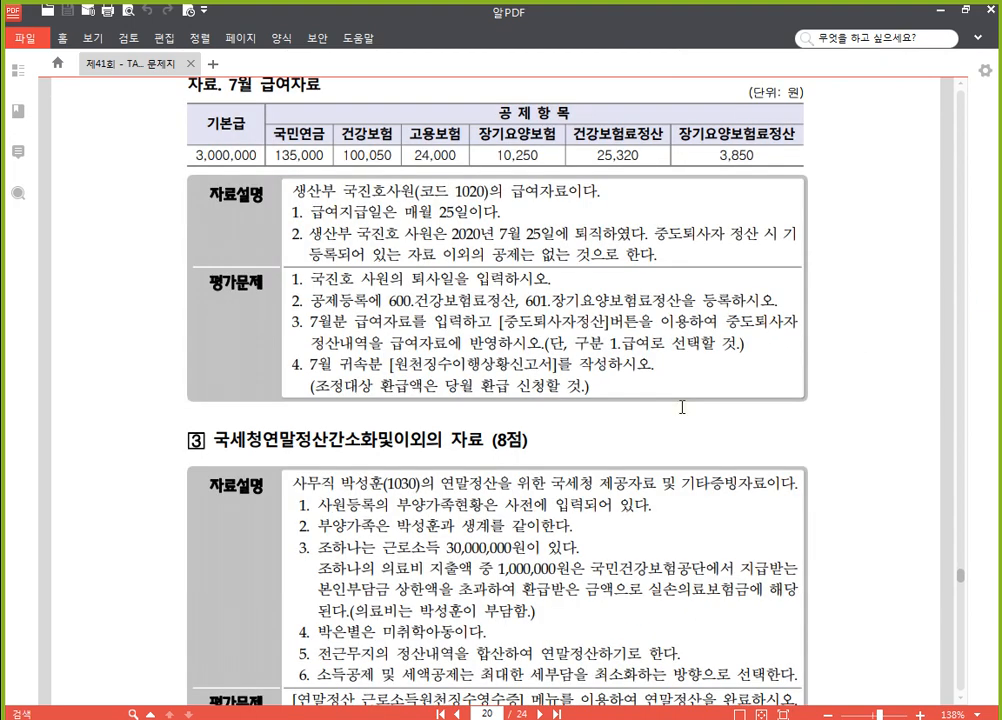
scroll(677, 397, down, 1)
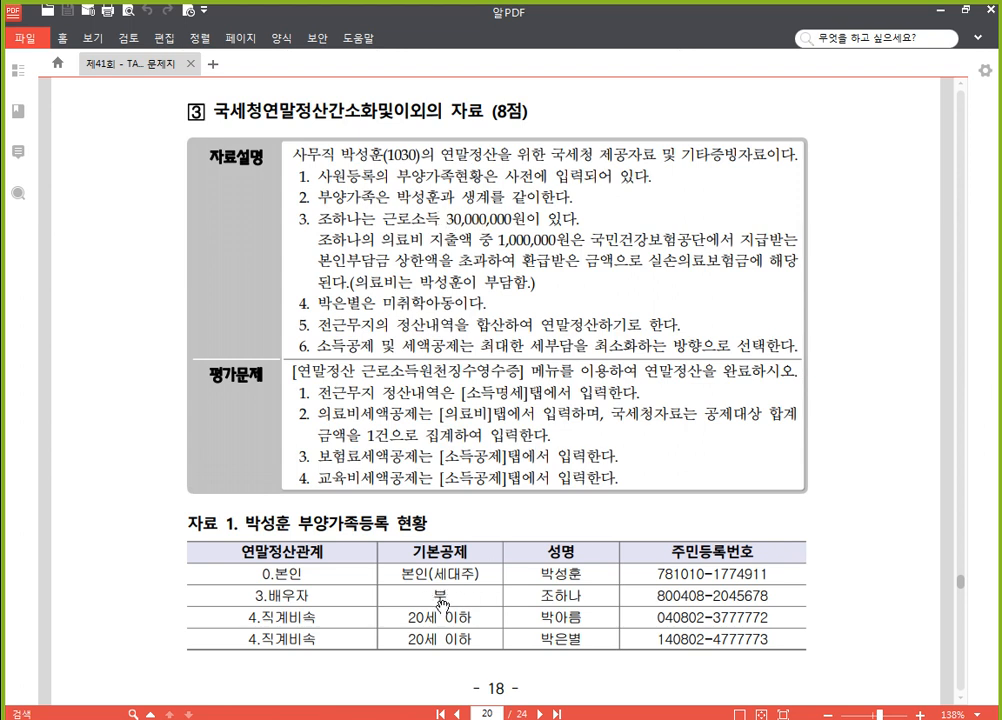
scroll(441, 605, down, 1)
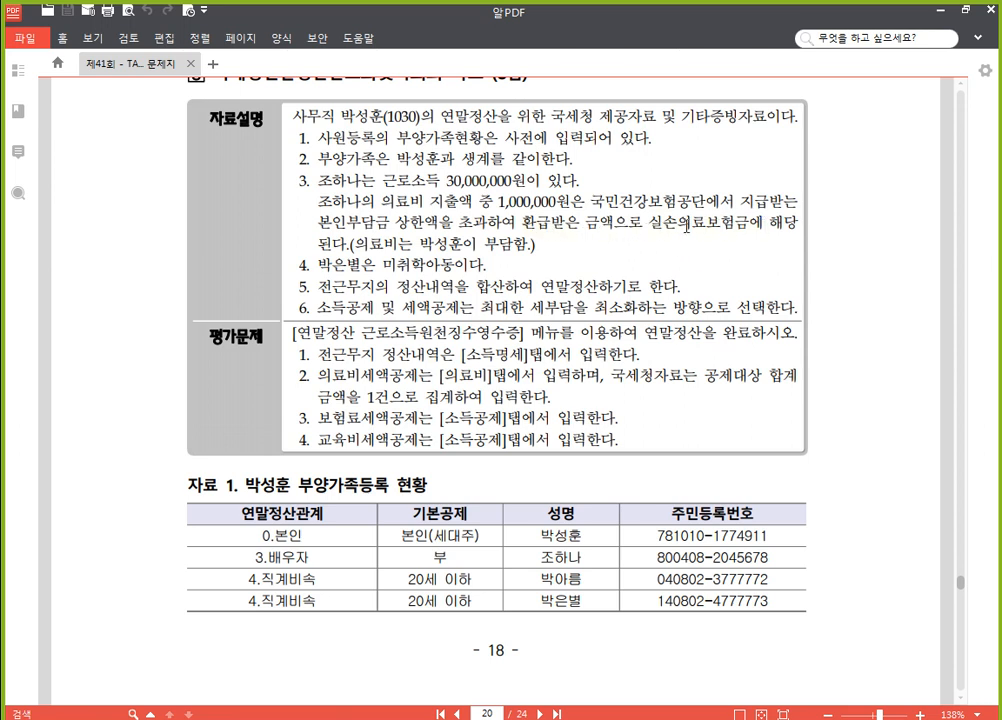
drag(498, 215, 570, 215)
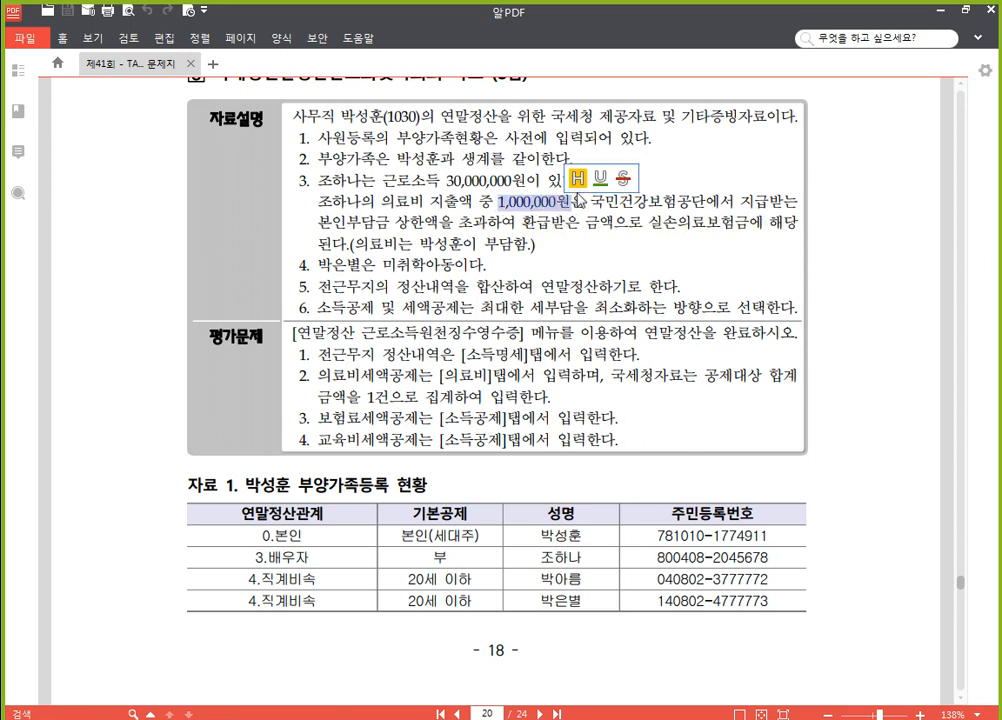
click(578, 178)
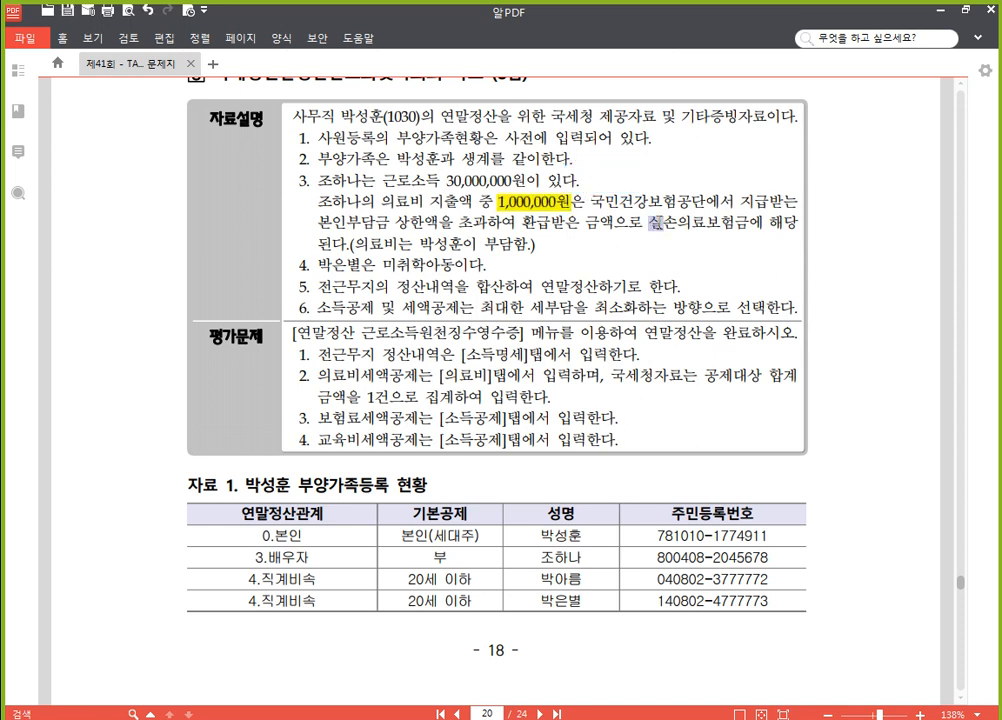
drag(650, 222, 735, 222)
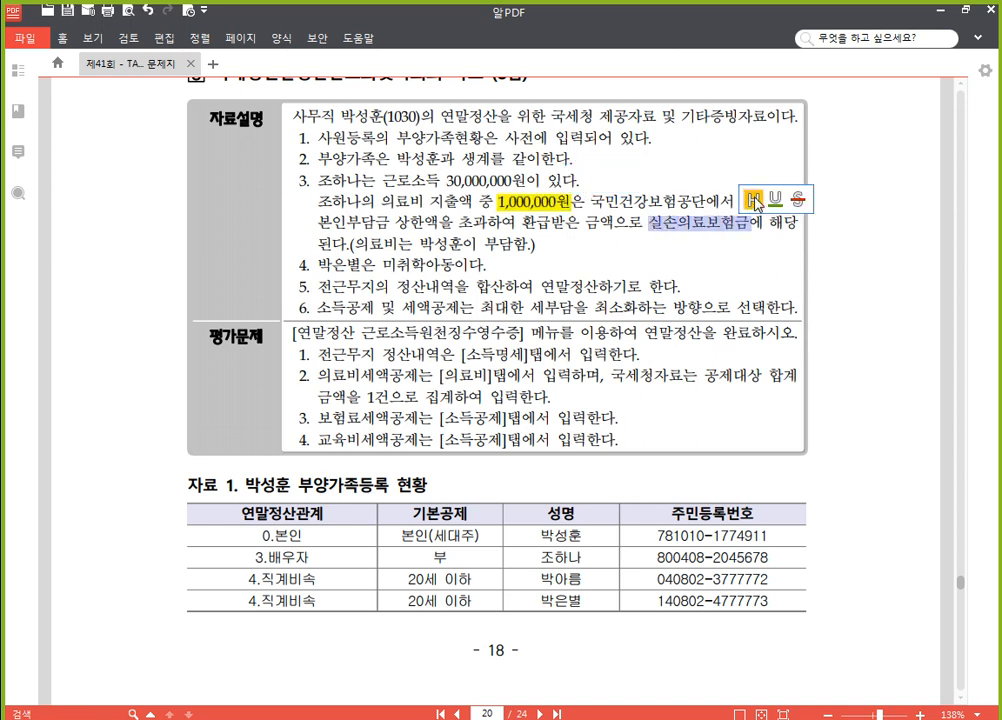
click(757, 200)
click(588, 224)
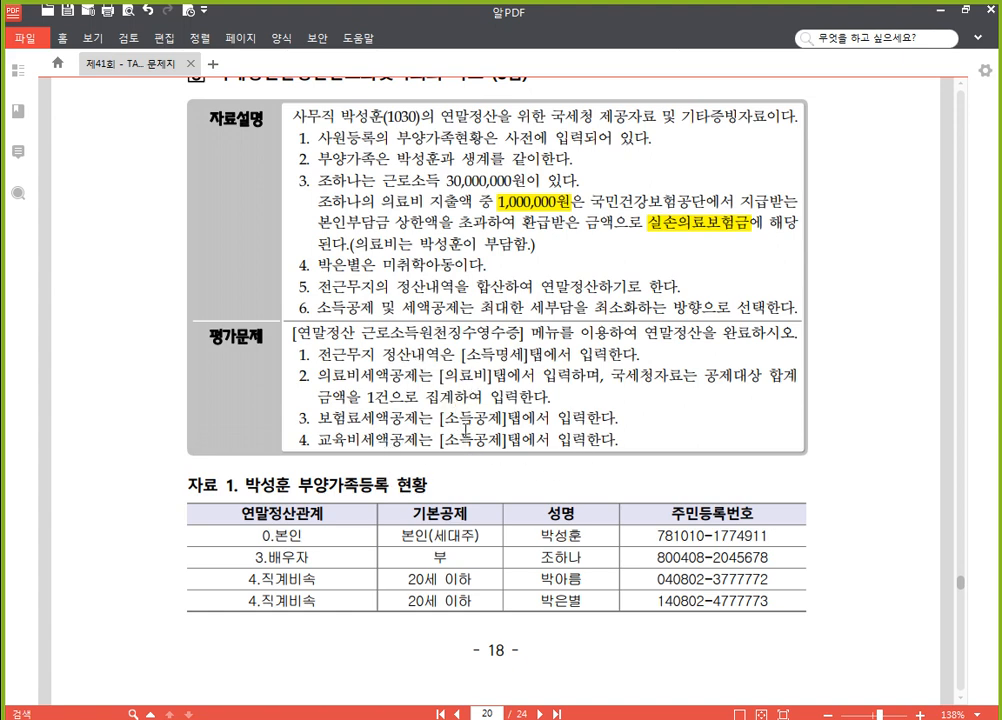
Switch back to the payroll program, open 연말정산 근로소득원천징수영수증 and load employee 1030 for year-end settlement
scroll(466, 428, down, 3)
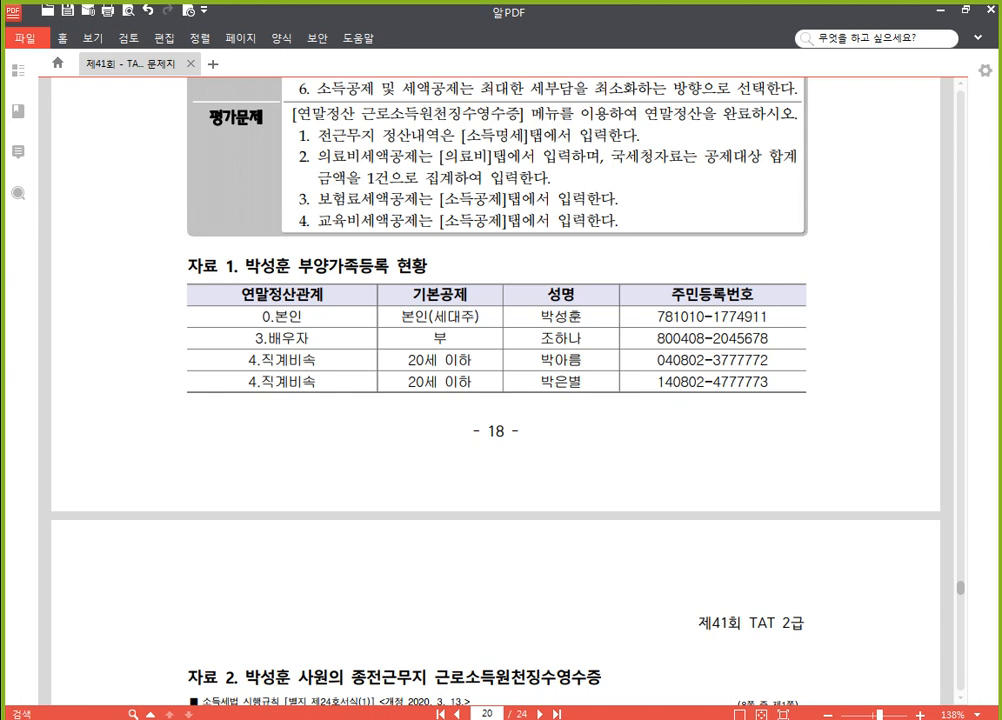
key(alt+Tab)
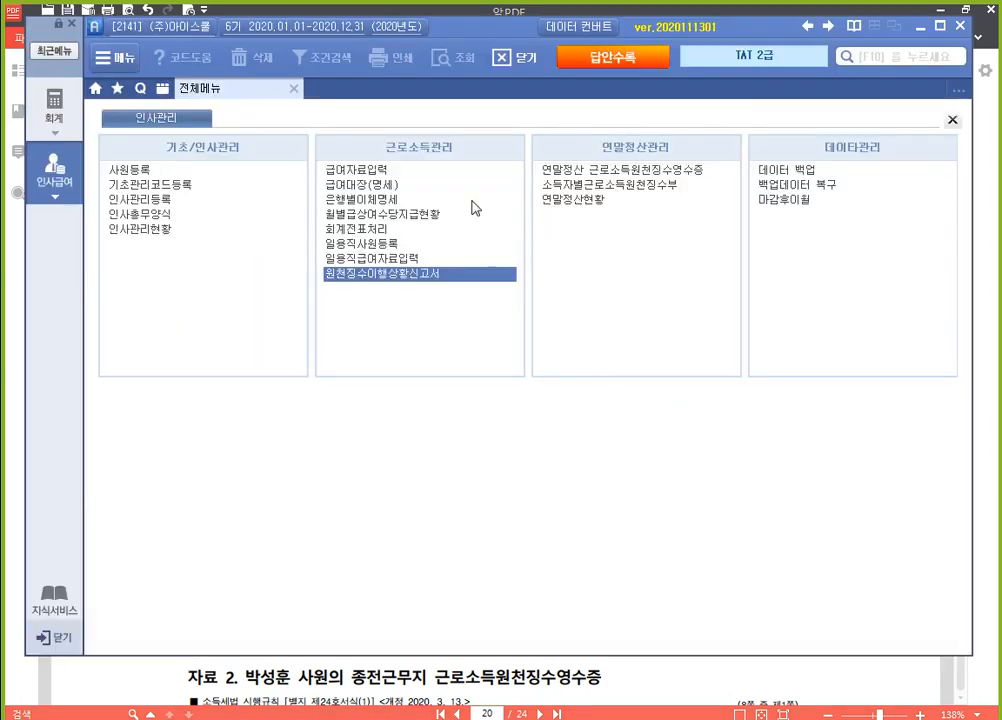
click(680, 177)
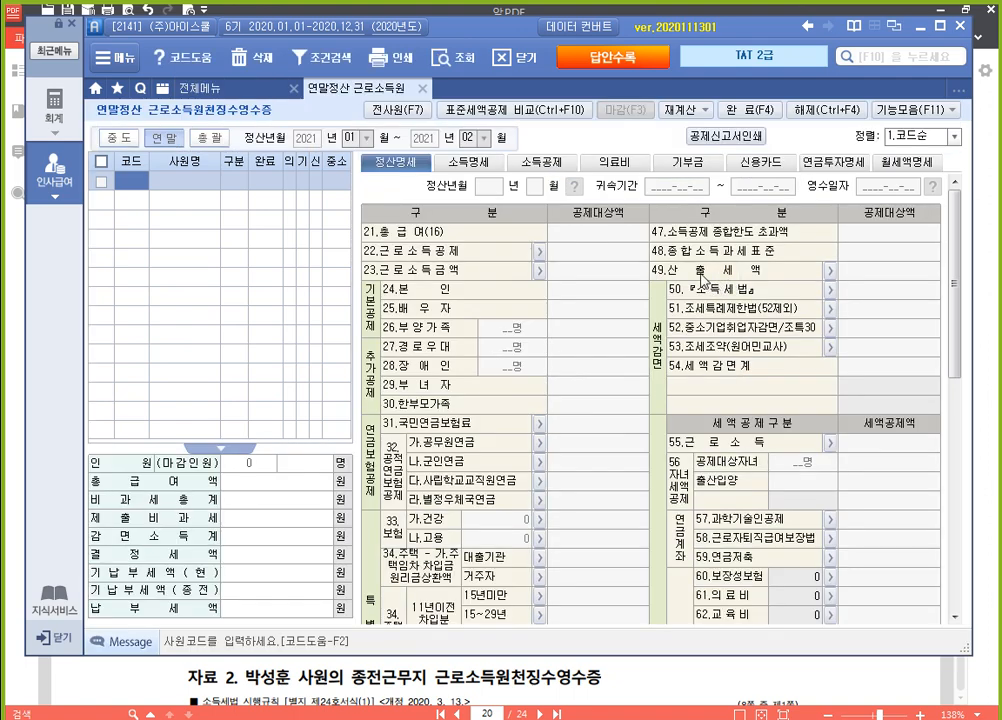
key(F2)
key(Down)
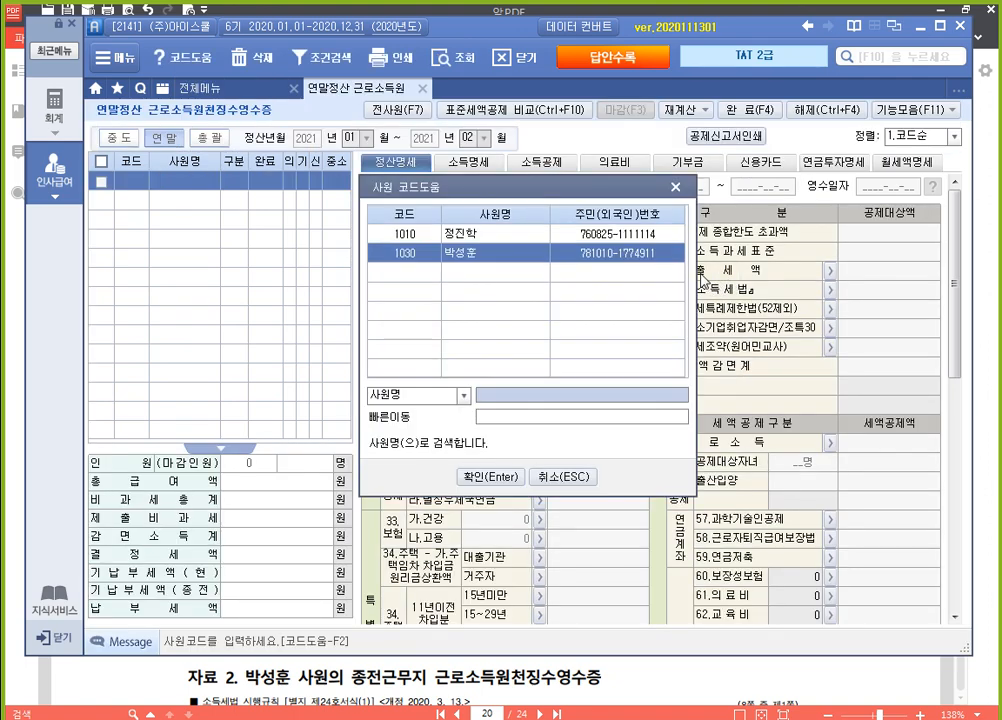
key(Return)
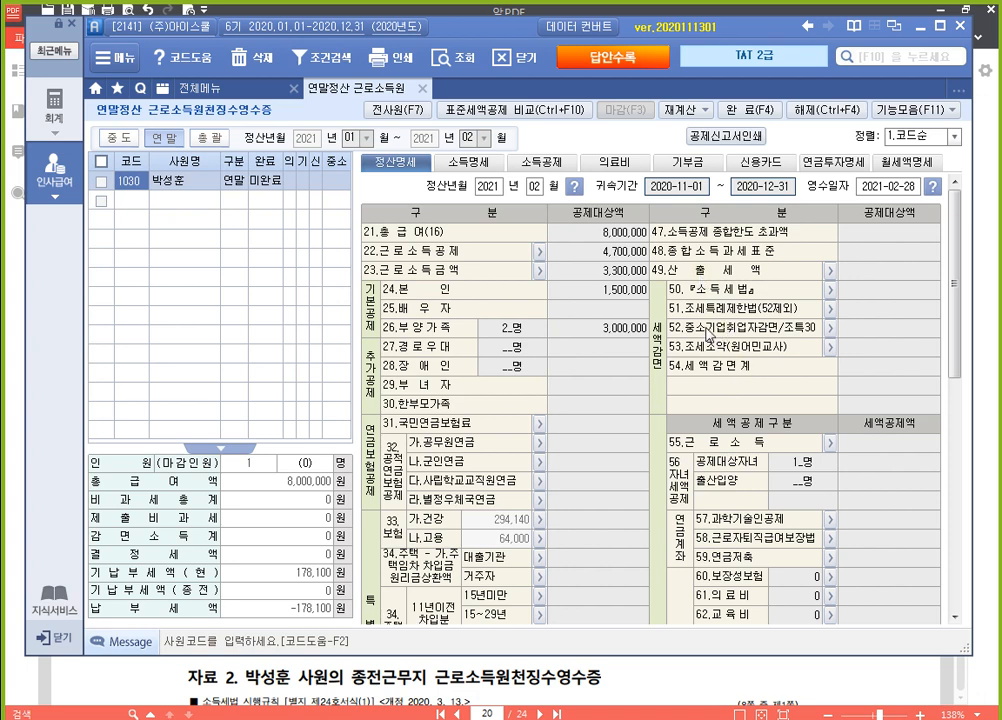
Check the previous employer's withholding receipt in 자료 2 of the exam paper, and switch back to open employee 1030's 소득명세 in the payroll program
click(707, 678)
scroll(678, 450, down, 10)
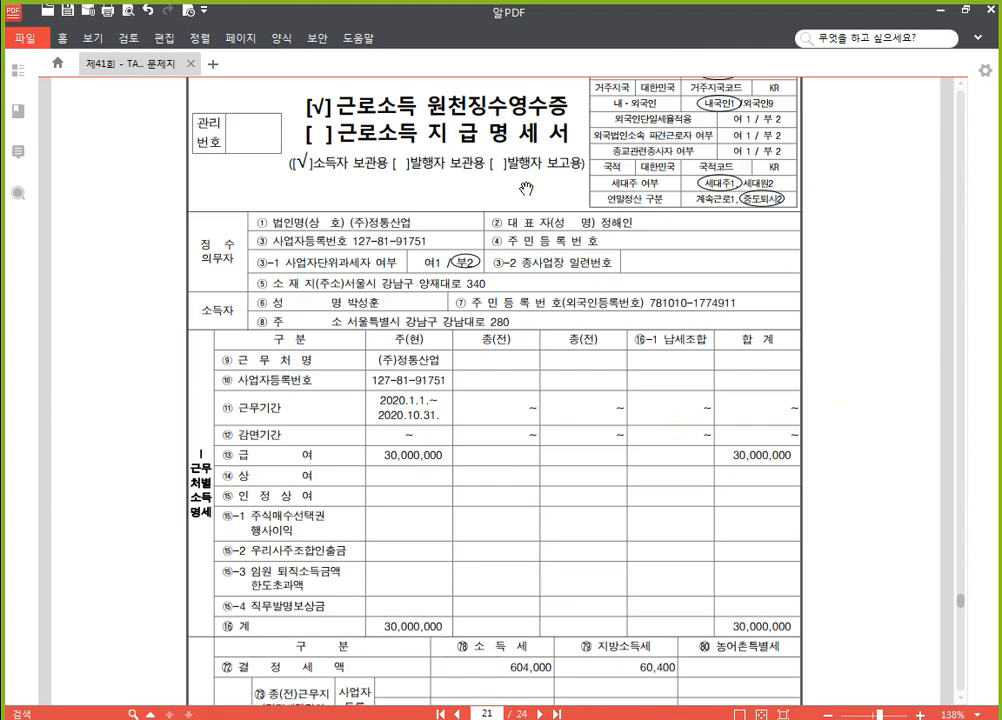
scroll(457, 257, down, 2)
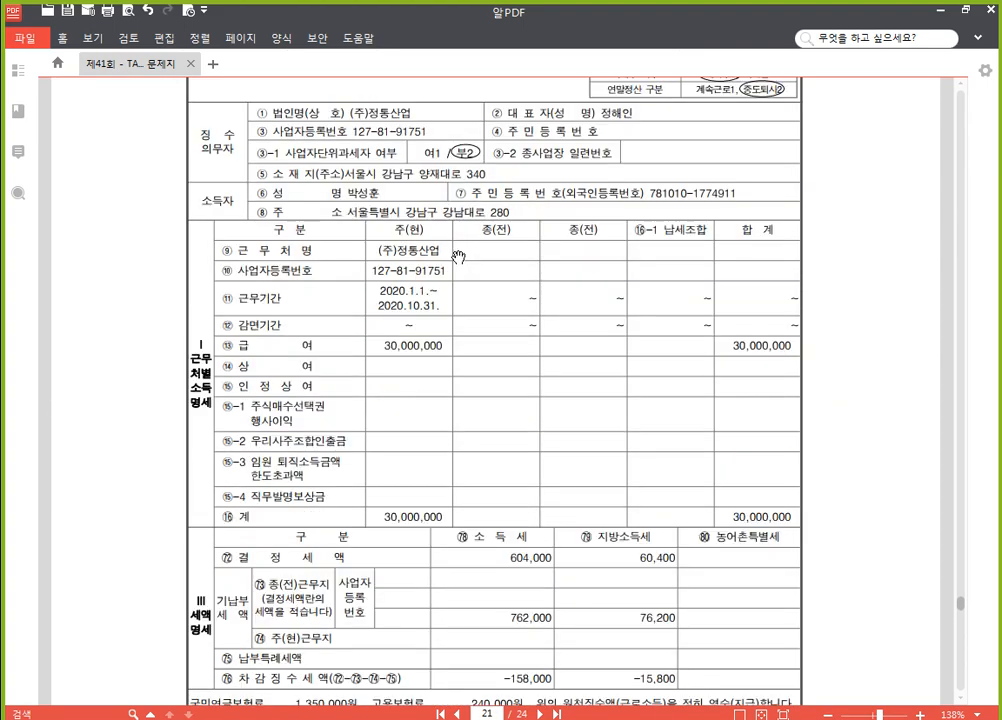
scroll(458, 257, down, 2)
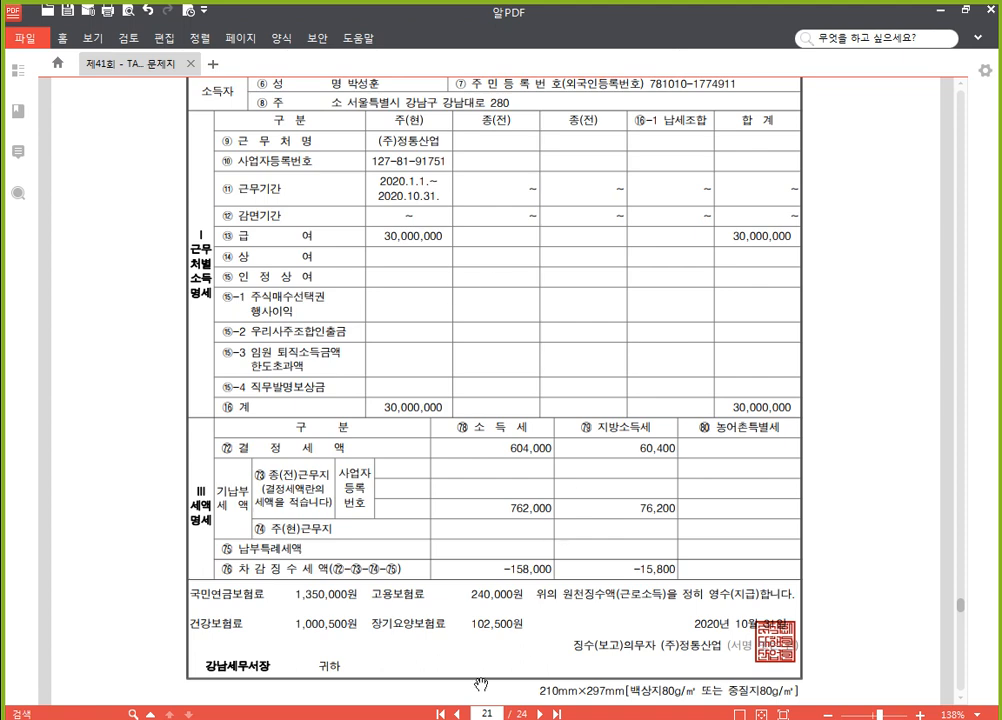
key(alt+Tab)
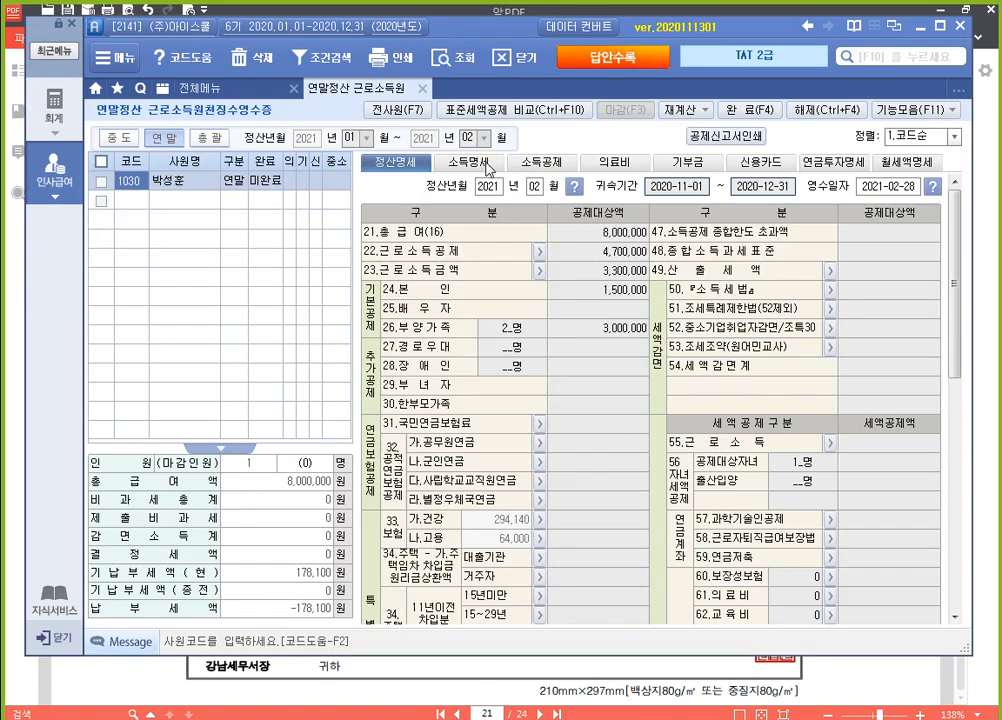
click(487, 165)
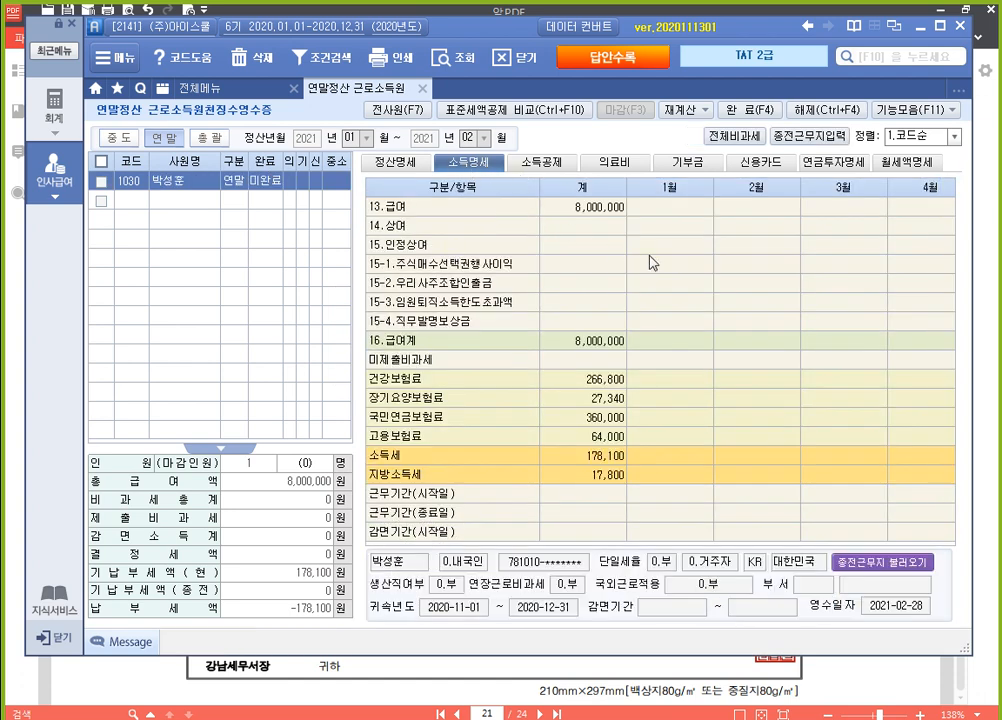
Outline 종전근무지입력 with a red screen-pen rectangle and enable previous-workplace entry in 소득명세
key(F12)
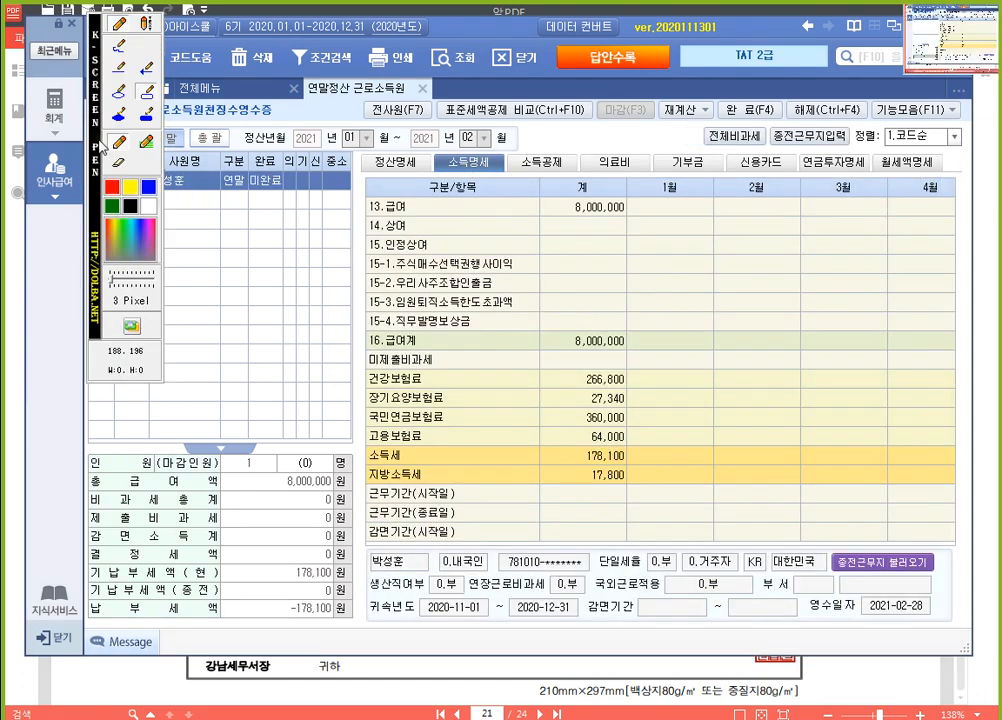
drag(96, 138, 969, 532)
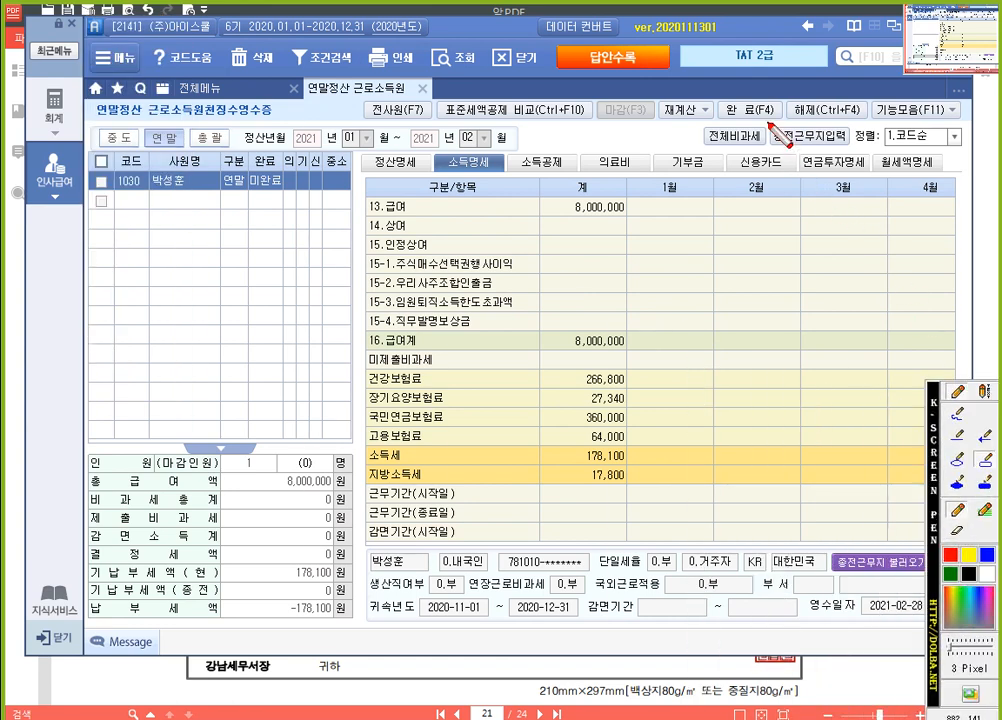
drag(768, 121, 850, 146)
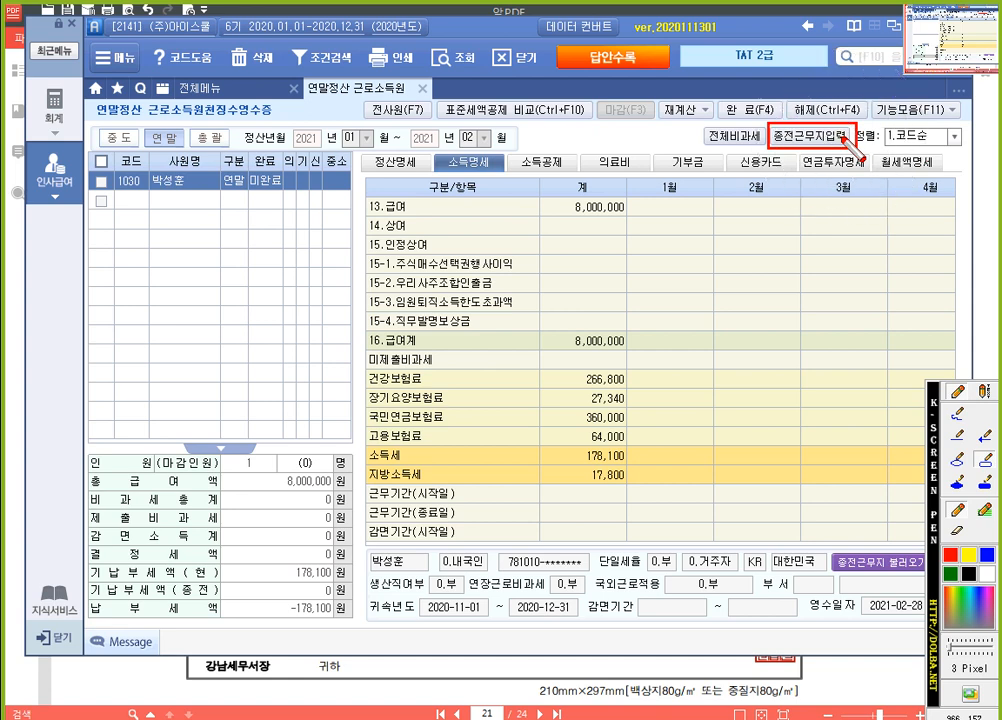
click(808, 134)
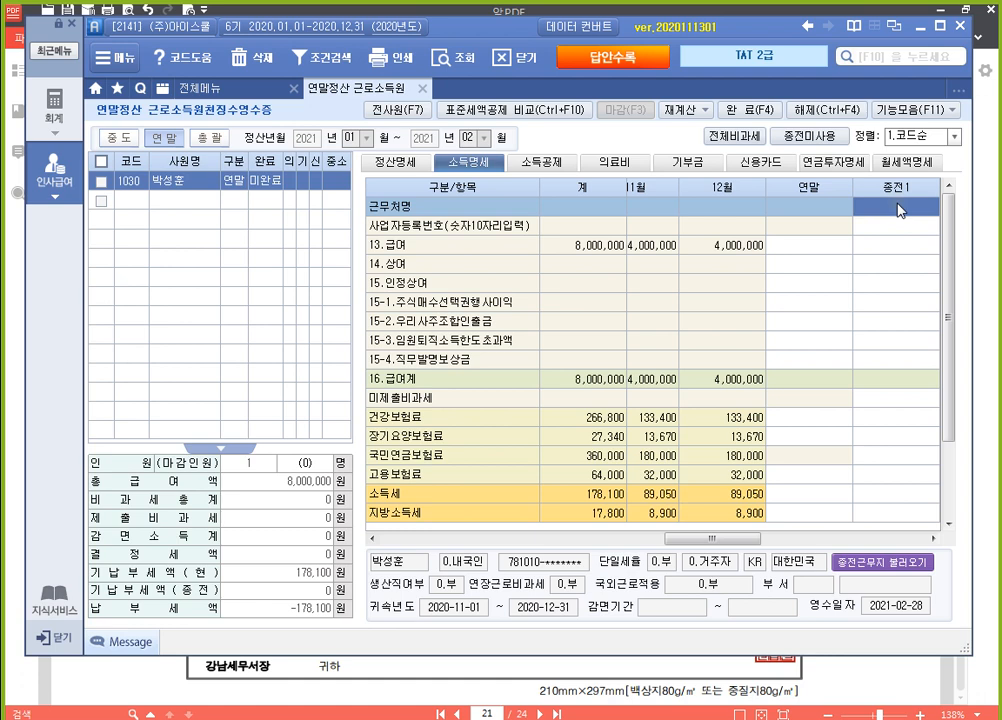
Enter (주)정통산업 as the 종전1 workplace name and fill in its business registration number
click(897, 208)
text((주))
text(정통사업)
key(Return)
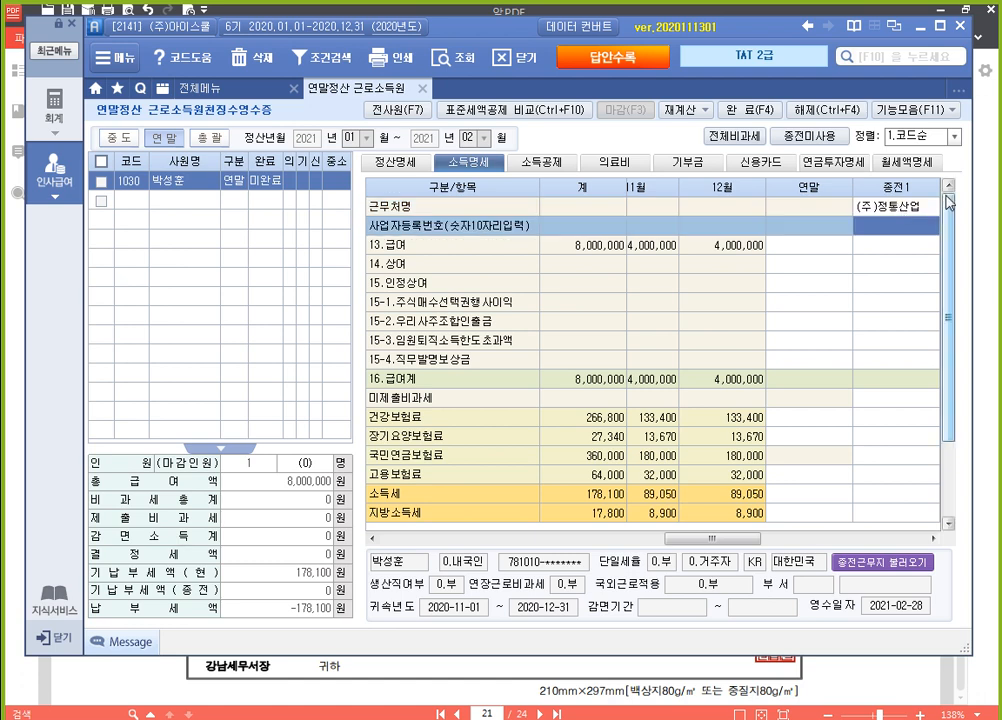
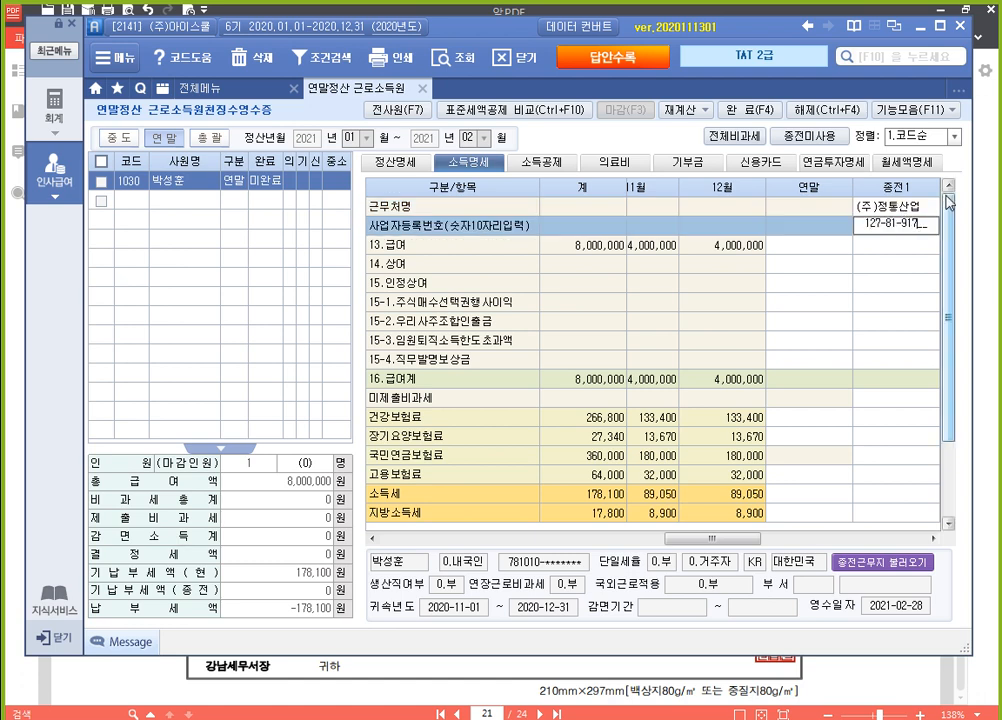
key(Return)
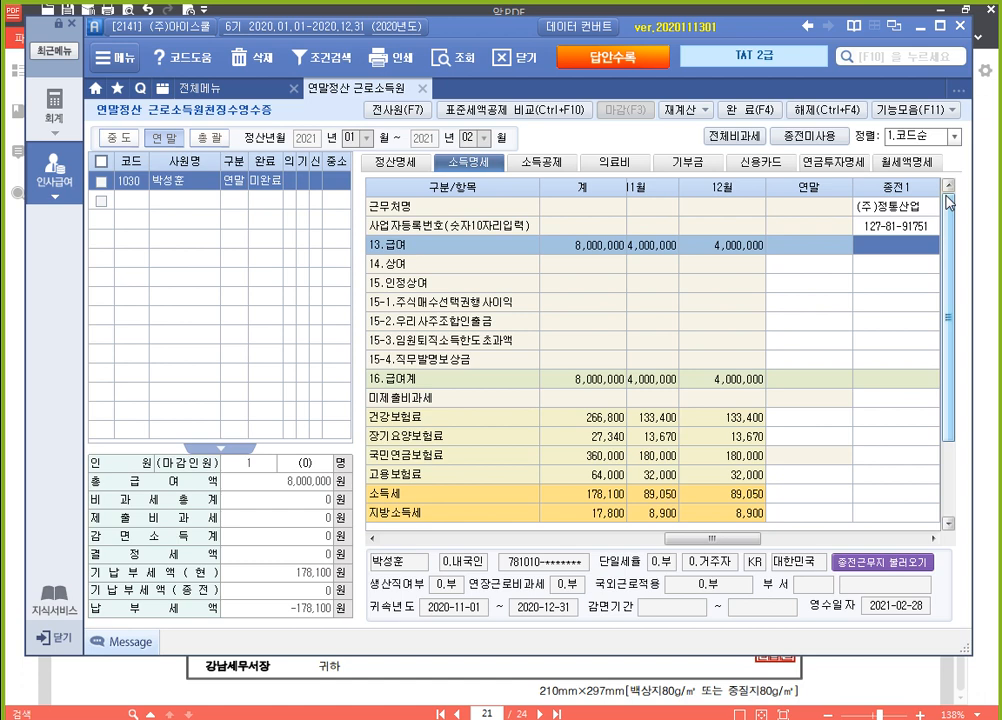
Enter 30,000,000 as the 종전1 급여 and leave the remaining pay items down to 미제출비과세 blank
text(30000000)
key(Return)
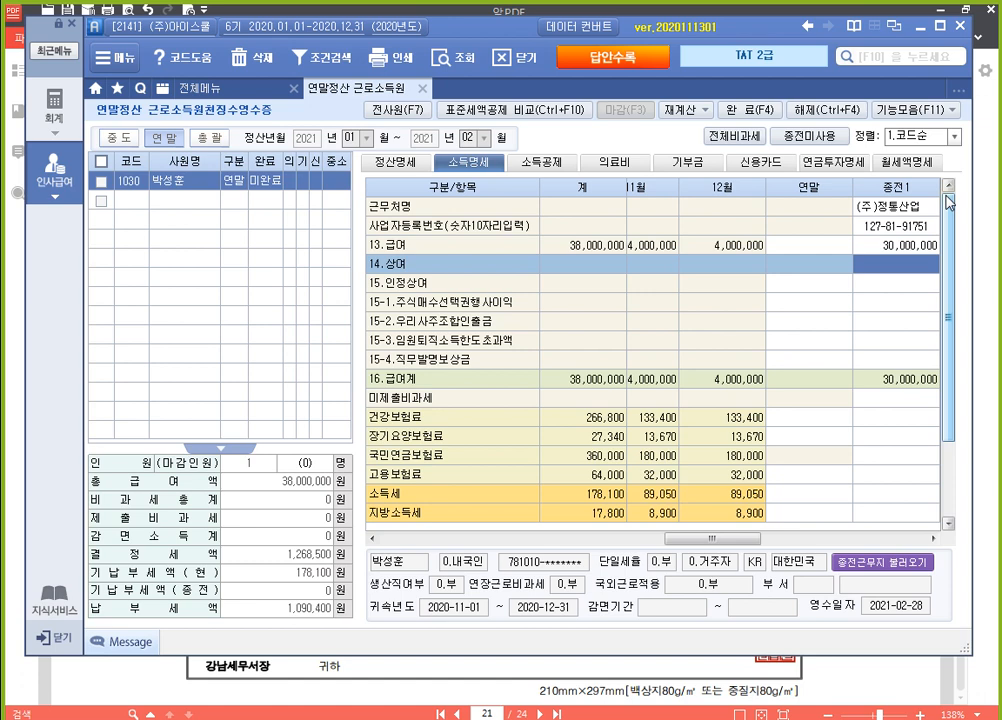
key(Return)
key(Return)
key(Return)
key(Return)
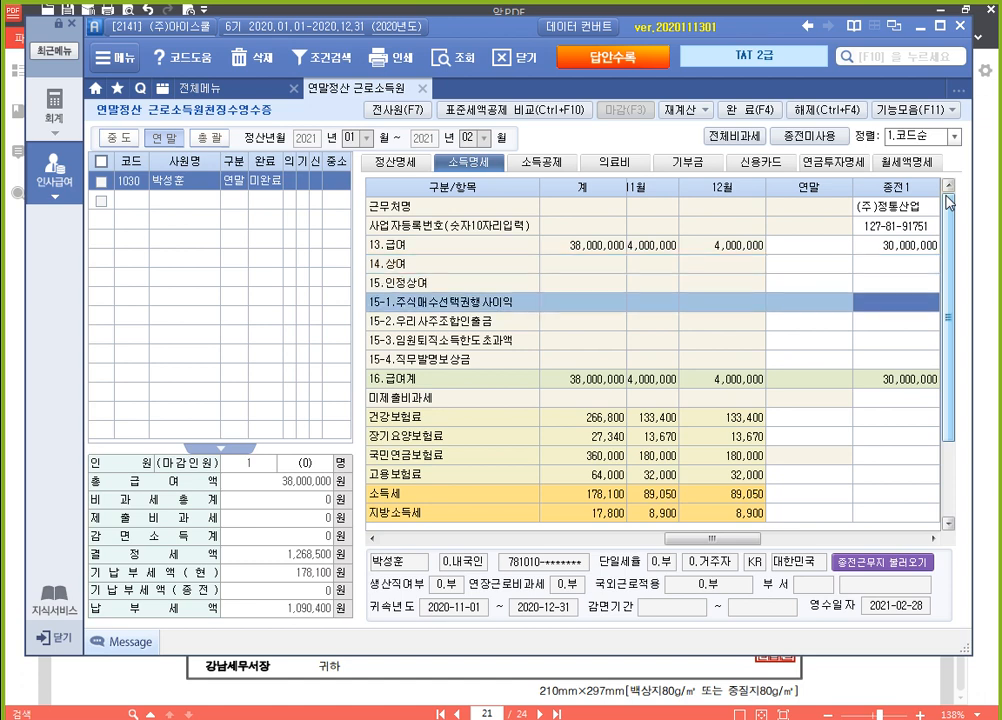
key(Return)
key(Return)
key(Return)
key(Return)
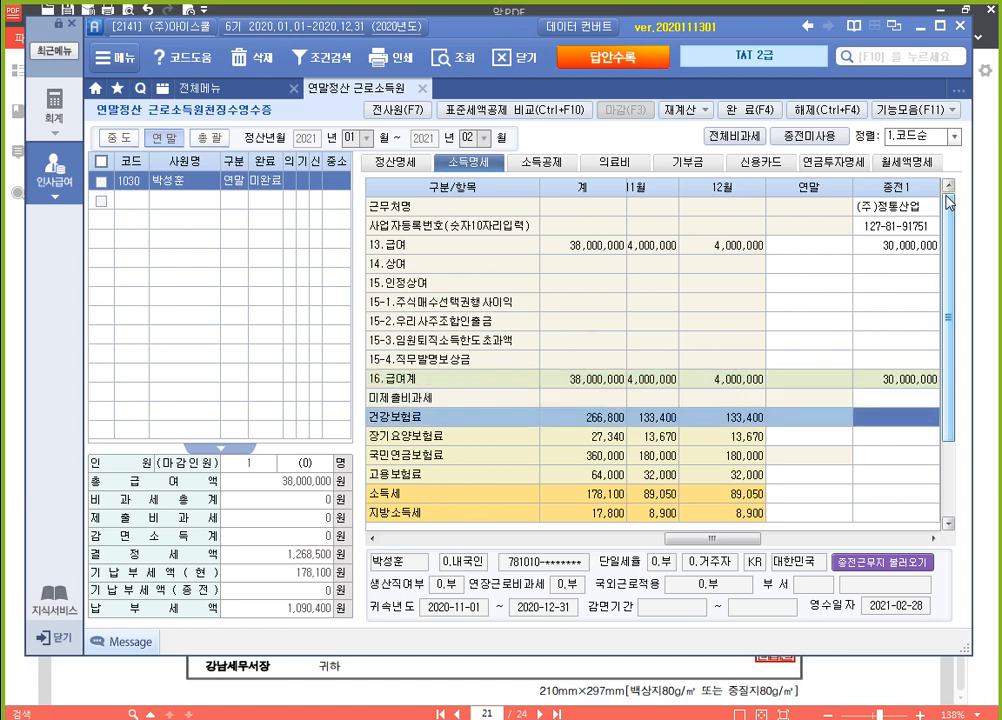
Enter the 종전1 insurance premiums: 건강보험료 1,000,500, 장기요양보험료 102,500, 국민연금보험료 1,350,000 and 고용보험료 240,000
text(1,00)
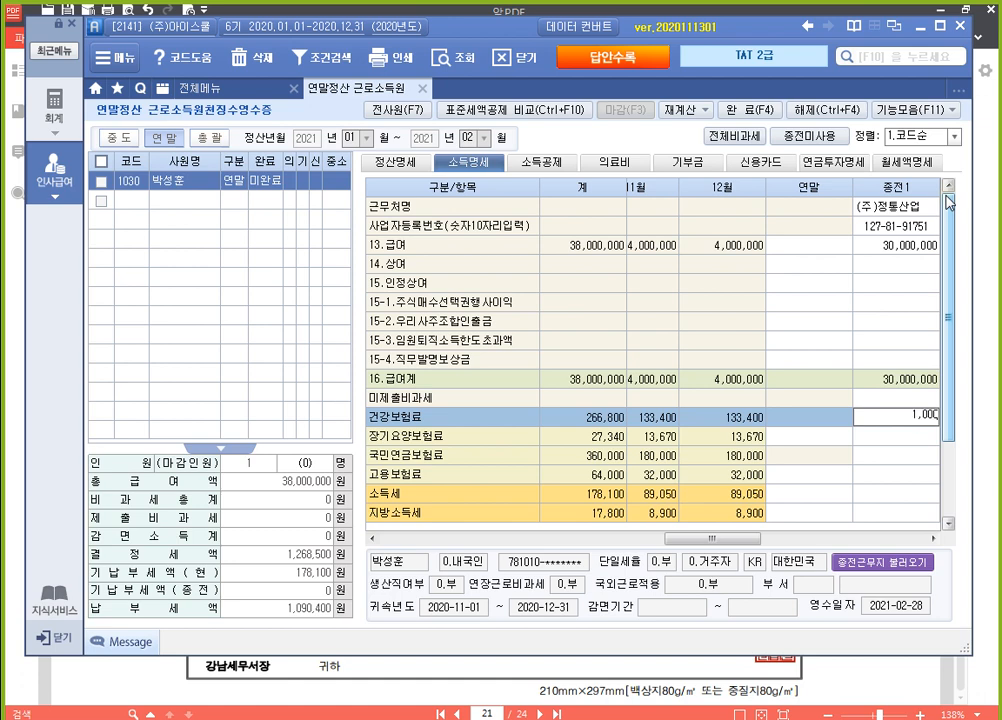
text(0,500)
key(Return)
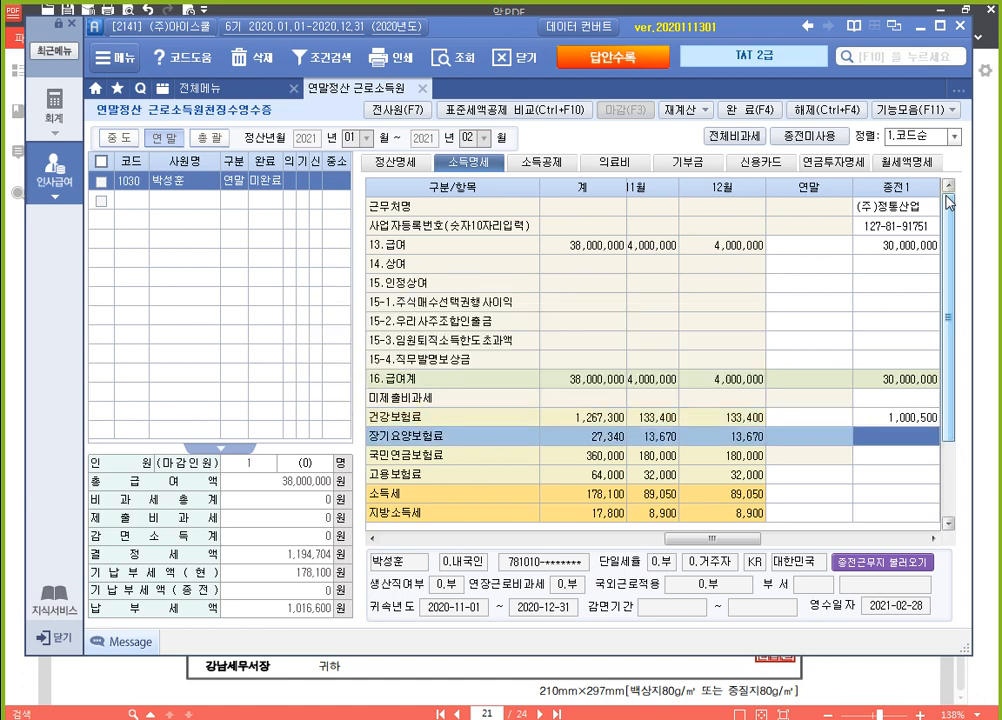
text(102500)
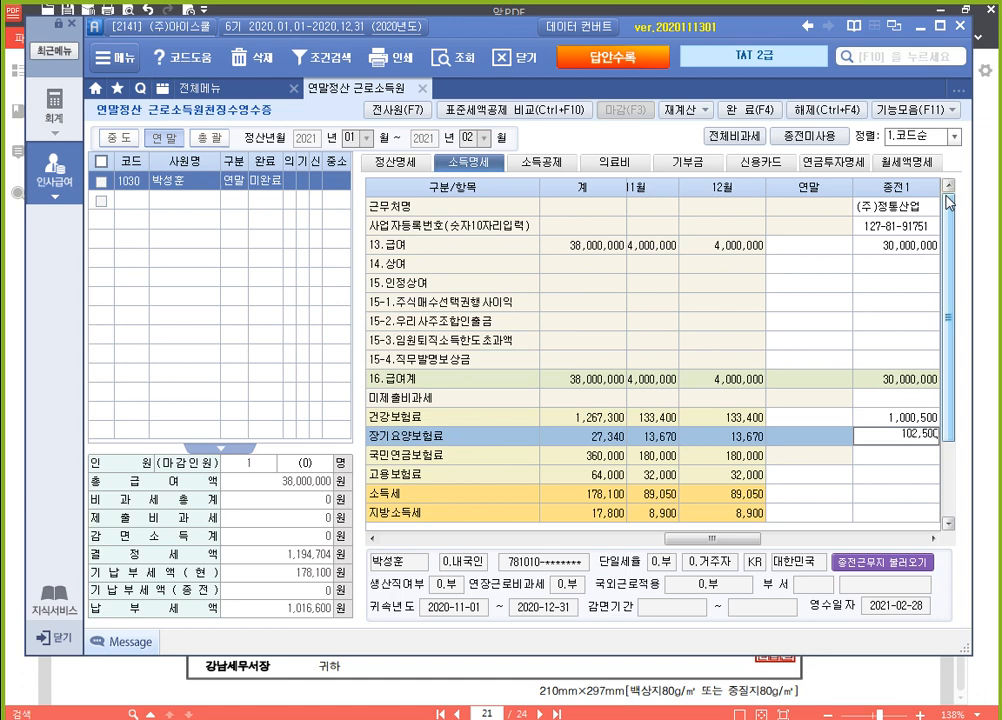
key(Return)
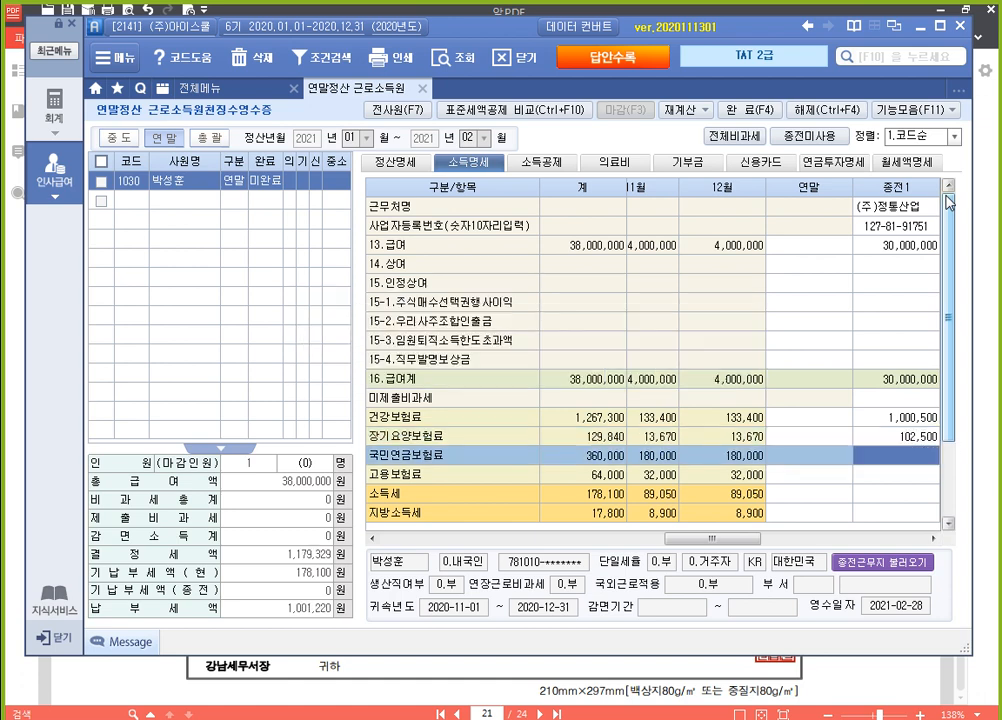
text(1350000)
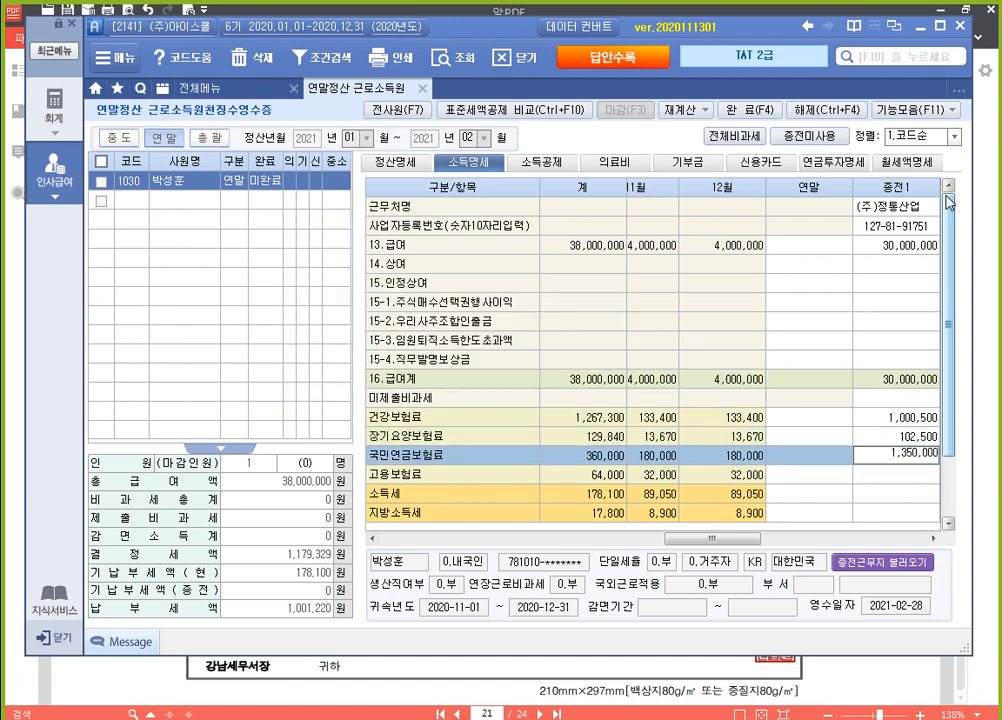
key(Return)
text(2400000)
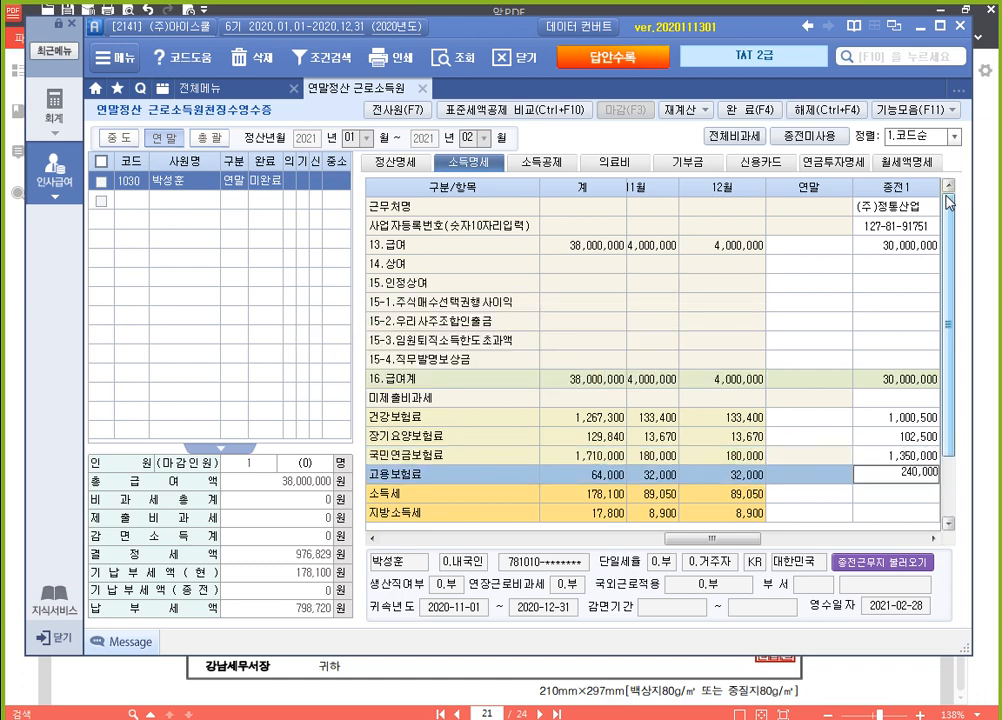
key(Return)
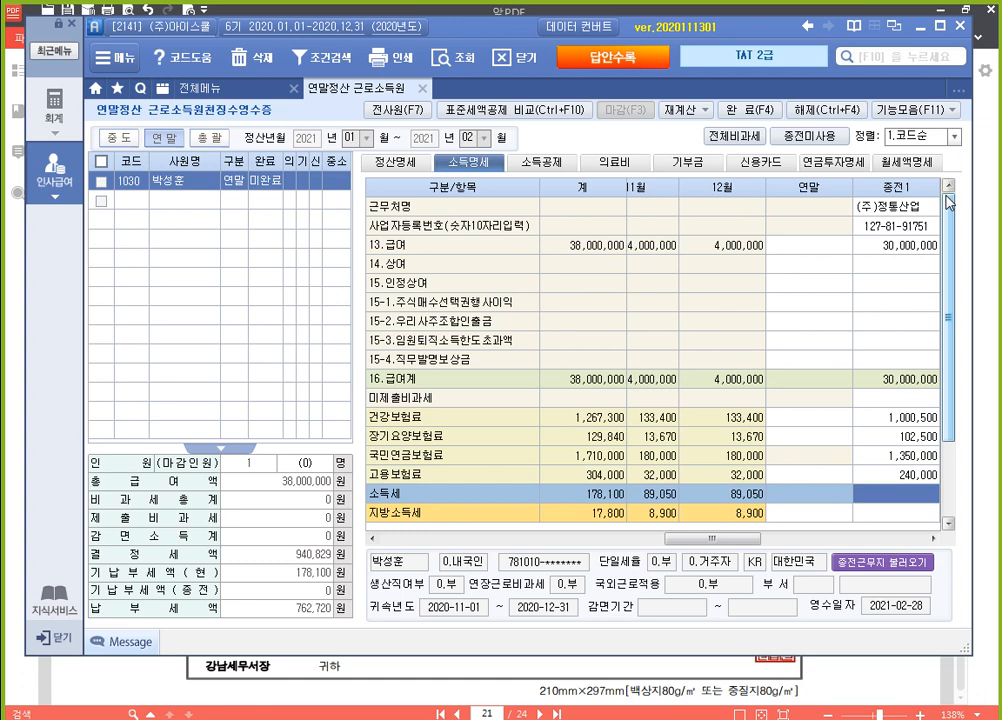
Enter 604,000 as 소득세 and 60,400 as 지방소득세 for the 종전1 workplace
text(604,000)
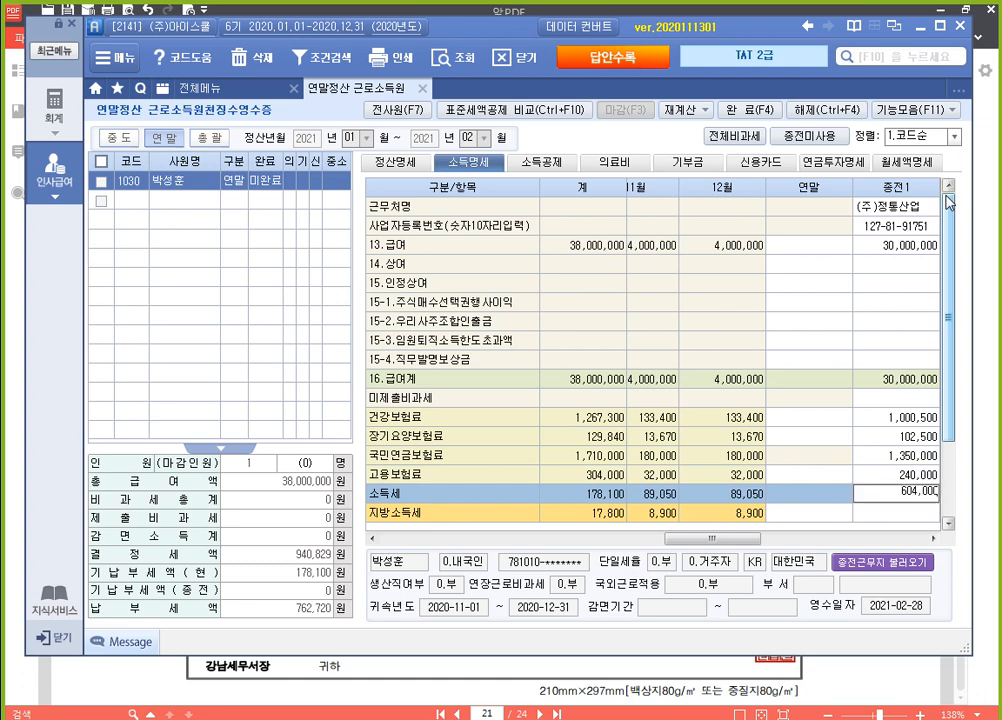
key(Return)
text(60)
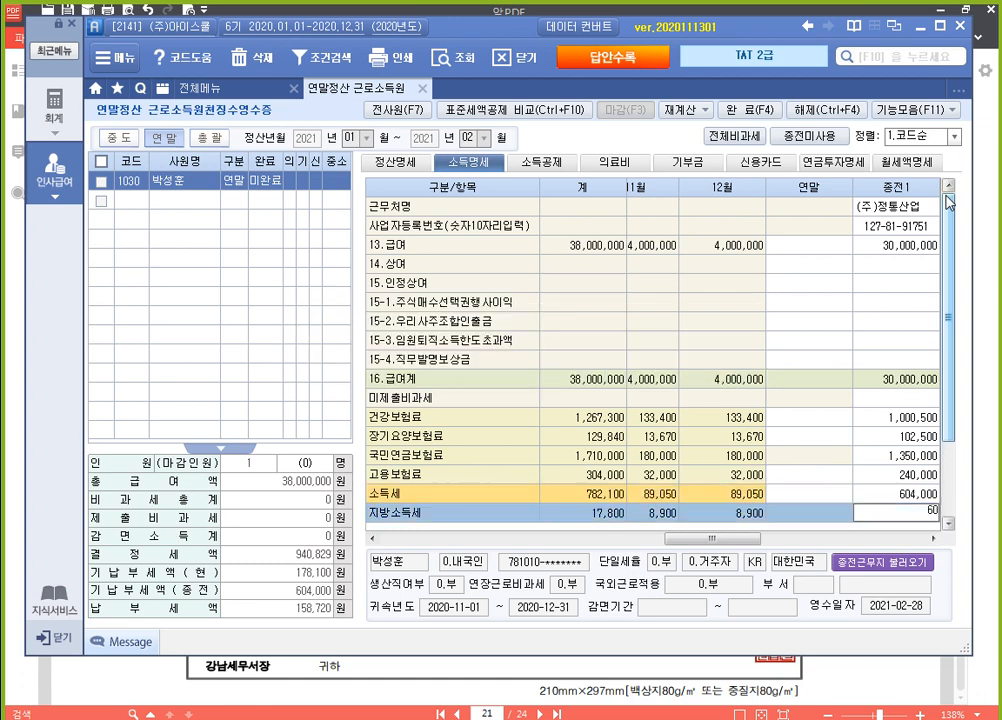
text(,400)
key(Return)
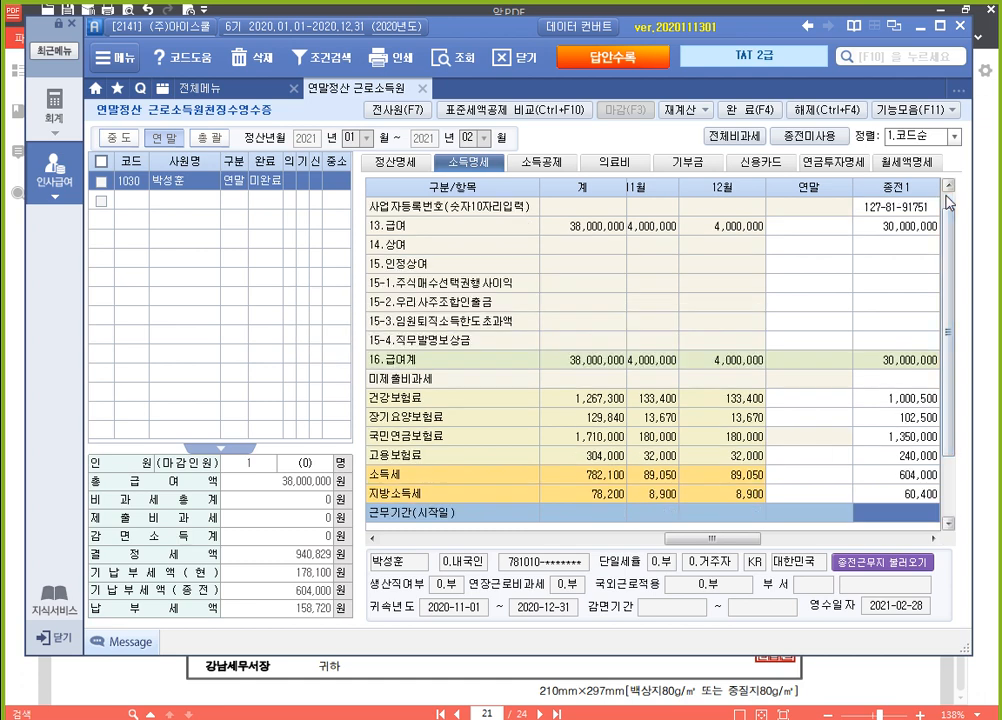
Set the 종전1 employment period to start on 2020-01-01 and end on 2020-10-31
text(20)
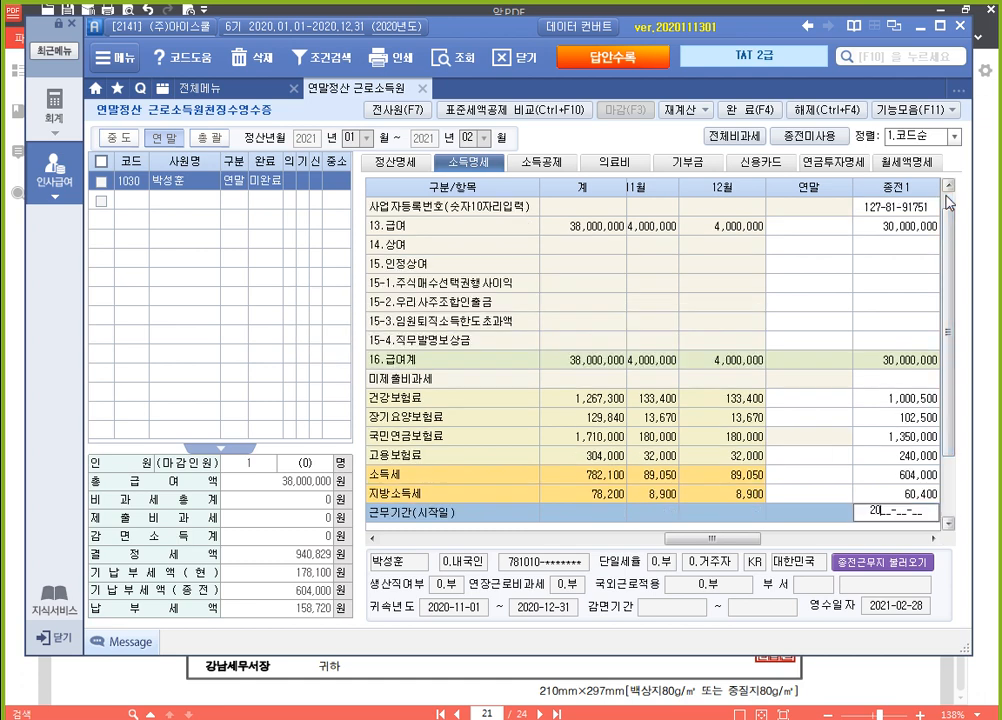
text(20-01-01)
key(Return)
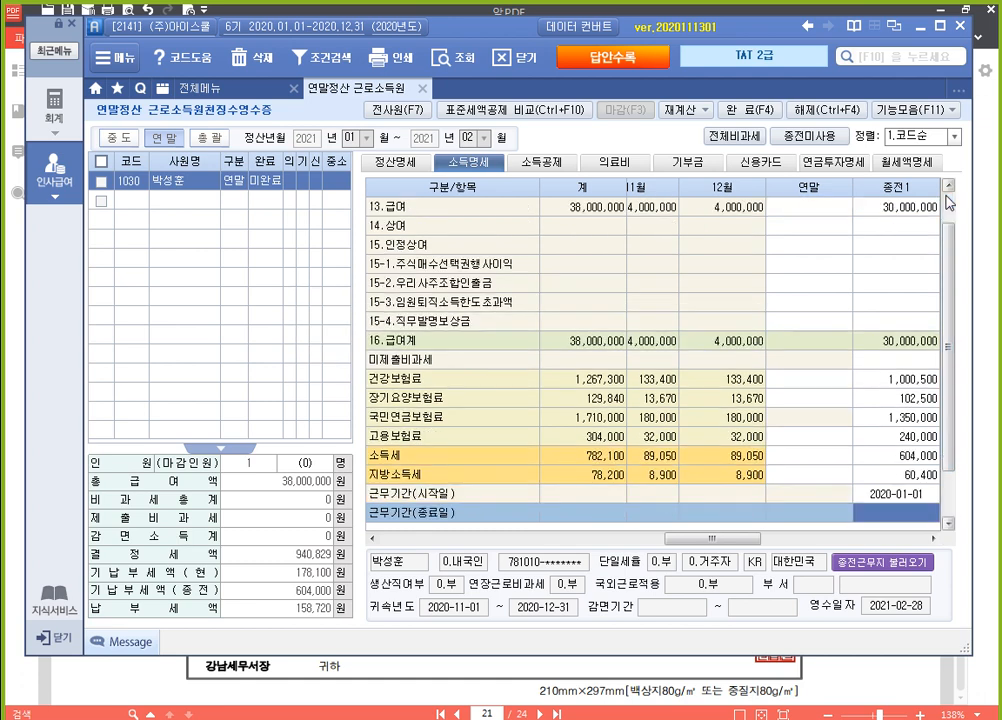
text(2020-)
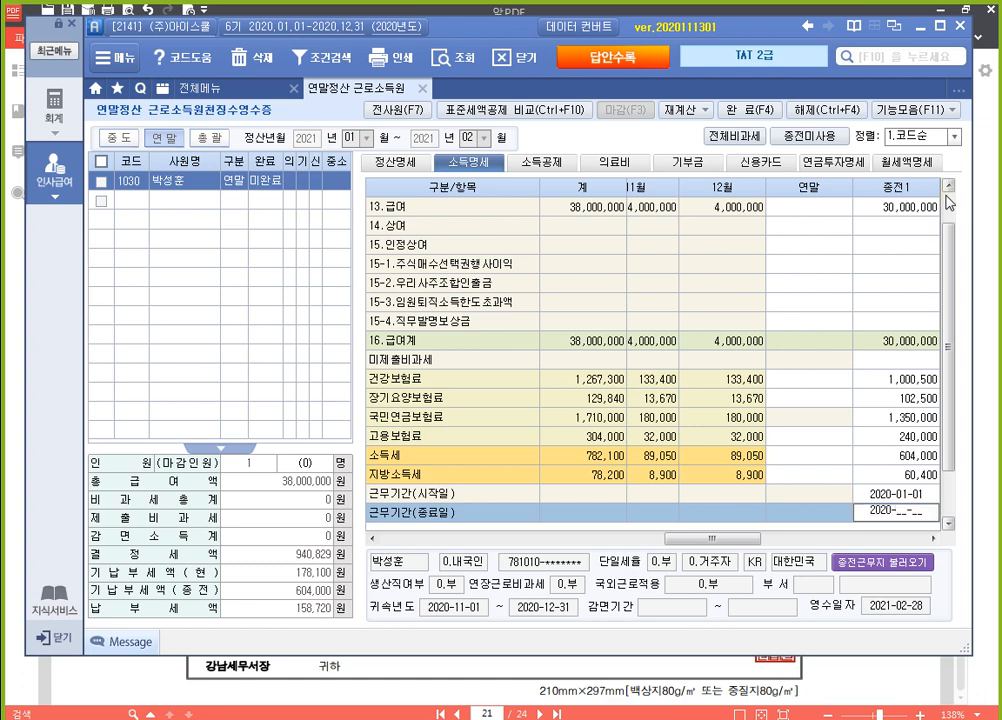
text(10-31)
key(Return)
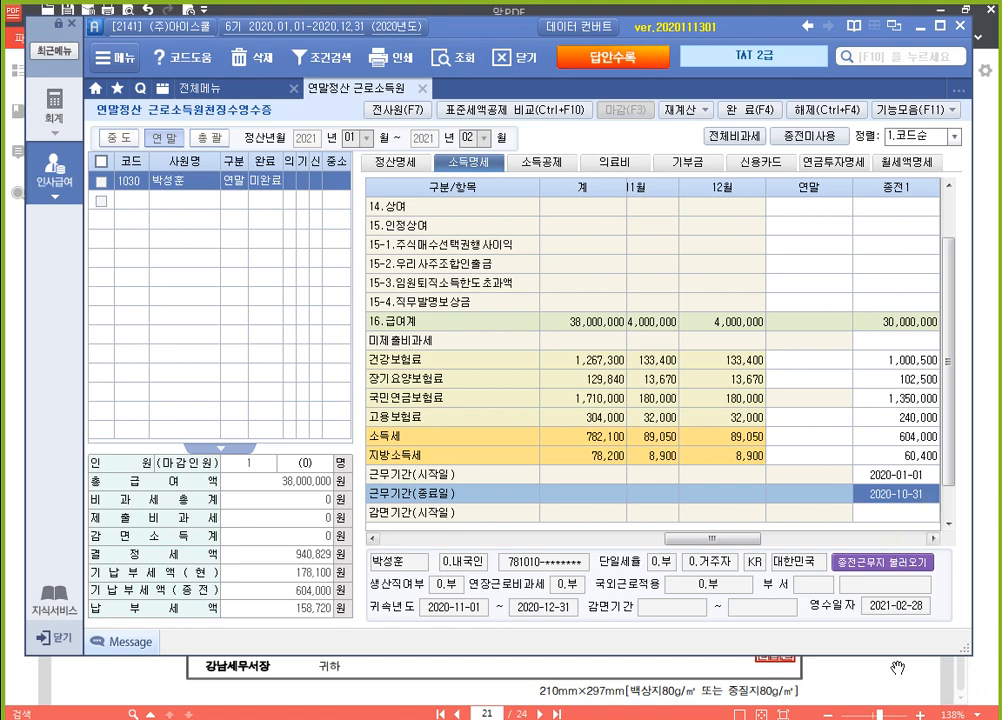
Switch to the exam PDF and review the spouse's medical expense statement against the 실손의료보험금 note in the question
key(alt+Tab)
scroll(821, 425, down, 10)
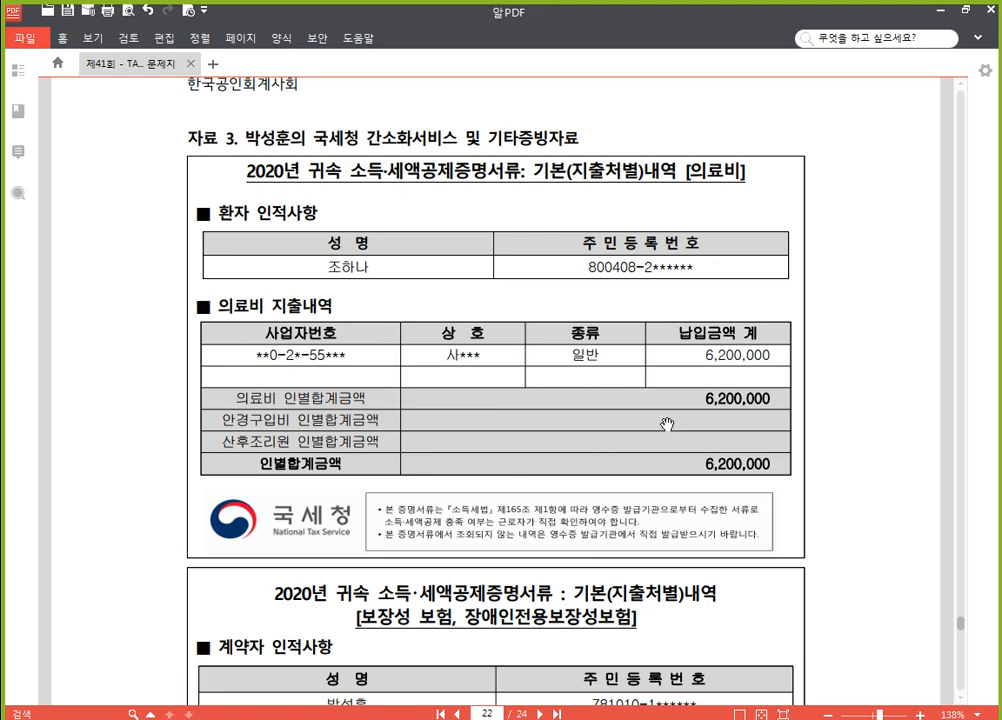
scroll(664, 421, up, 15)
scroll(708, 413, up, 5)
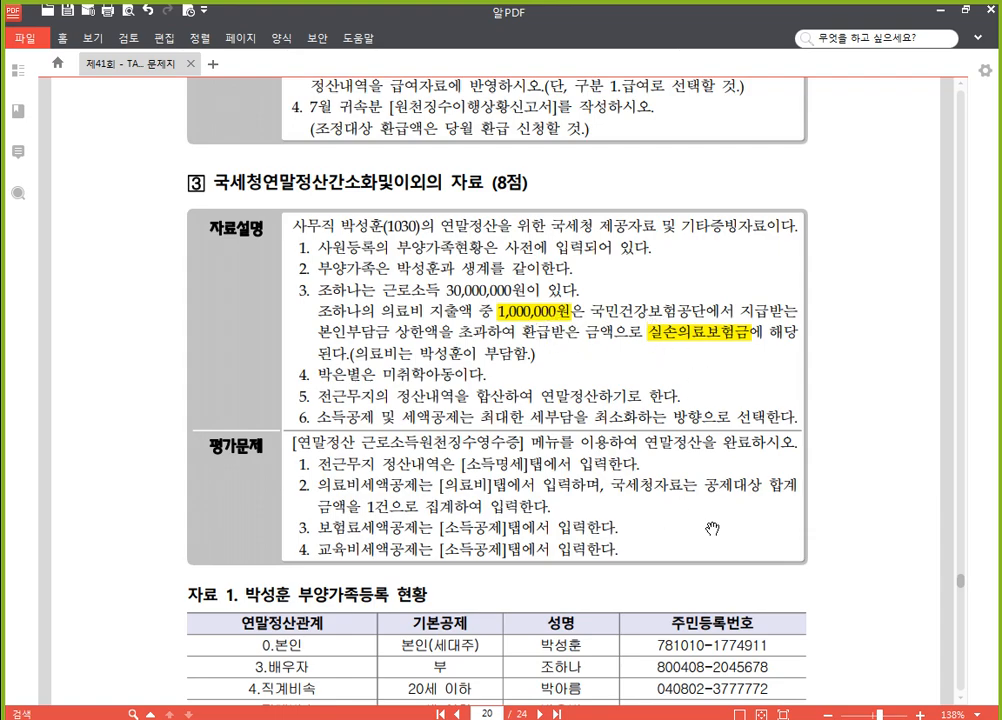
scroll(711, 537, down, 5)
scroll(716, 538, down, 20)
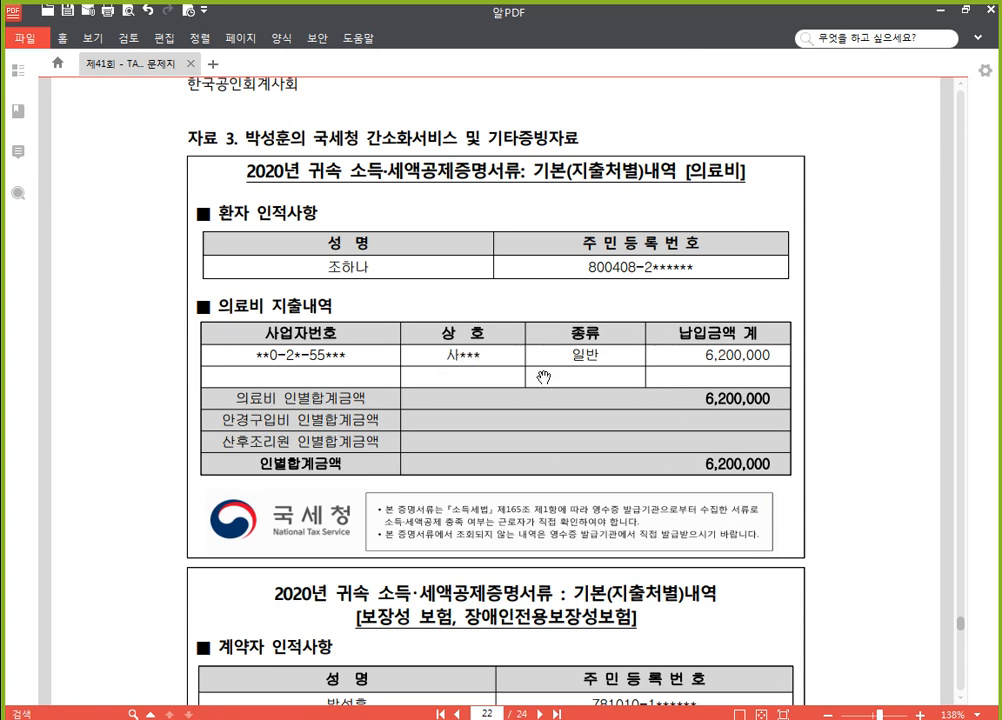
Return to the year-end settlement program and add the spouse (배우자) as the dependent in the first 의료비 row
key(alt+Tab)
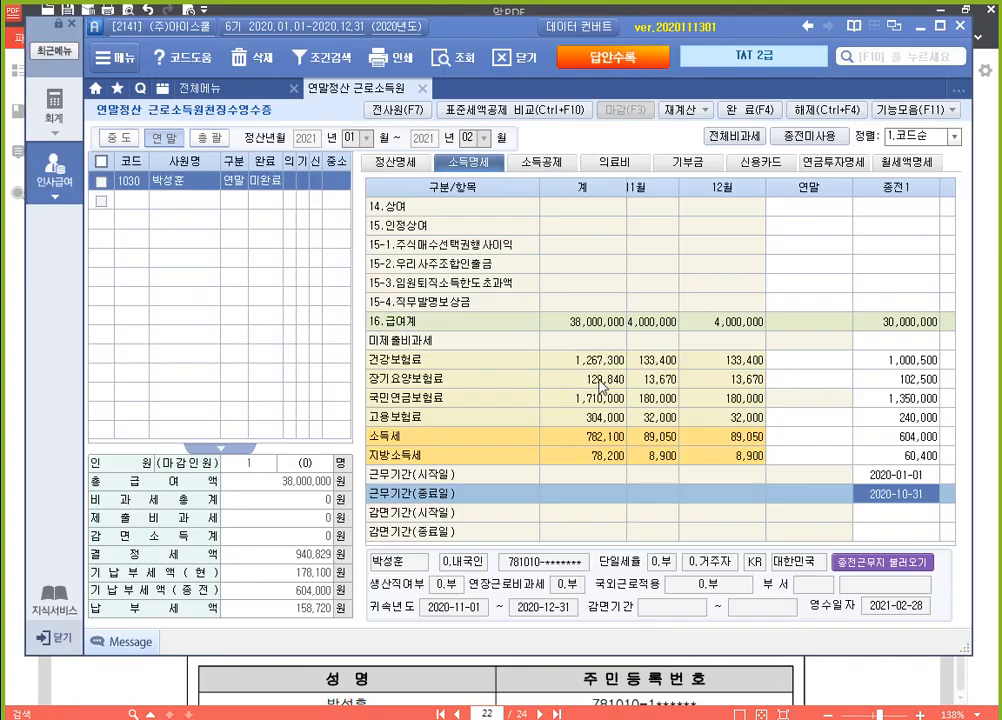
click(621, 163)
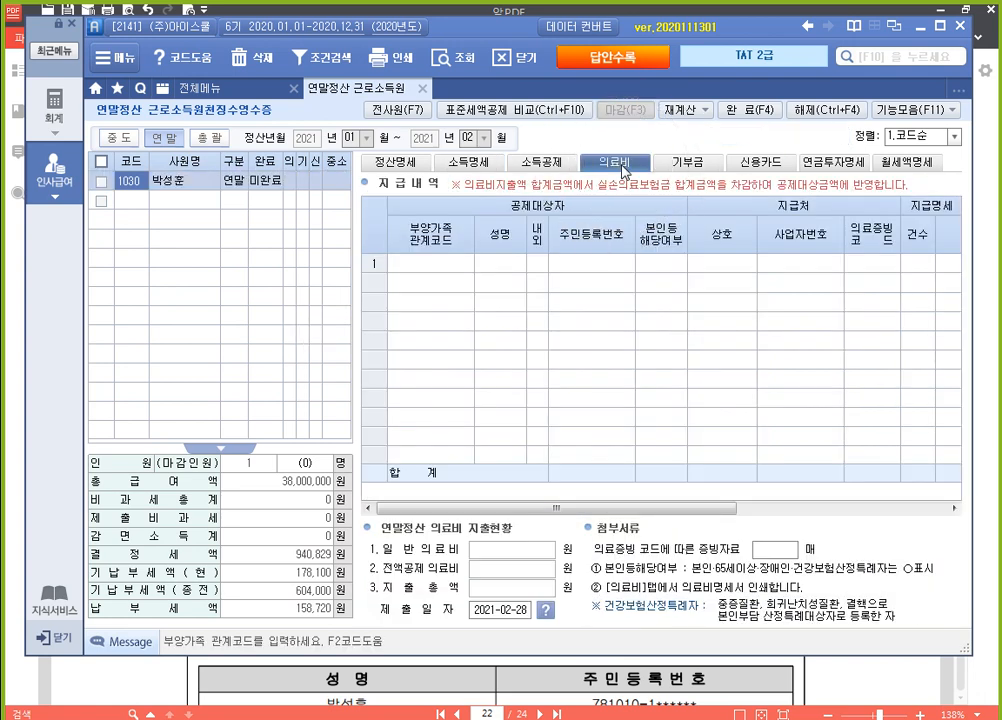
click(453, 263)
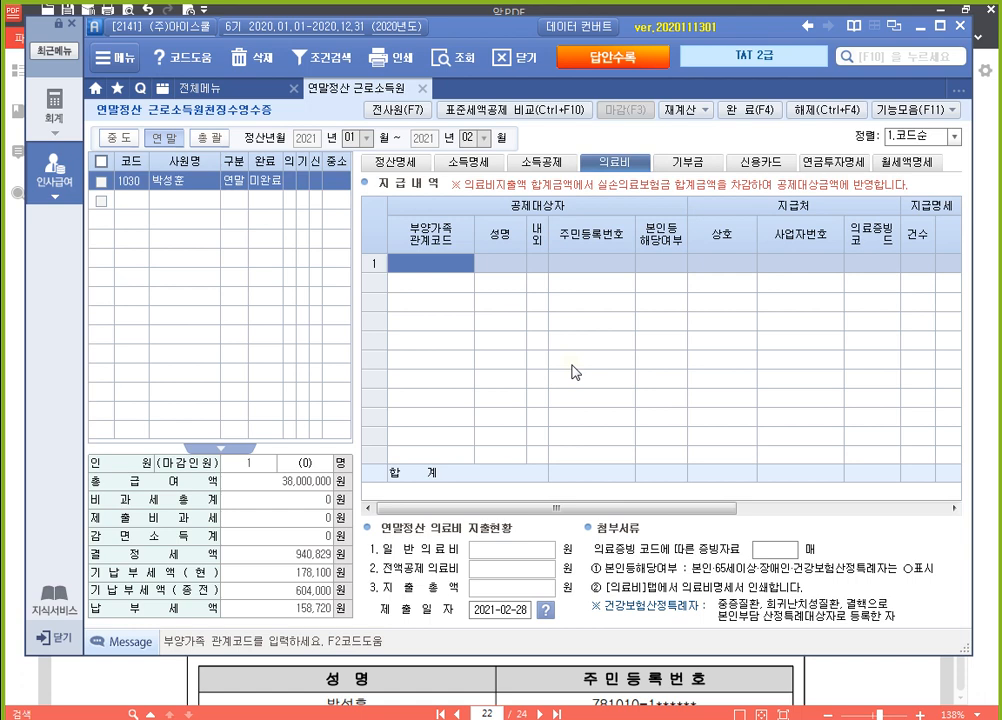
key(F2)
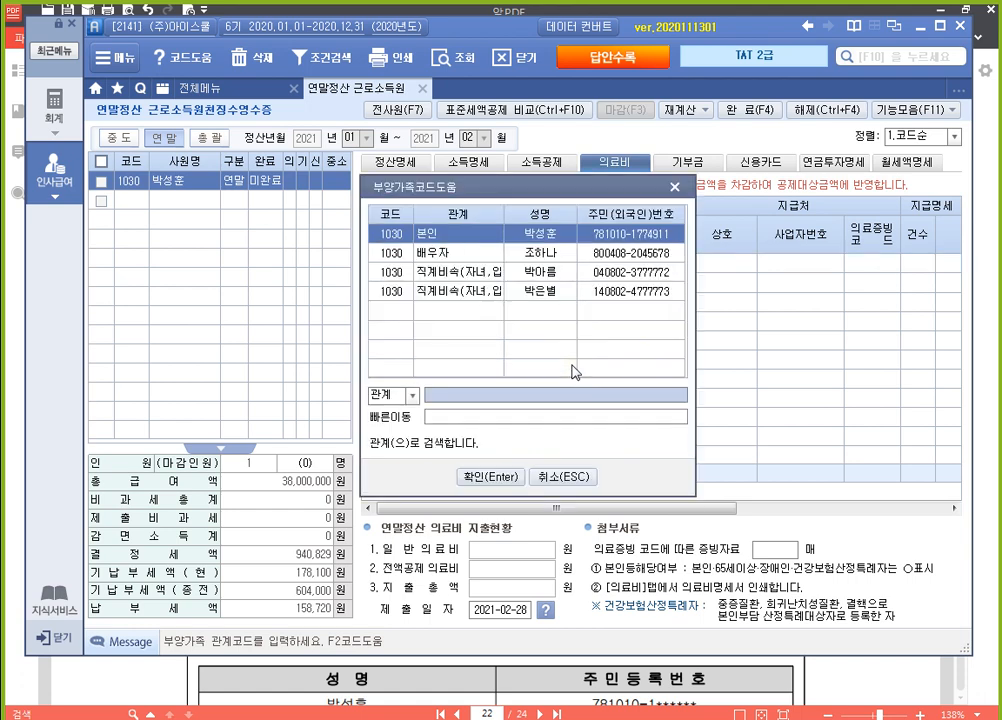
key(Down)
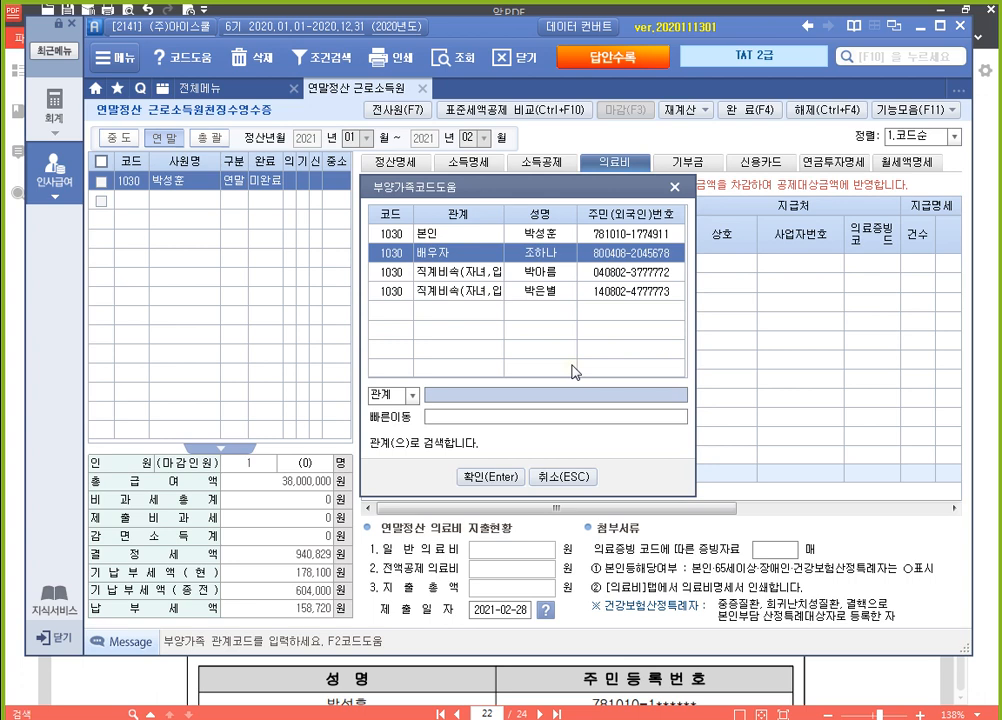
key(Return)
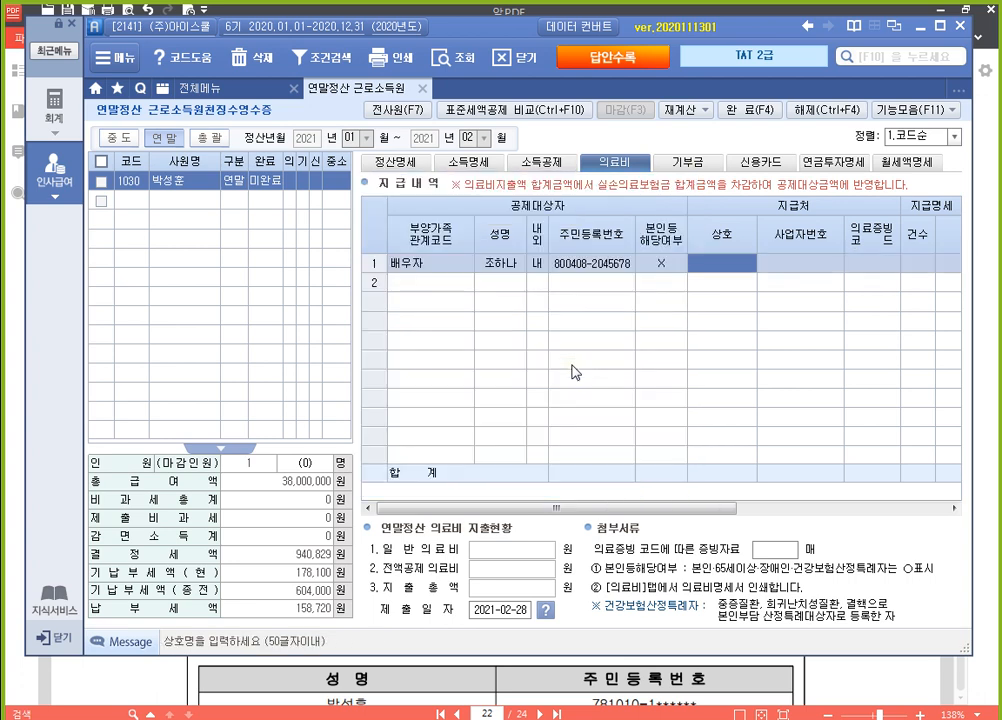
Leave the row's 상호 and 사업자번호 blank, and set the 의료증빙코드 to 국세청 with a 건수 of 1
key(Return)
key(Return)
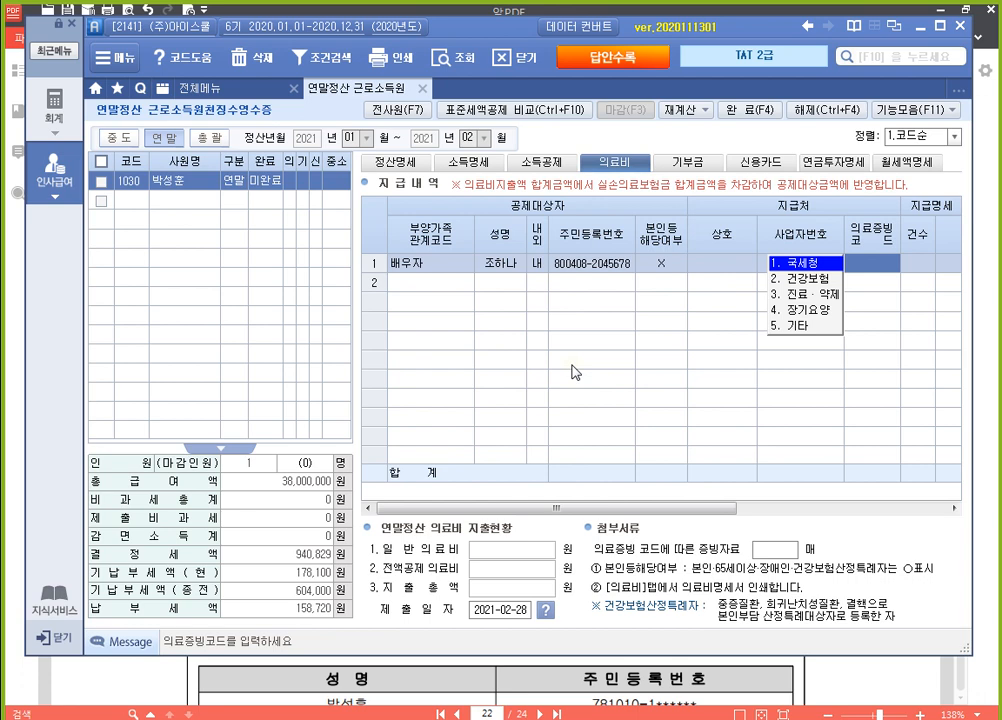
key(Return)
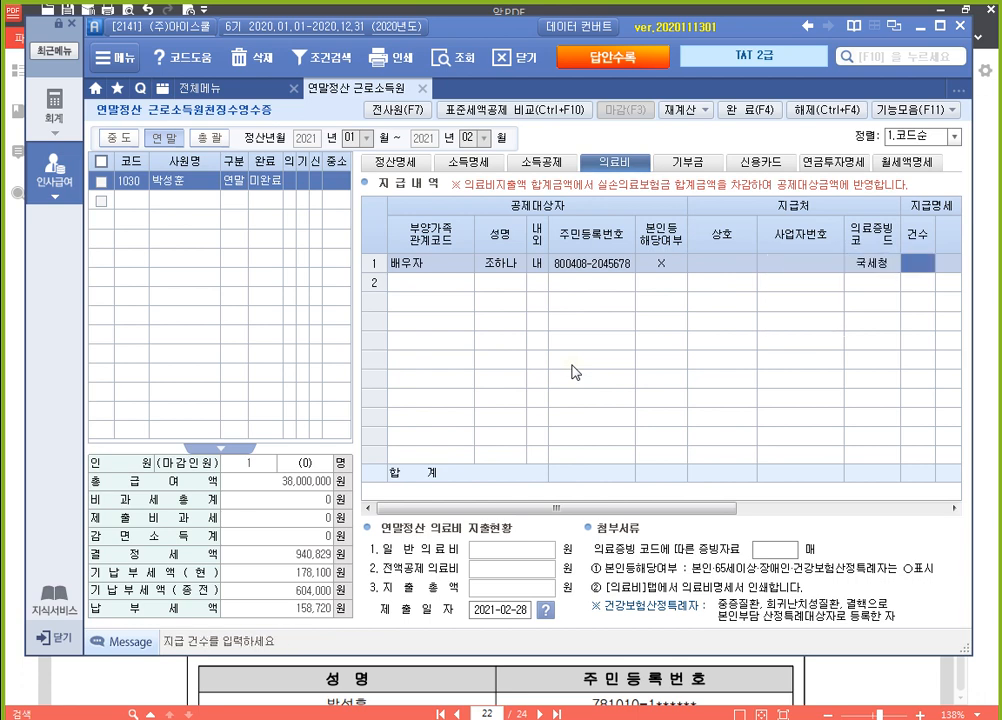
text(1)
key(Return)
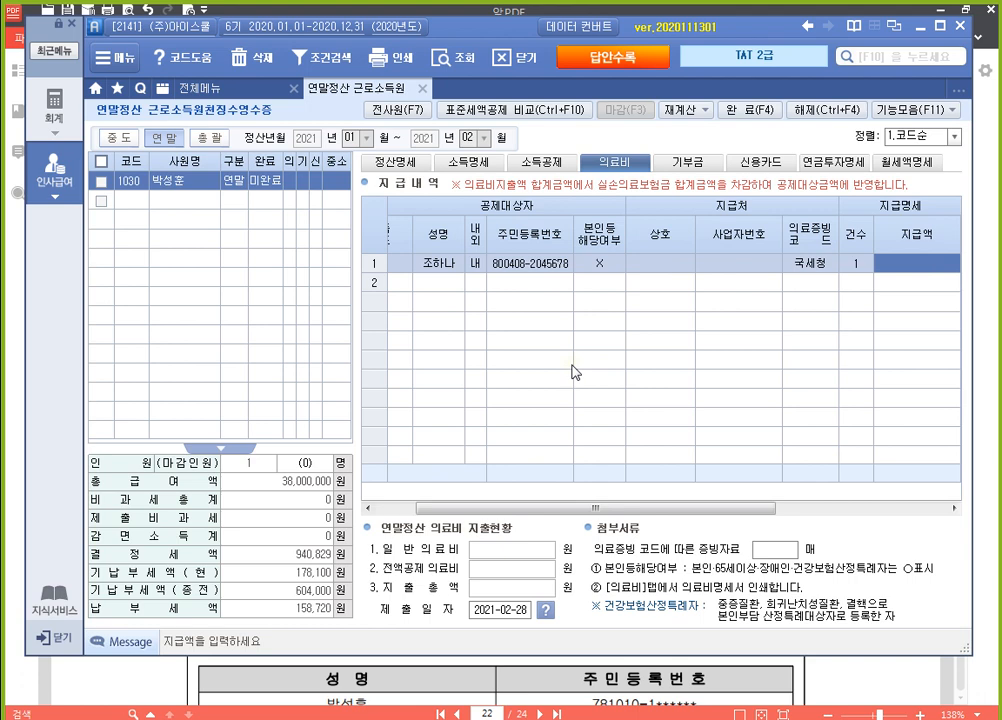
Enter 6,200,000 as the 지급액 and 1,000,000 as the 실손의료보험금 for the spouse's medical expenses
text(6200000)
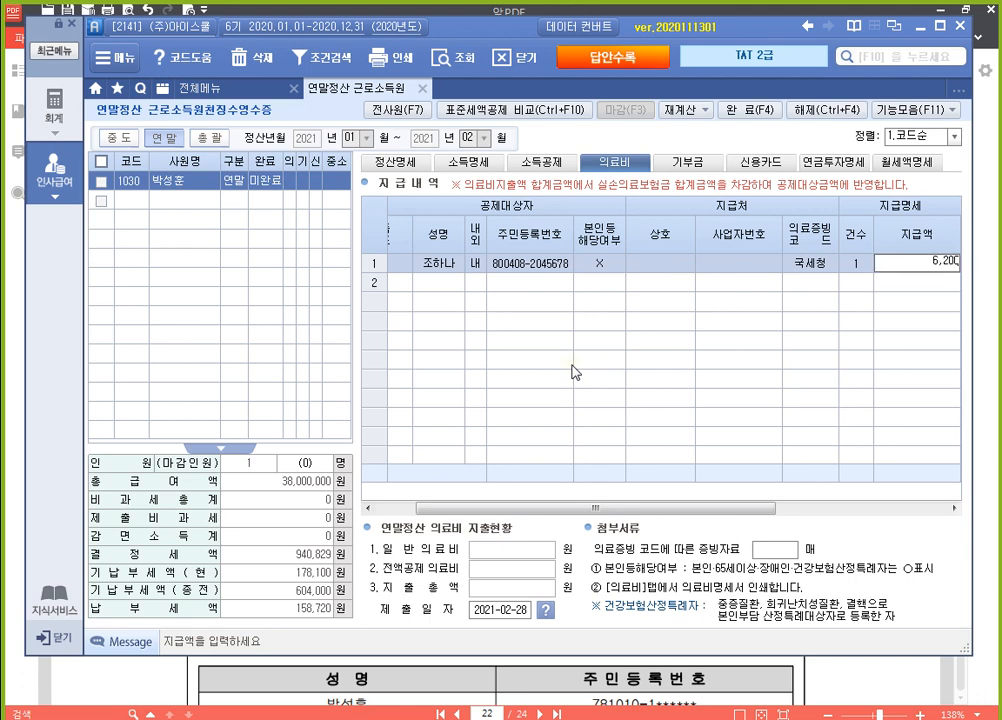
key(Return)
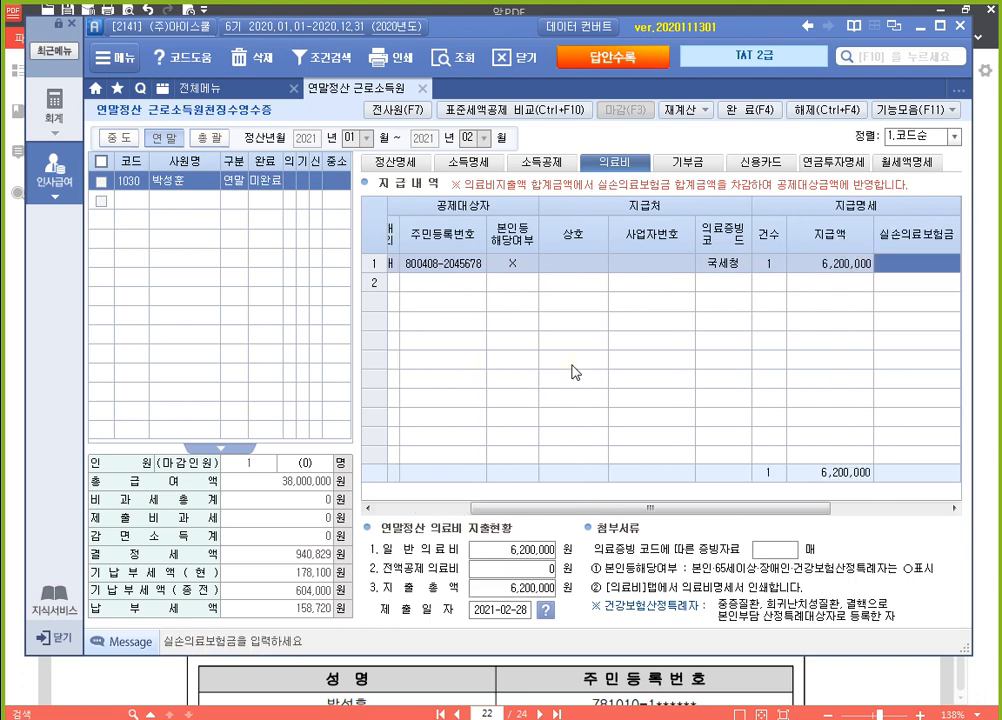
text(1000000)
key(Return)
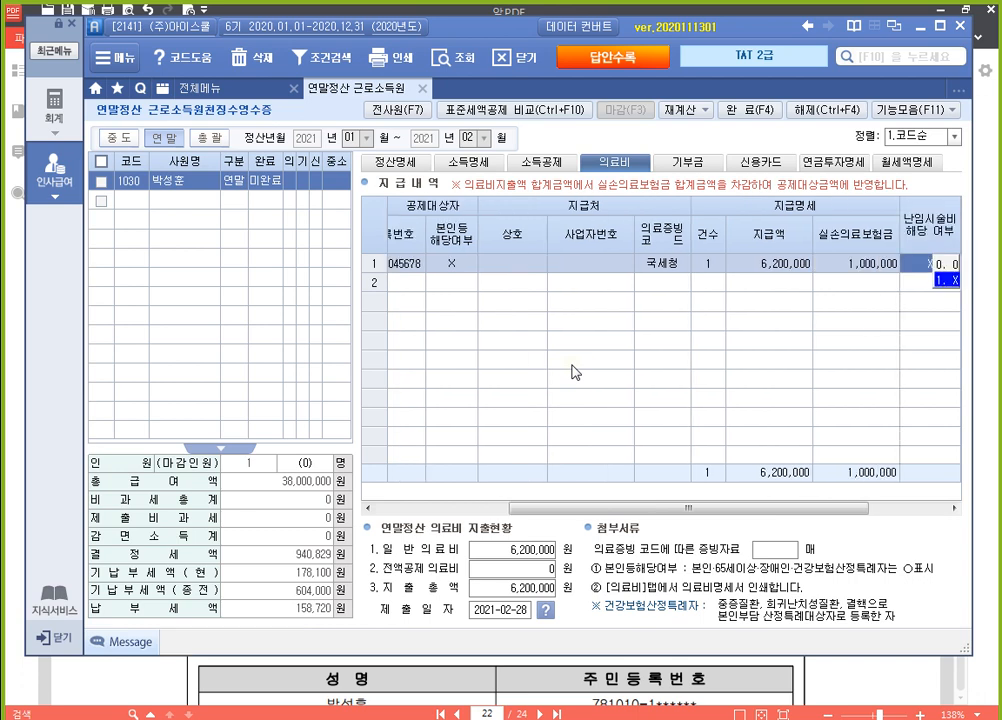
Keep 난임시술비, 중증질환 결핵환자등 and 산후조리원 at X for the spouse's row and recheck the completed entry
key(Return)
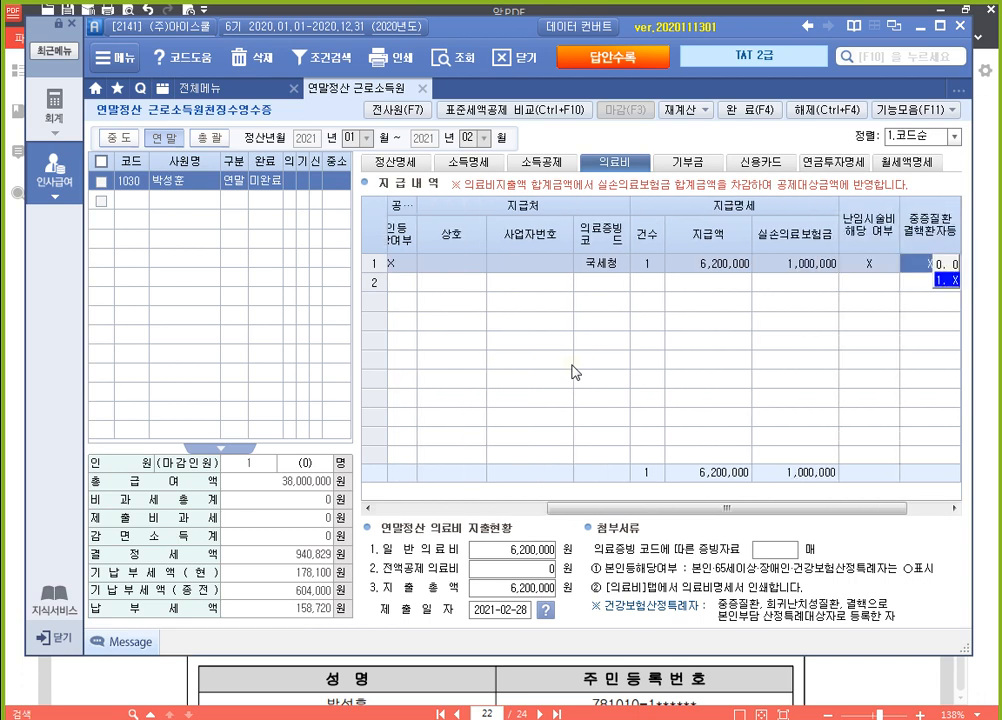
key(Return)
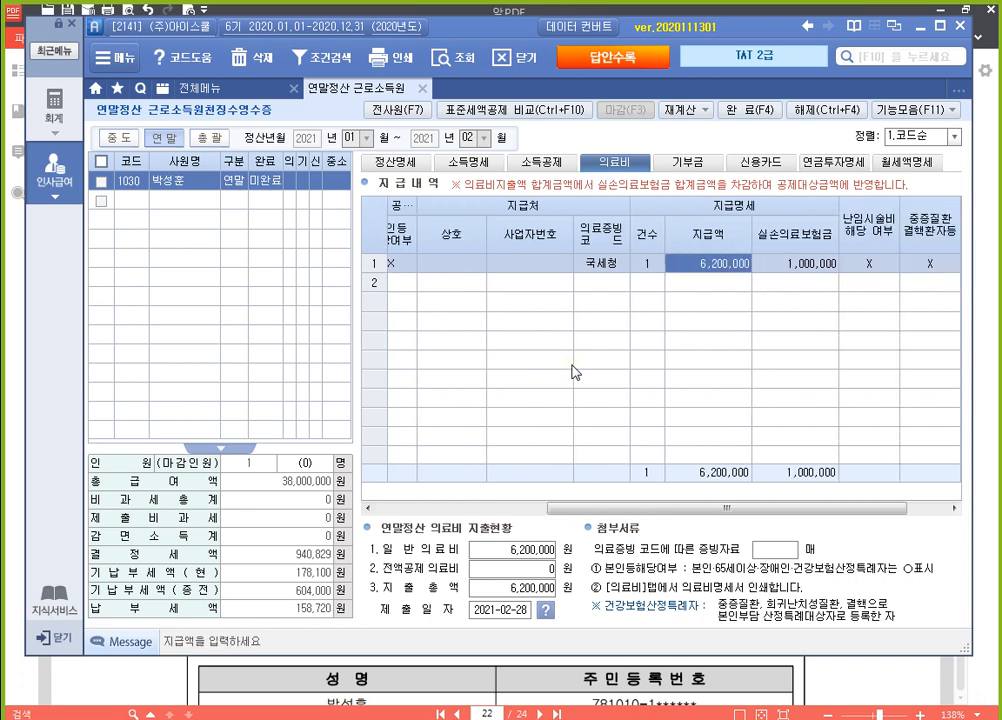
key(Return)
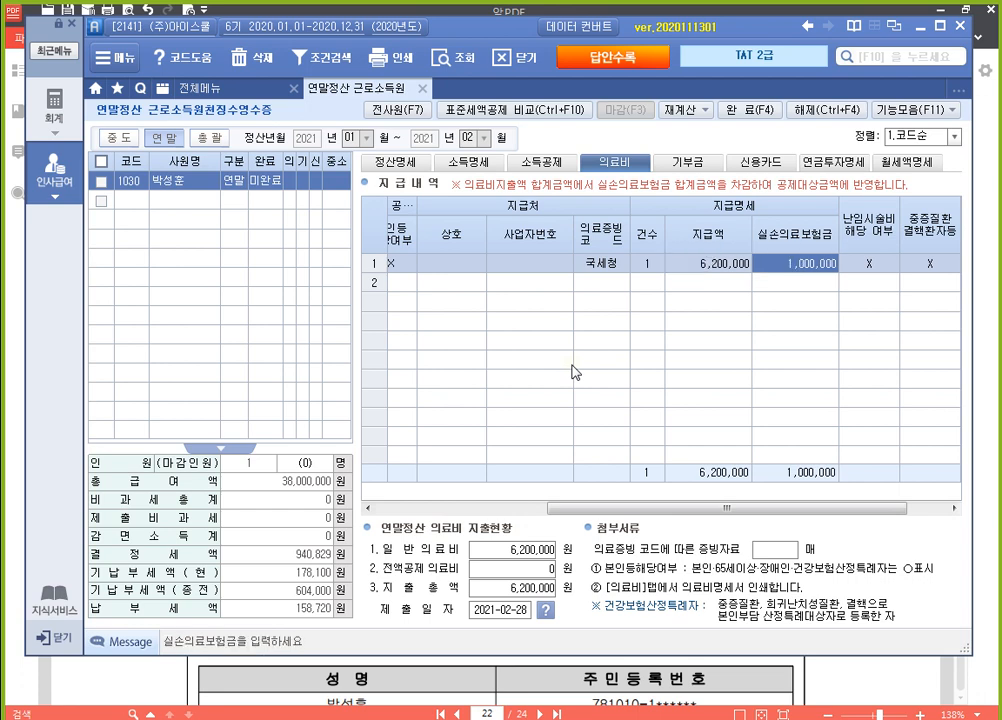
key(Return)
key(Return)
key(Return)
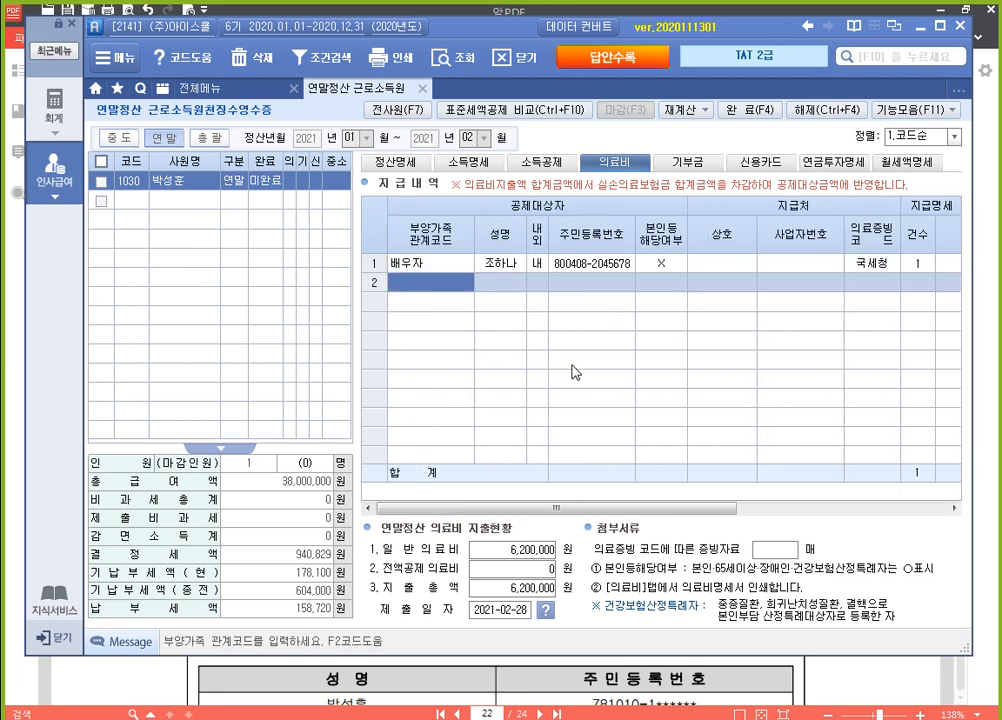
key(Up)
key(End)
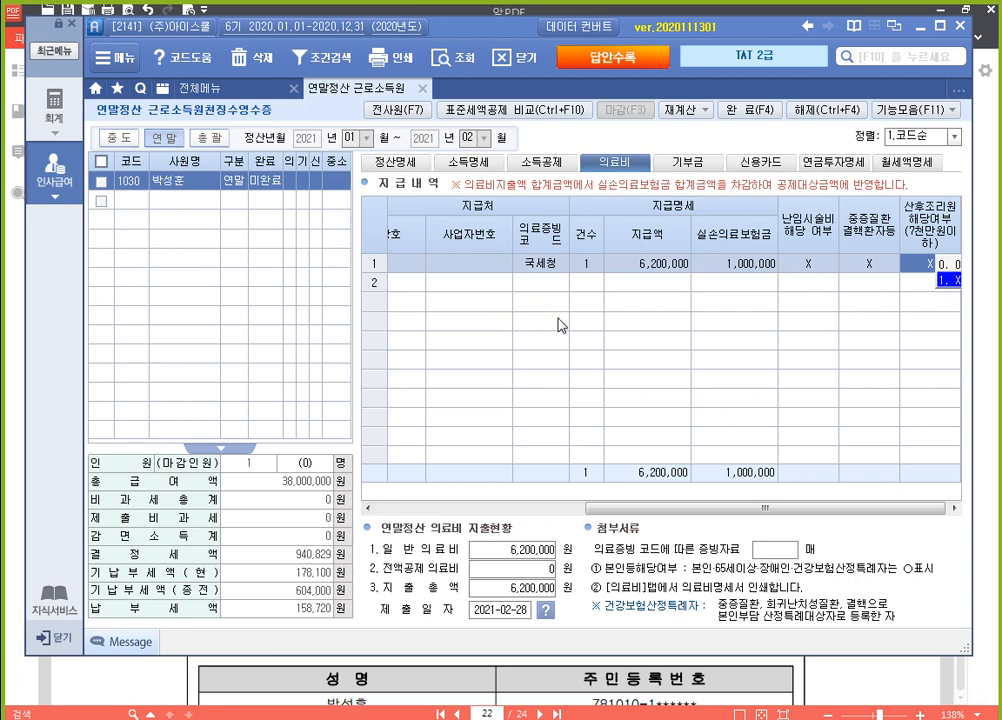
click(655, 266)
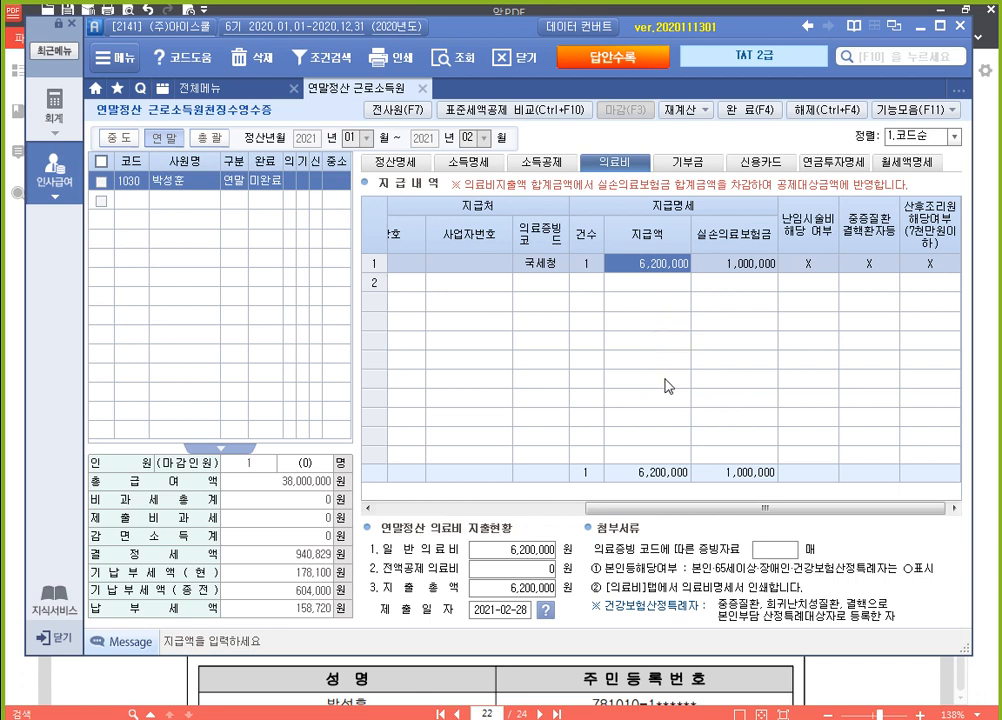
Consult the 보장성 보험 payment statement in the exam PDF and return to the settlement program
click(832, 681)
scroll(727, 362, down, 5)
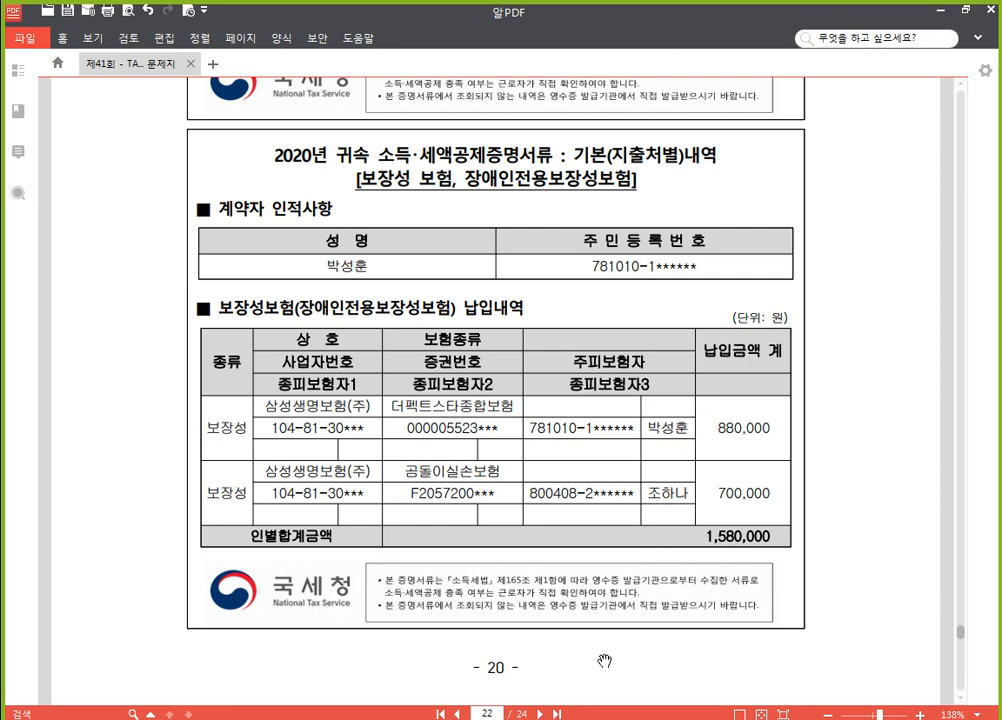
key(alt+Tab)
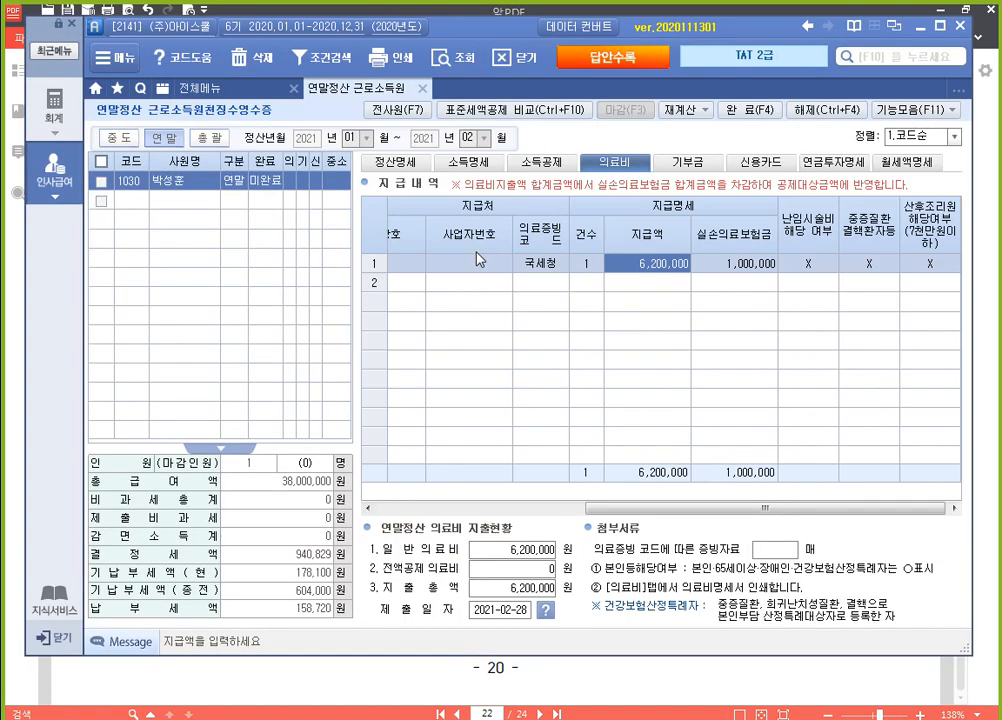
Enter 880,000 as the employee's own 국세청 보장성 insurance premium in the 소득공제 details
click(552, 168)
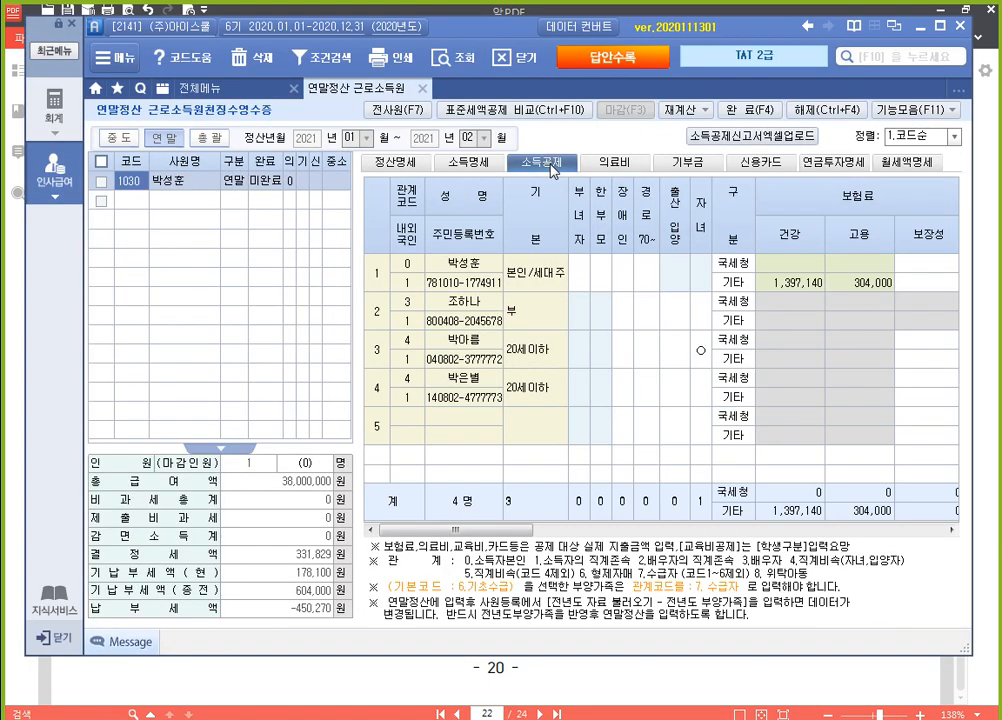
key(ctrl)
click(930, 263)
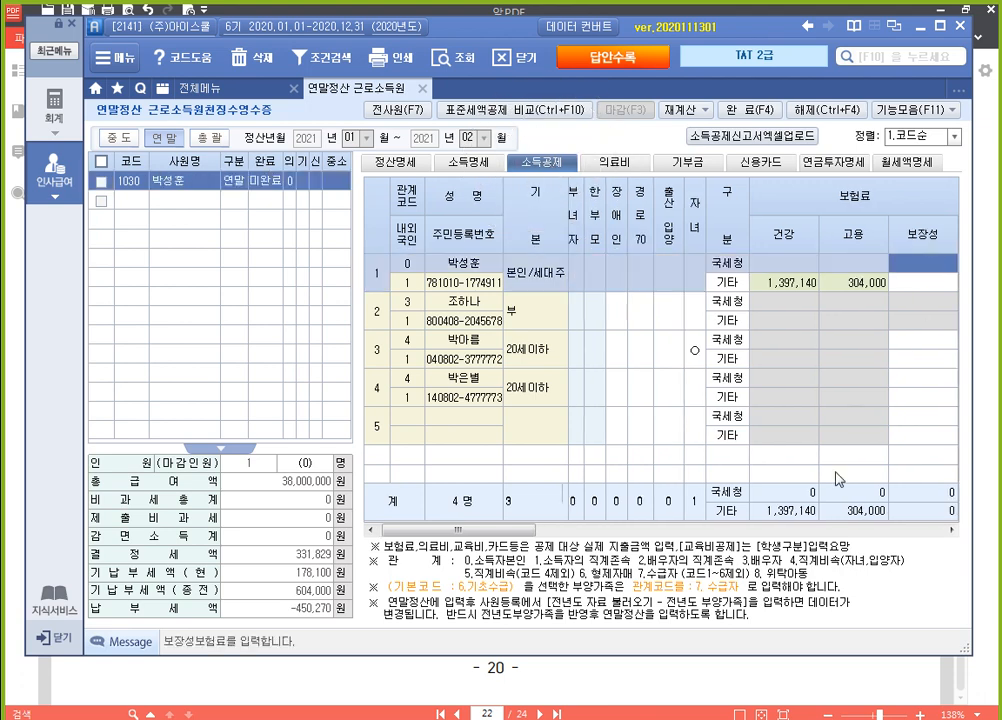
drag(497, 530, 552, 538)
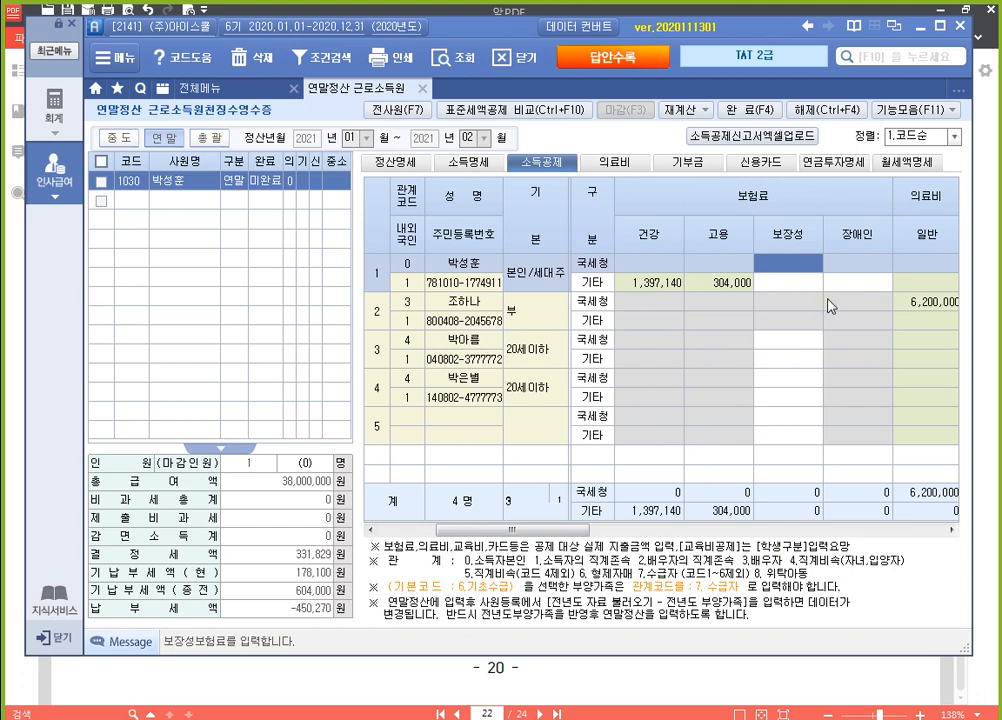
text(680000)
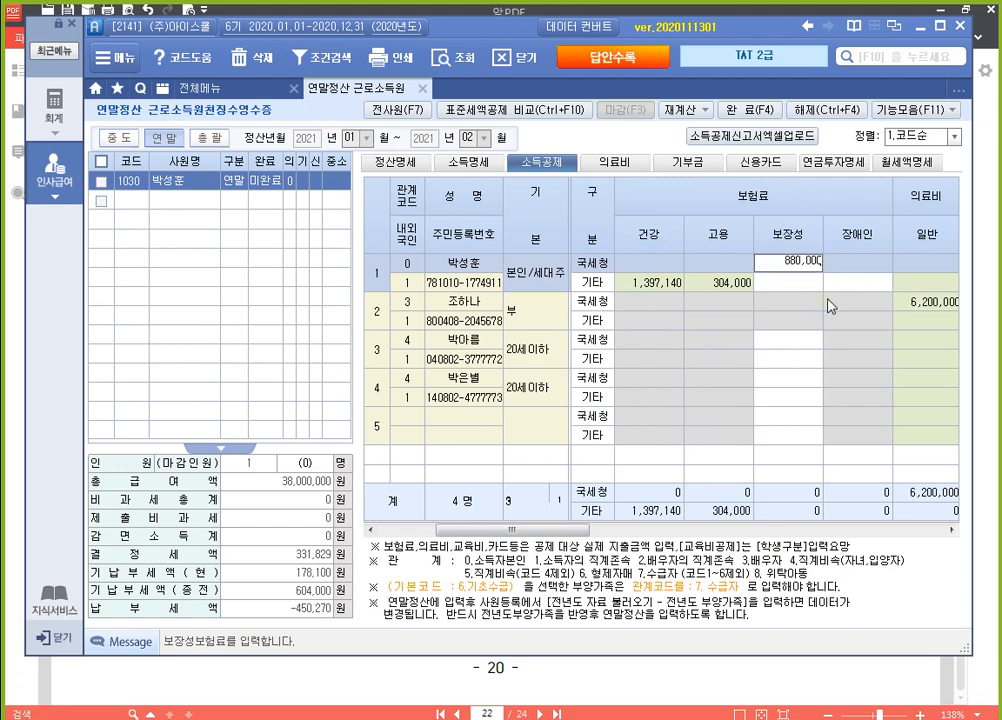
key(Return)
key(Left)
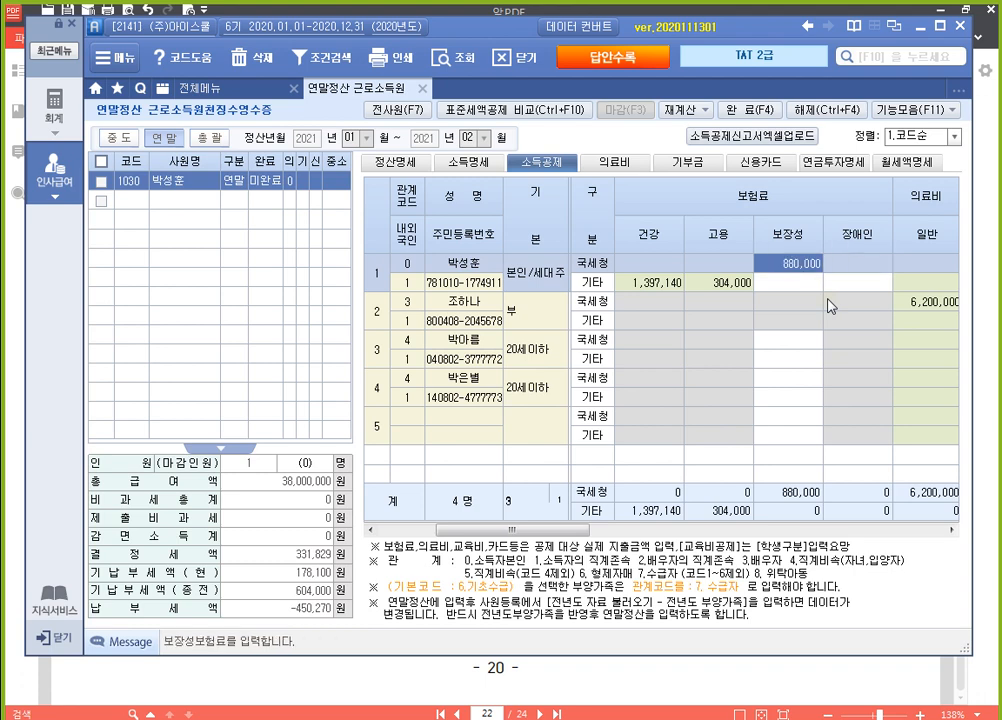
Check the spouse's 보장성 premium cell against the exam PDF's insurance statement and examine the 교육비 납입증명서 for the preschool child
click(798, 304)
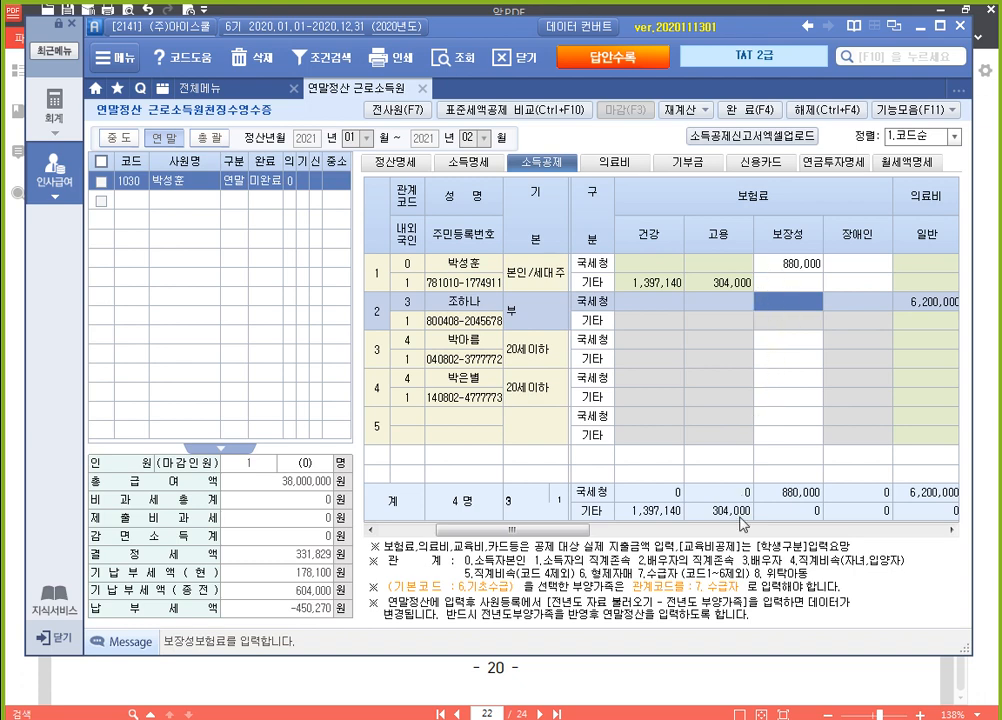
click(755, 678)
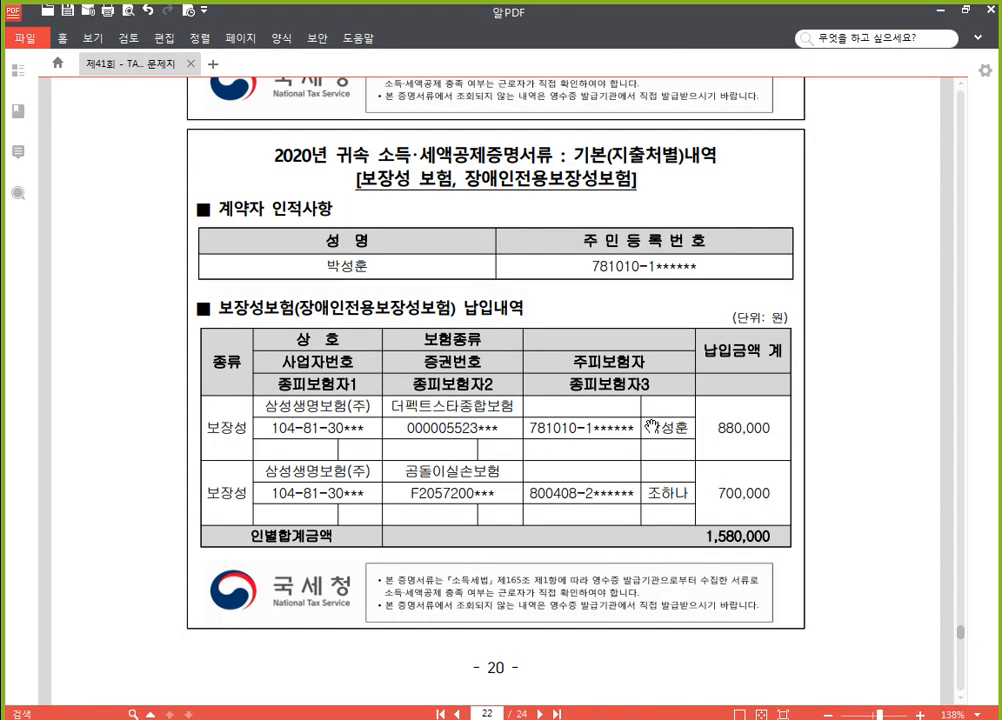
scroll(652, 427, down, 8)
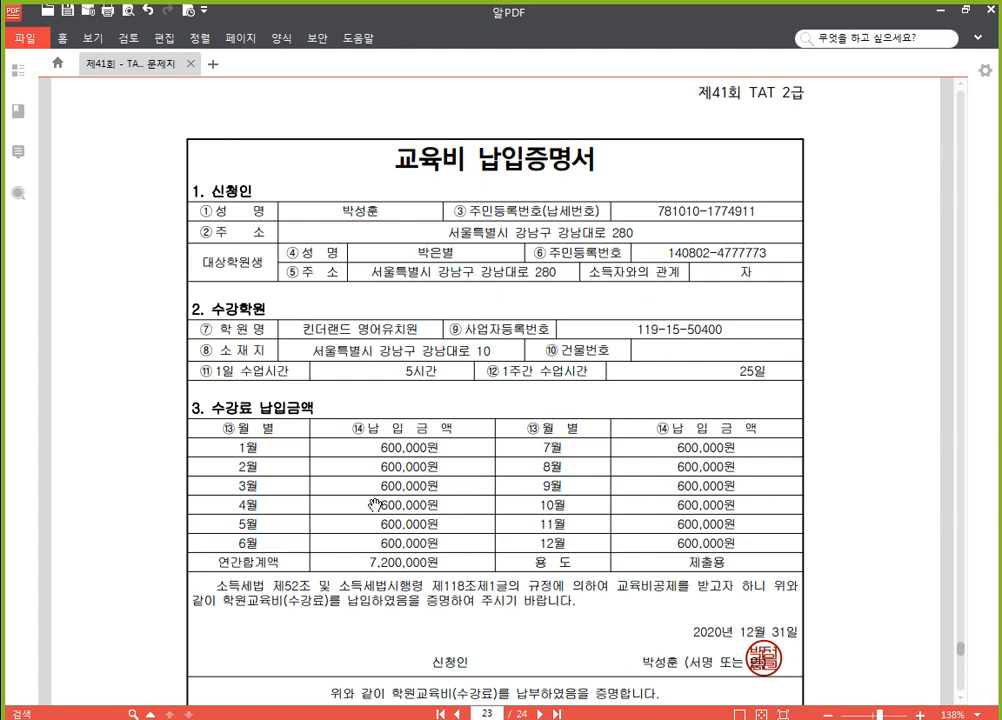
scroll(418, 502, down, 3)
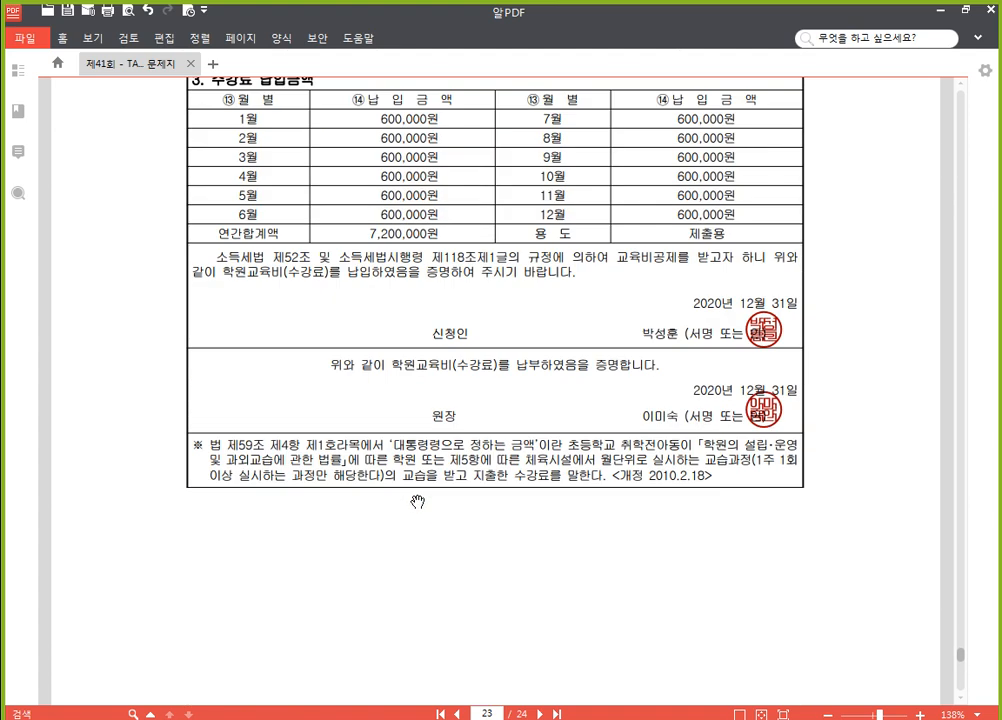
scroll(418, 502, up, 4)
scroll(379, 300, down, 1)
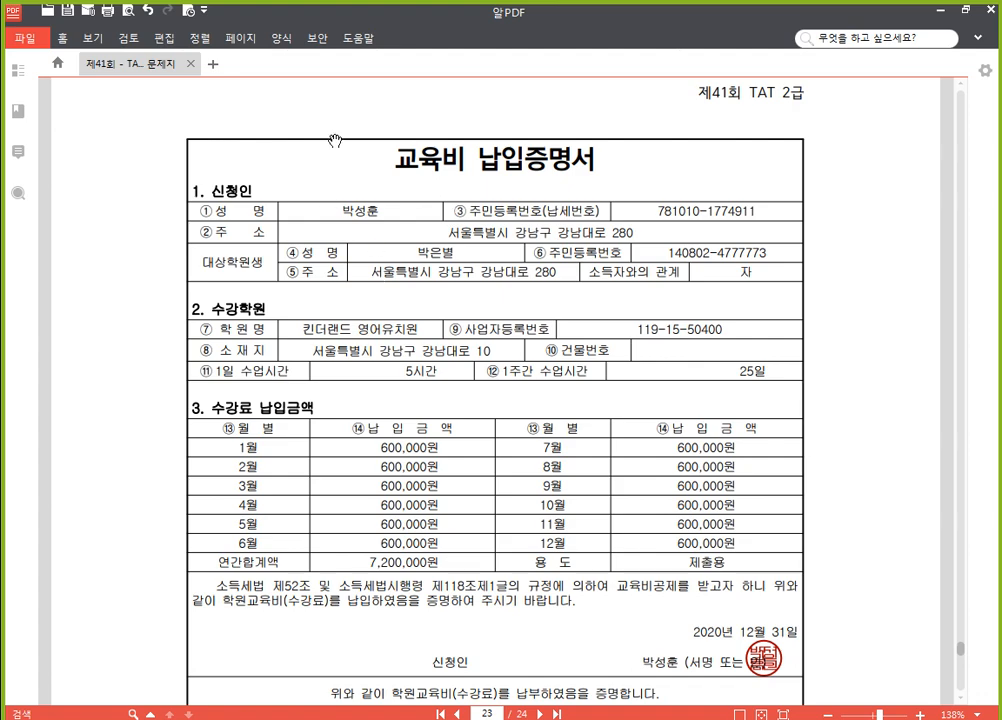
scroll(427, 373, down, 1)
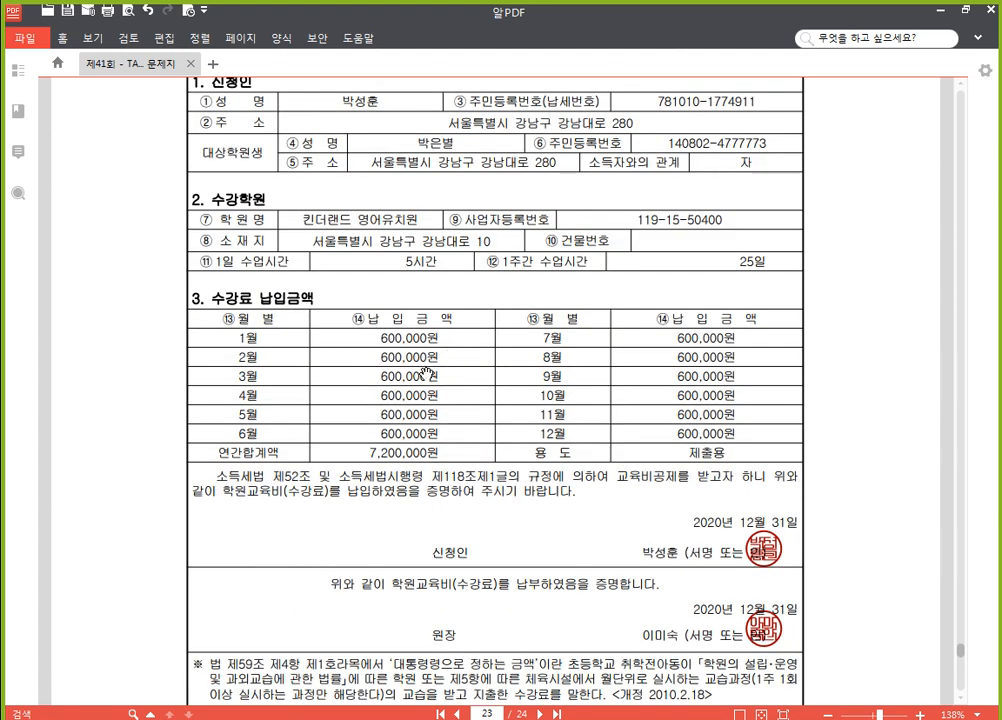
scroll(515, 335, down, 2)
scroll(510, 300, up, 2)
key(alt+Tab)
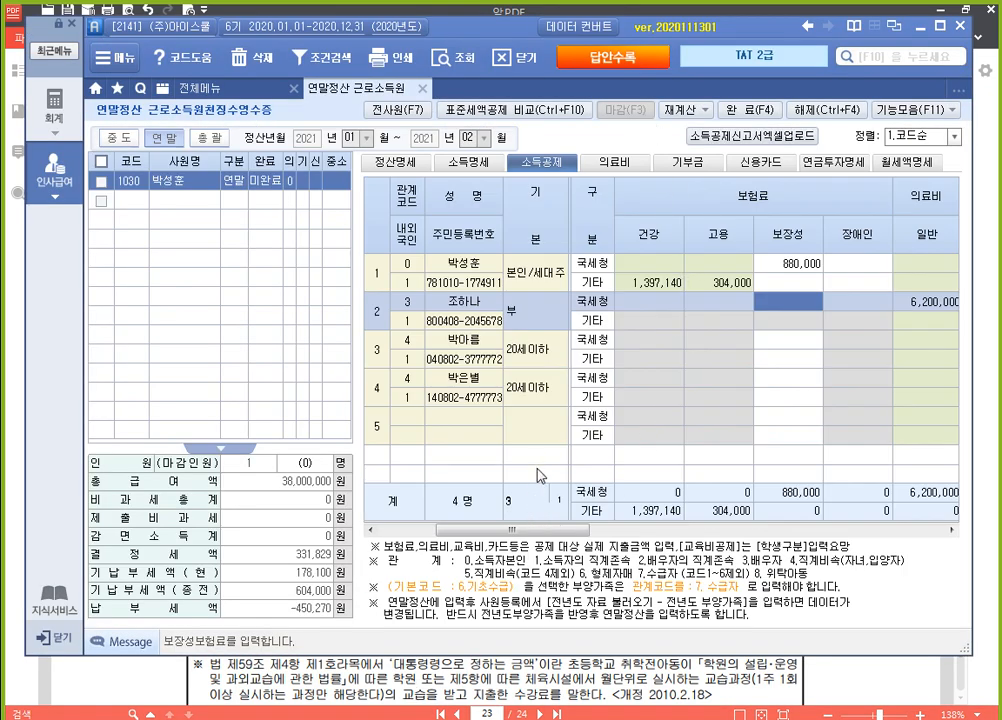
Set the youngest child's education category in row 4 to 취학전 and enter 7,200,000 as general education expense under 기타
click(484, 380)
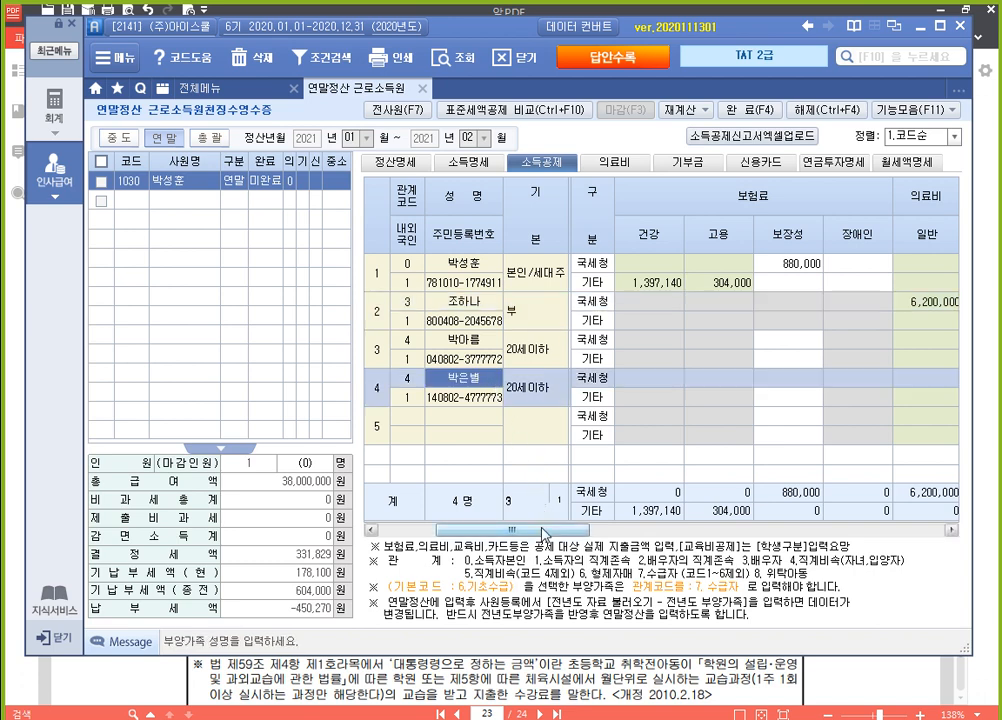
drag(549, 529, 760, 556)
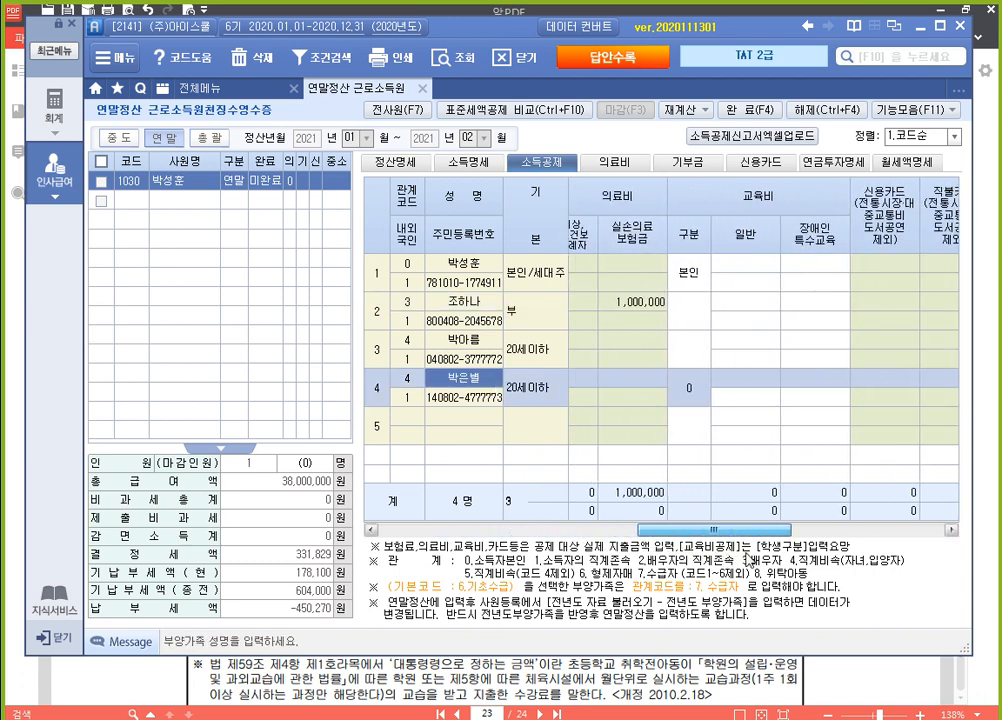
click(690, 402)
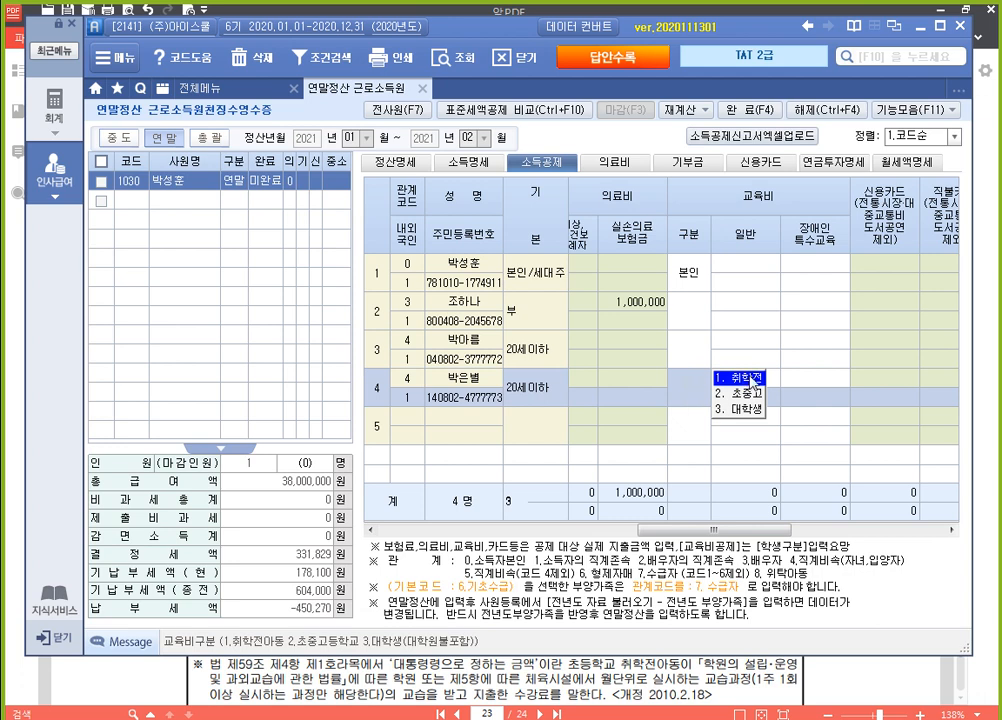
click(740, 378)
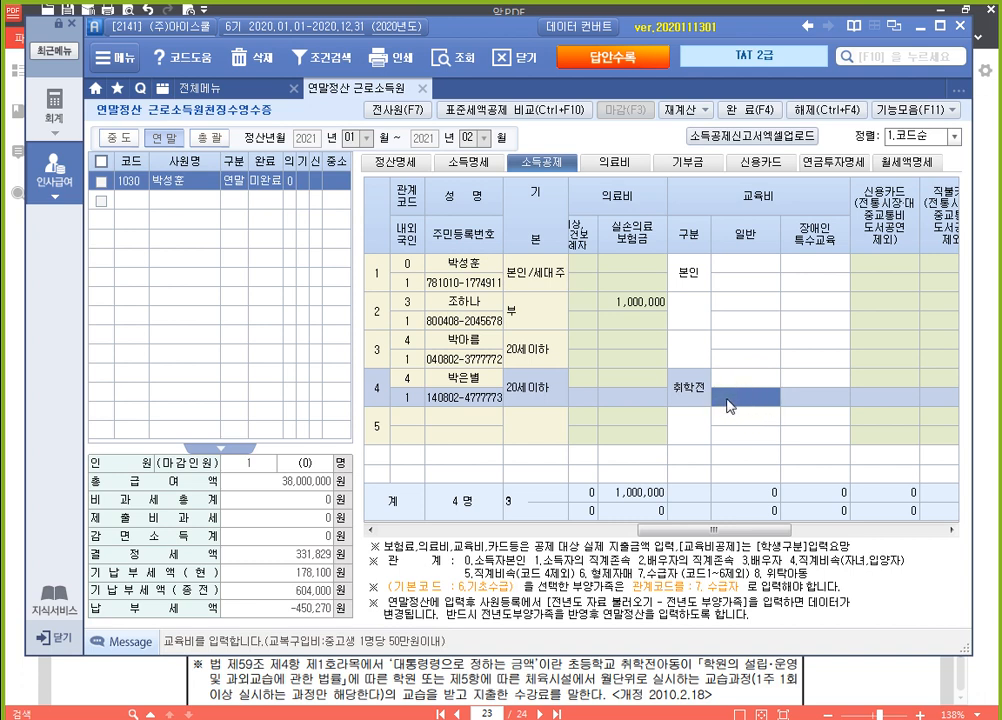
click(746, 402)
text(7,200,000)
key(Return)
Check the end of the exam PDF for remaining items and return to the settlement program
click(802, 677)
scroll(794, 630, down, 10)
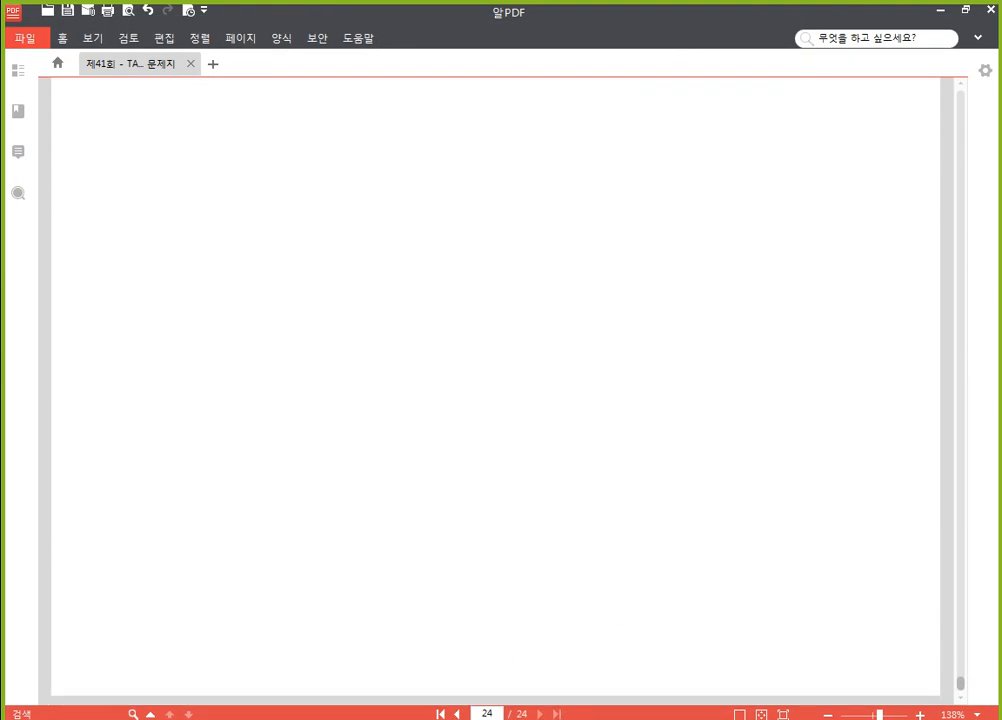
key(alt+Tab)
Examine the 의료비 deduction breakdown in the 정산명세, including the expense and 실손의료보험금 amounts
click(401, 163)
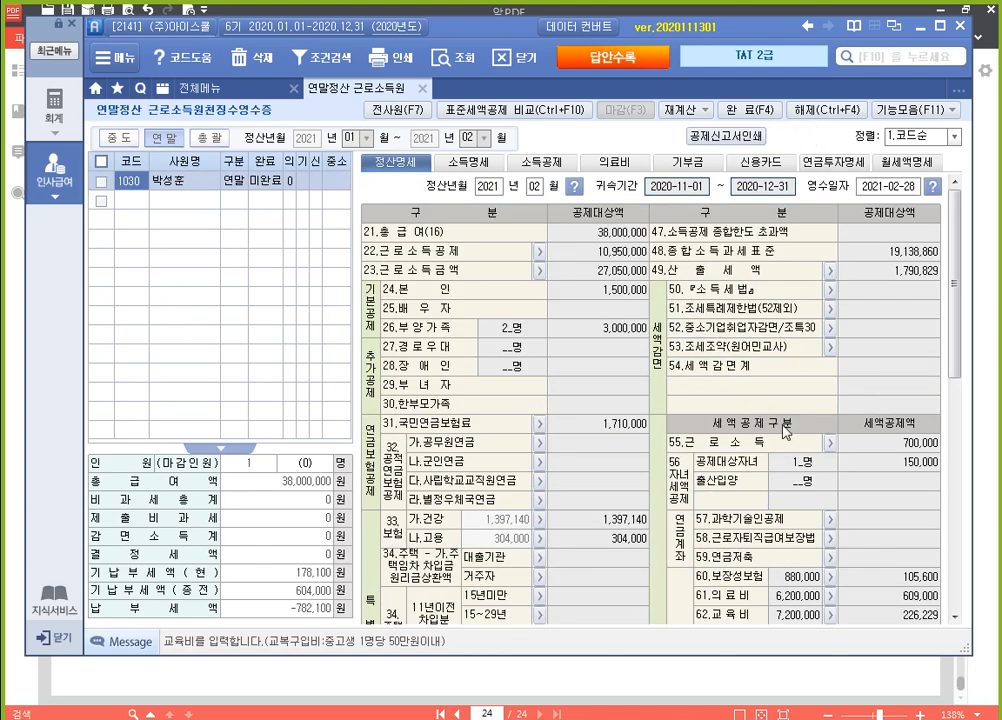
drag(957, 311, 957, 392)
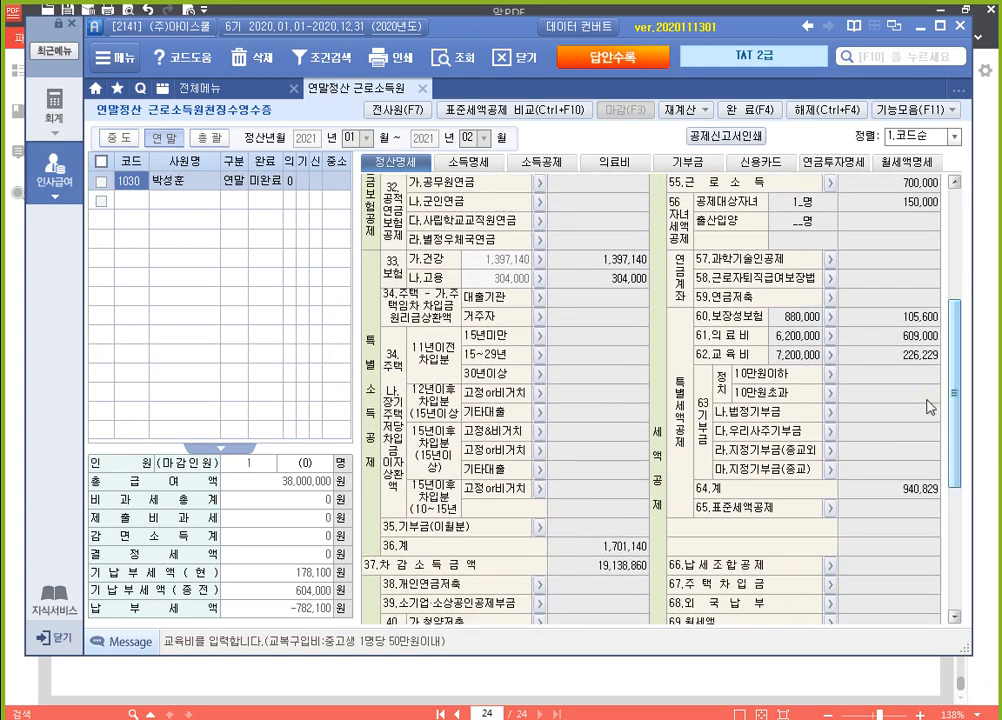
click(828, 337)
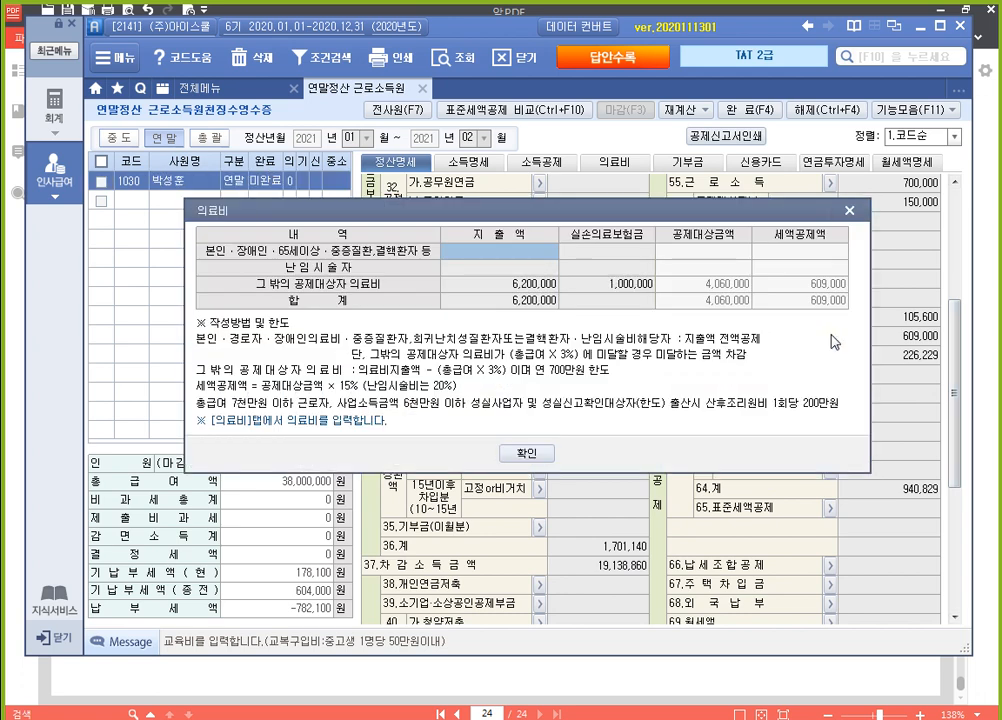
click(535, 285)
click(628, 285)
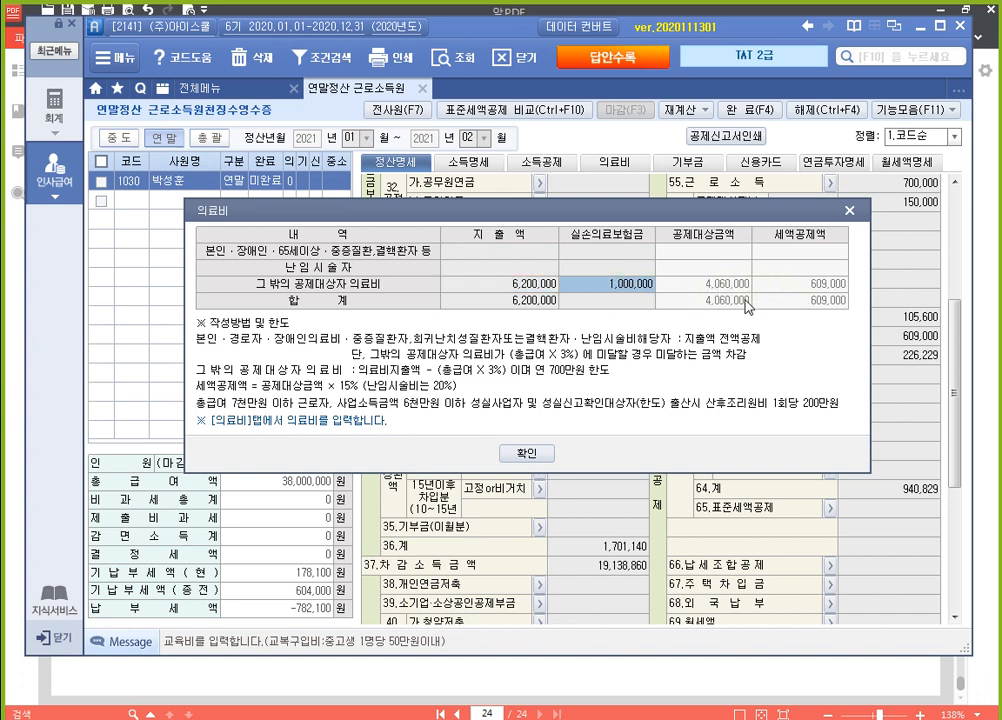
click(849, 212)
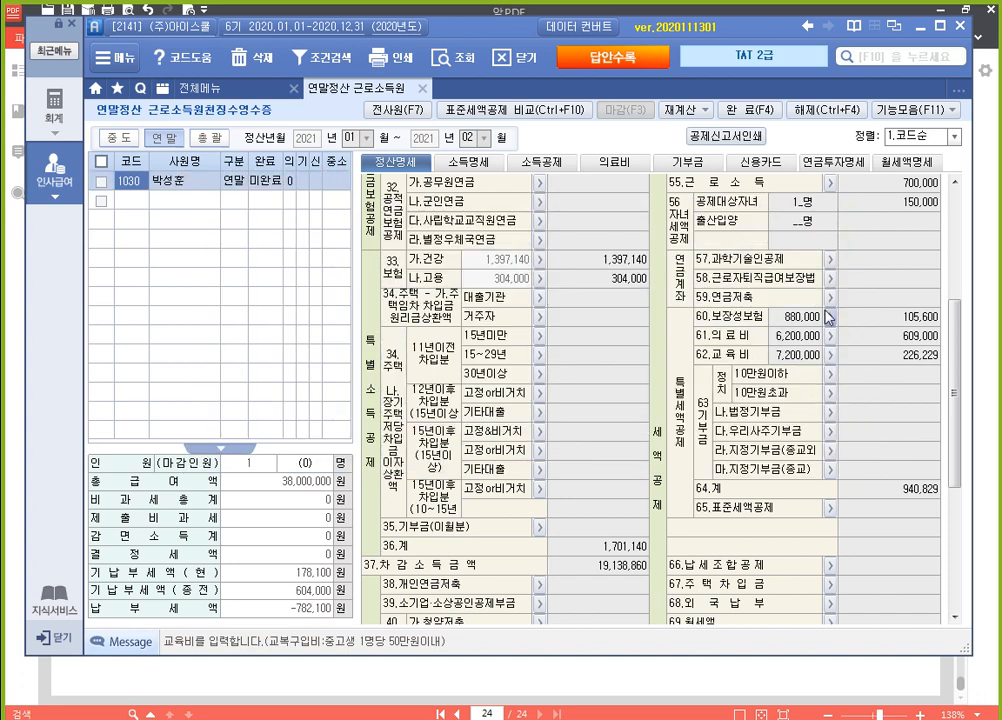
Review the calculation details behind the 보장성보험, 교육비 and 의료비 credits in the 정산명세
click(829, 318)
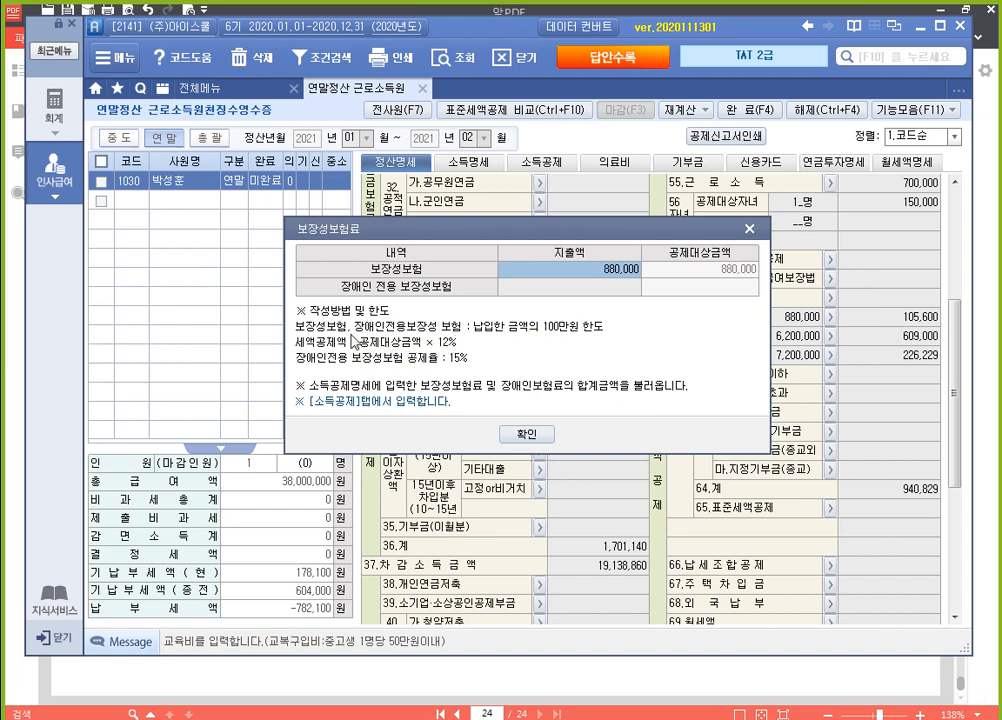
click(527, 434)
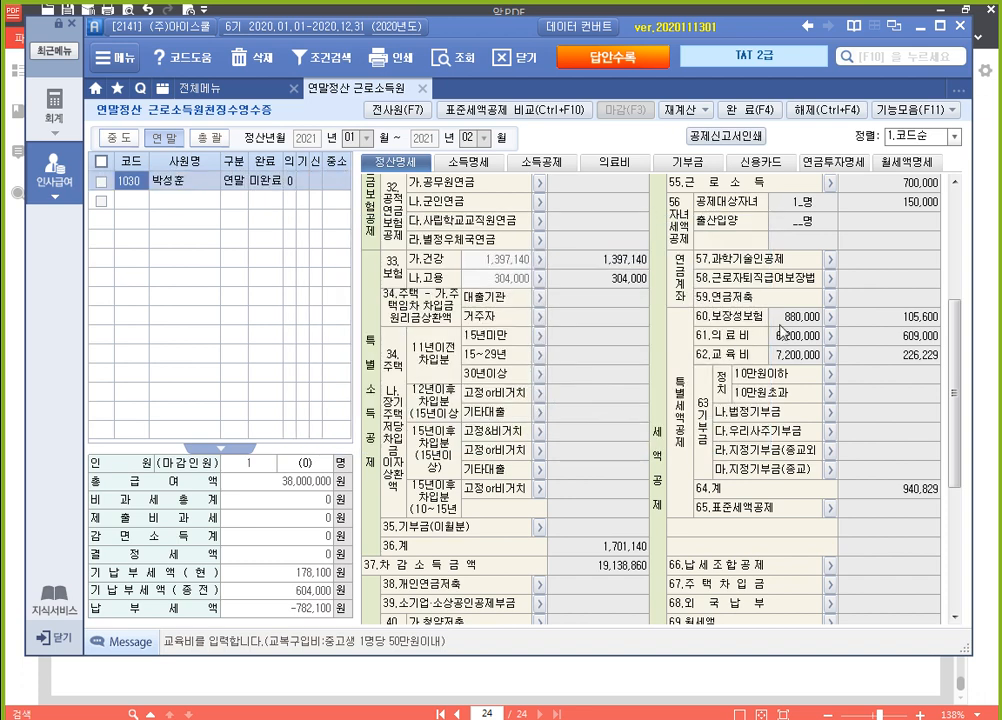
click(830, 356)
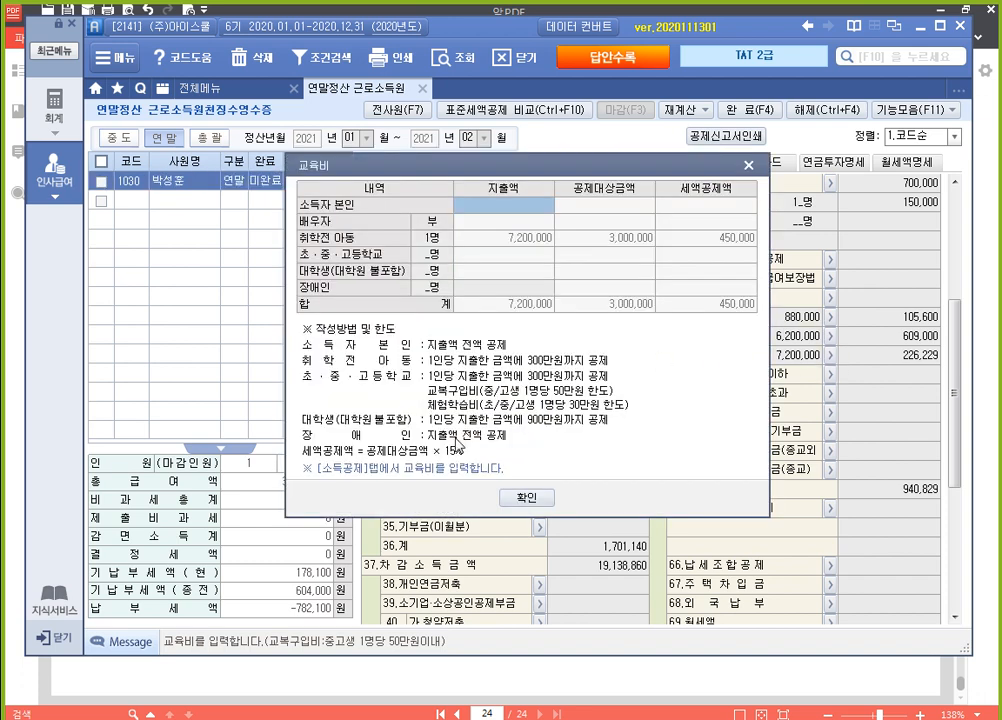
click(528, 498)
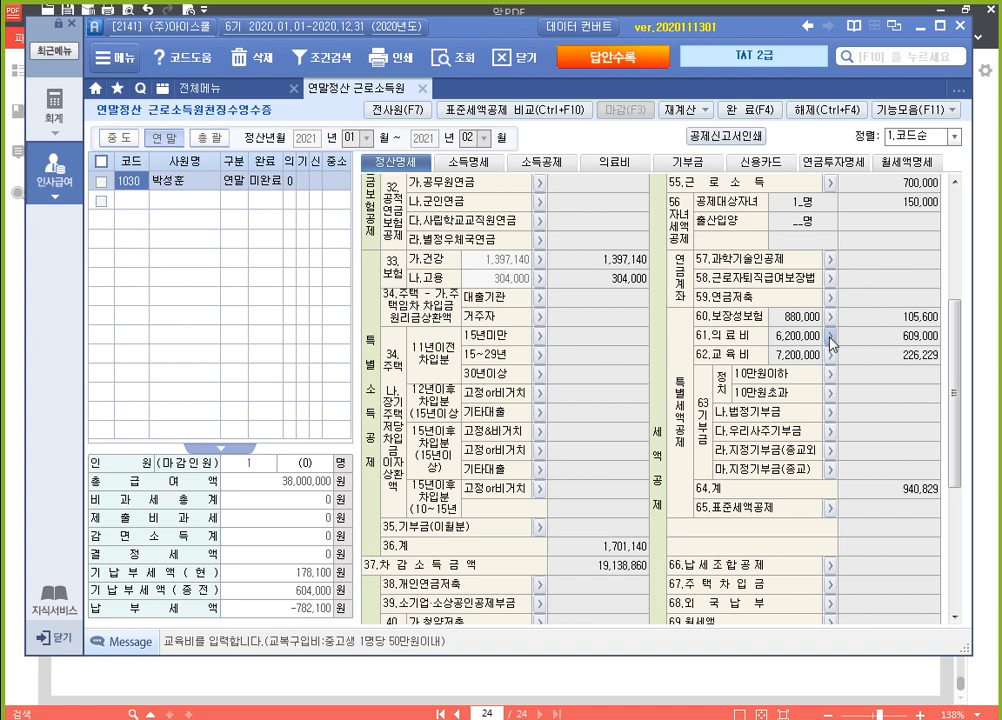
click(829, 335)
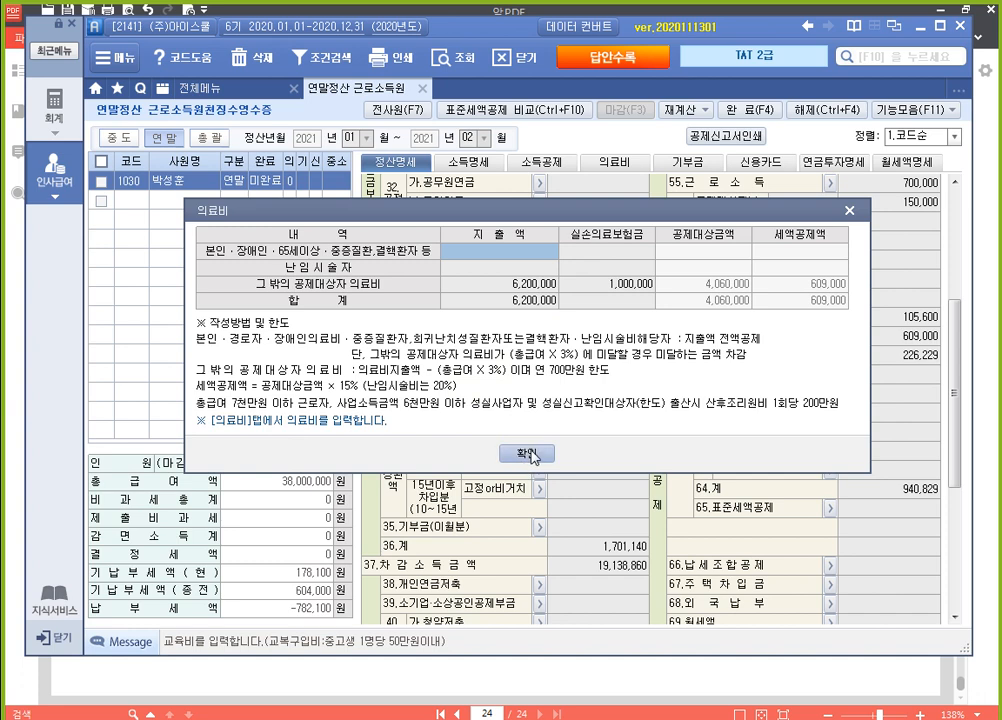
click(505, 452)
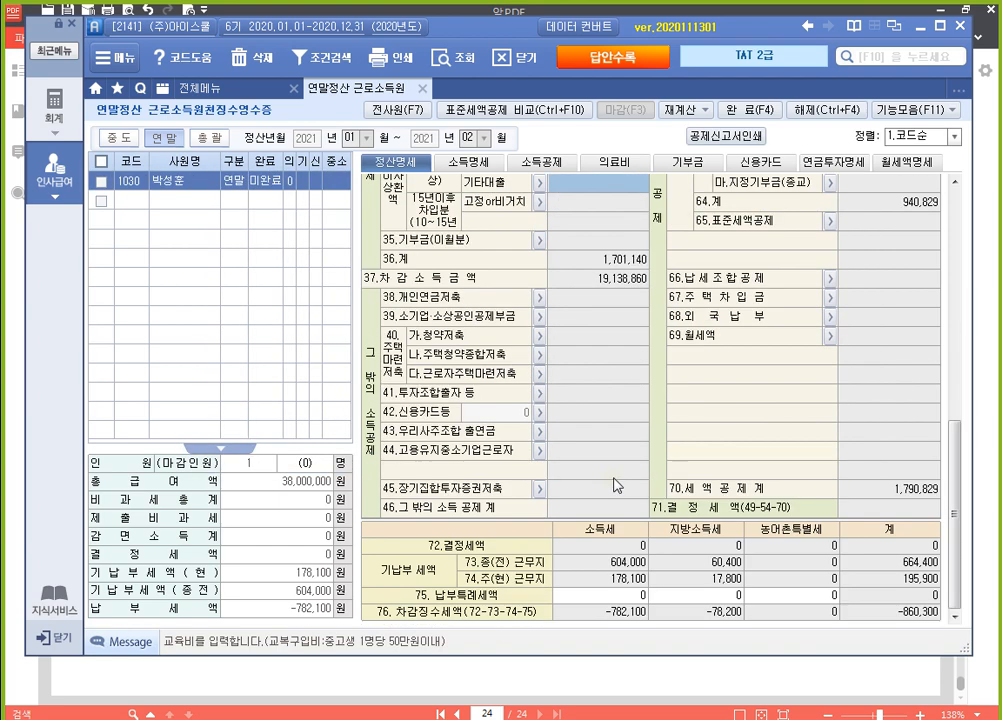
View the 신용카드등 income deduction and 월세액 credit detail forms, closing each without entries
scroll(594, 420, up, 2)
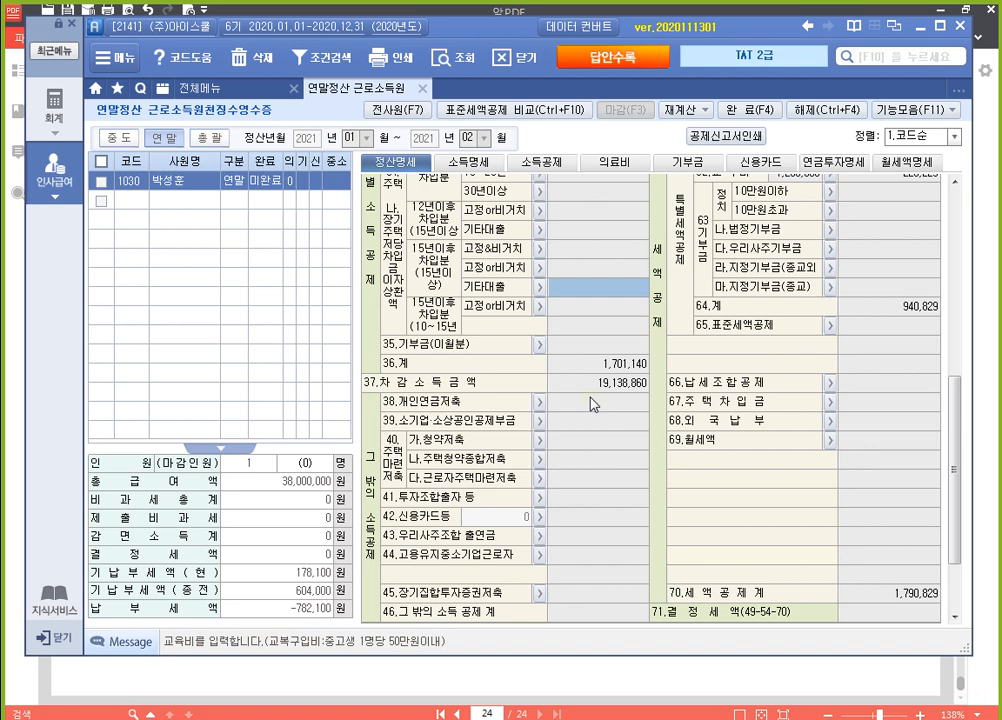
click(542, 515)
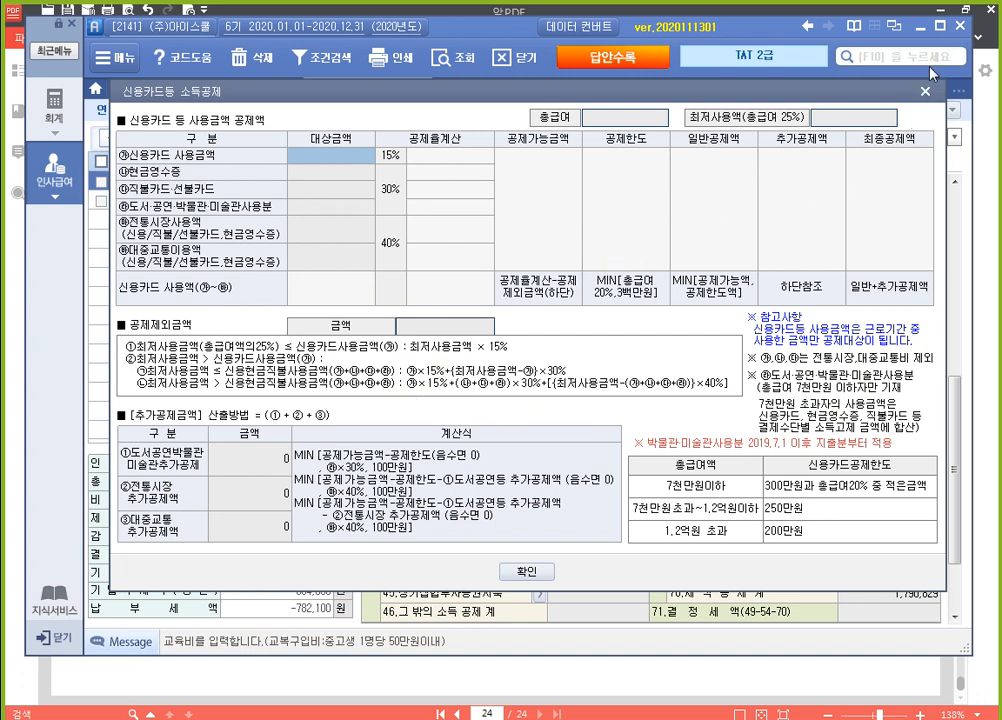
click(923, 94)
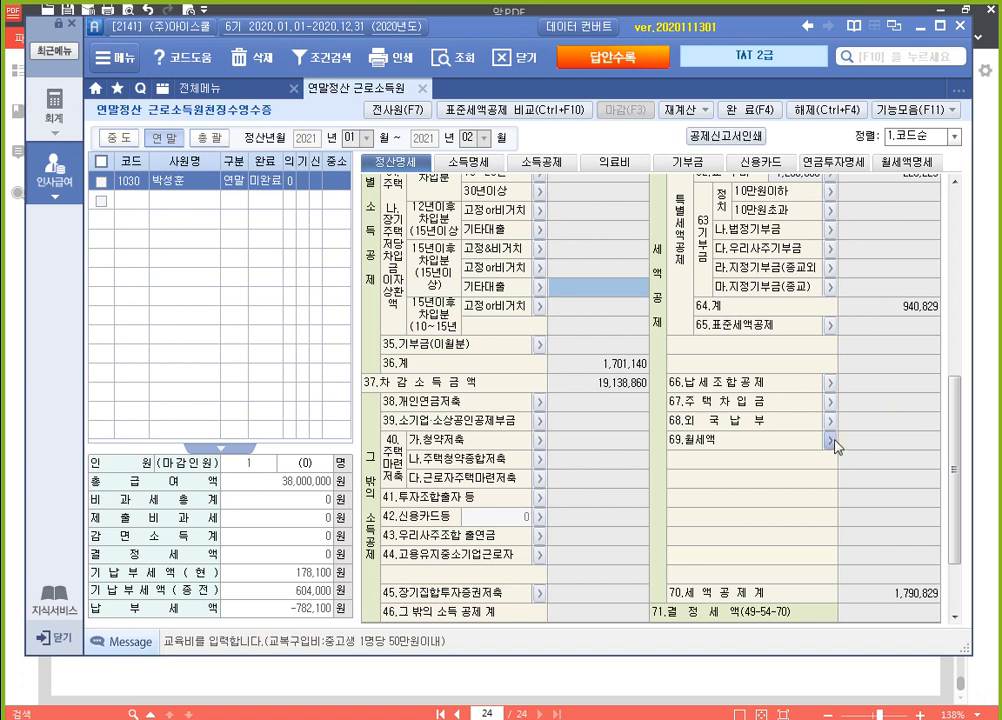
click(832, 441)
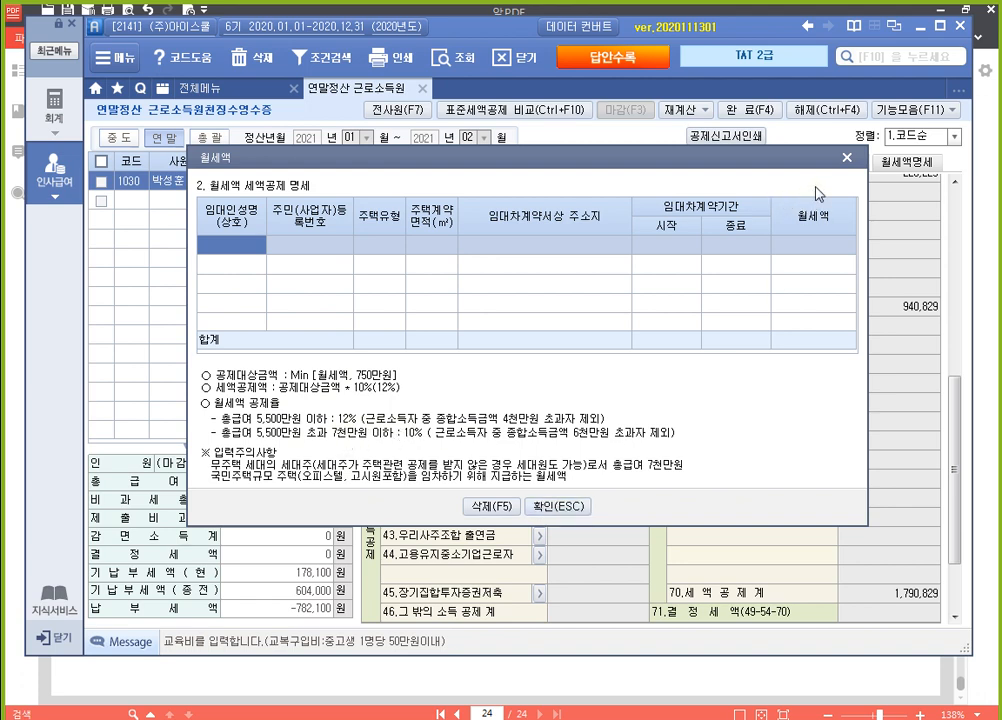
key(Escape)
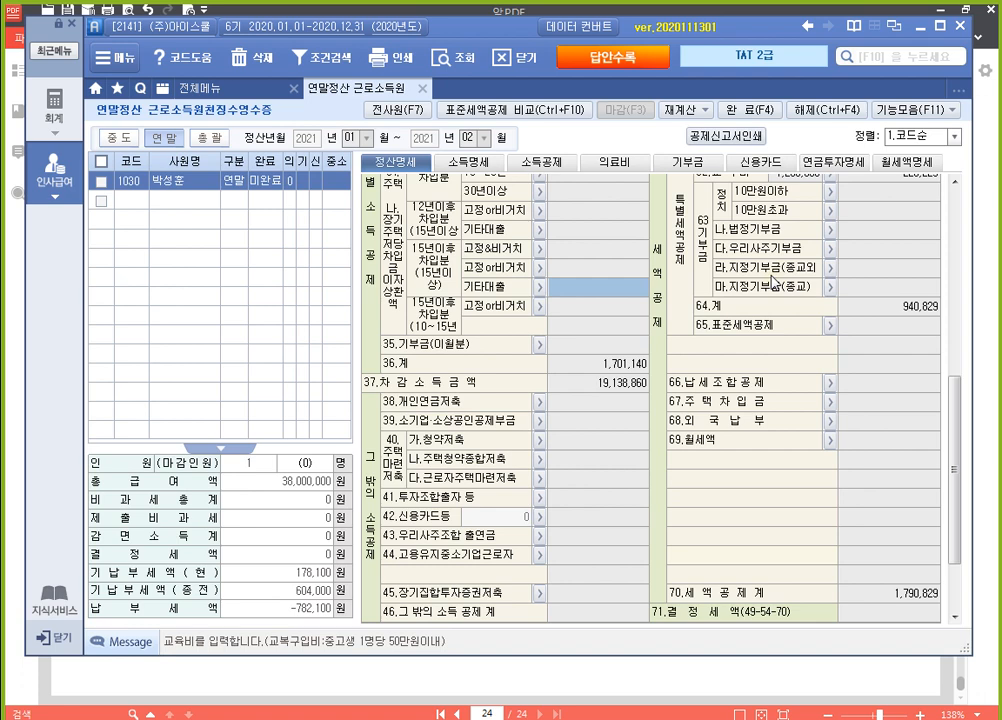
Switch to KcLep, log in to company 0274 (주)대흥 under 전산세무2급, and open 연말정산추가자료입력
click(921, 29)
click(943, 12)
double_click(563, 118)
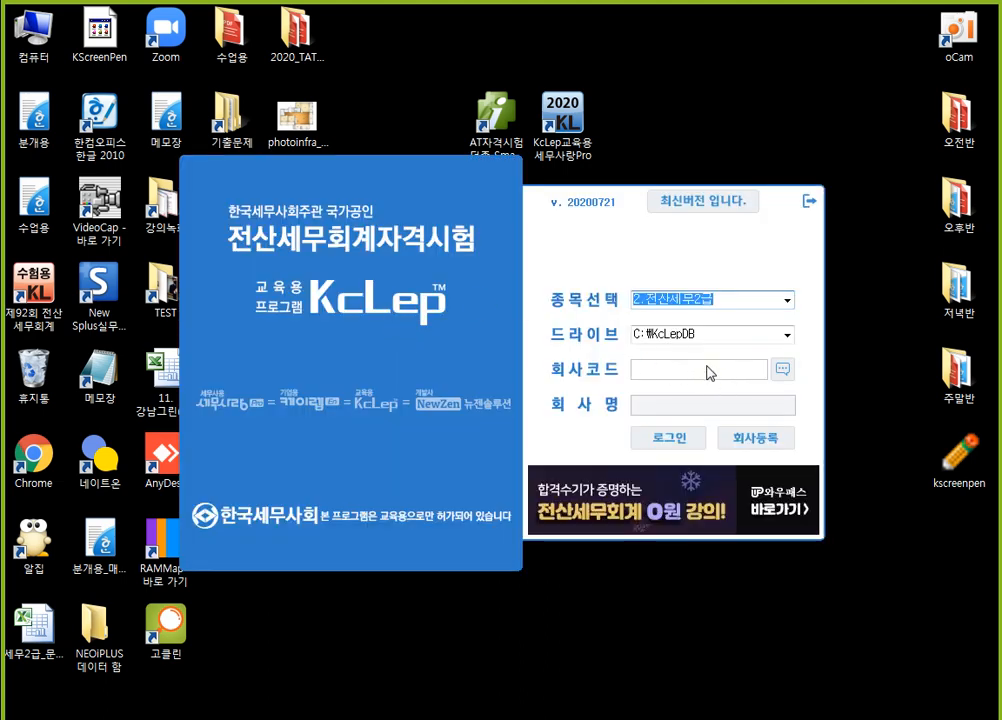
click(785, 369)
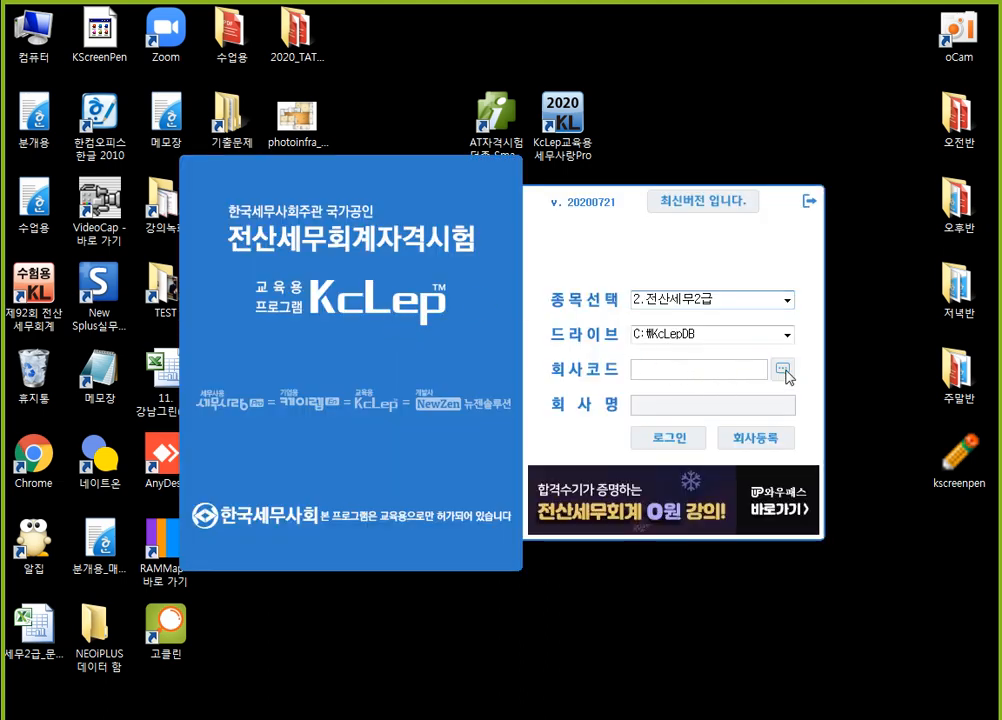
double_click(366, 281)
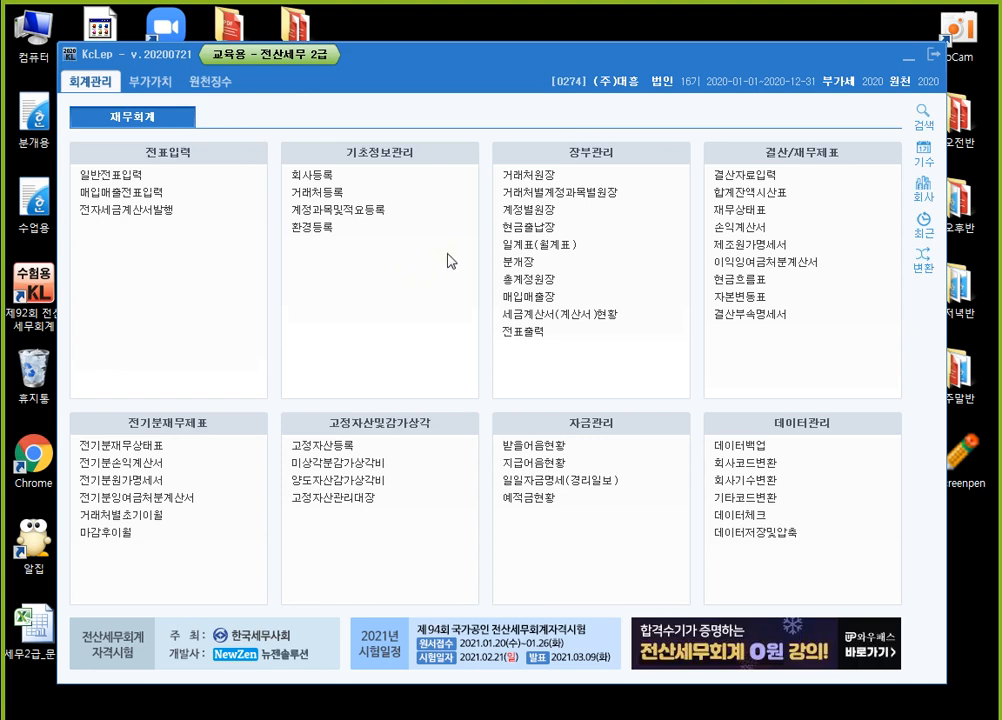
click(212, 82)
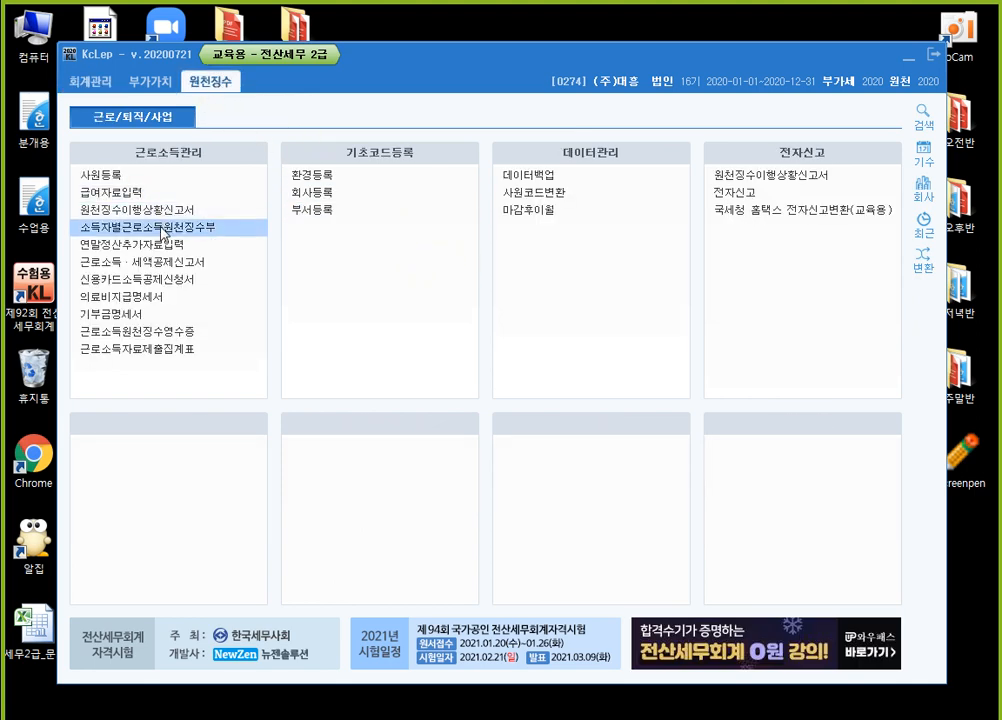
click(265, 252)
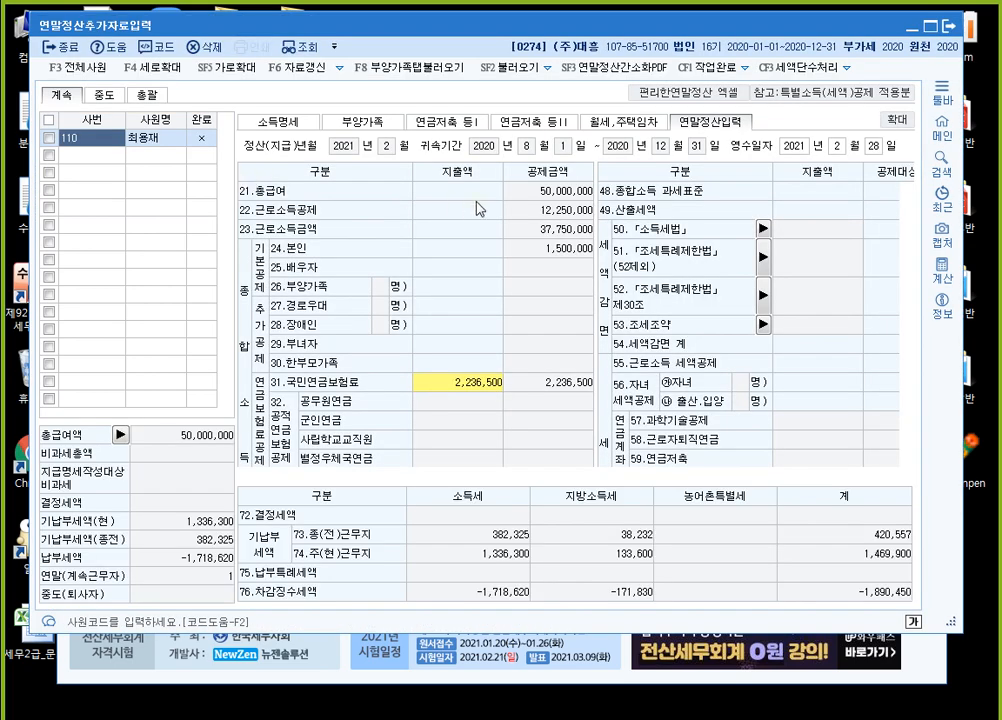
Examine the 의료비 detail form for employee 110, including the 실손의료비 column and 그 밖의 공제대상자 row
click(471, 386)
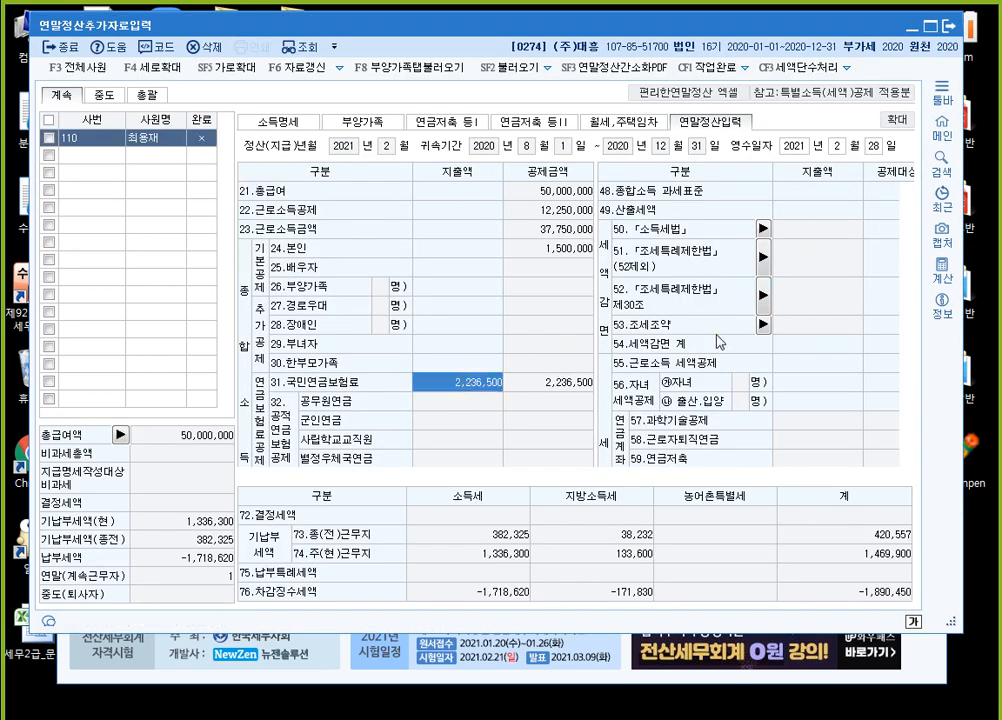
scroll(762, 340, down, 4)
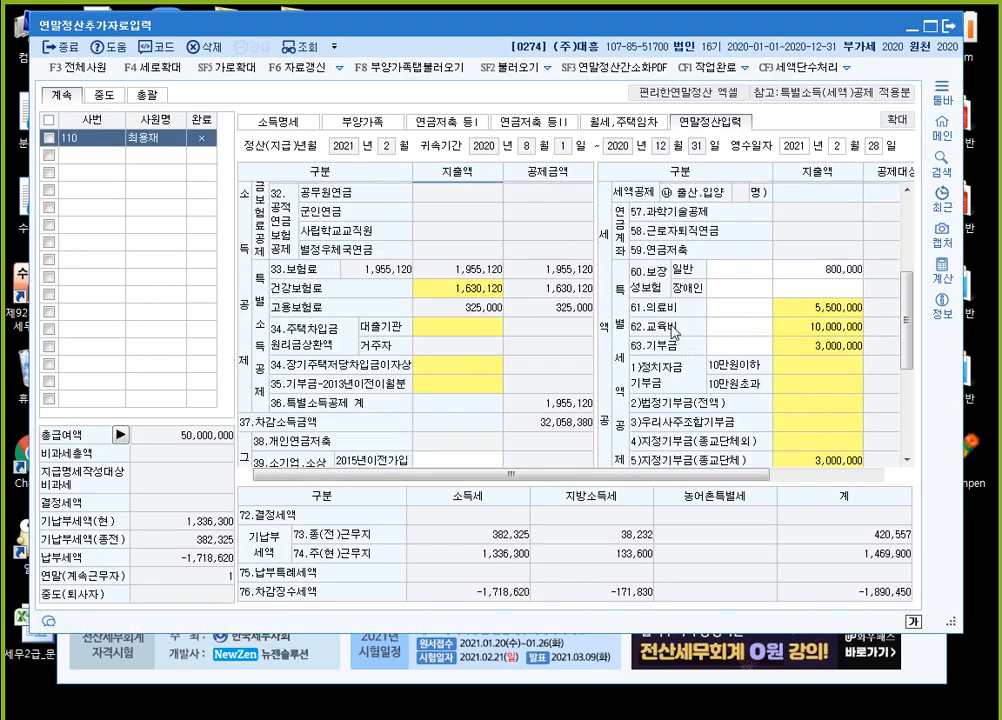
click(819, 309)
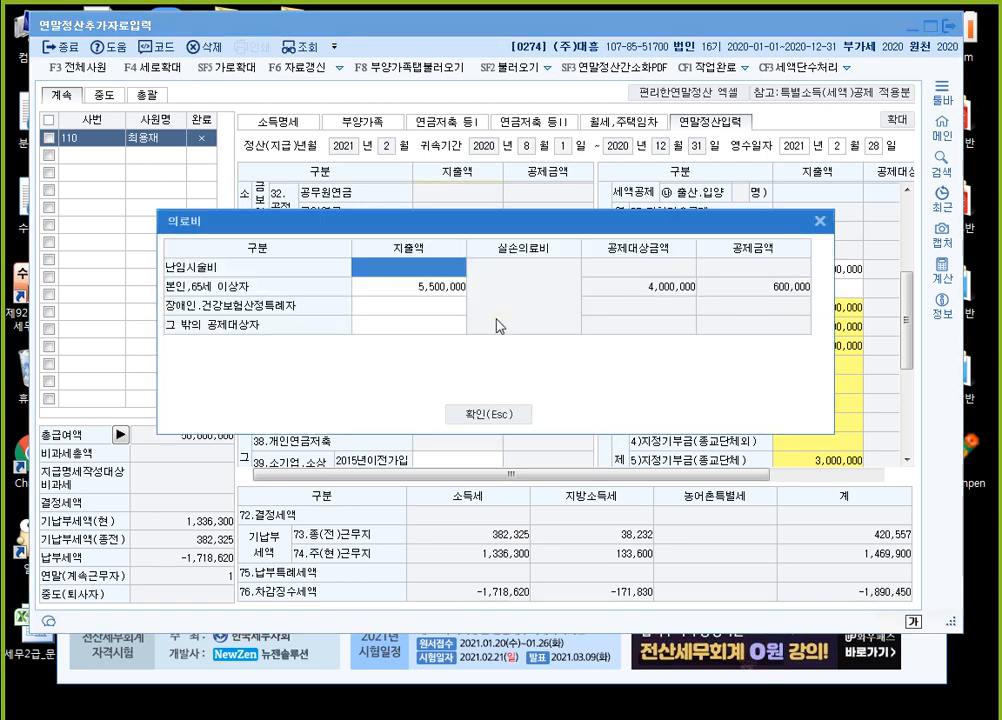
click(412, 326)
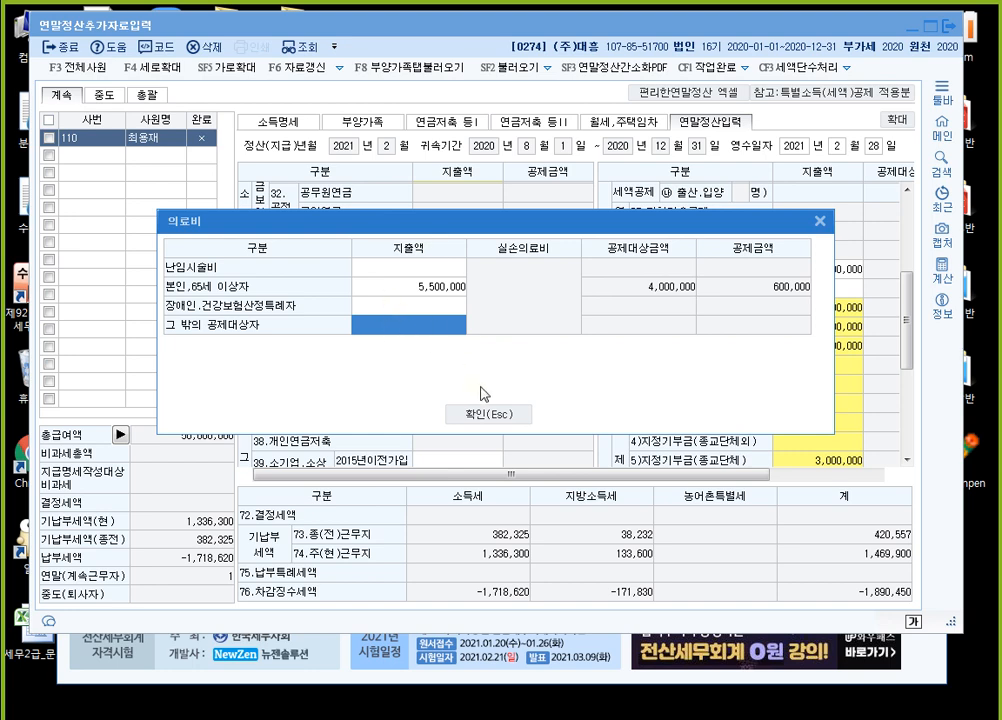
key(Escape)
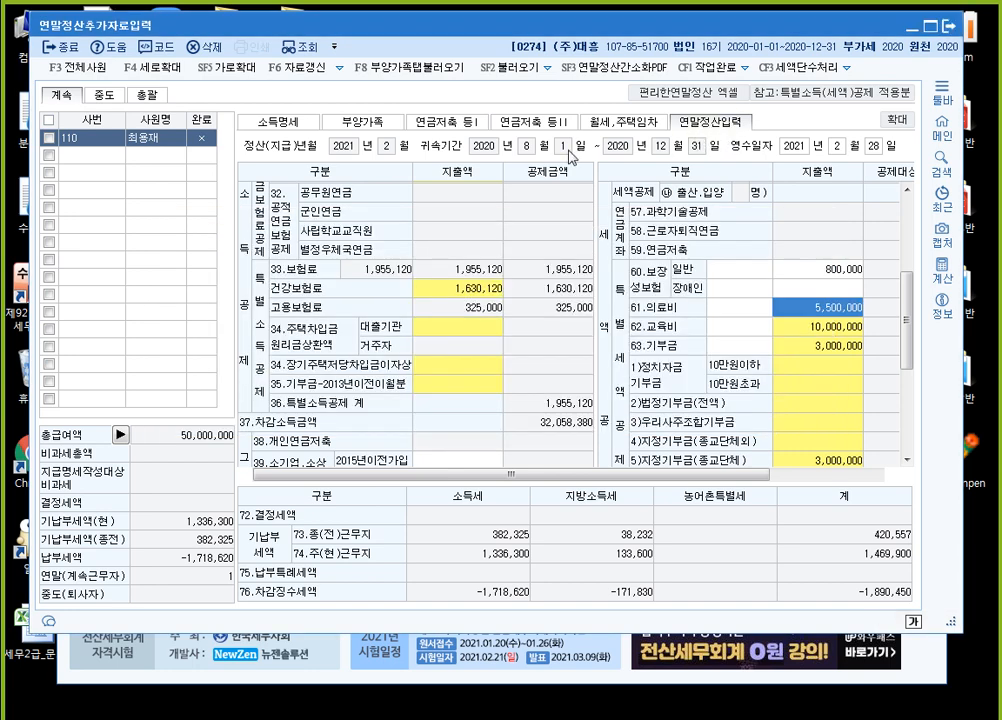
View the 의료비지급명세서 from the 실손 medical cell in 부양가족 and return to the 연말정산입력 figures
click(377, 125)
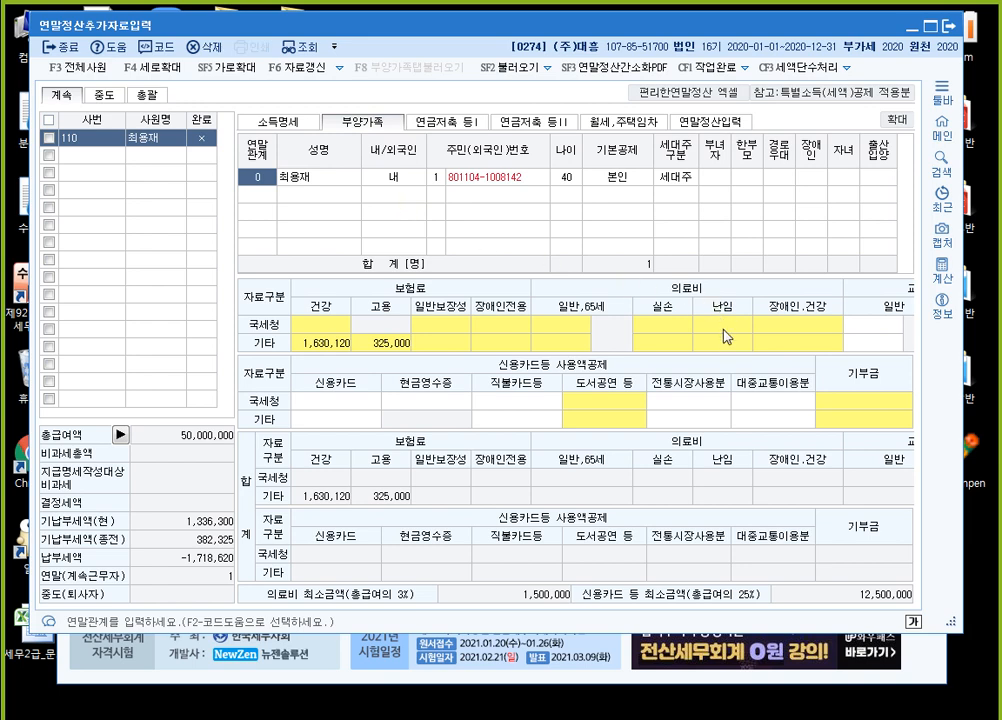
click(646, 330)
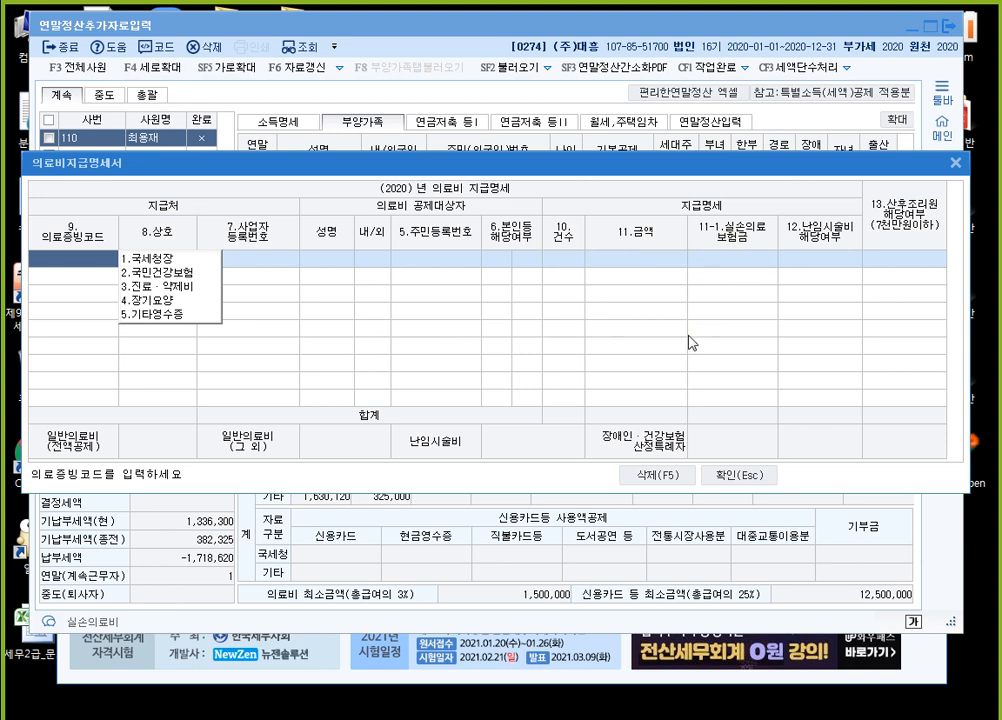
click(739, 474)
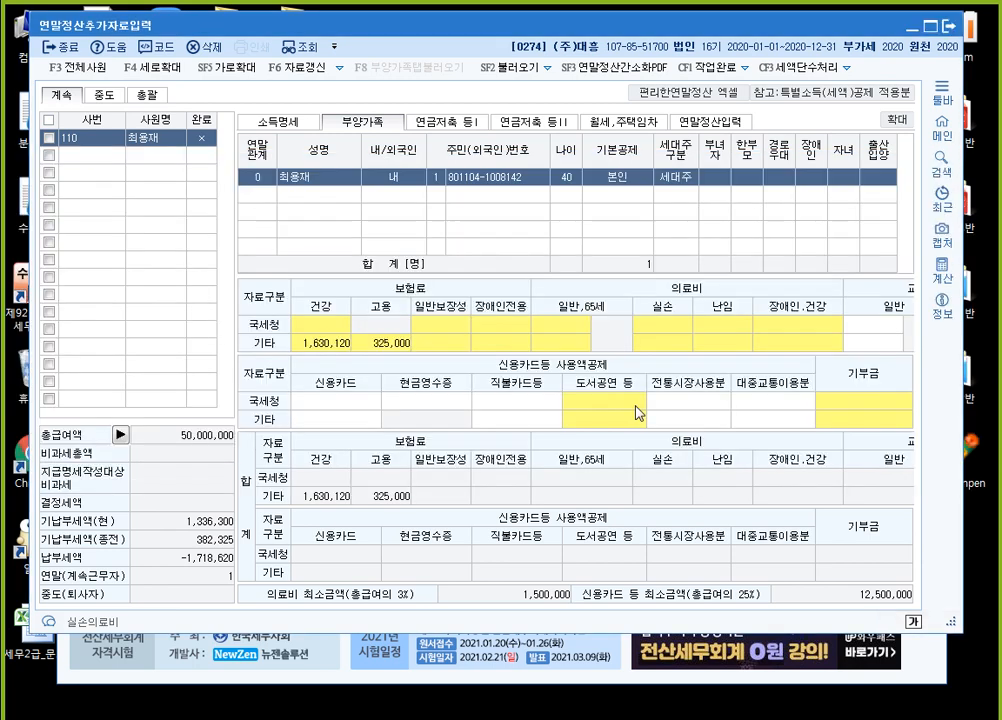
click(710, 121)
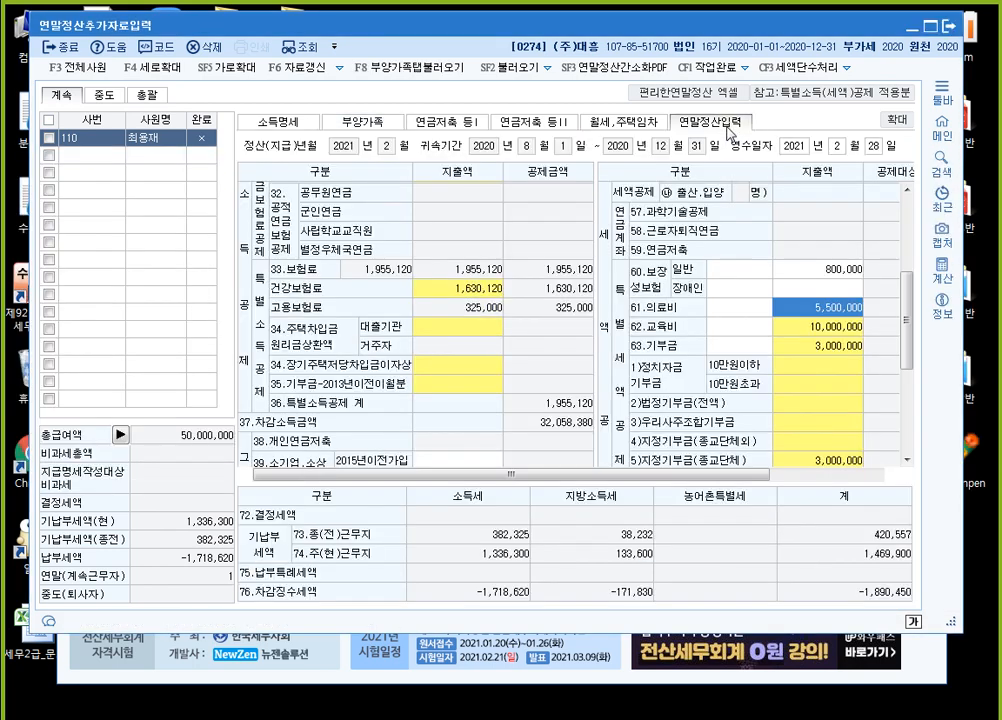
Reopen the 61.의료비 detail form, check the 그 밖의 공제대상자 expenditure row, and close the form without entries
double_click(825, 316)
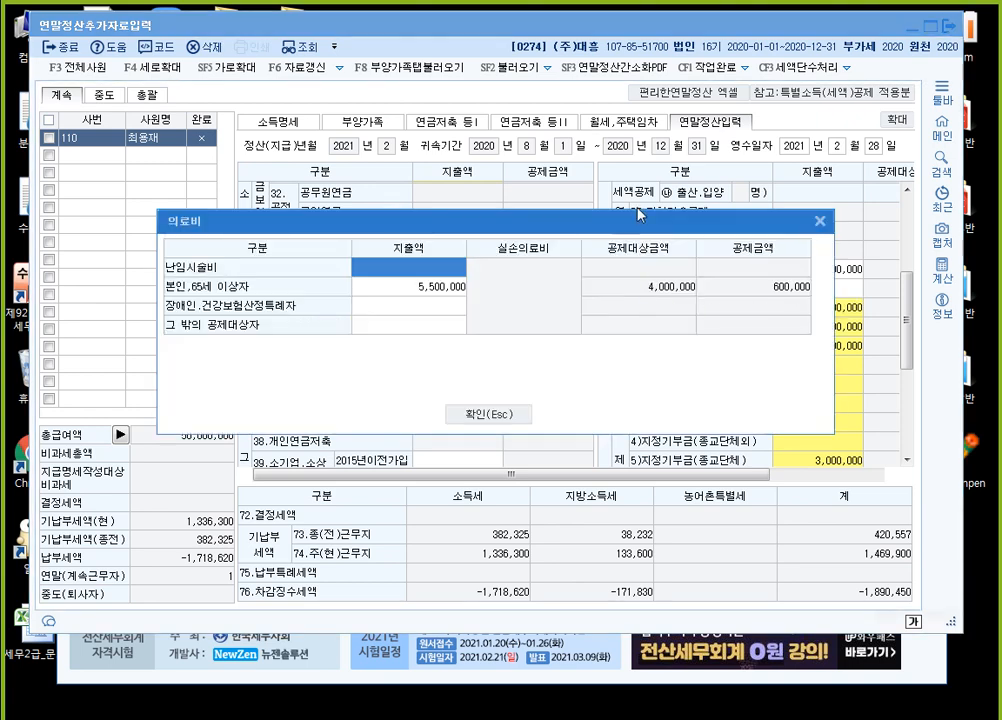
click(429, 328)
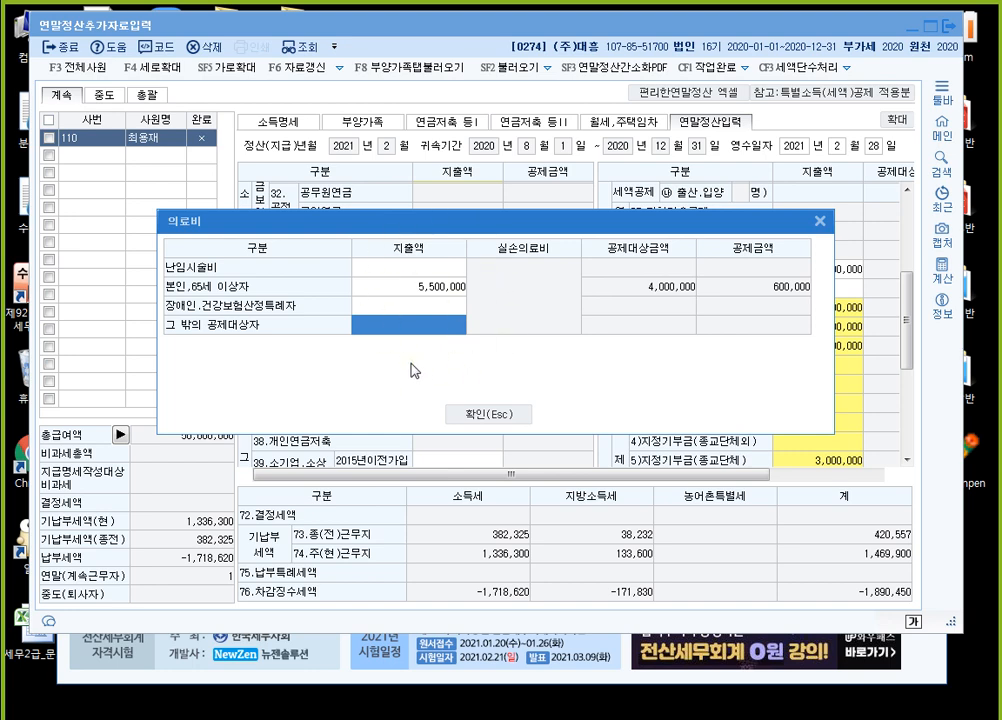
click(488, 413)
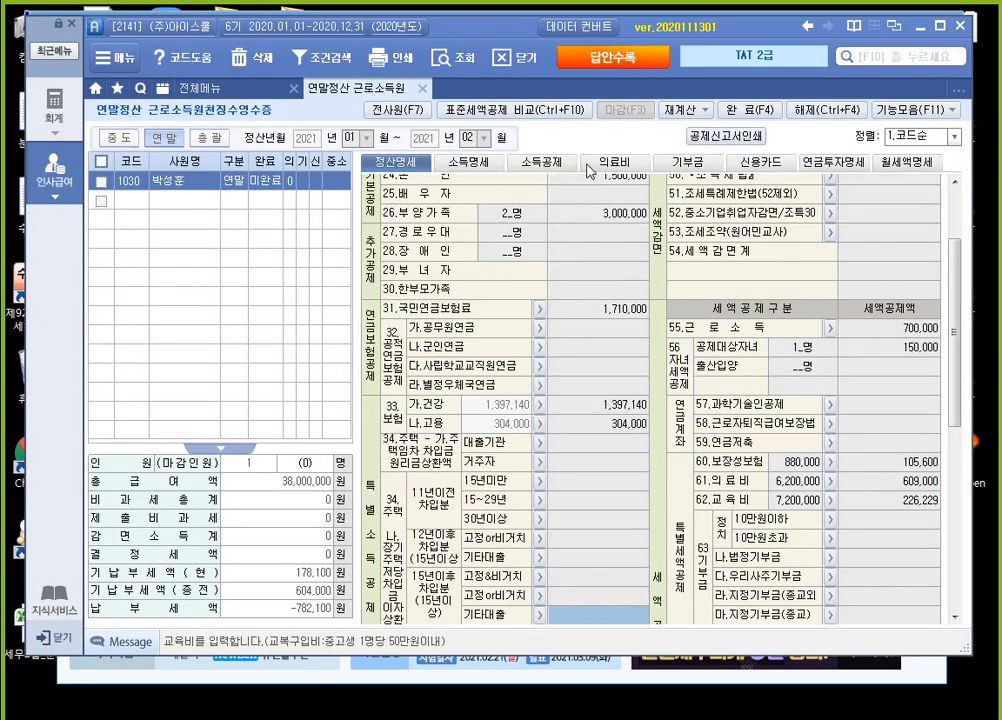
Switch to the TAT 2급 program and examine the 실손의료보험금 column in employee 1030's 의료비 payment details
click(612, 166)
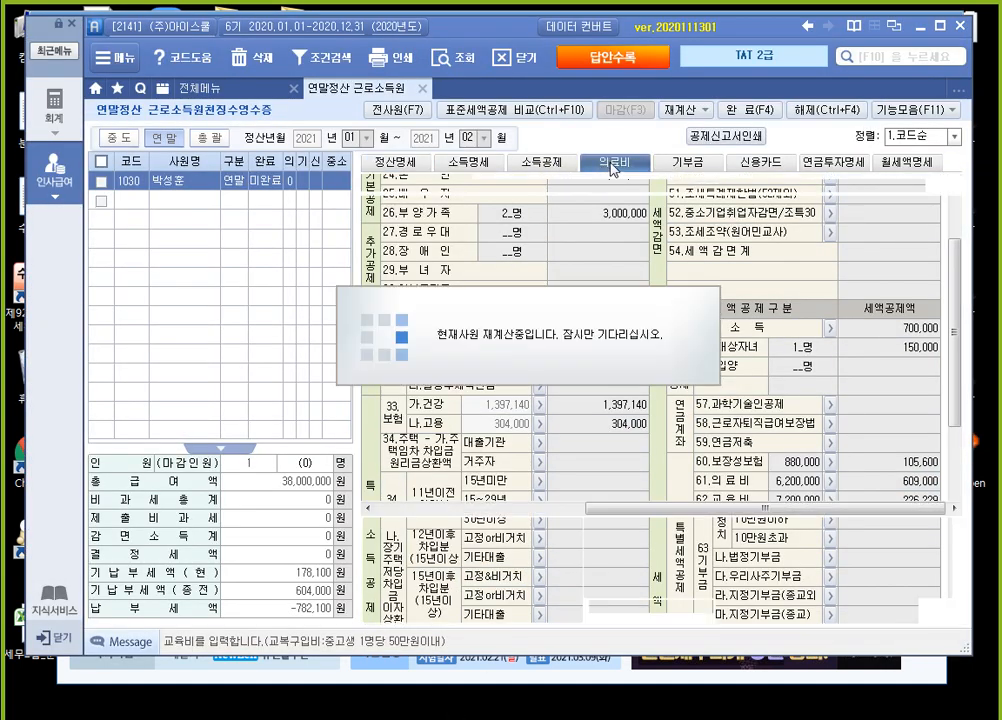
drag(635, 514, 848, 514)
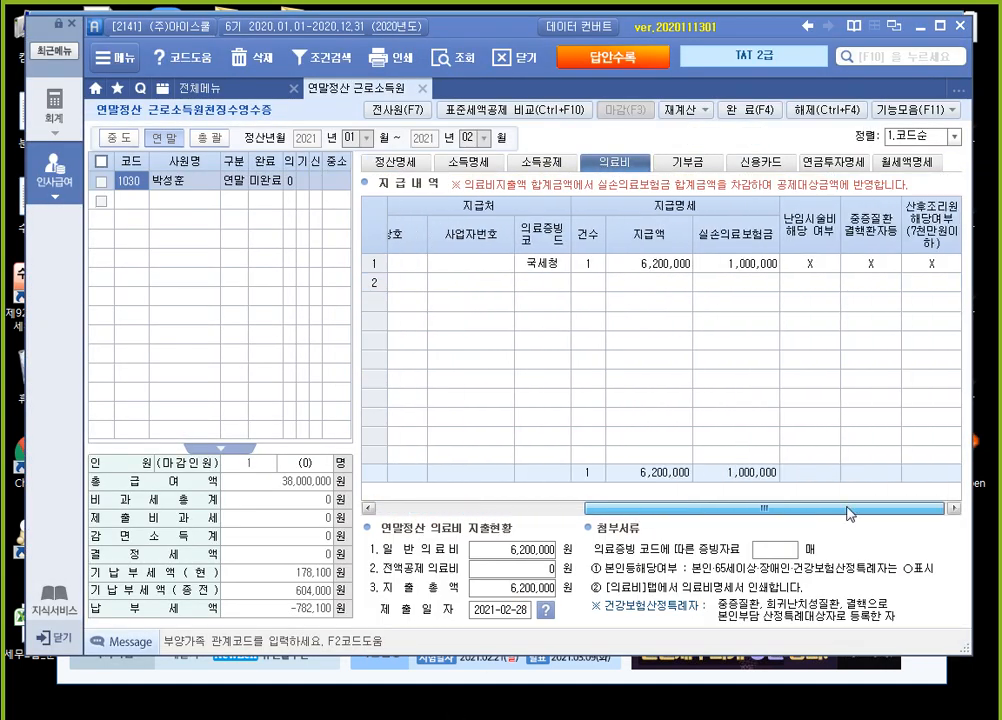
click(700, 265)
click(720, 265)
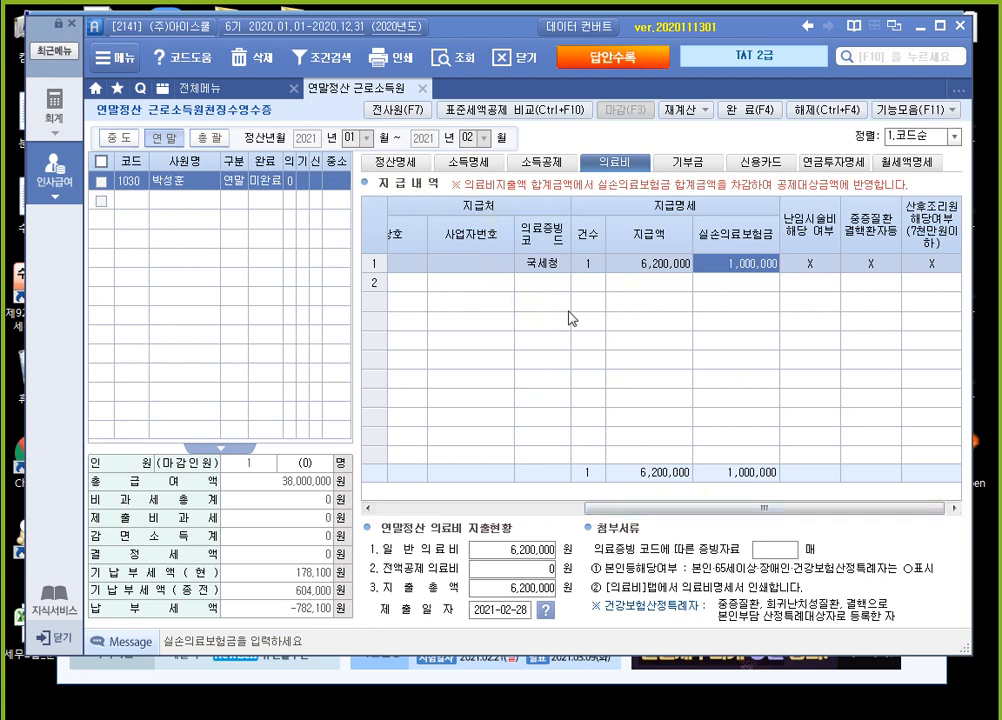
Exit the TAT 2급 program and close KcLep's 연말정산추가자료입력 screen and the KcLep program, confirming both exits
click(959, 26)
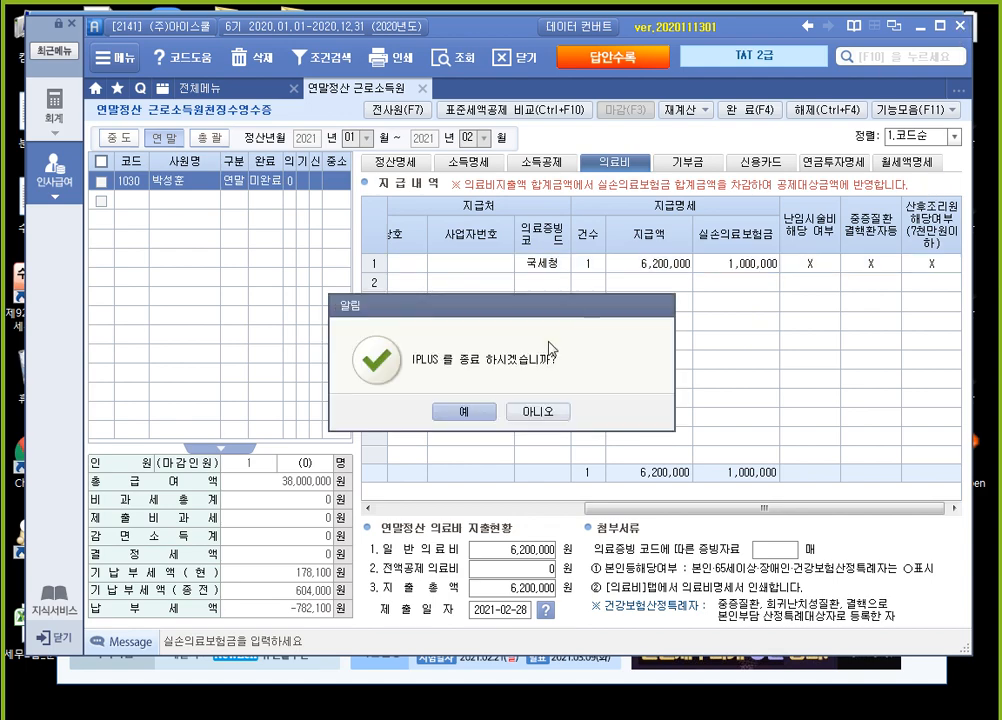
click(450, 412)
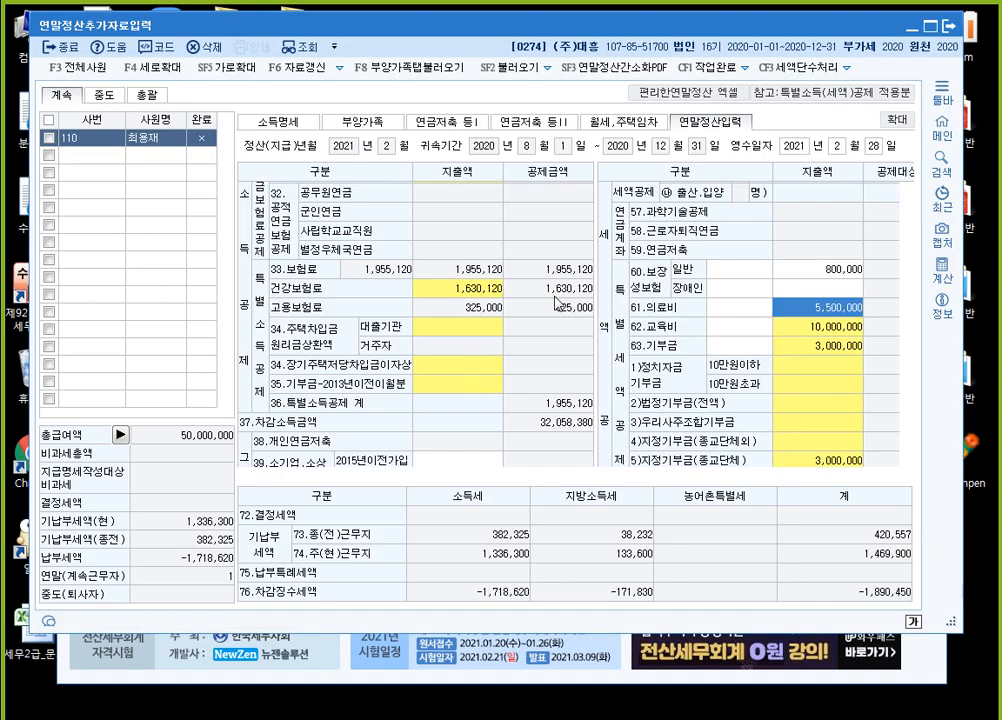
click(955, 26)
click(934, 55)
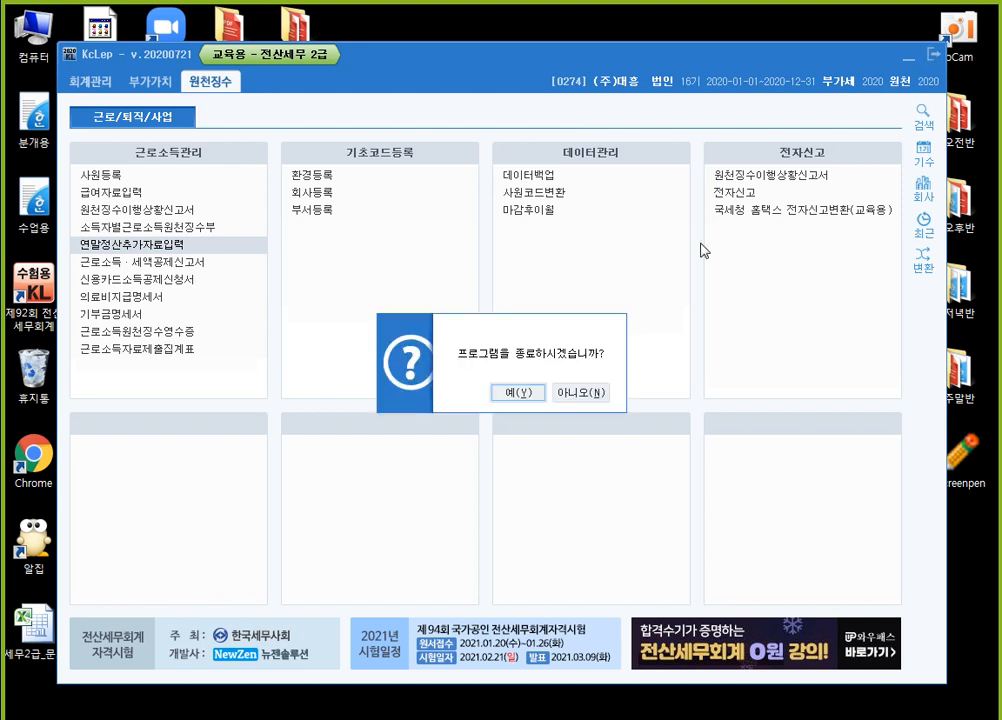
click(514, 393)
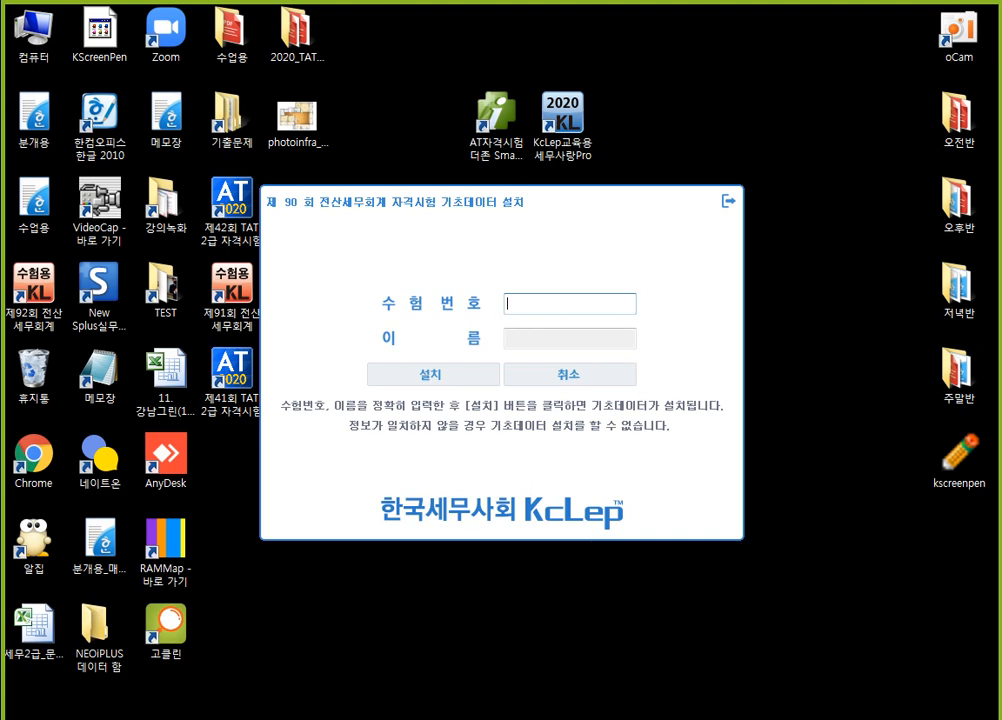
Switch to Chrome and open the 제90회 전산세무2급 기출문제 post from the cafe's 전산세무2급 기출문제 board
key(alt+Tab)
scroll(130, 369, down, 5)
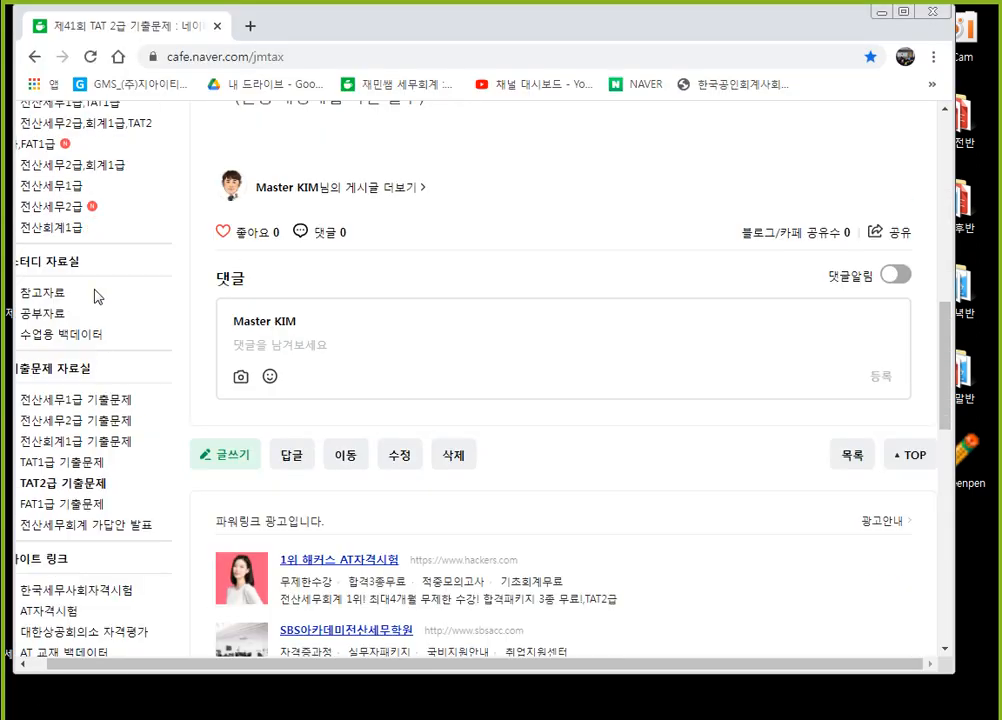
click(100, 420)
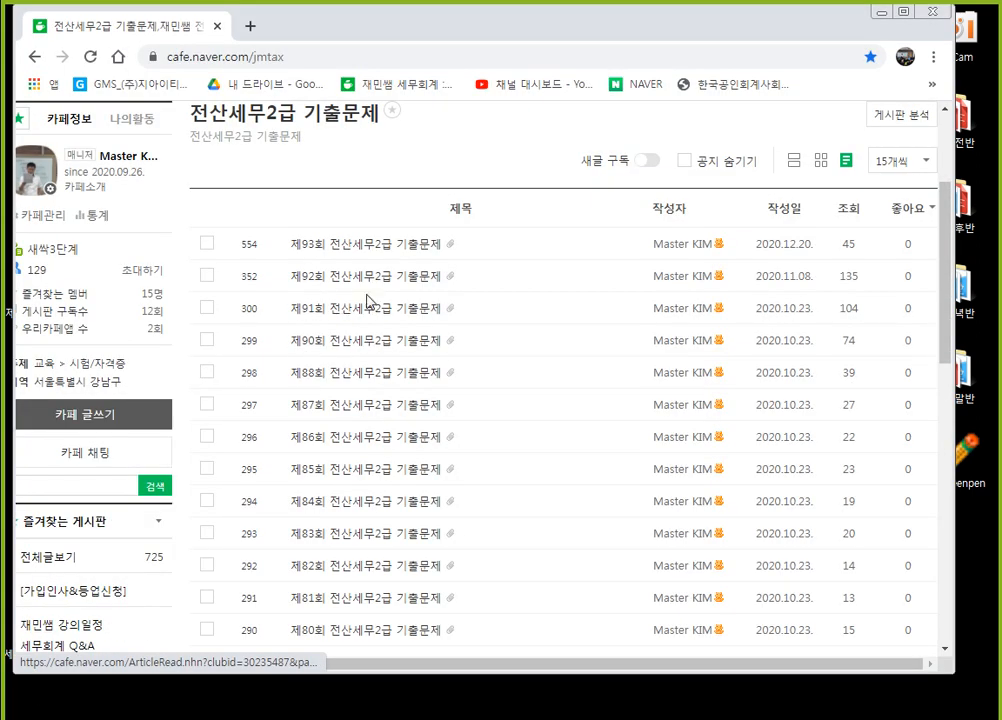
click(389, 342)
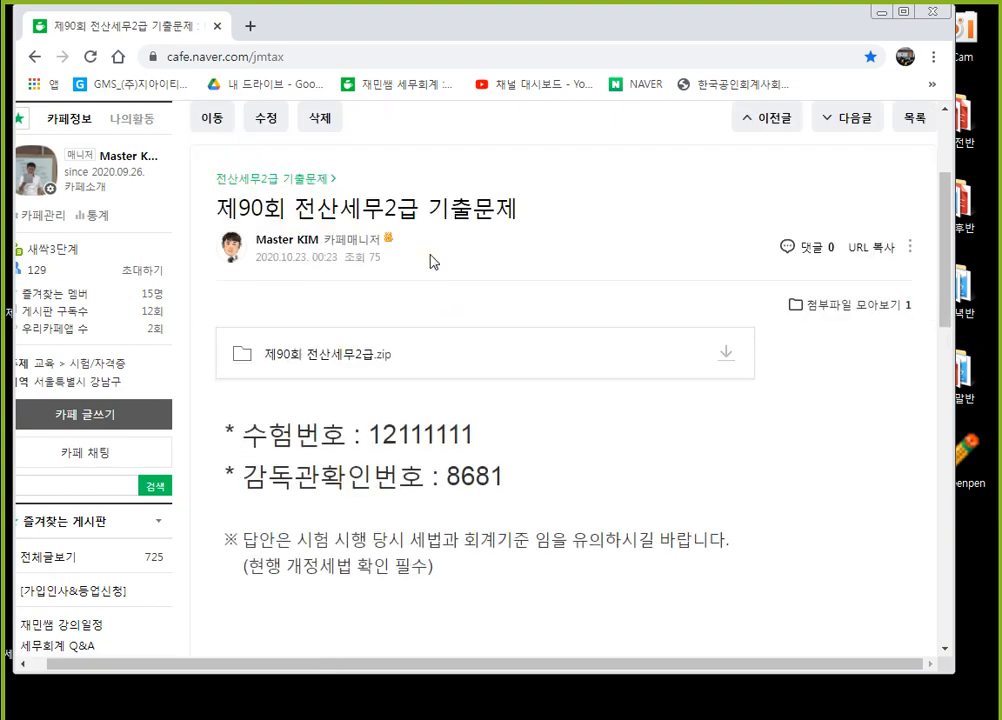
scroll(517, 429, down, 1)
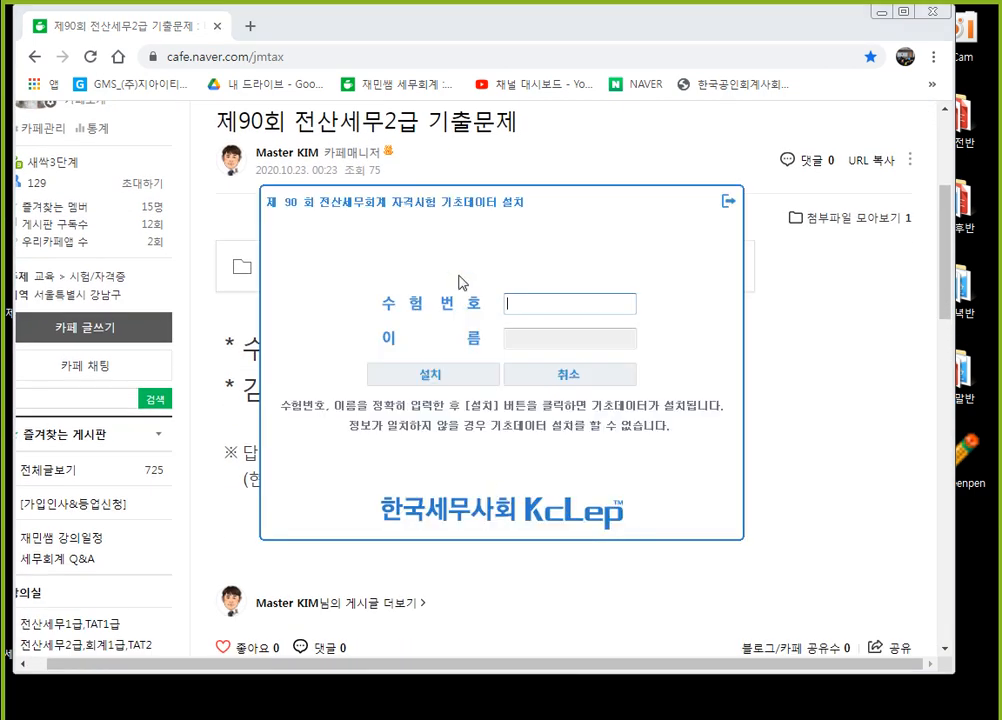
Enter the posted 수험번호 and the examinee's name in the 제90회 base data installer and start the installation
drag(455, 229, 658, 462)
click(713, 537)
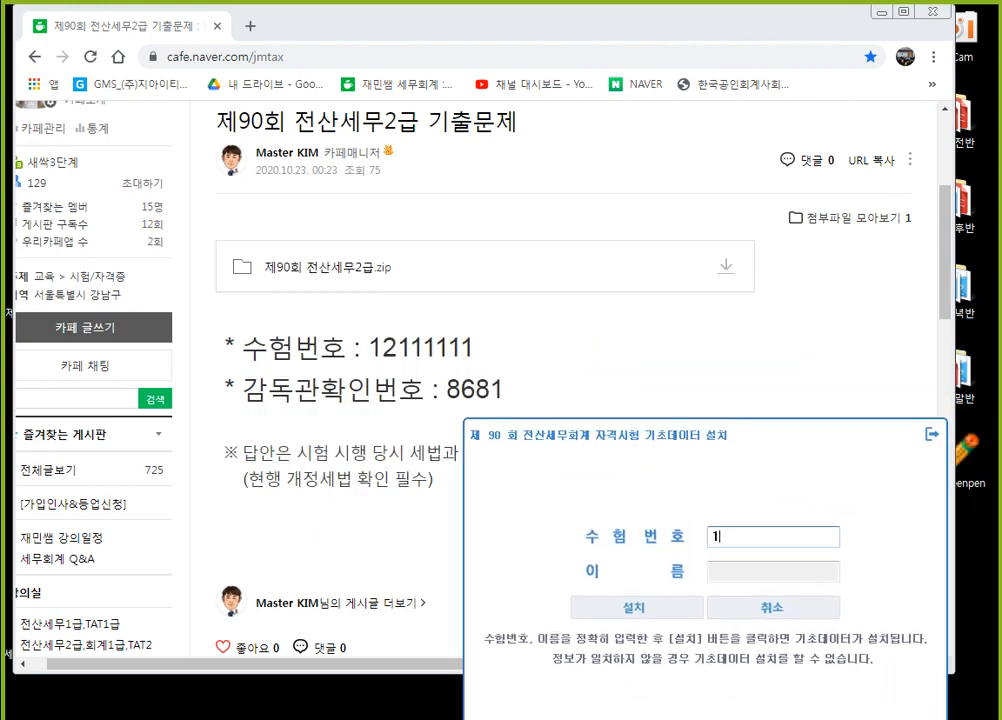
key(Tab)
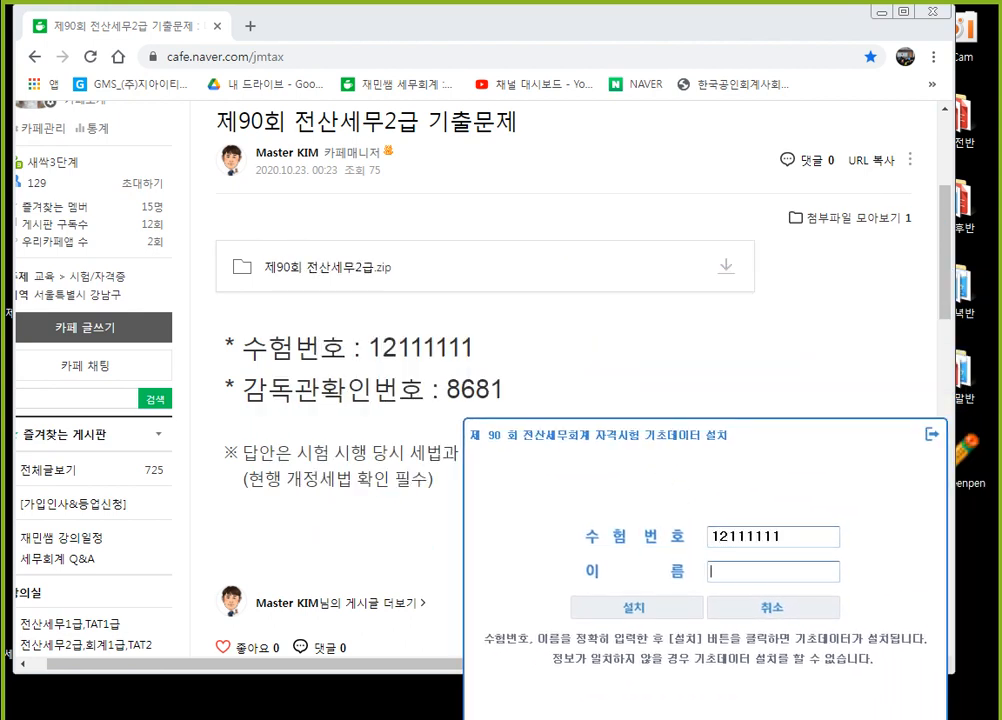
click(580, 607)
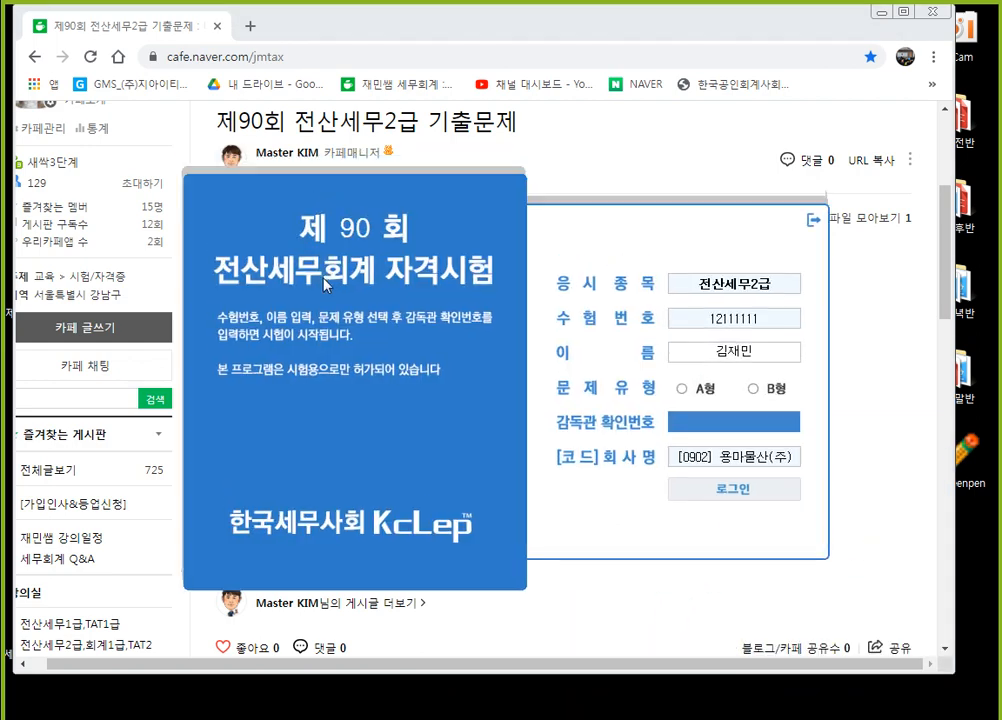
Log in to the 제90회 전산세무2급 exam for company 0902 용마물산(주) with A형 and the posted 감독관 확인번호
drag(323, 285, 402, 530)
click(760, 626)
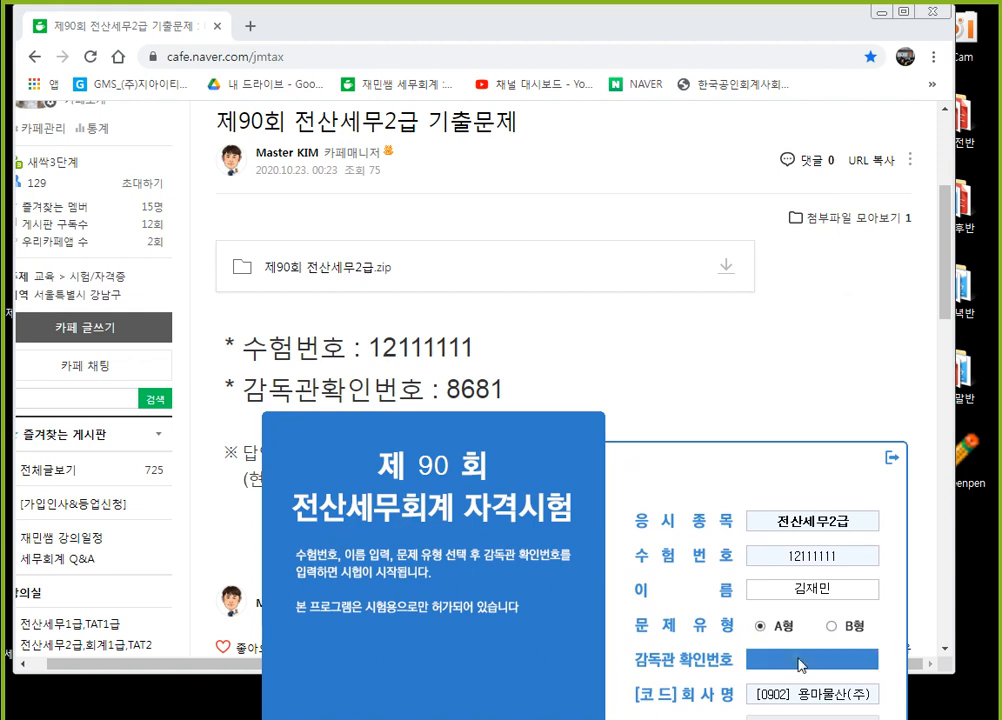
key(Return)
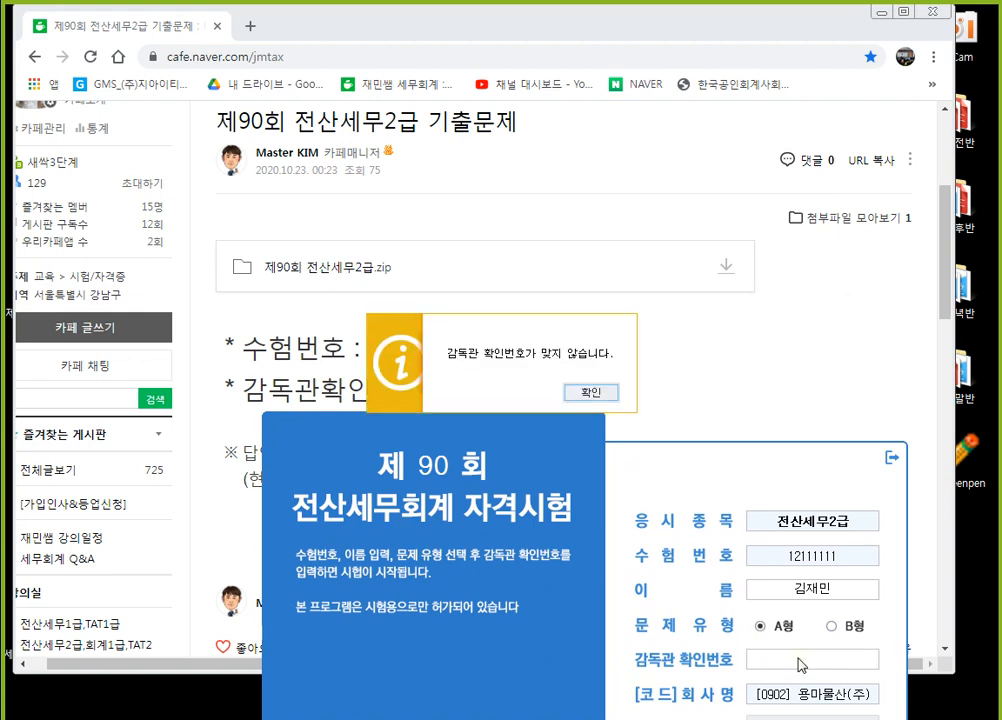
key(Return)
text(8681)
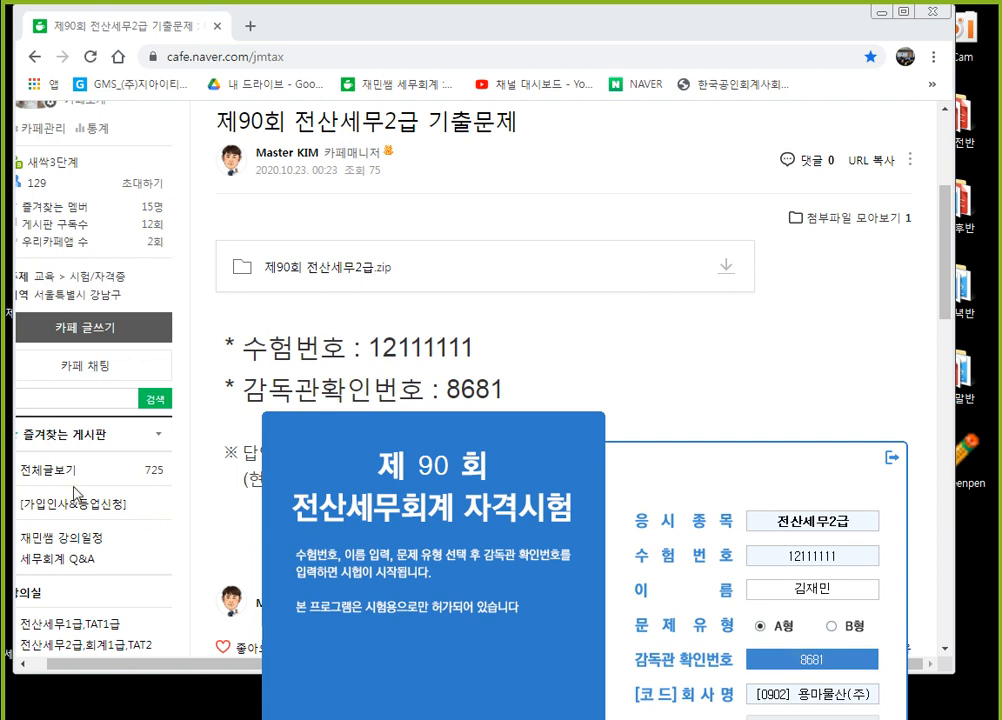
key(Return)
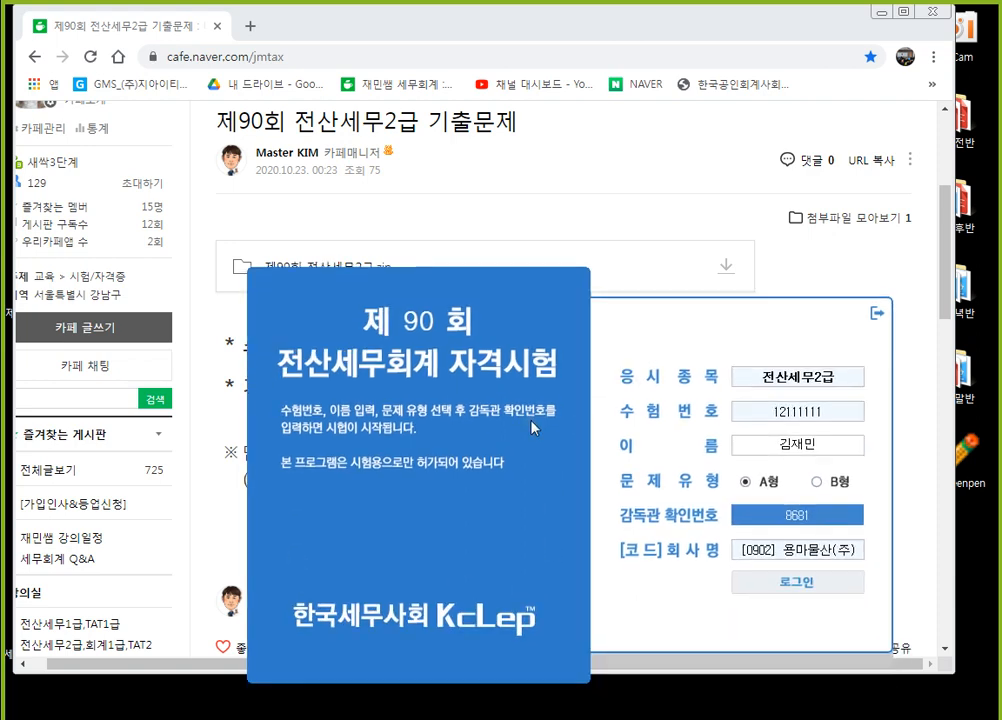
click(850, 520)
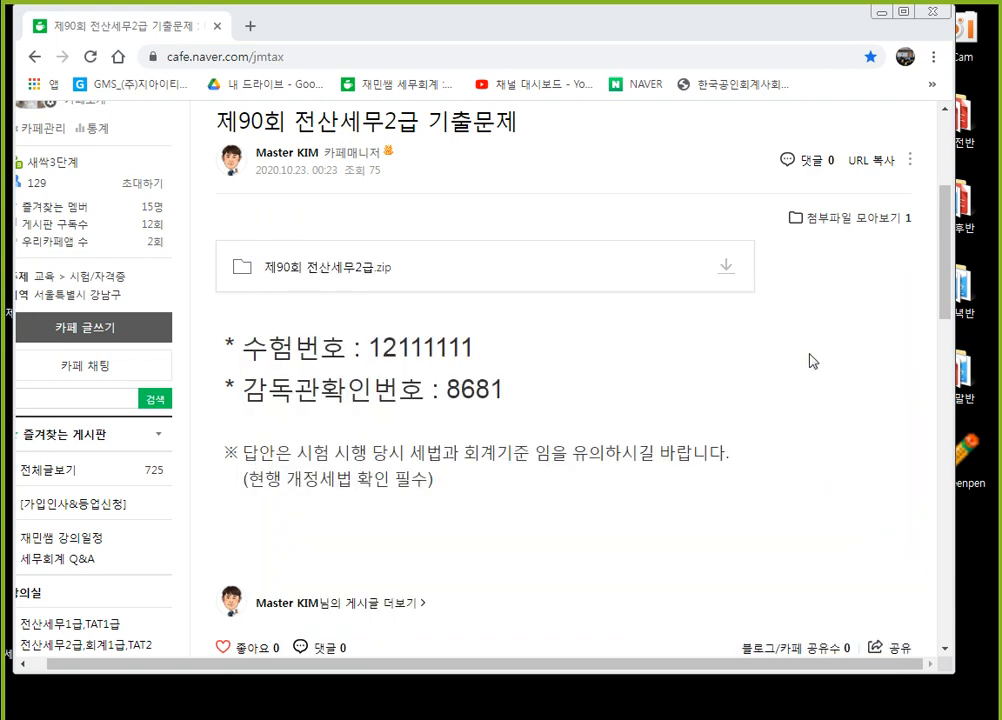
Look through 제90회 전산세무2급 A형.hwp back to the 문제1 general journal entry questions
click(909, 58)
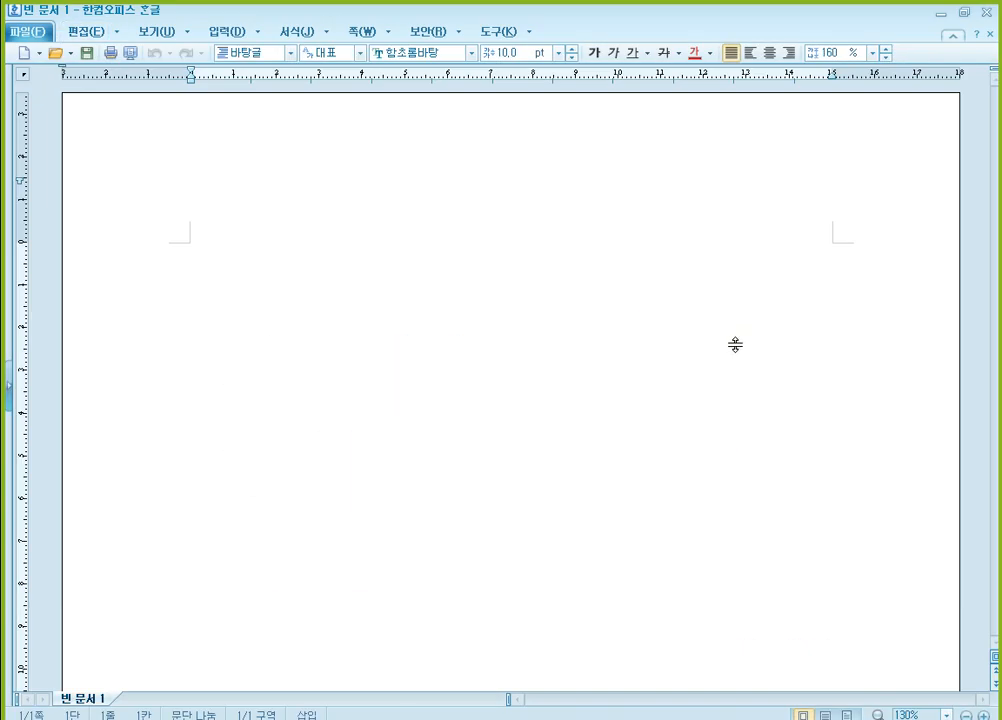
scroll(738, 360, up, 10)
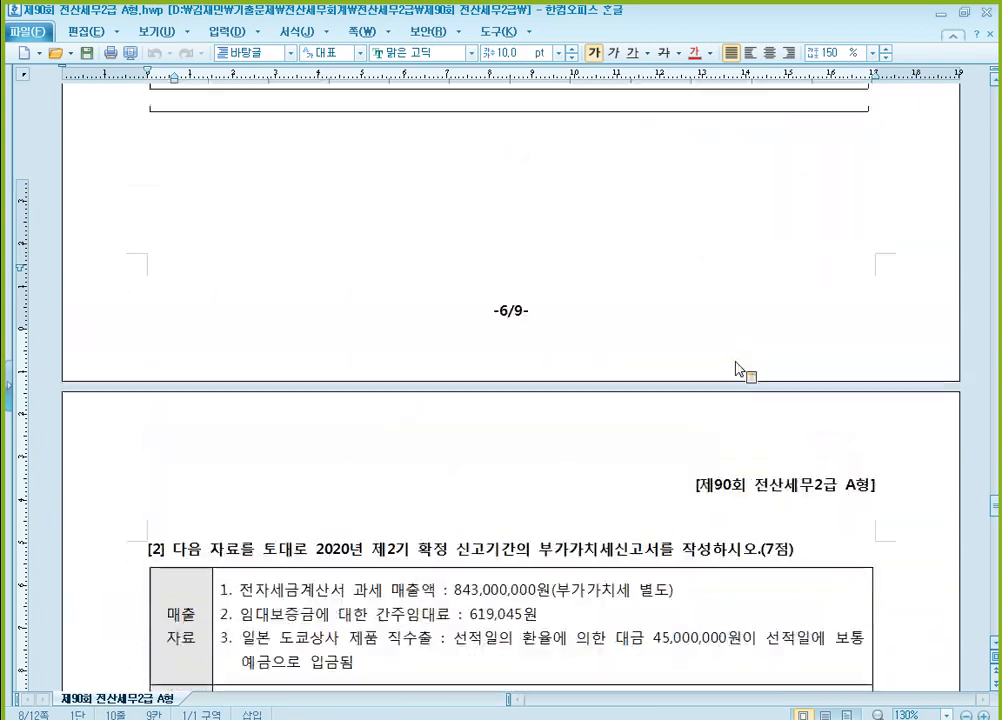
scroll(738, 370, up, 20)
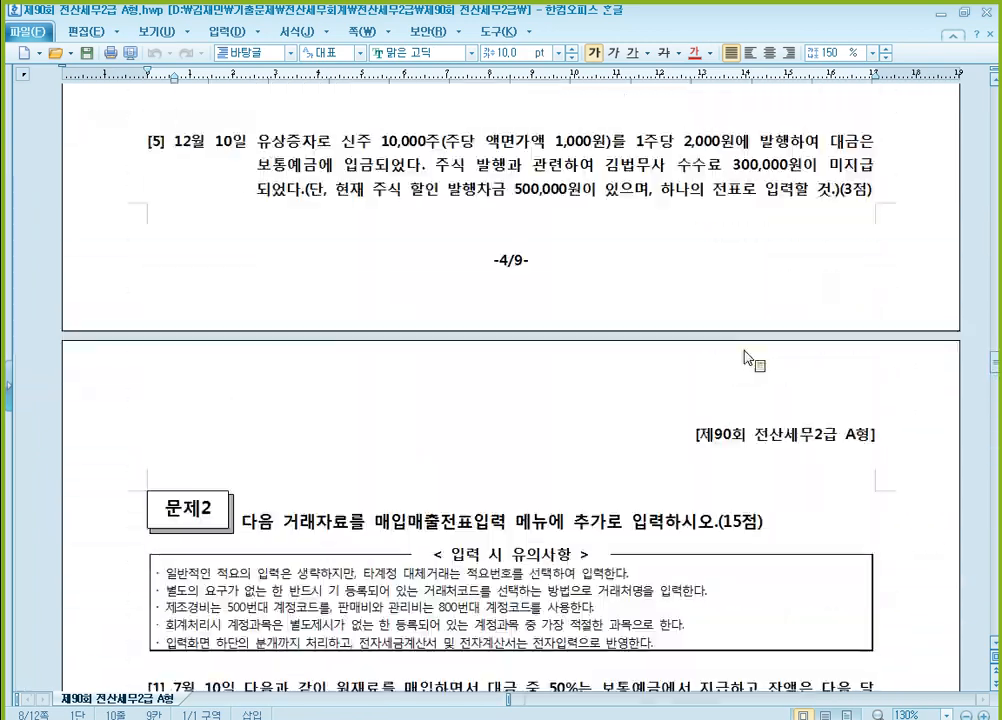
scroll(750, 365, up, 15)
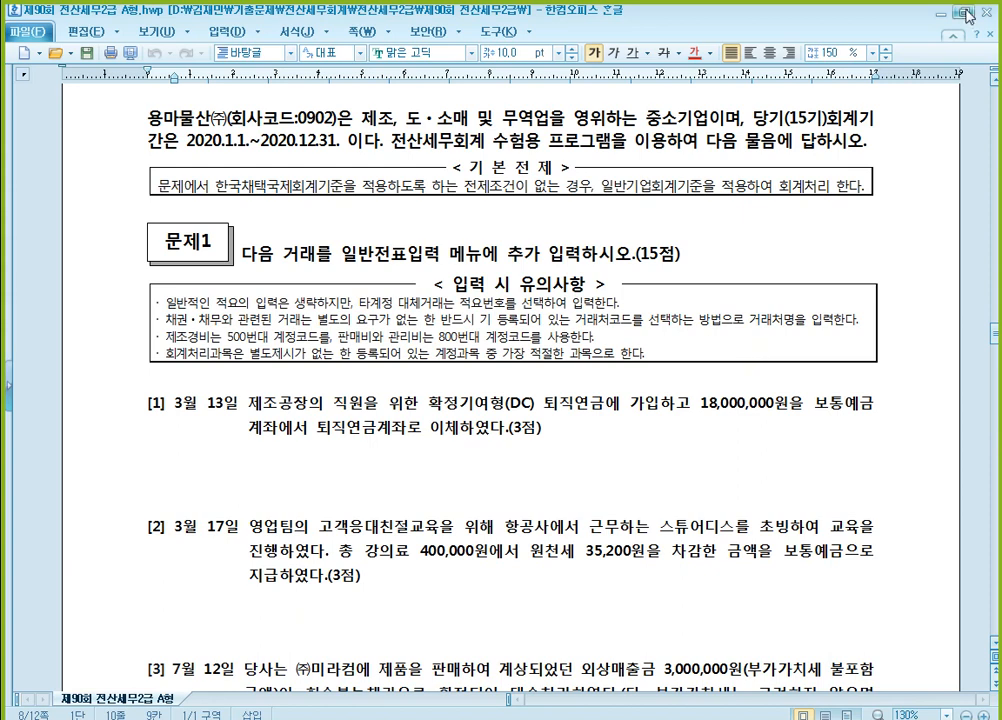
click(964, 14)
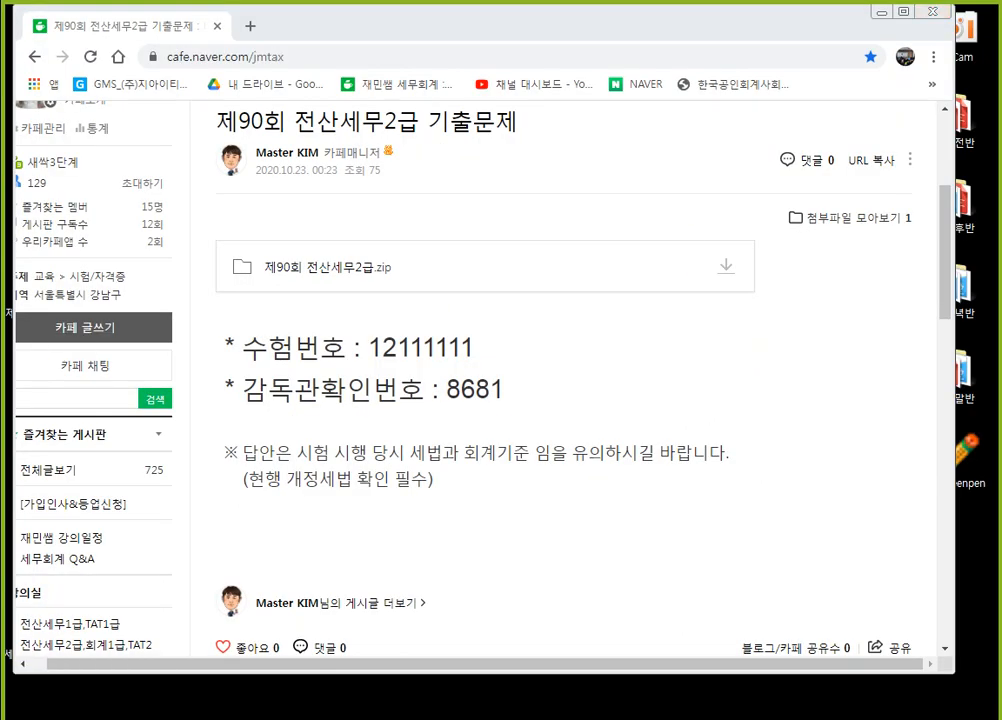
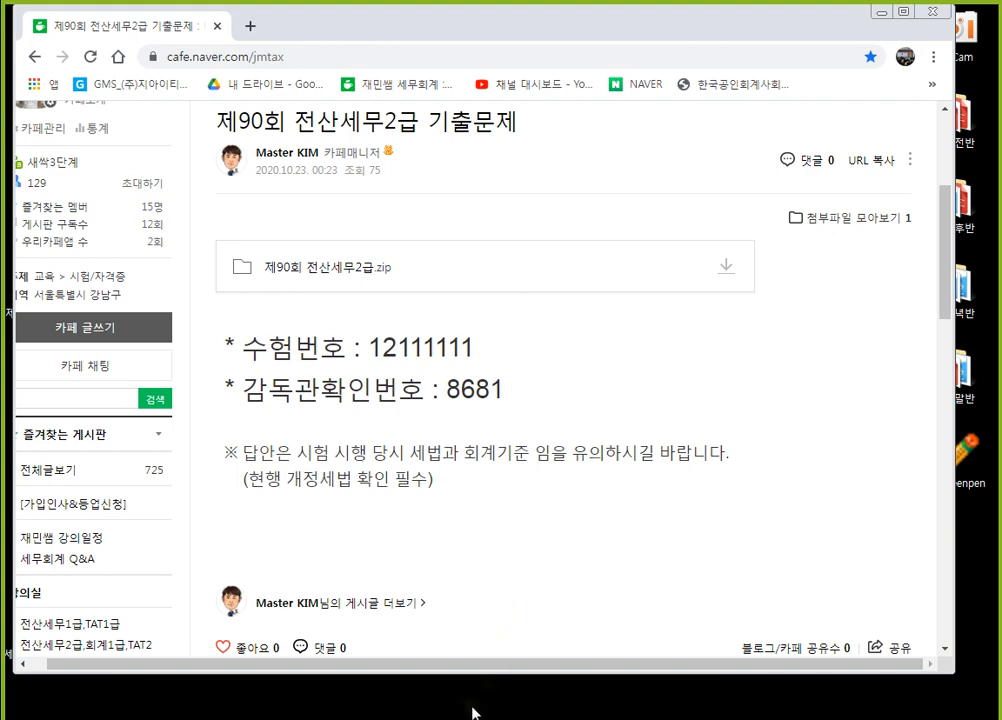
Switch to 제90회 전산세무2급 A형.hwp in 한컴오피스 한글 and bring 문제1 questions [1] to [4] into view
mouse_move(485, 719)
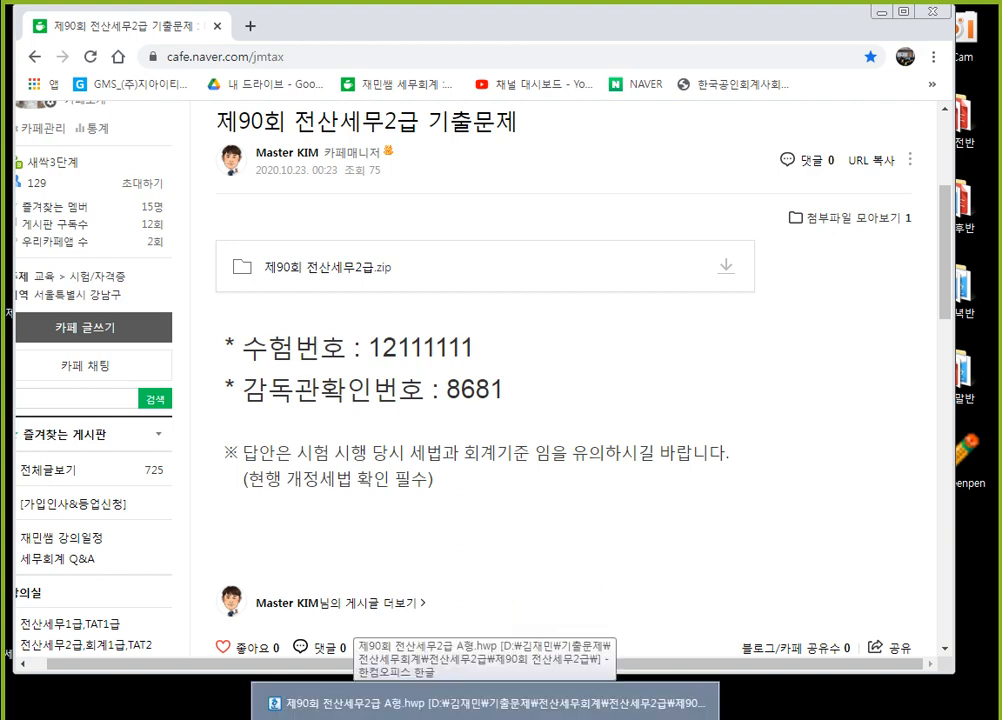
click(485, 703)
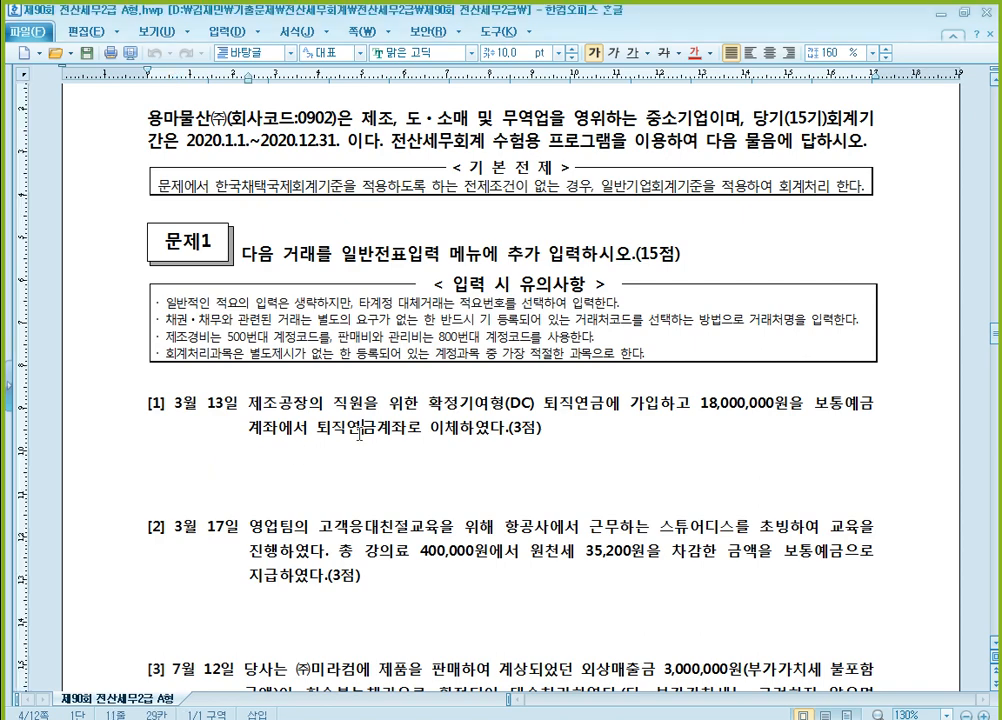
scroll(438, 424, down, 2)
scroll(438, 424, down, 4)
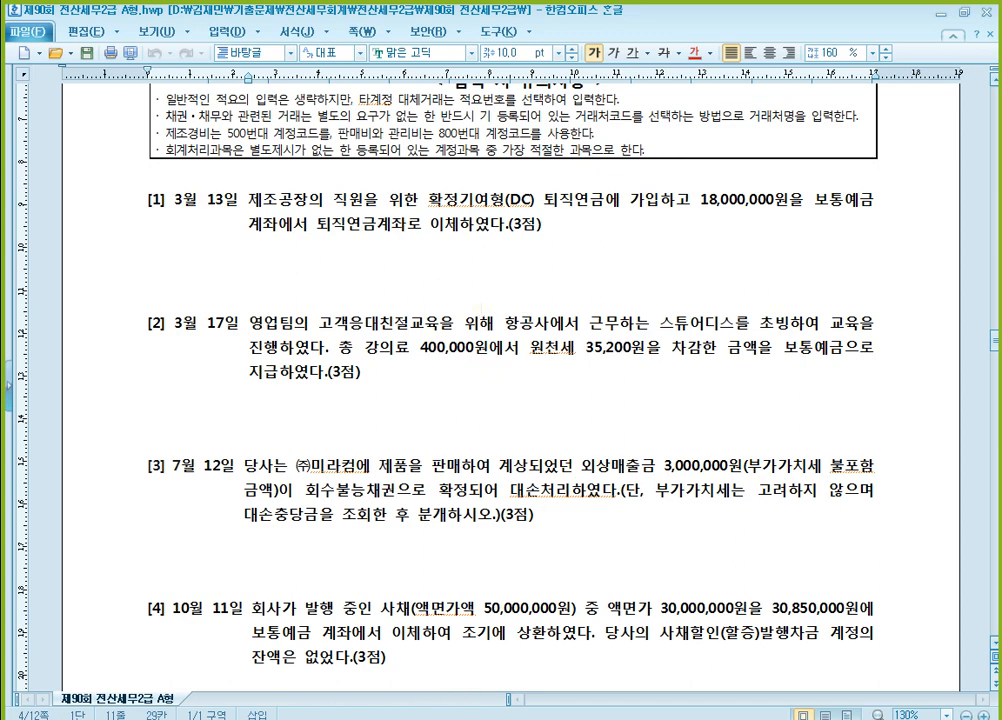
Open 일반전표입력 in KcLep, minimize the main KcLep window, and place the entry window below question [1] of the exam document
click(447, 718)
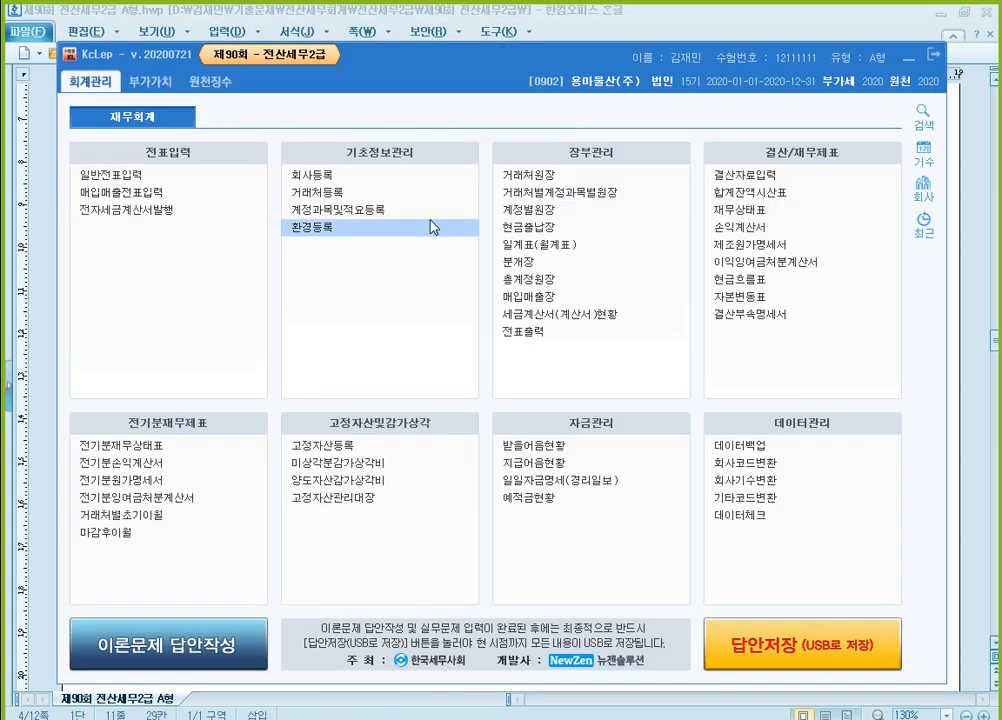
click(178, 175)
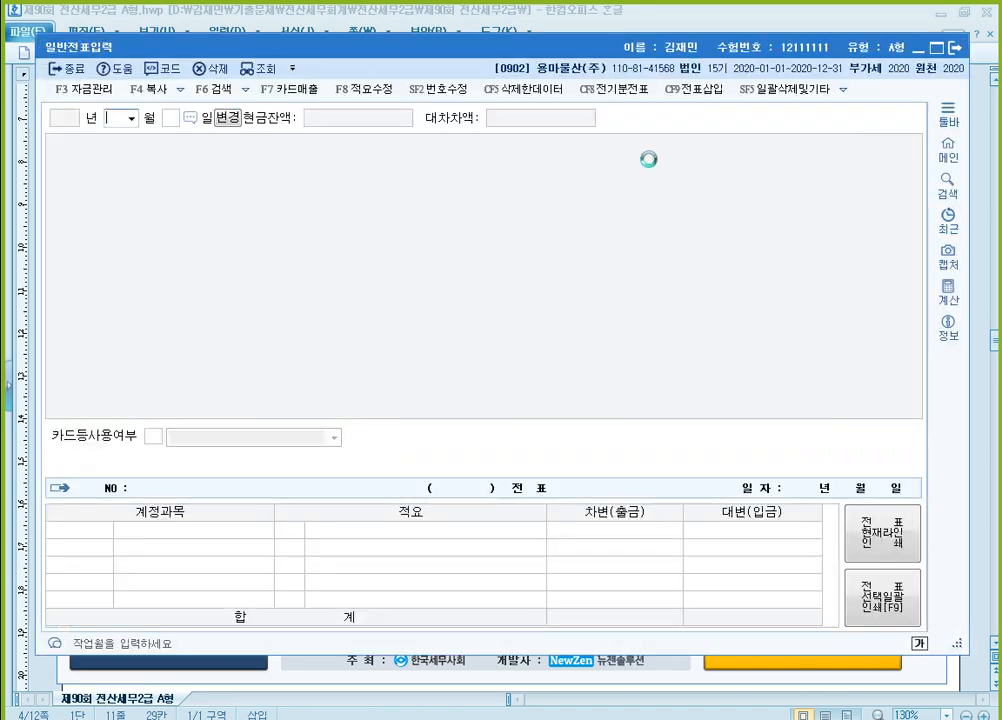
drag(713, 37, 713, 188)
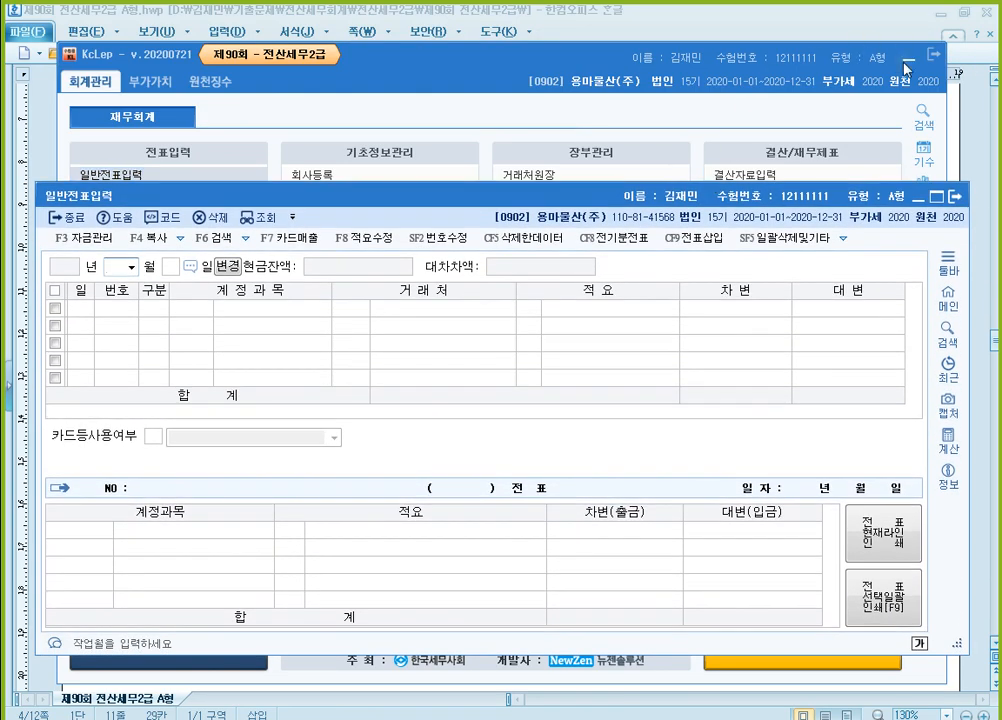
click(908, 60)
click(618, 147)
scroll(622, 183, down, 1)
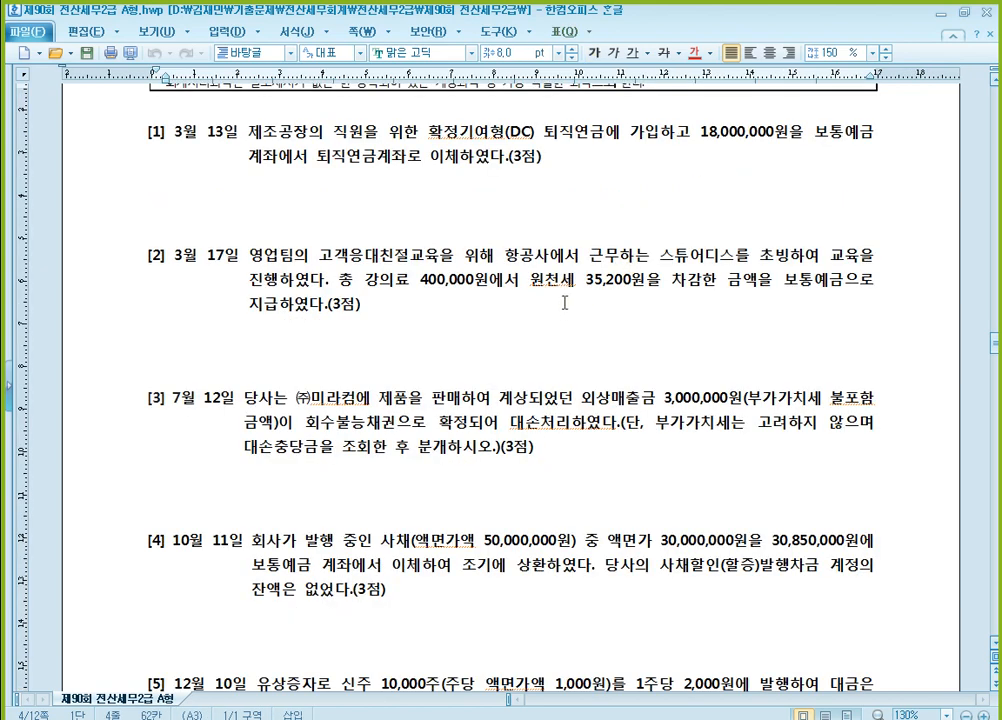
key(alt+Tab)
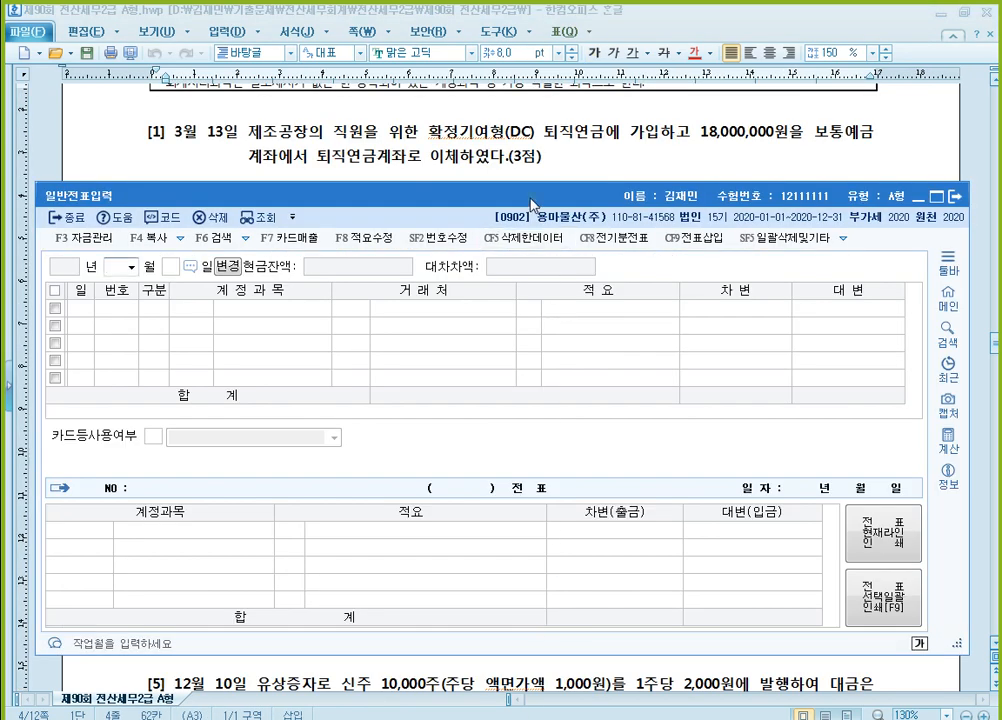
drag(531, 199, 530, 253)
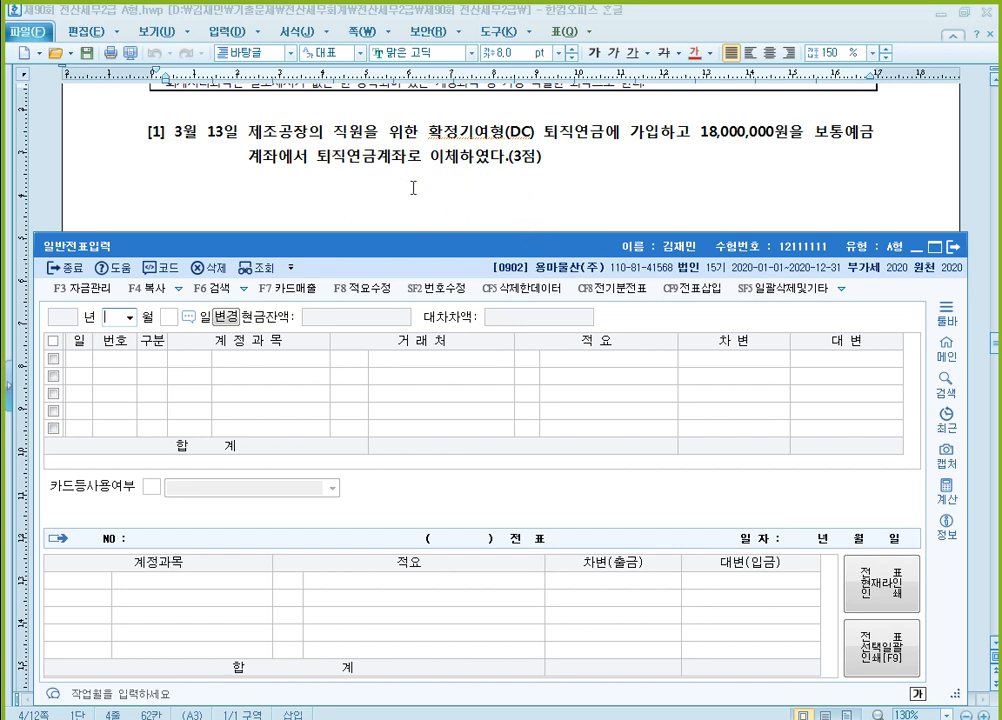
Set the 일반전표입력 date to month 3, day 13 for question [1]
text(3)
key(Return)
text(1)
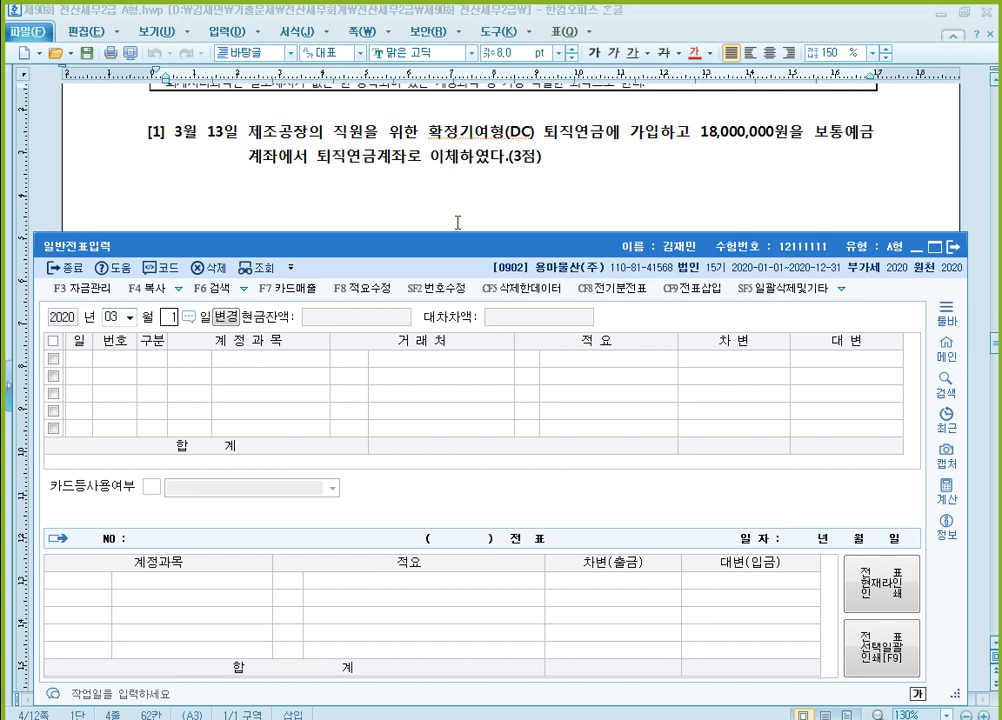
text(3)
key(Return)
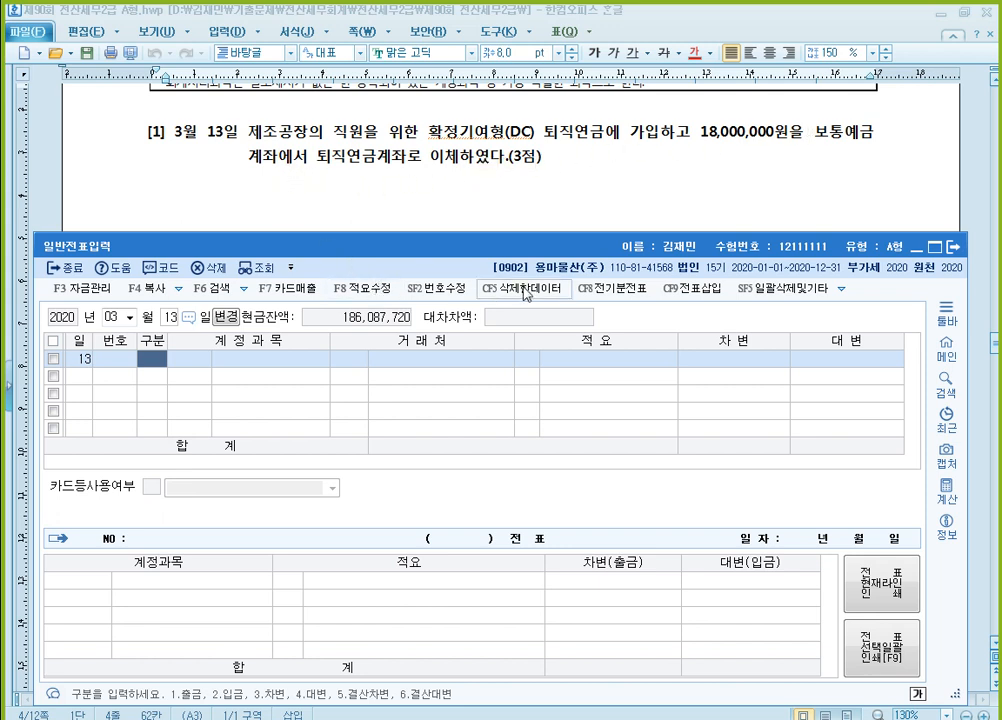
Add a 대변 line to the March 13 voucher for account 0103 보통예금 with 18,000,000
text(4)
key(Return)
text(103)
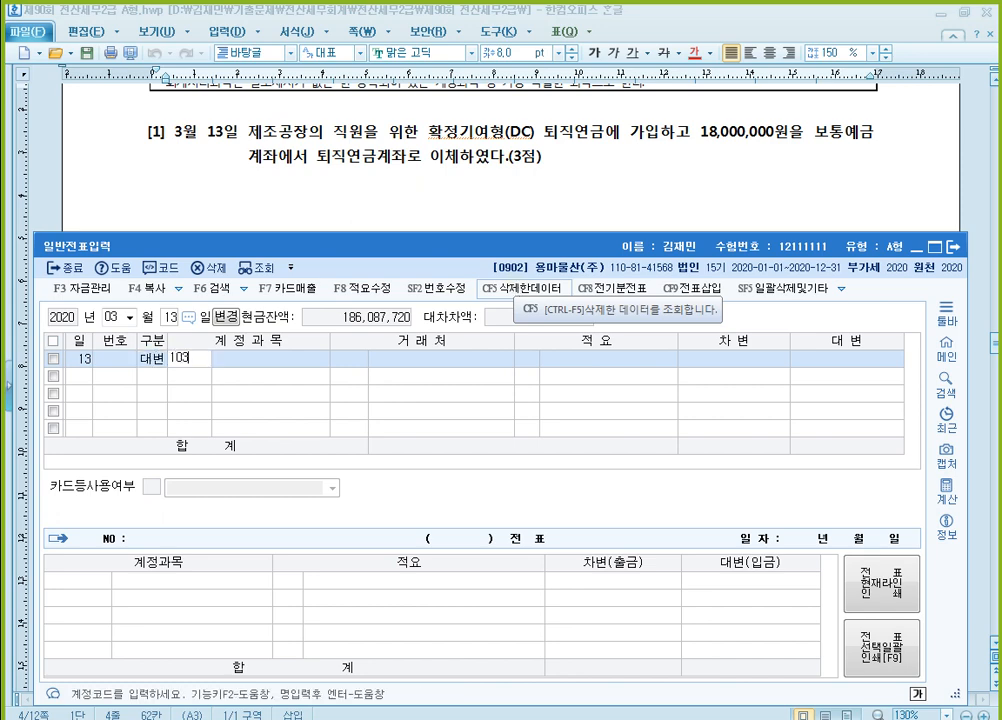
key(Return)
key(Return)
key(Return)
text(18)
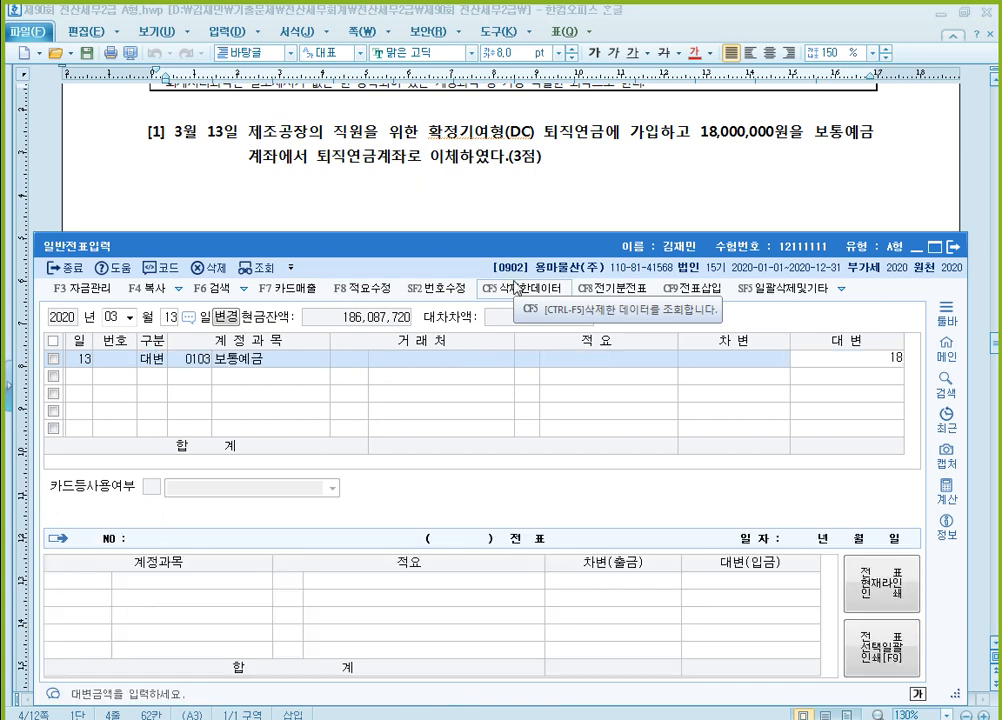
text(,000,000)
key(Return)
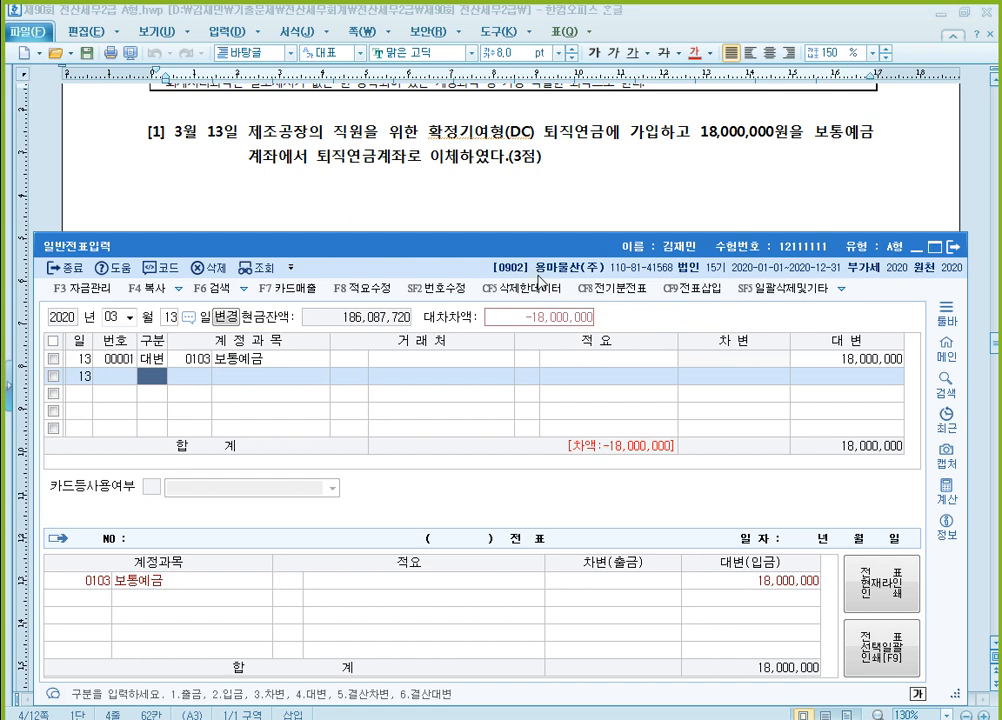
Add a 차변 line to the March 13 voucher for 0508 퇴직급여 (제조원가) with 18,000,000
text(3)
key(Return)
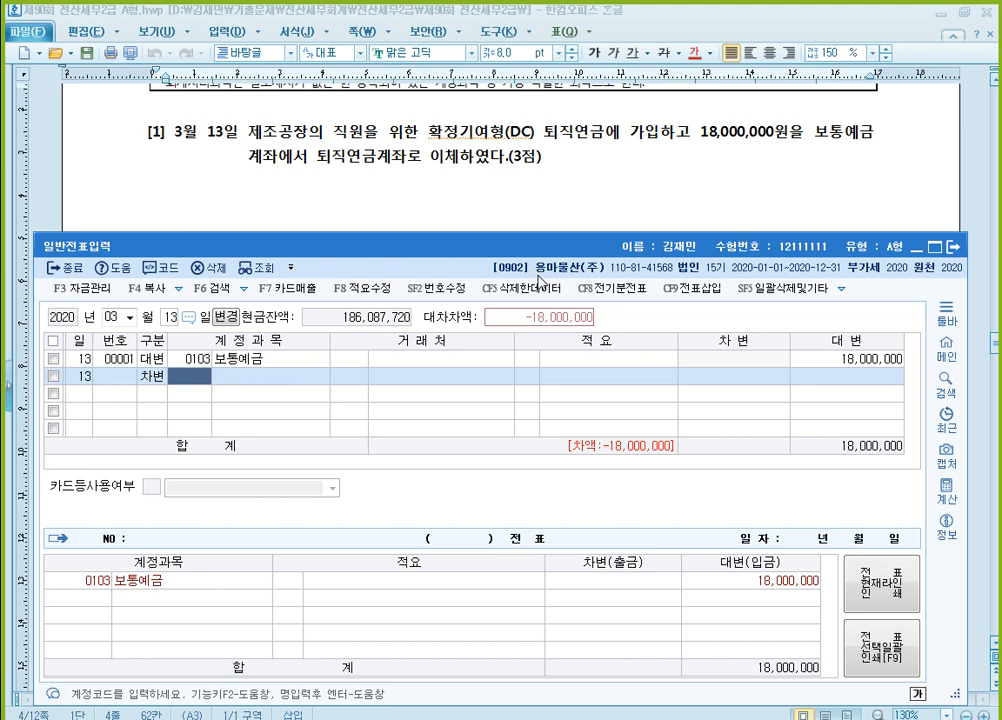
text(퇴직)
key(Return)
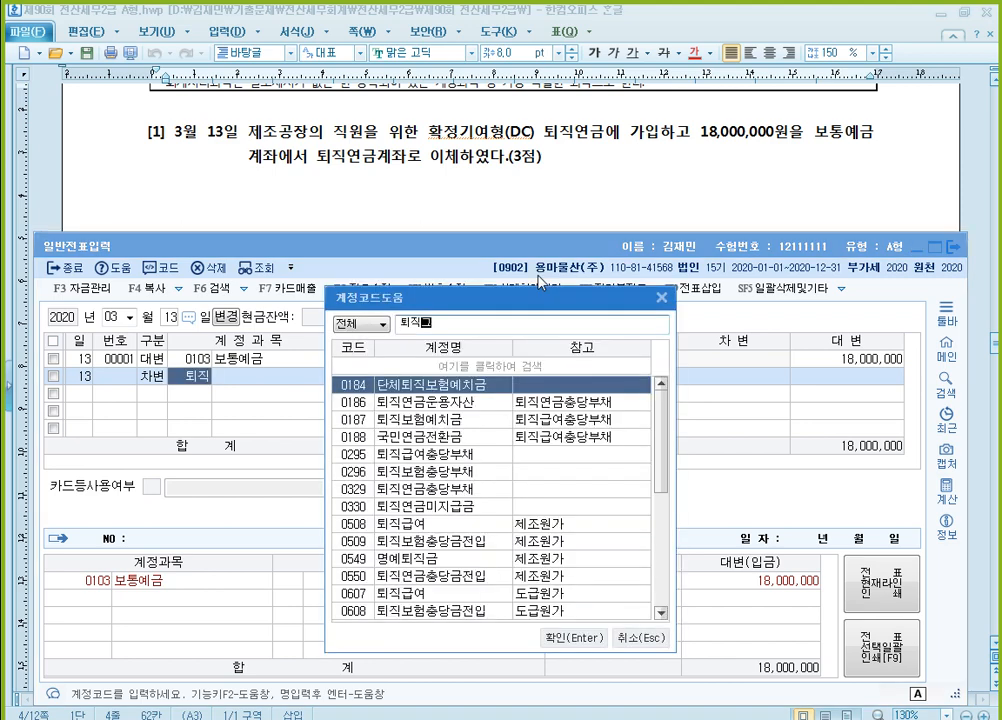
text(급)
key(Down)
key(Down)
key(Down)
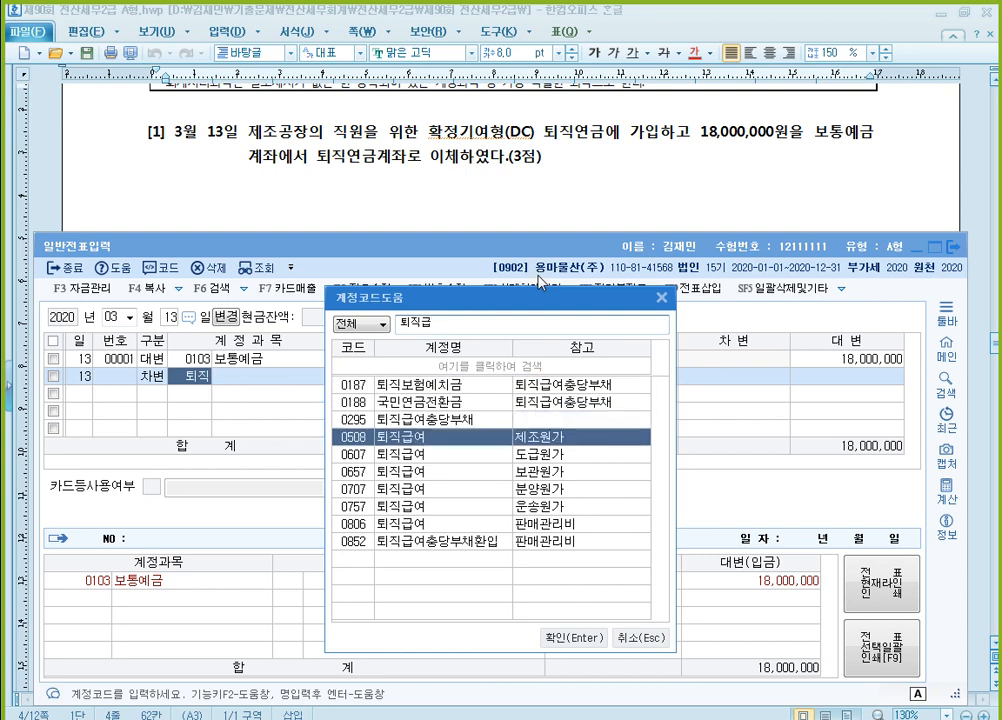
key(Return)
key(Return)
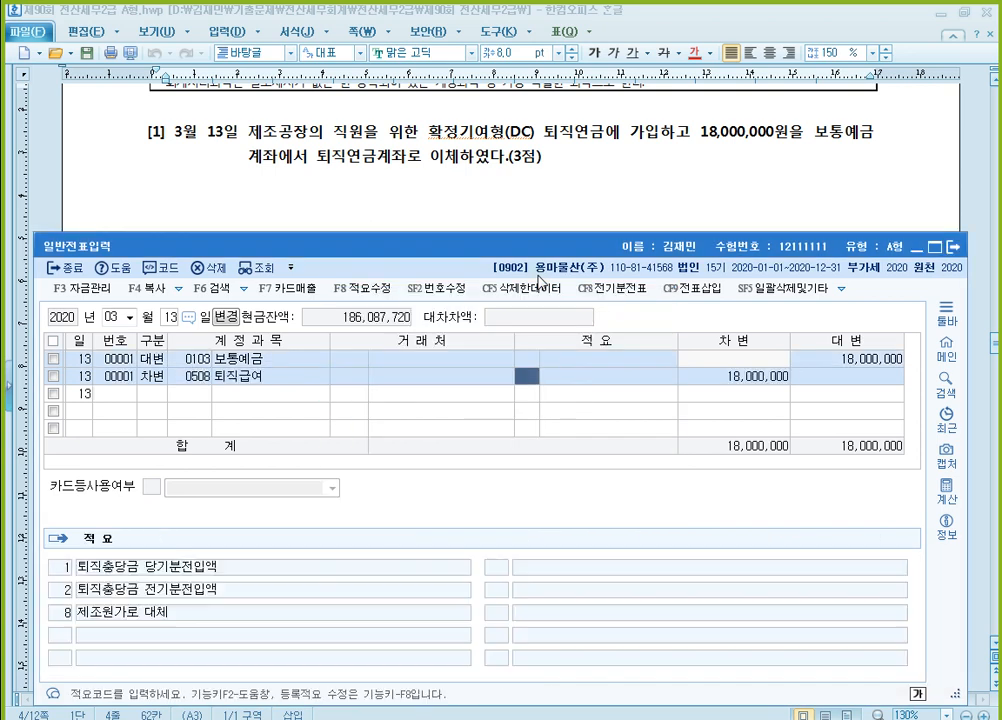
key(Return)
key(Return)
key(Return)
key(Up)
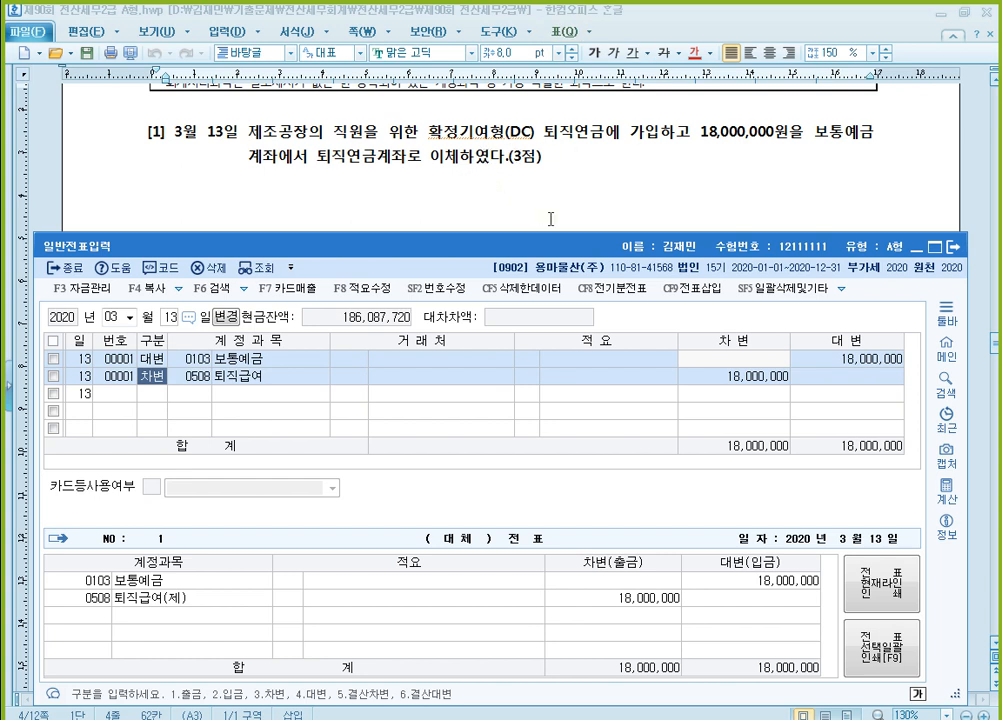
Bring question [2] into view above the 일반전표입력 window and set the voucher day to 17
click(600, 189)
scroll(575, 190, down, 3)
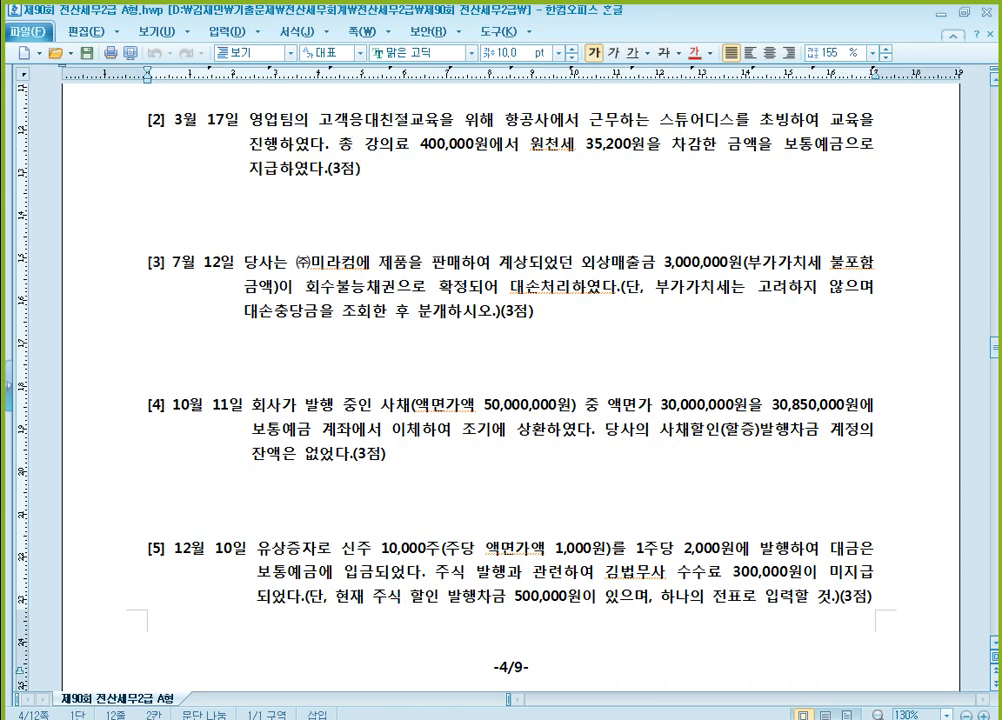
click(430, 718)
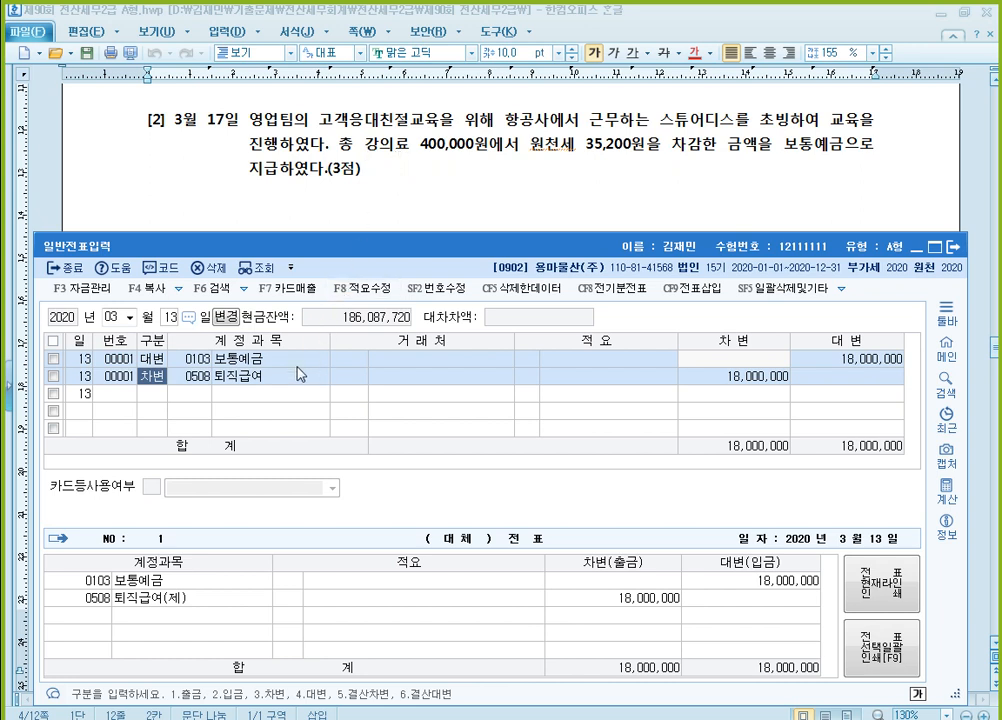
click(170, 317)
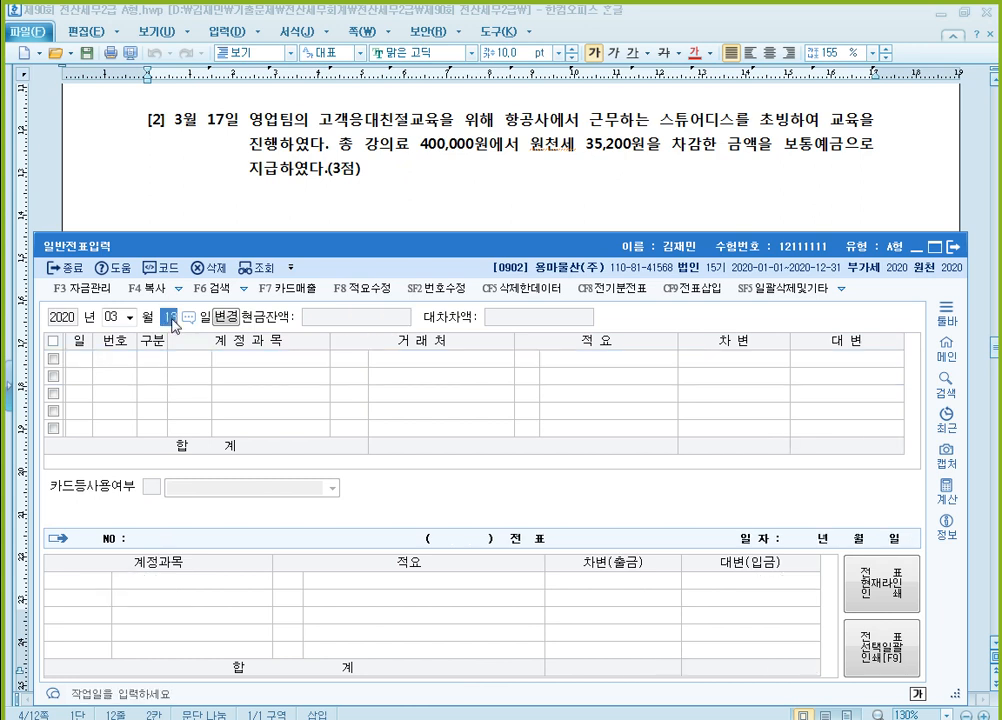
text(17)
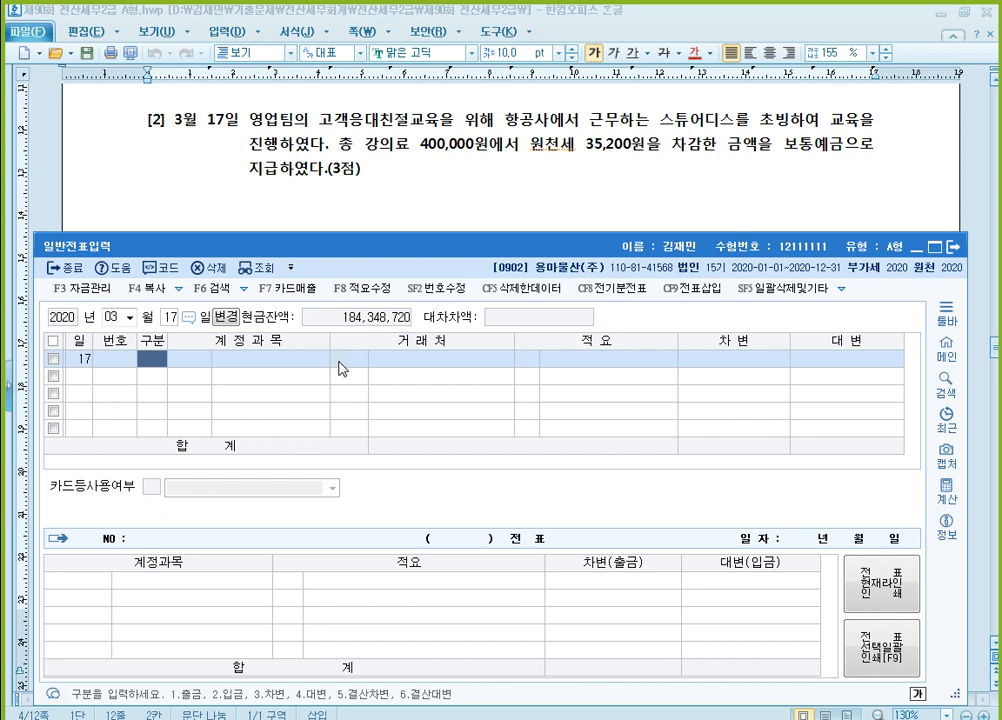
Enter a 차변 line on the March 17 voucher for 0825 교육훈련비 (판매관리비) with 400,000
text(3)
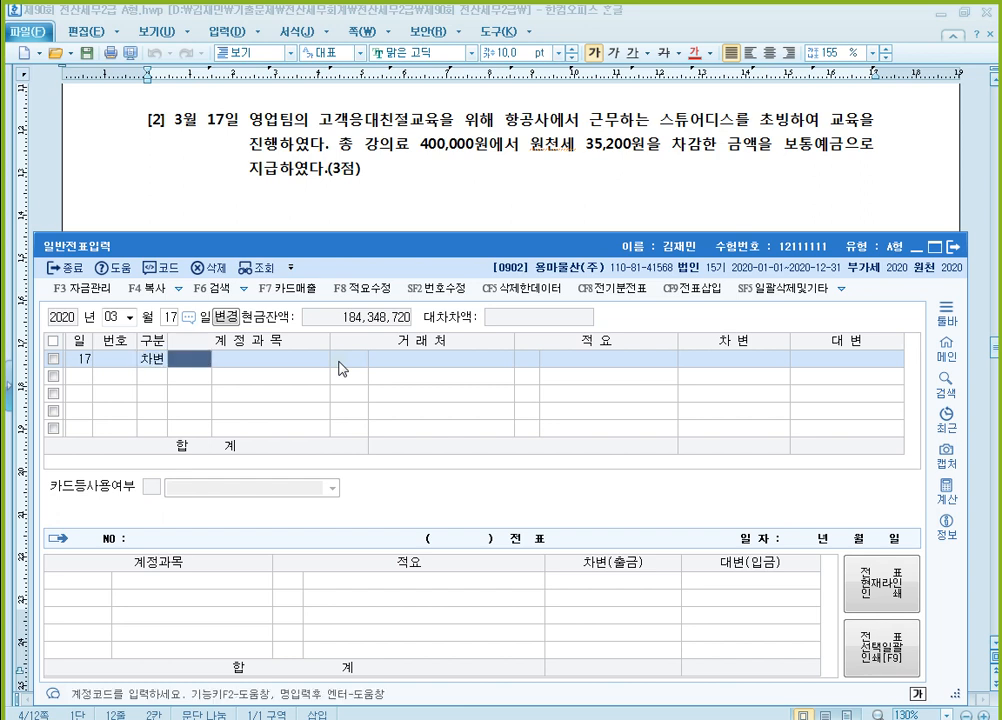
text(교육)
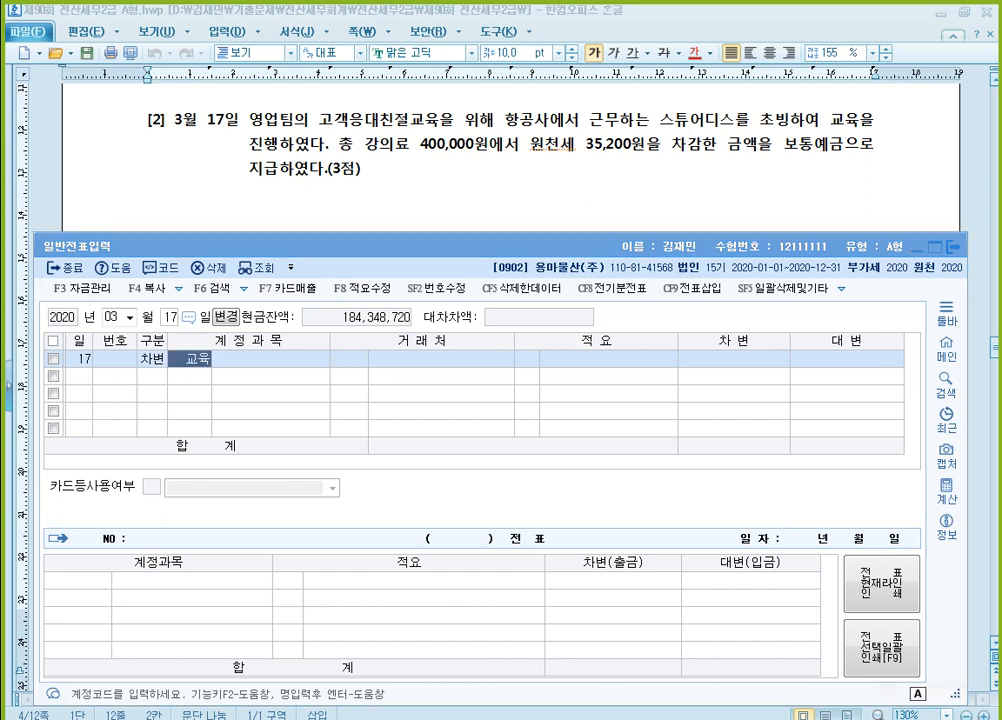
key(Return)
key(Down)
key(Down)
key(Down)
key(Down)
key(Down)
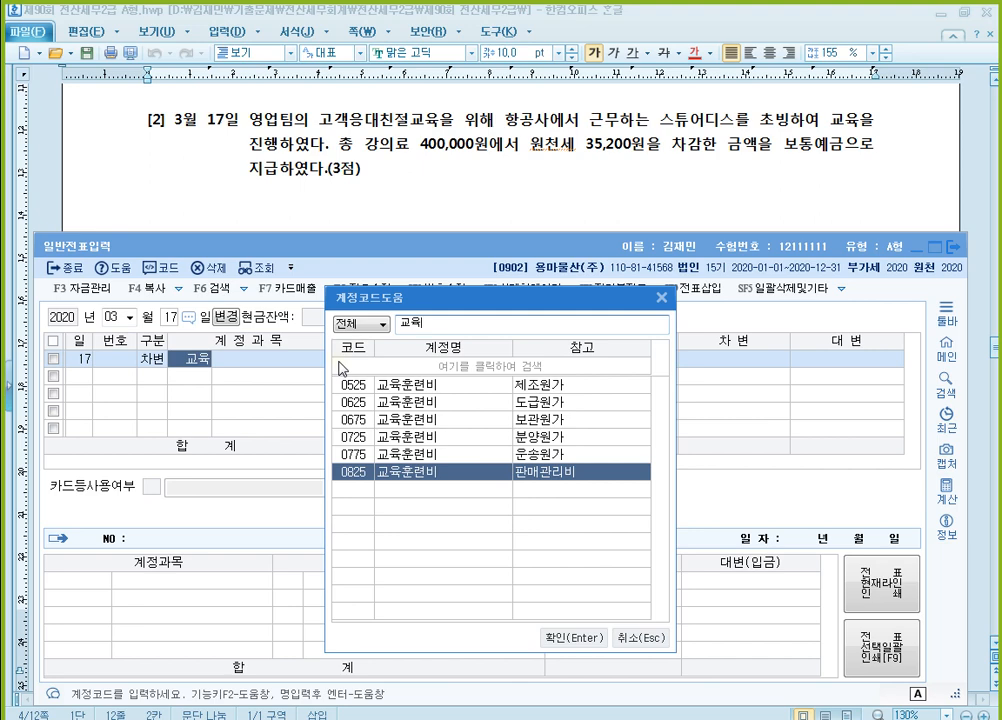
key(Return)
key(Return)
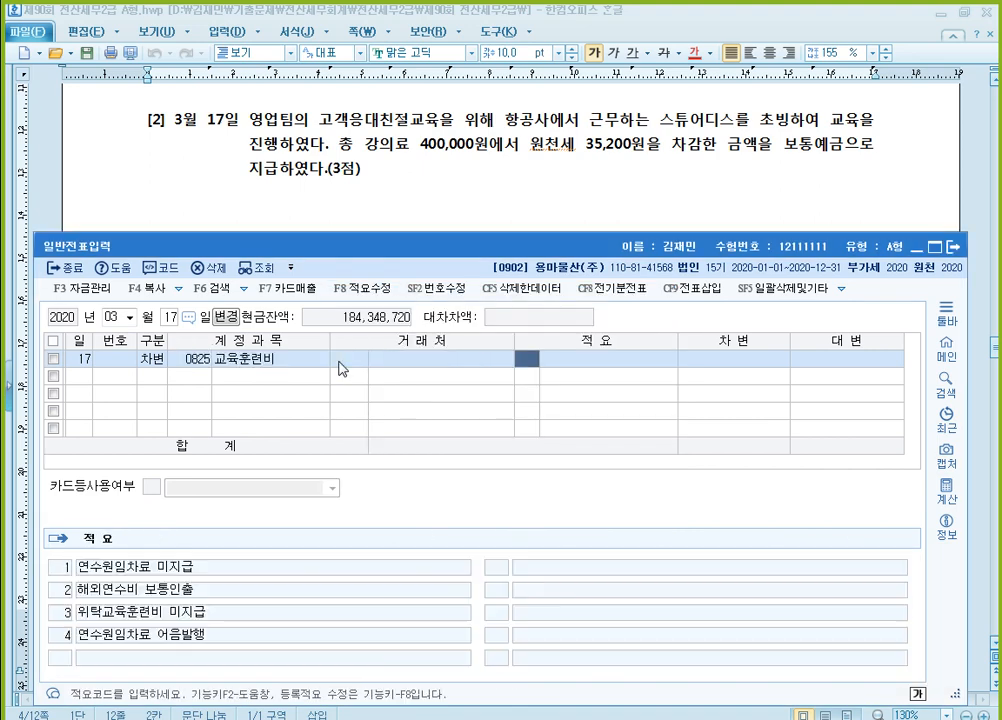
key(Return)
text(4000000)
key(Return)
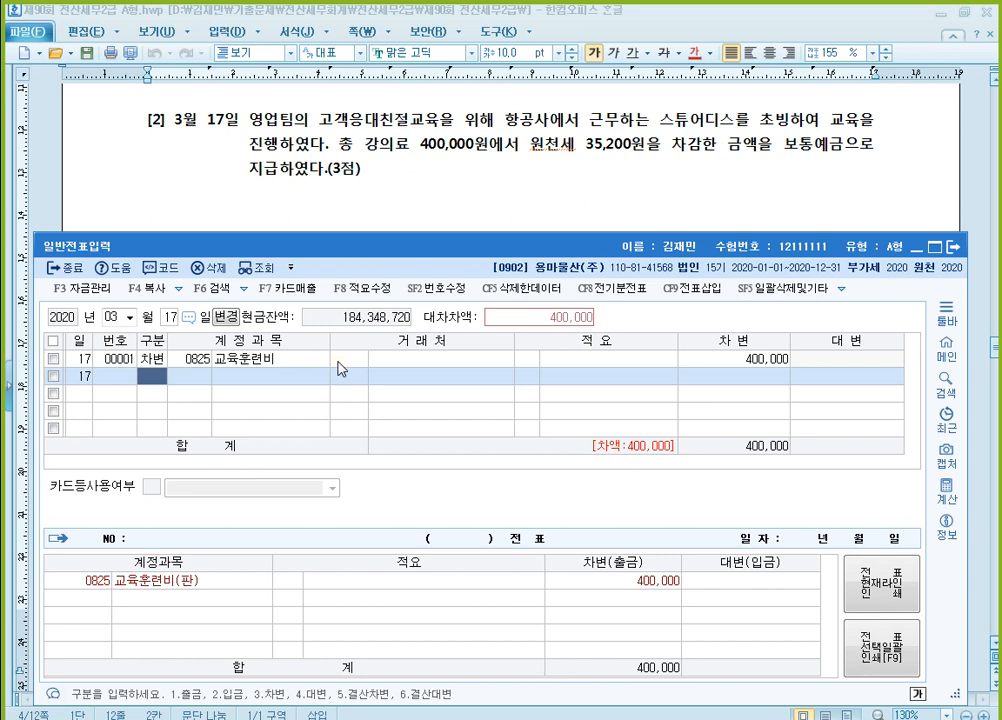
Add a 대변 line to the March 17 voucher for account 0254 예수금 with 35,200
text(4)
key(Return)
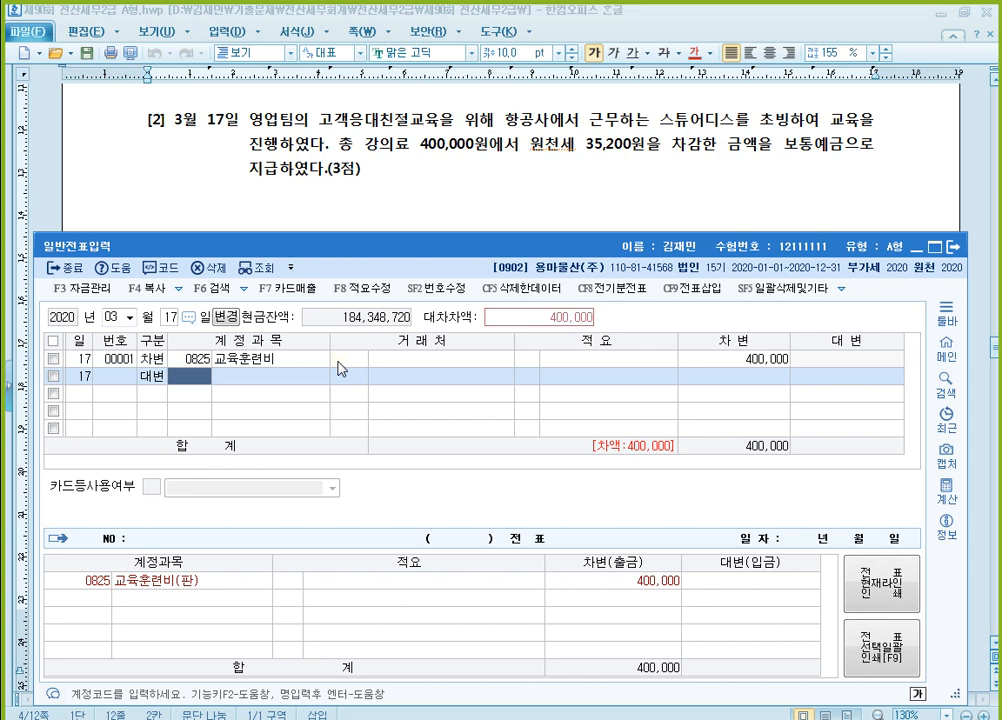
text(254)
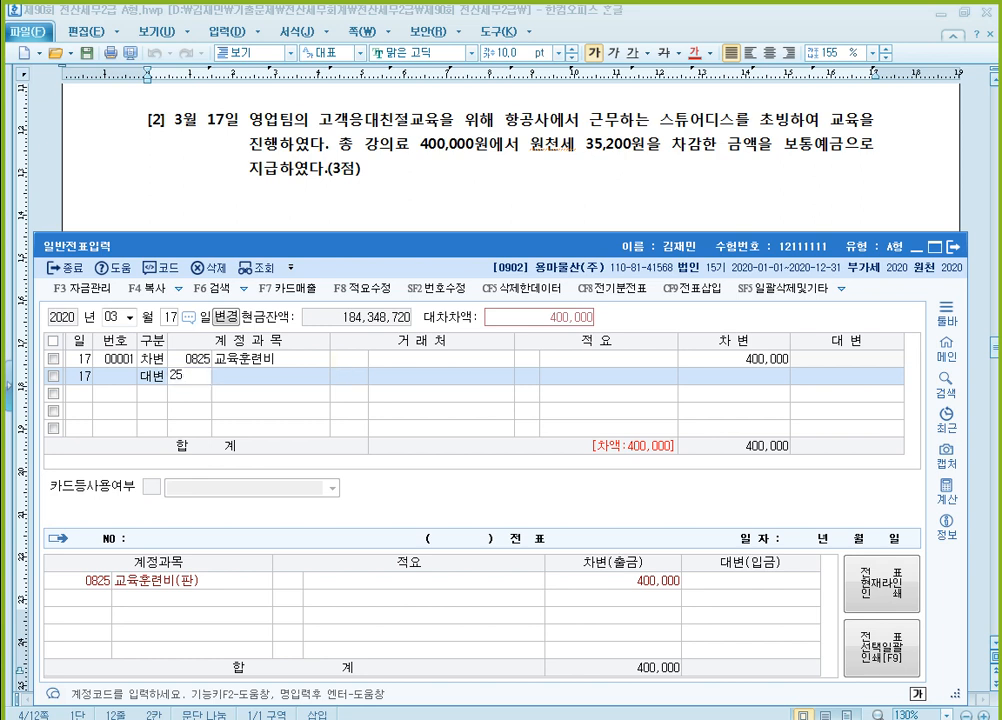
key(Return)
key(Return)
key(Return)
key(Return)
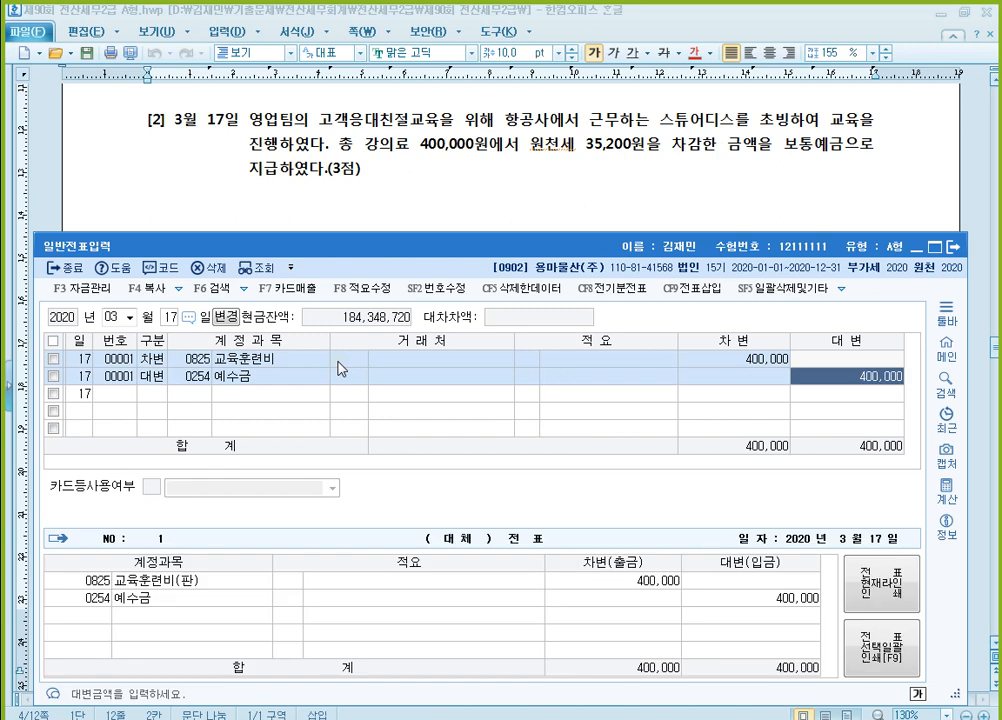
text(35200)
key(Return)
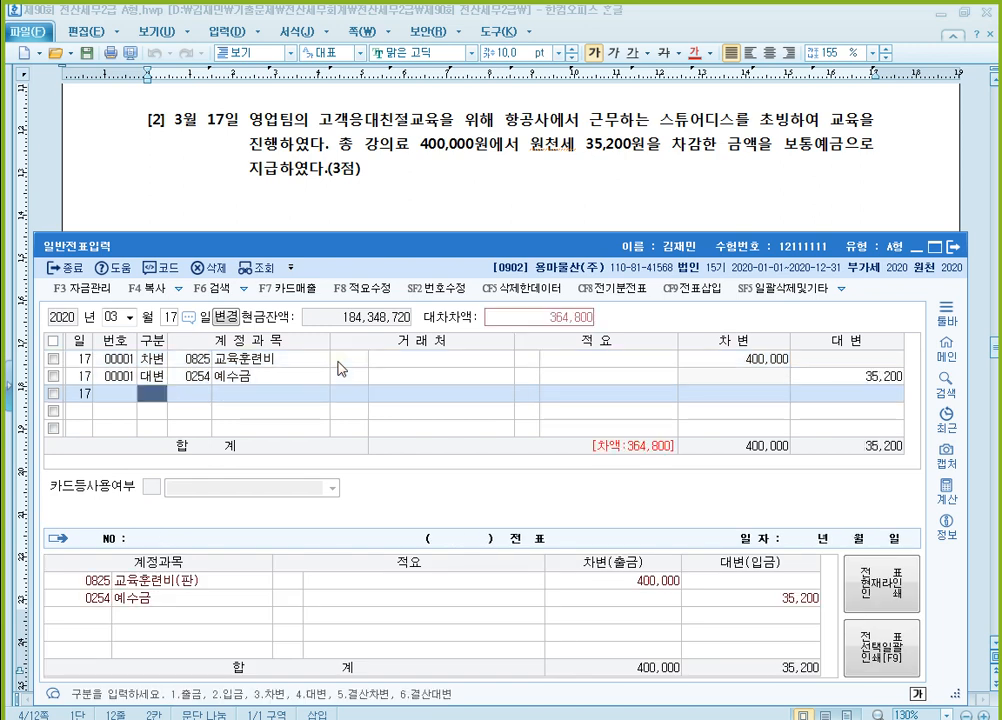
Complete the March 17 voucher with a 대변 line for 0103 보통예금 of 364,800
text(4)
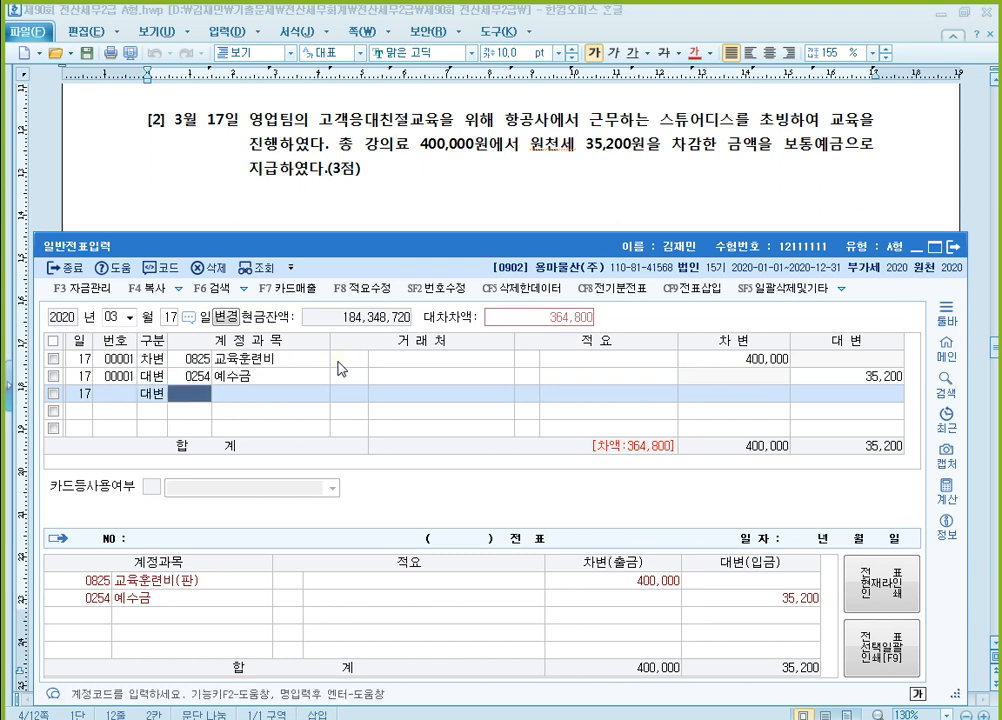
text(103)
key(Return)
key(Return)
key(Return)
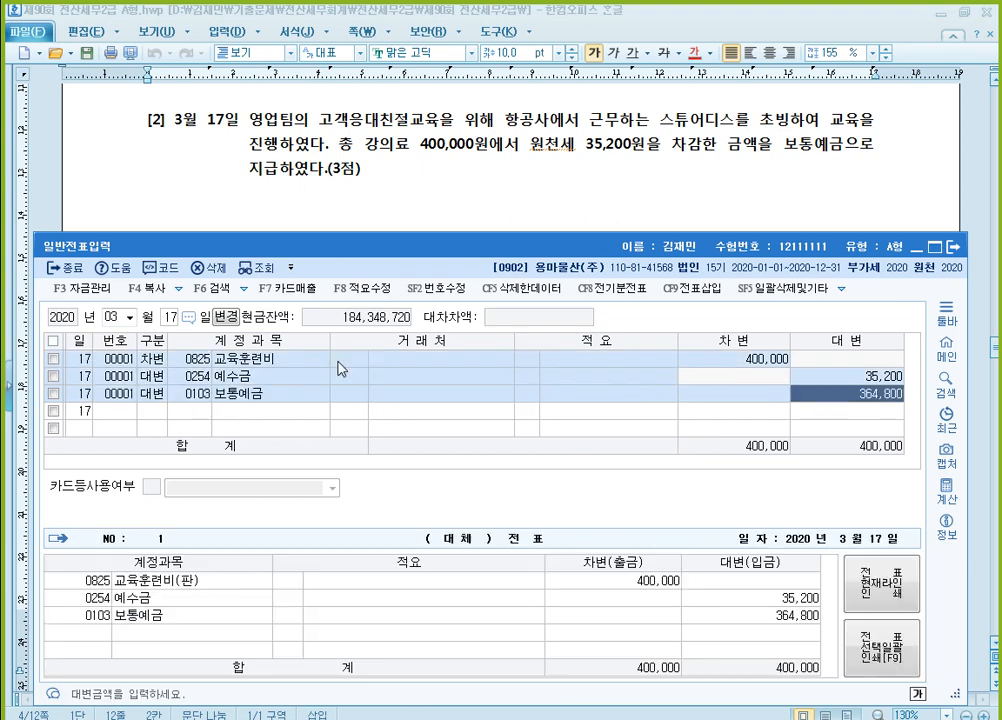
key(Return)
key(Up)
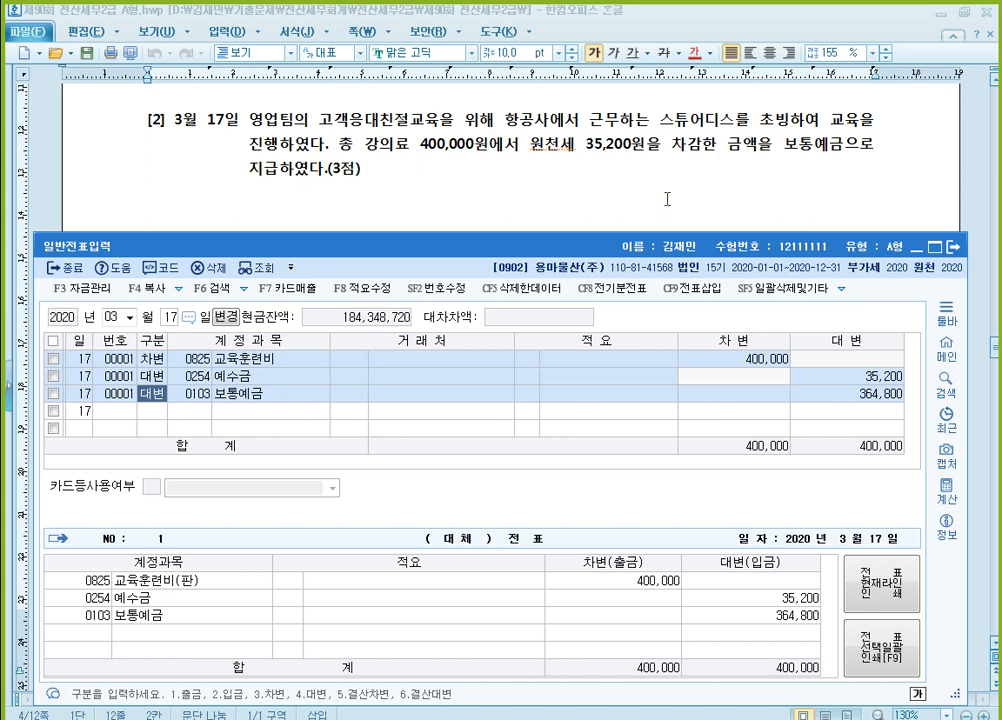
Bring question [3] of the exam document into view above the 일반전표입력 window
click(630, 180)
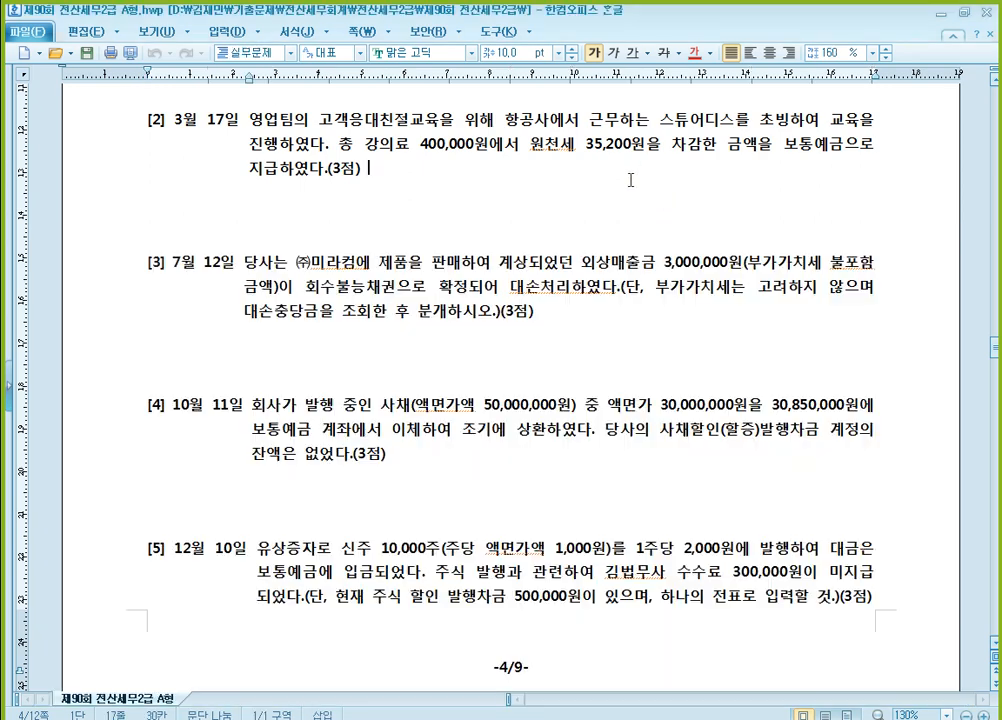
scroll(630, 180, down, 3)
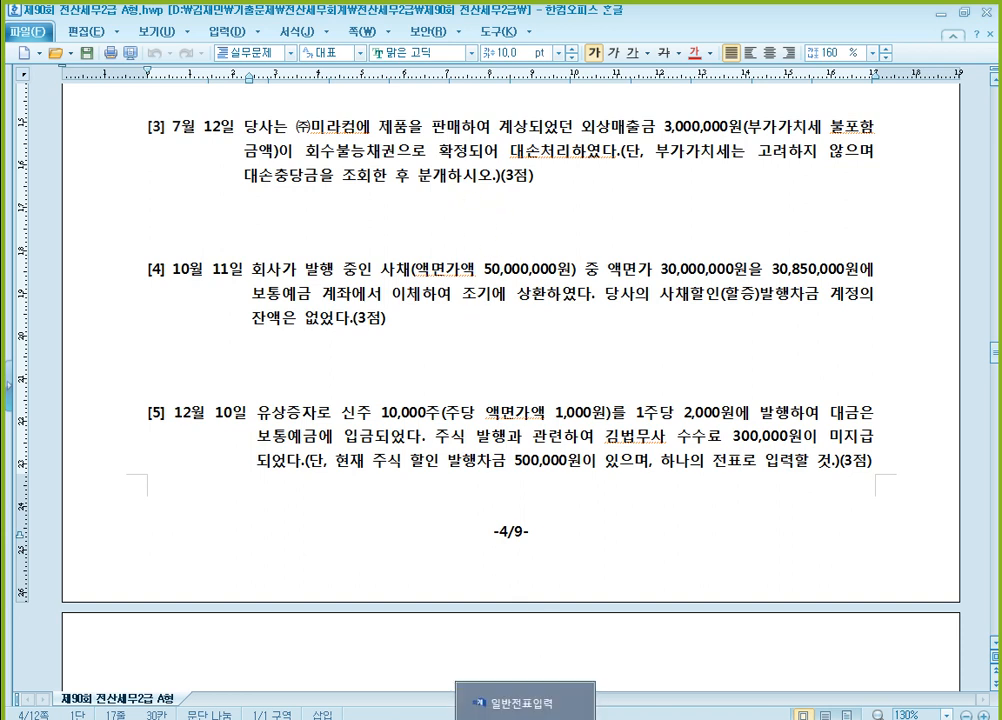
click(525, 714)
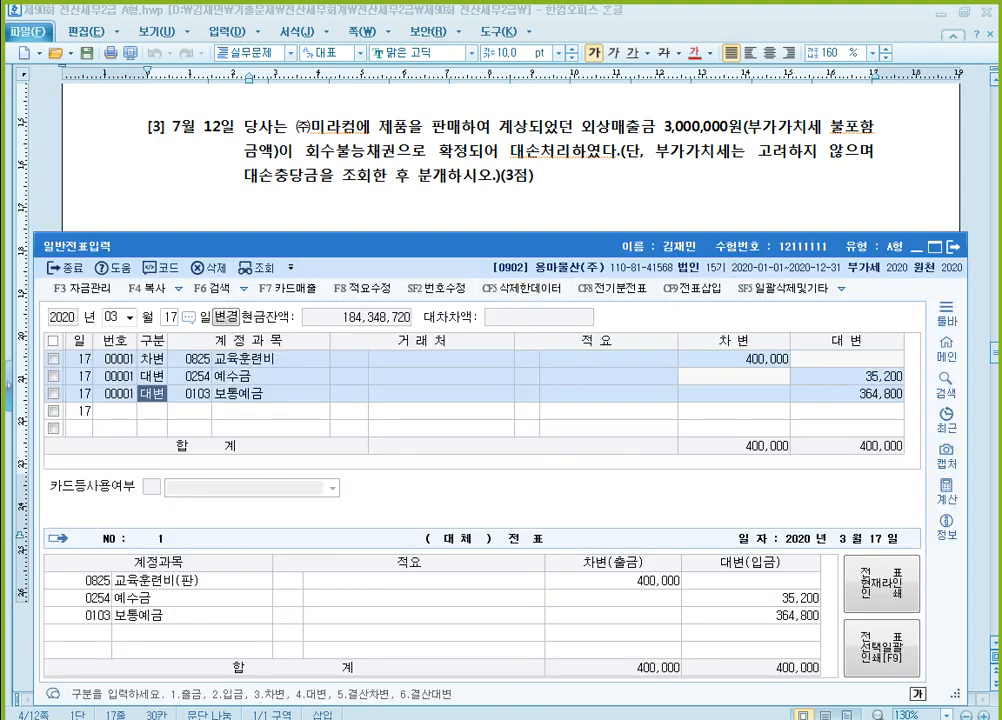
Look up the 외상매출금 row and its 대손충당금 balance in the 합계잔액시산표 as of July 12, 2020, and return to 일반전표입력
mouse_move(445, 715)
click(445, 715)
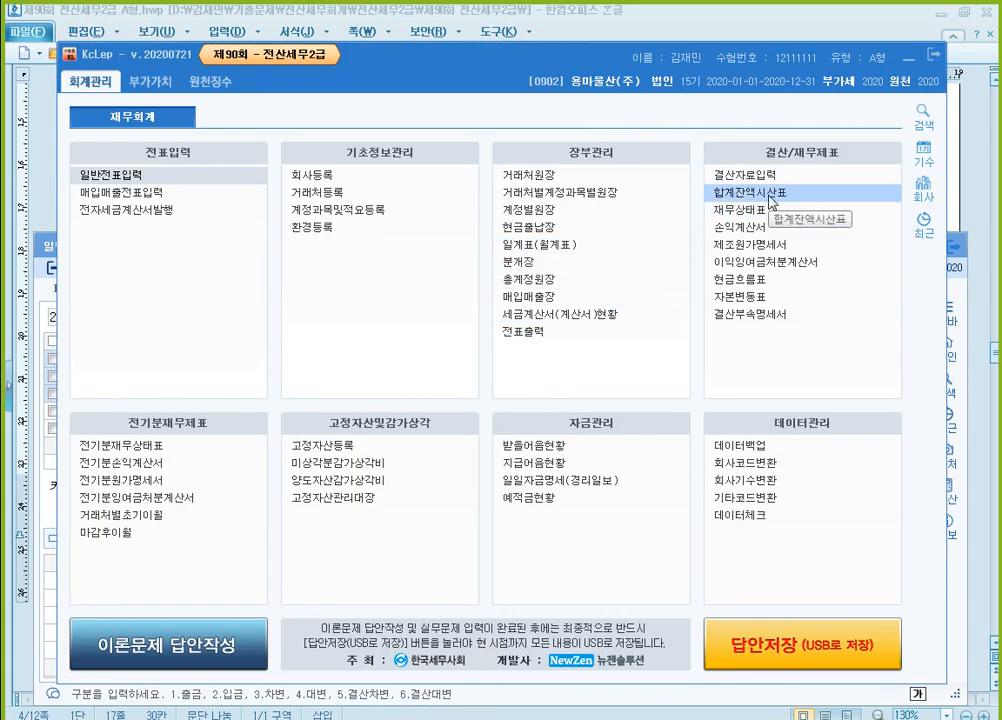
key(ctrl)
key(ctrl)
click(806, 198)
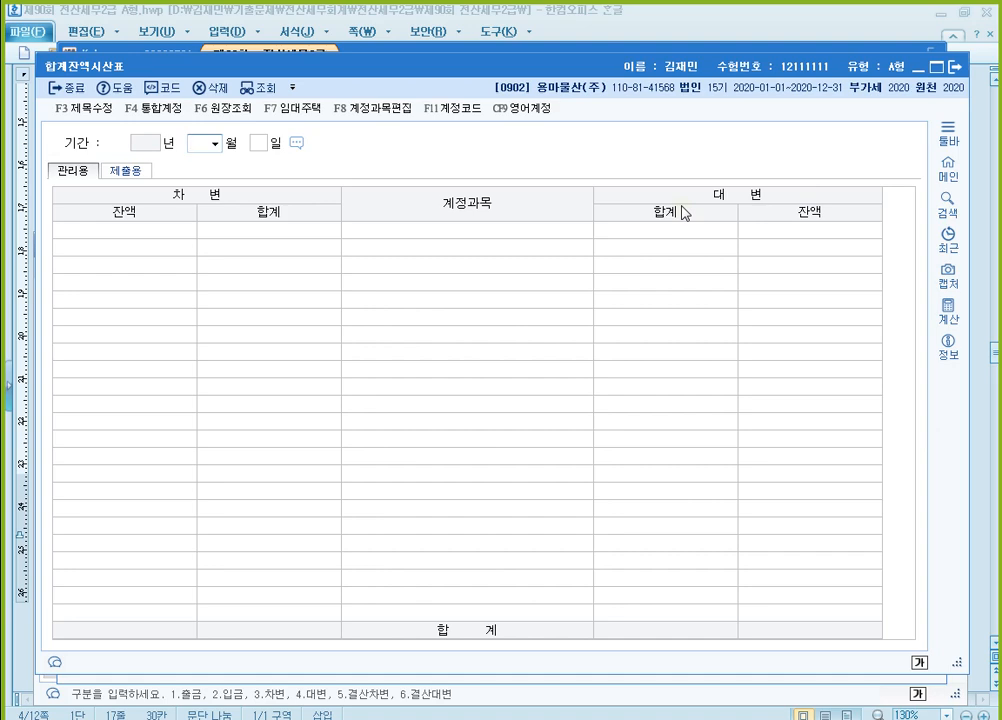
text(12)
key(Return)
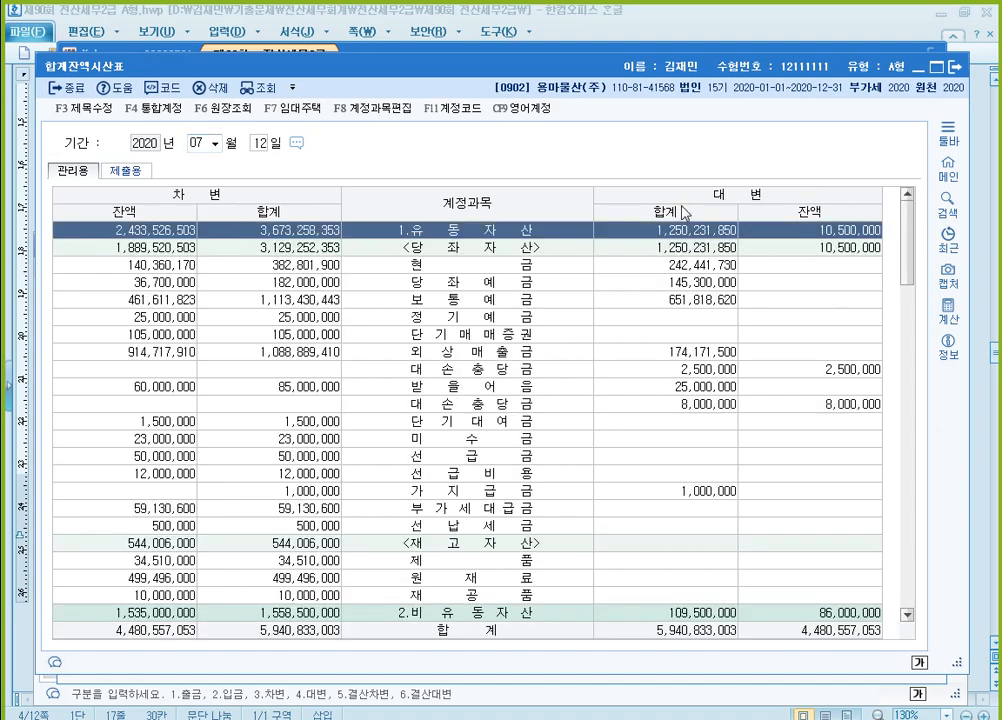
click(493, 354)
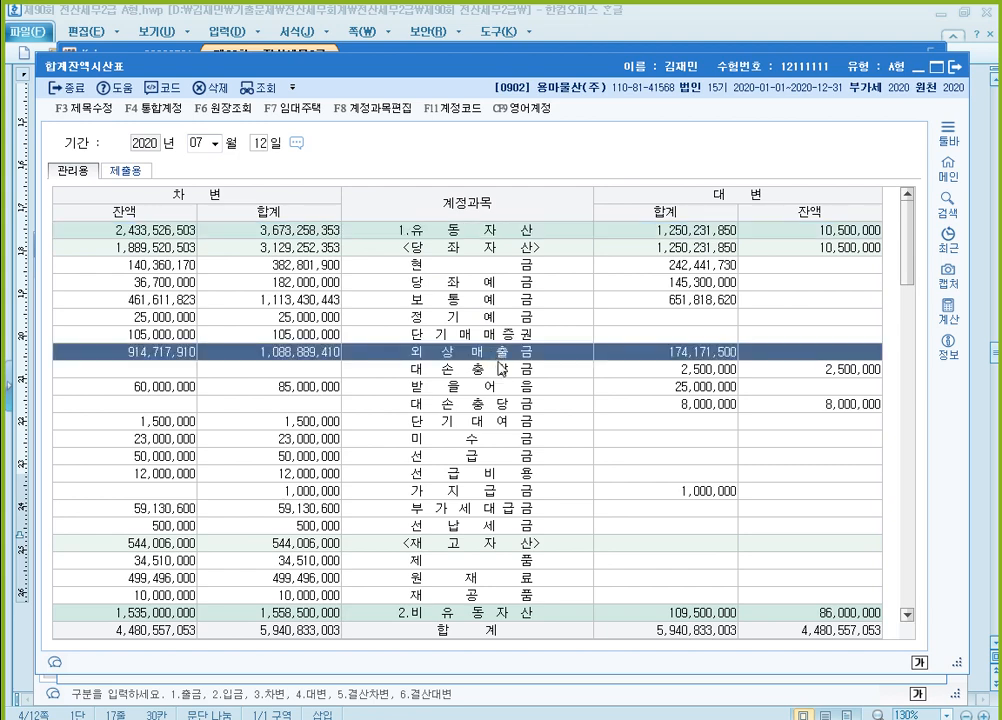
click(617, 370)
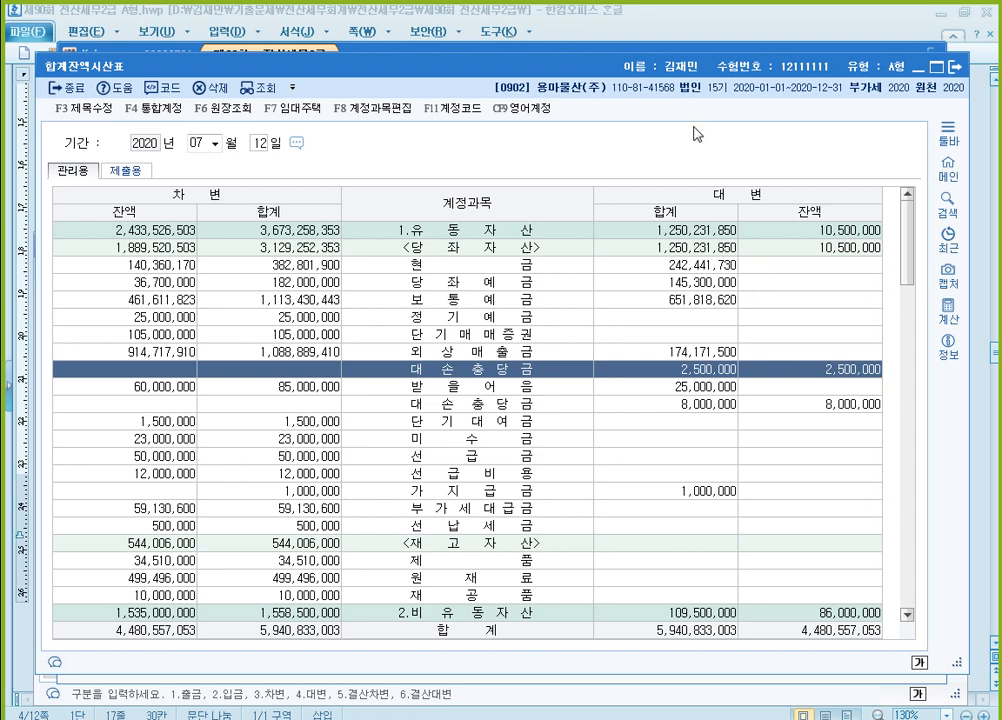
click(955, 70)
click(907, 58)
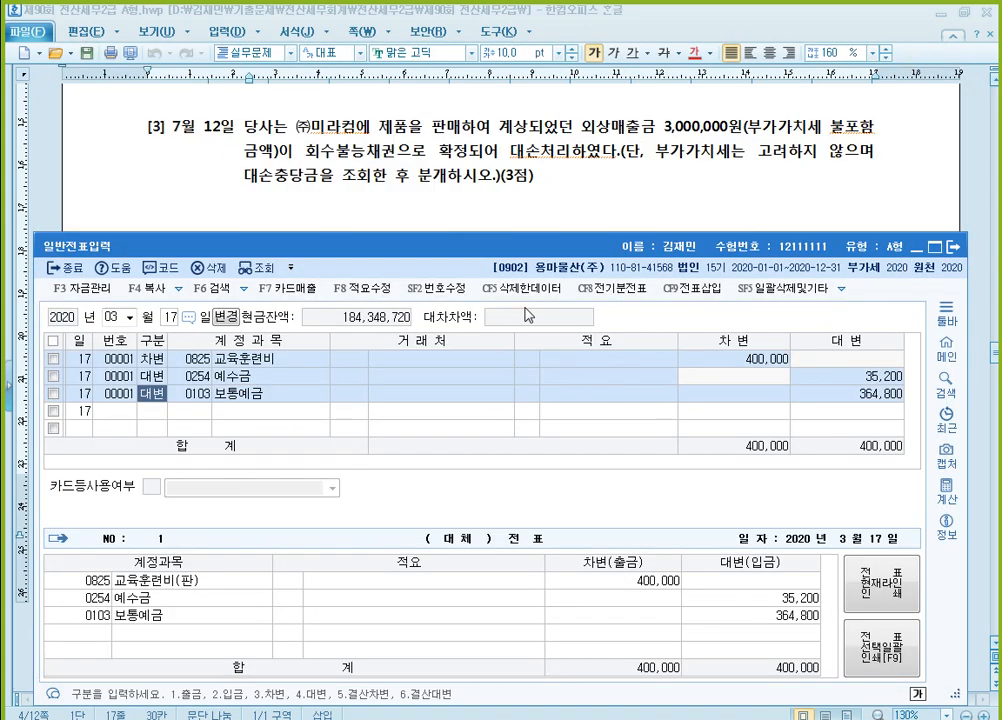
Set the voucher date in 일반전표입력 to July 12
click(112, 317)
text(07)
key(Return)
text(12)
key(Return)
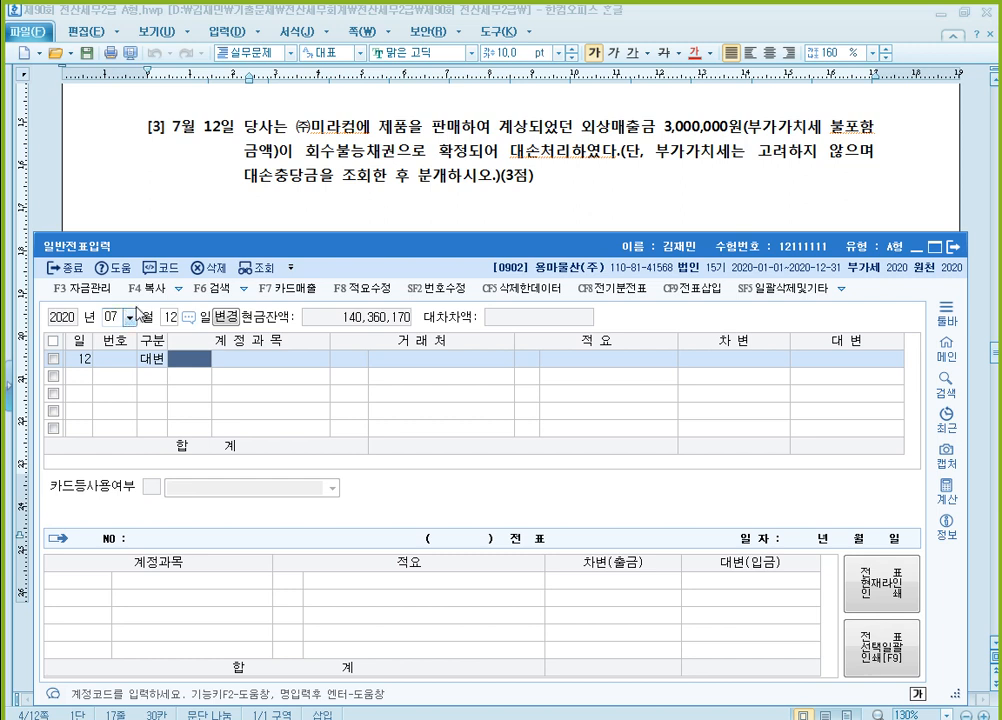
Enter a 대변 line on the July 12 voucher for 0108 외상매출금 with customer (주)미라컴 and 3,000,000
text(108)
key(Return)
text(미라)
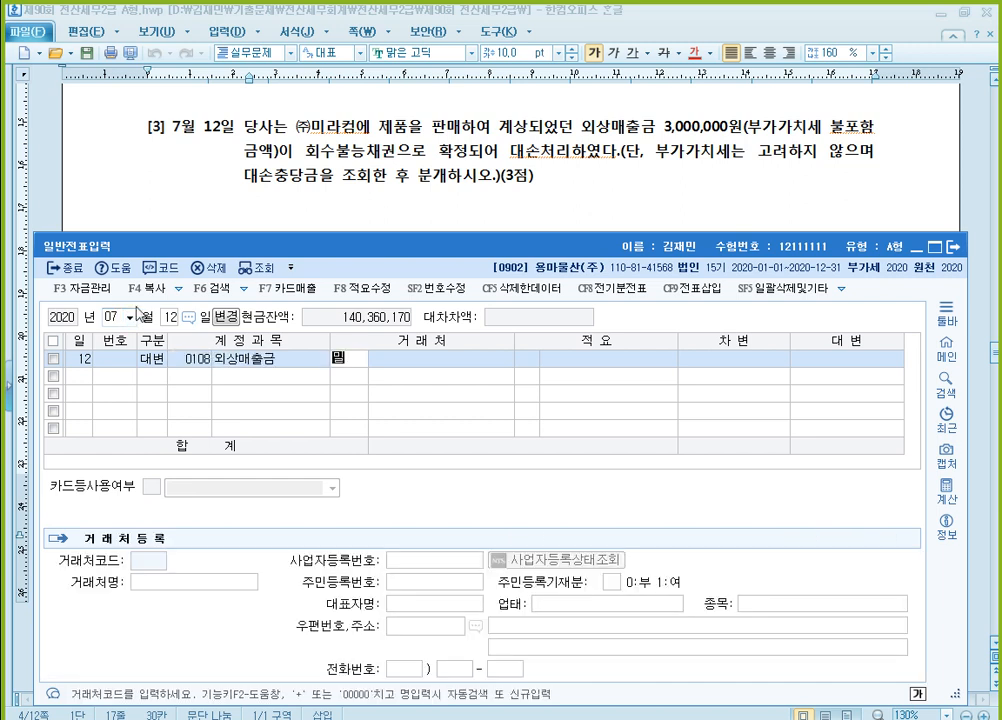
key(Return)
key(Return)
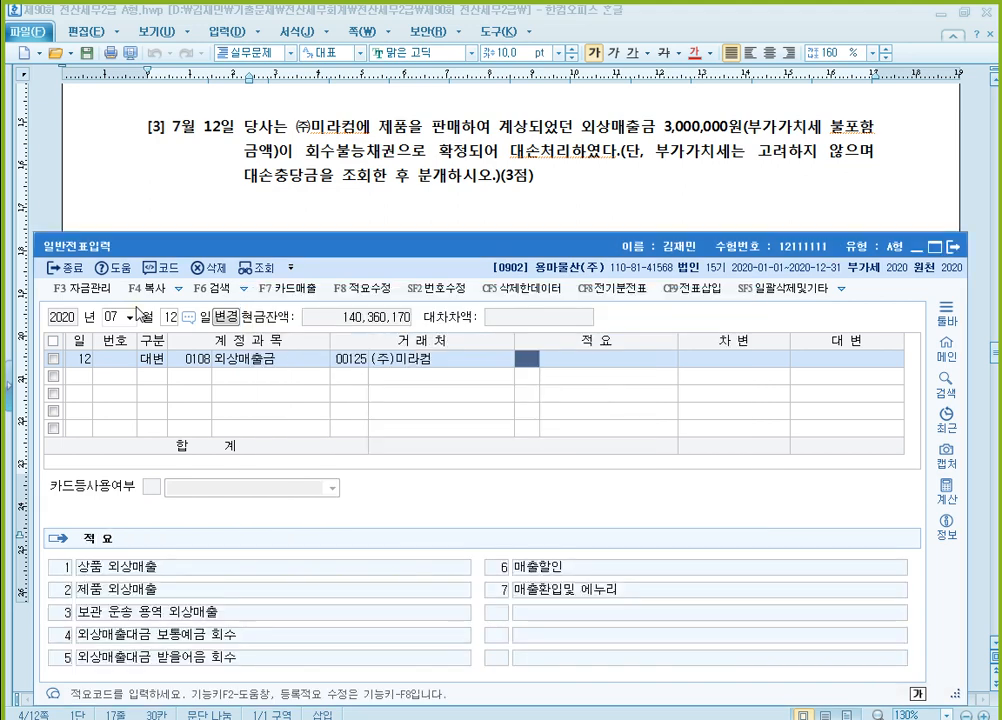
key(Return)
text(3000000)
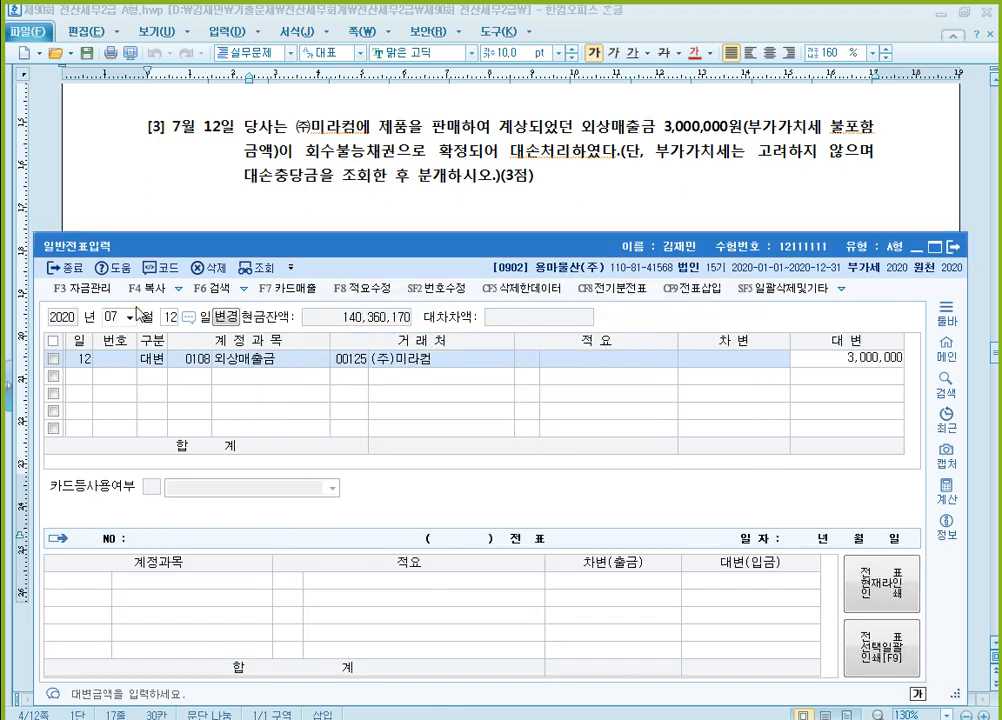
key(Return)
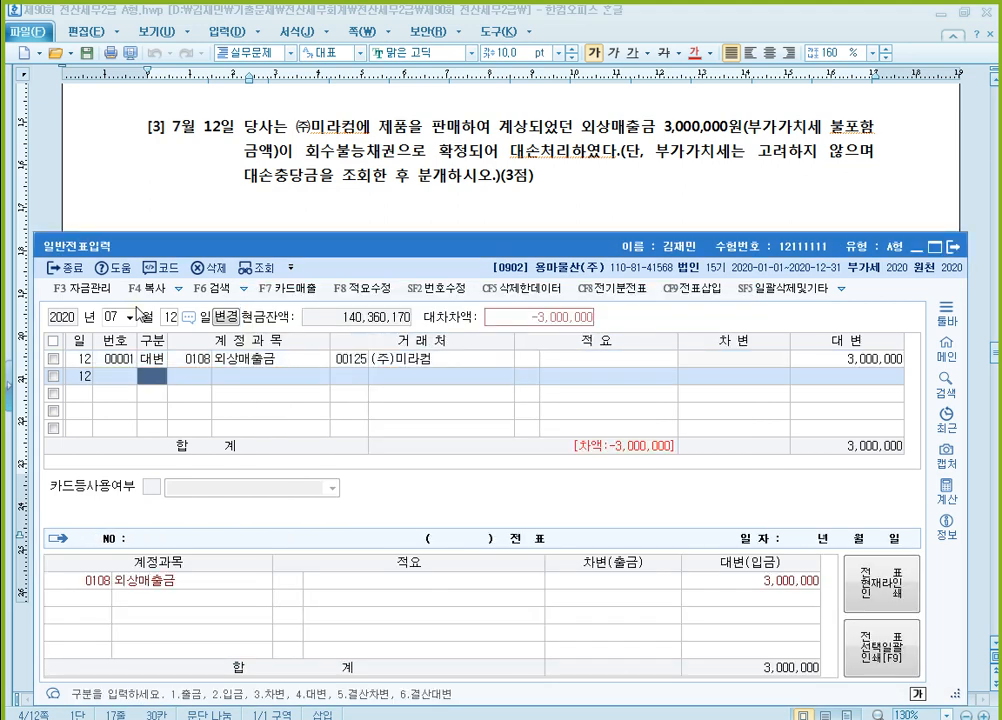
Add a 차변 line to the July 12 voucher for 0109 대손충당금 (외상매출금) with 2,500,000
text(3)
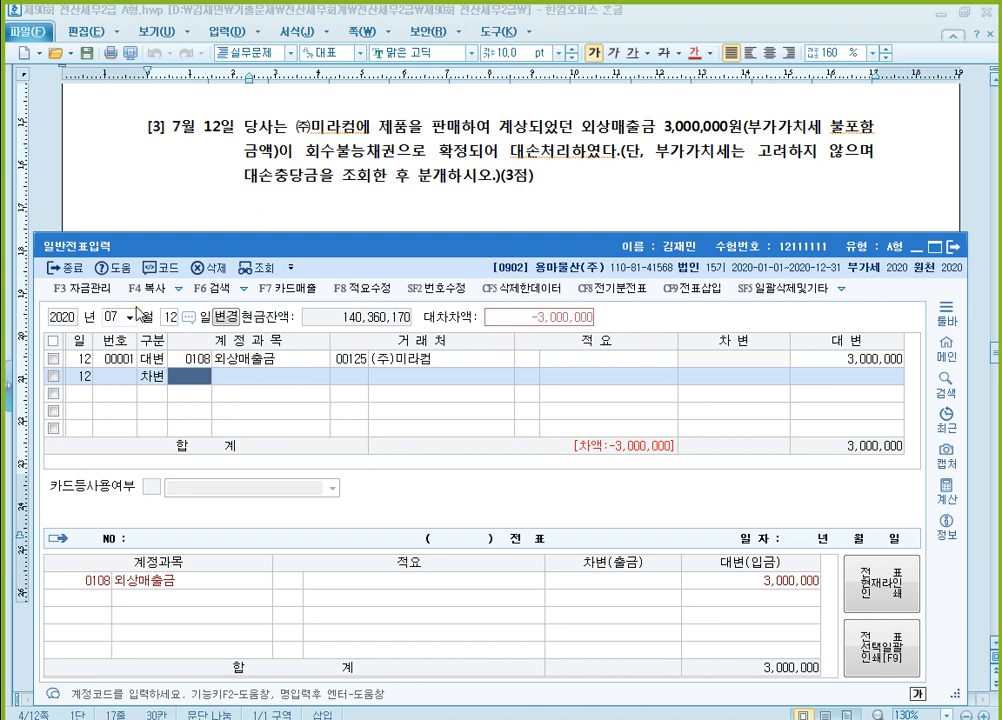
text(대손)
key(Return)
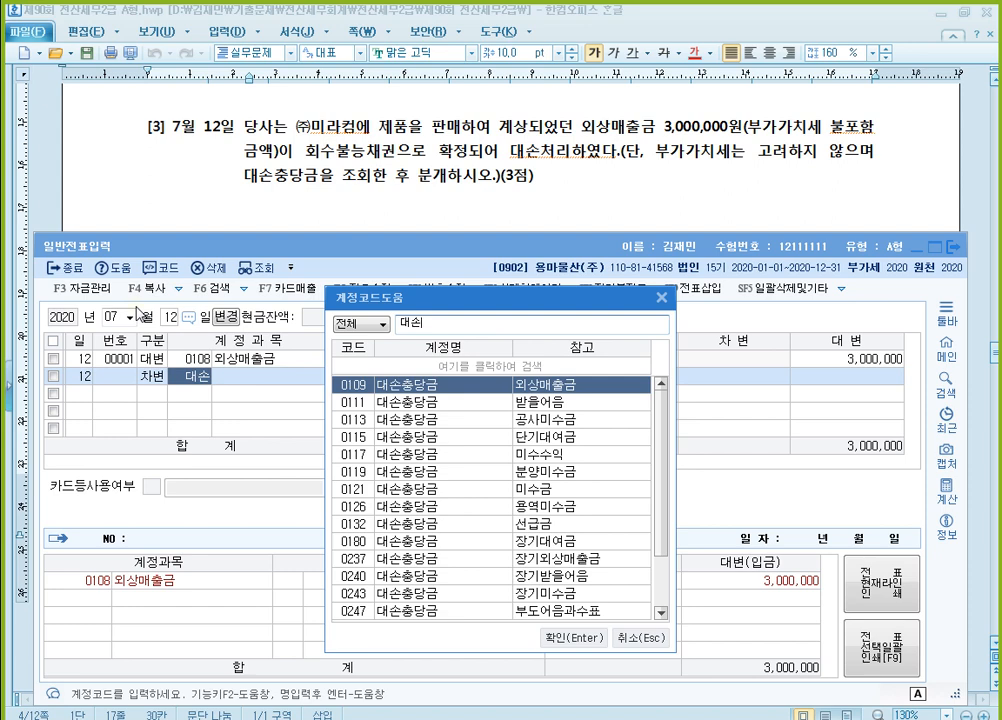
key(Return)
key(Return)
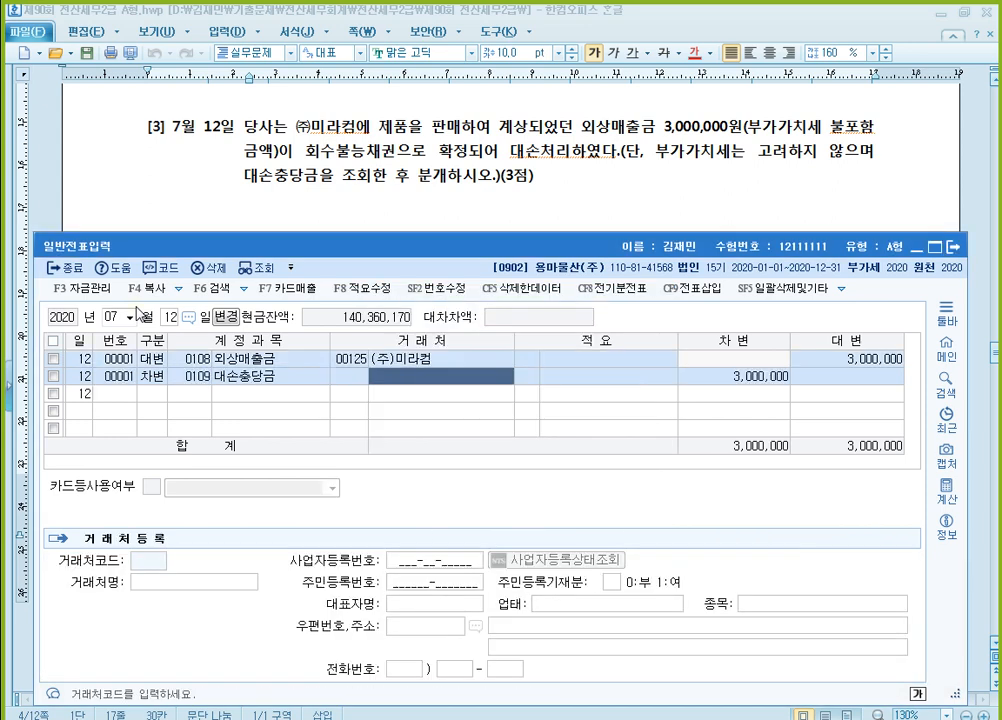
key(Return)
text(2,500,000)
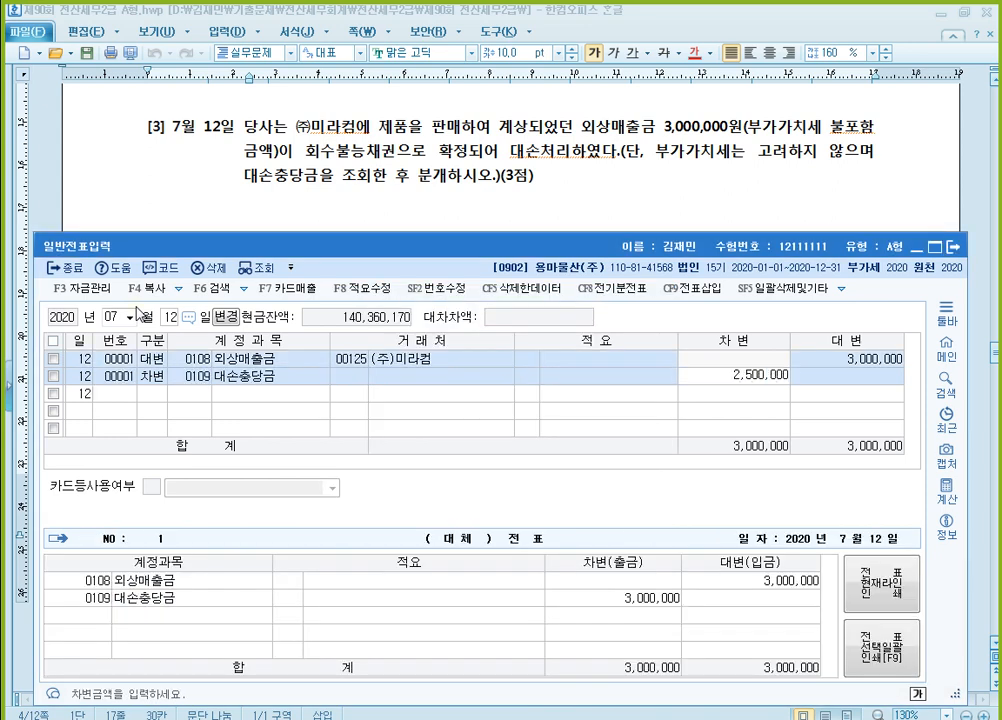
key(Return)
Complete the July 12 voucher with a 차변 line for 0835 대손상각비 of 500,000
text(3)
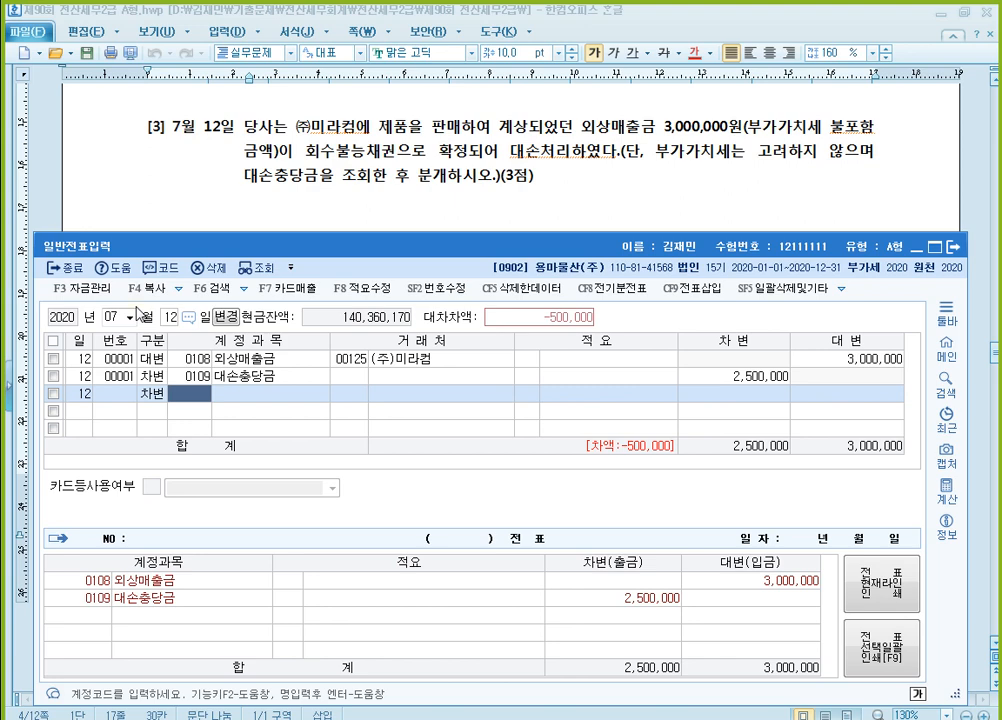
text(대손)
key(Return)
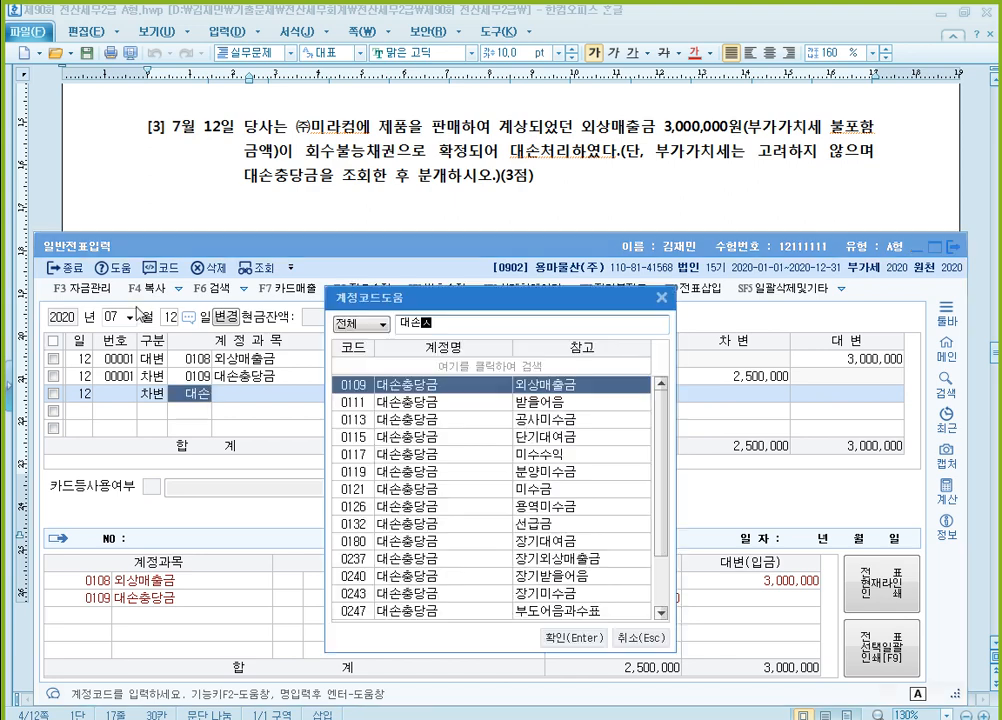
text(상)
key(Return)
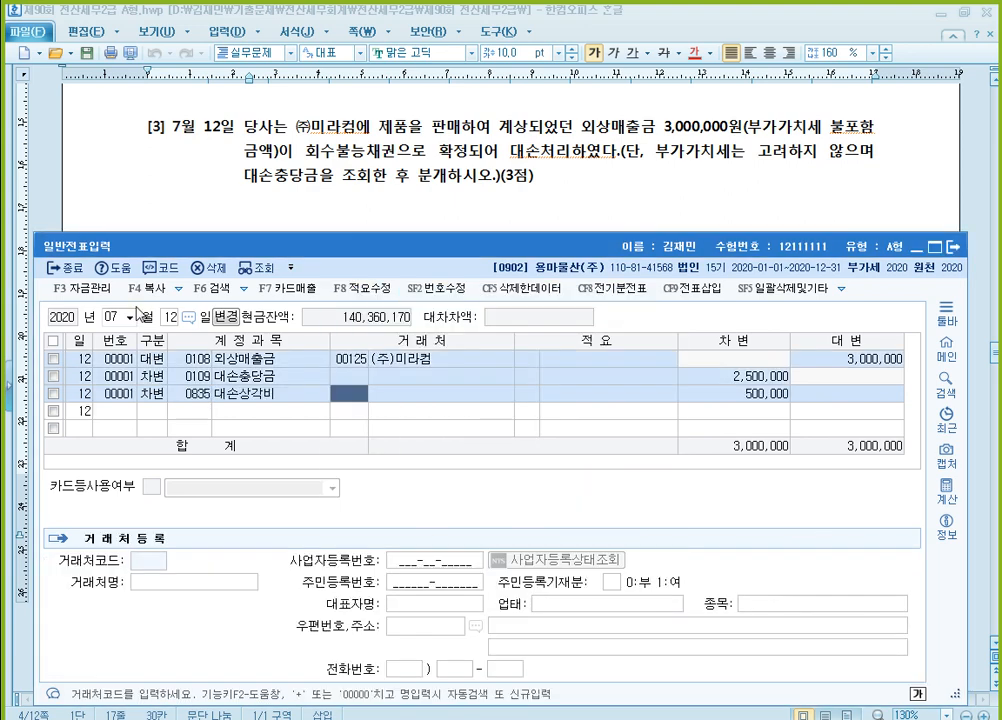
key(Return)
key(Return)
key(Return)
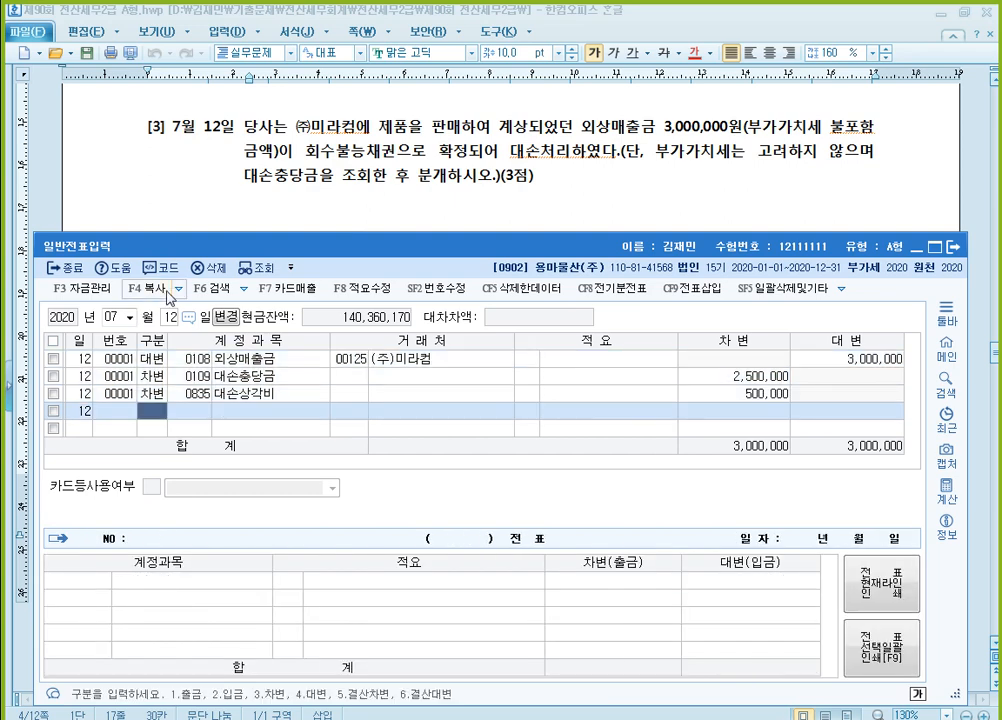
key(Up)
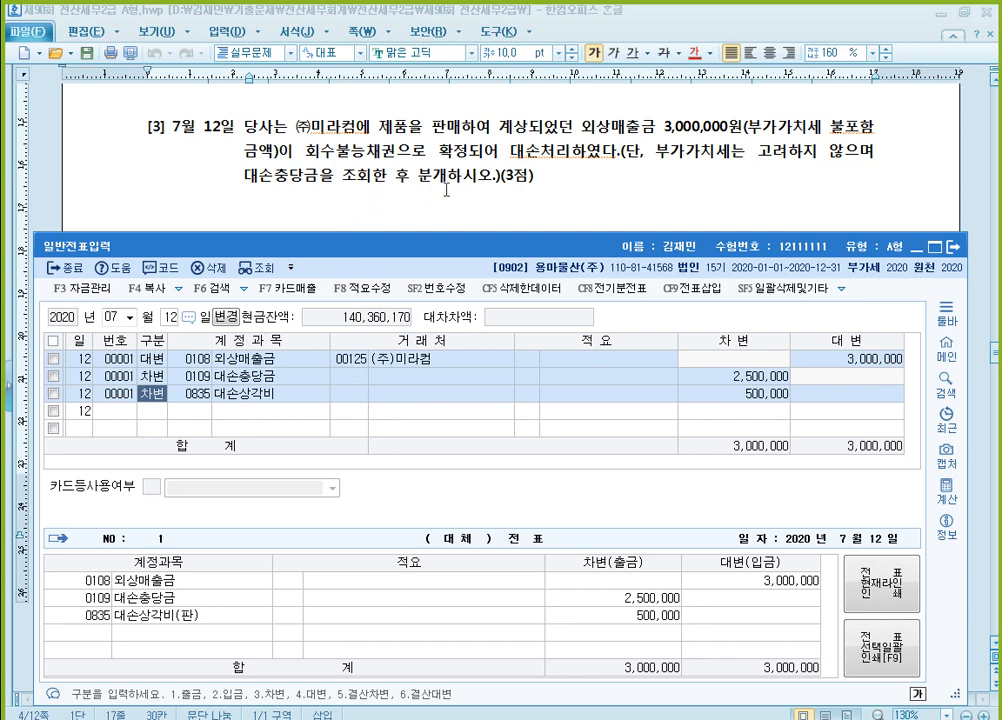
Bring question [4] into view above the 일반전표입력 window and set the voucher date to October 11
click(595, 197)
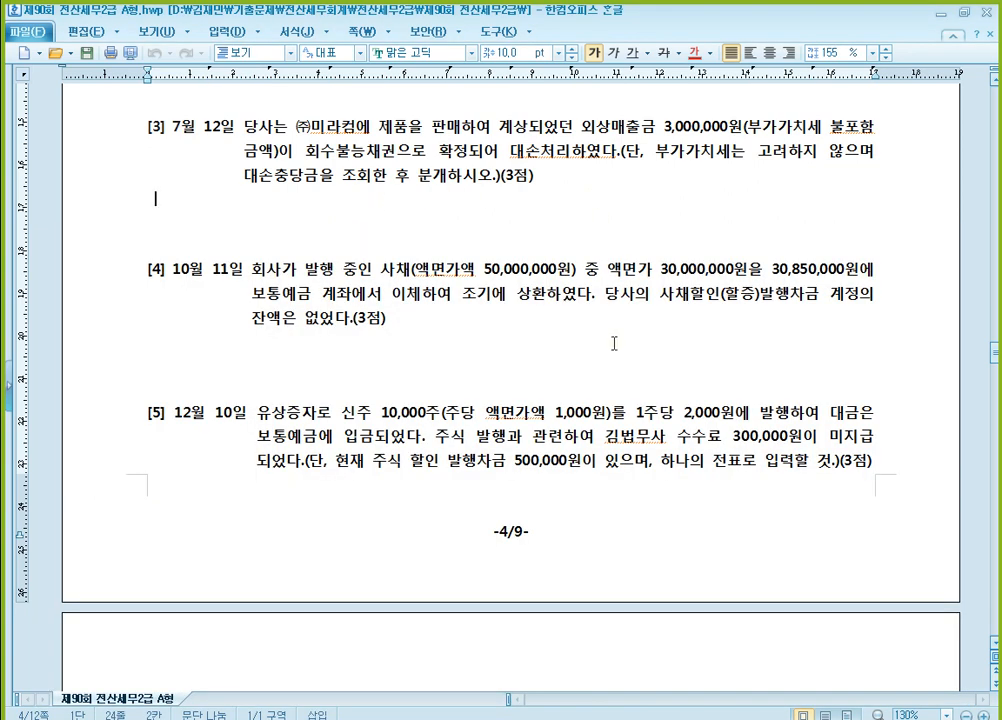
scroll(614, 343, down, 1)
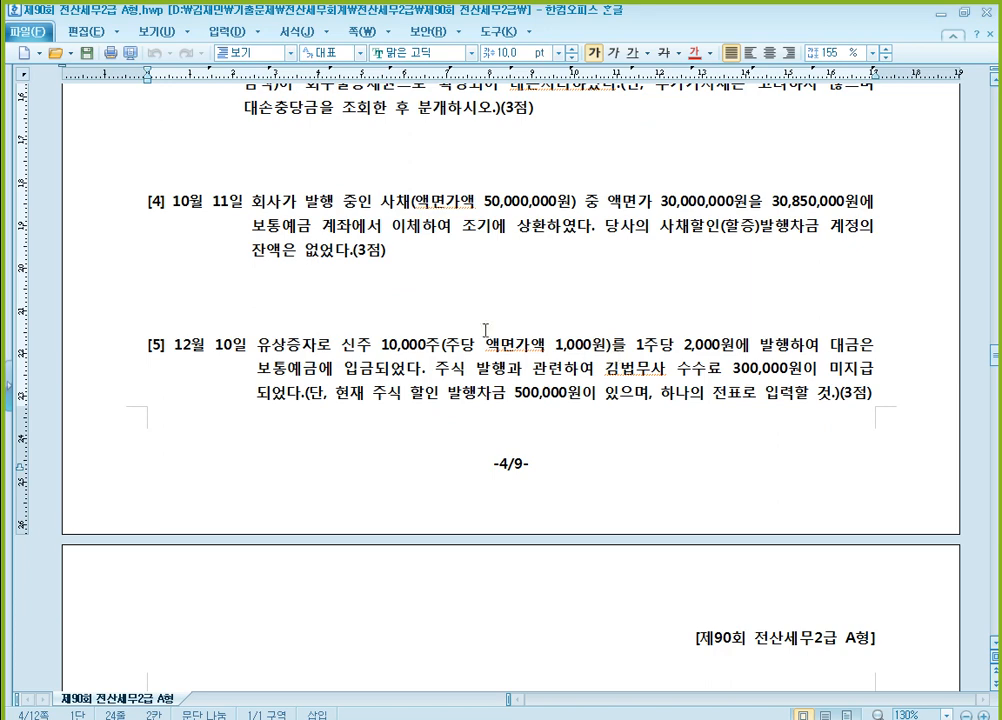
scroll(331, 302, down, 1)
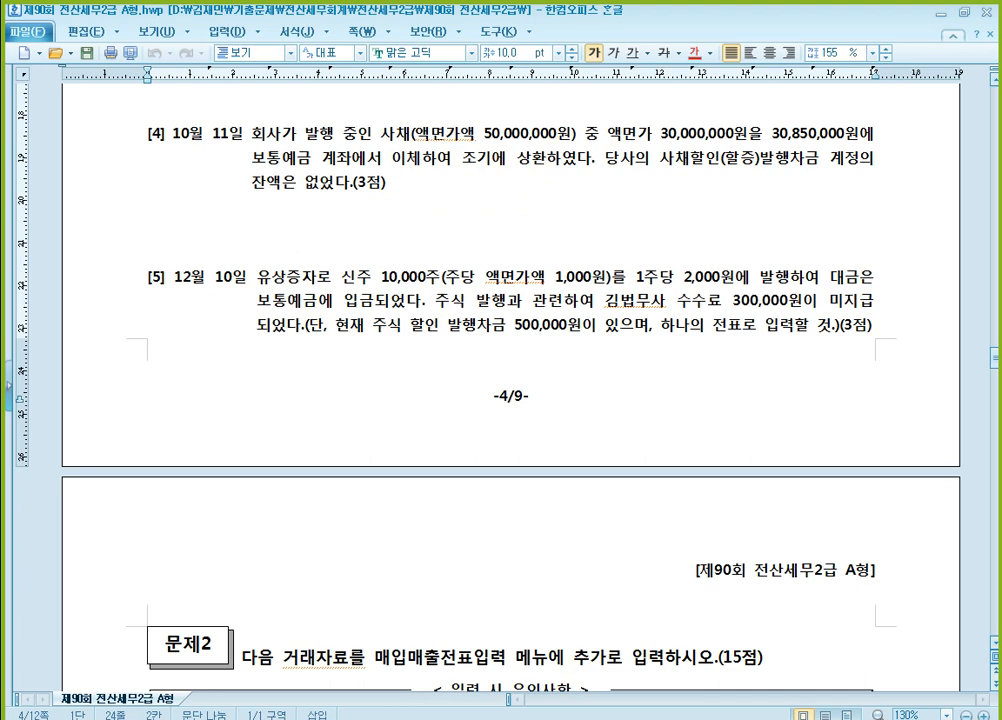
key(alt+Tab)
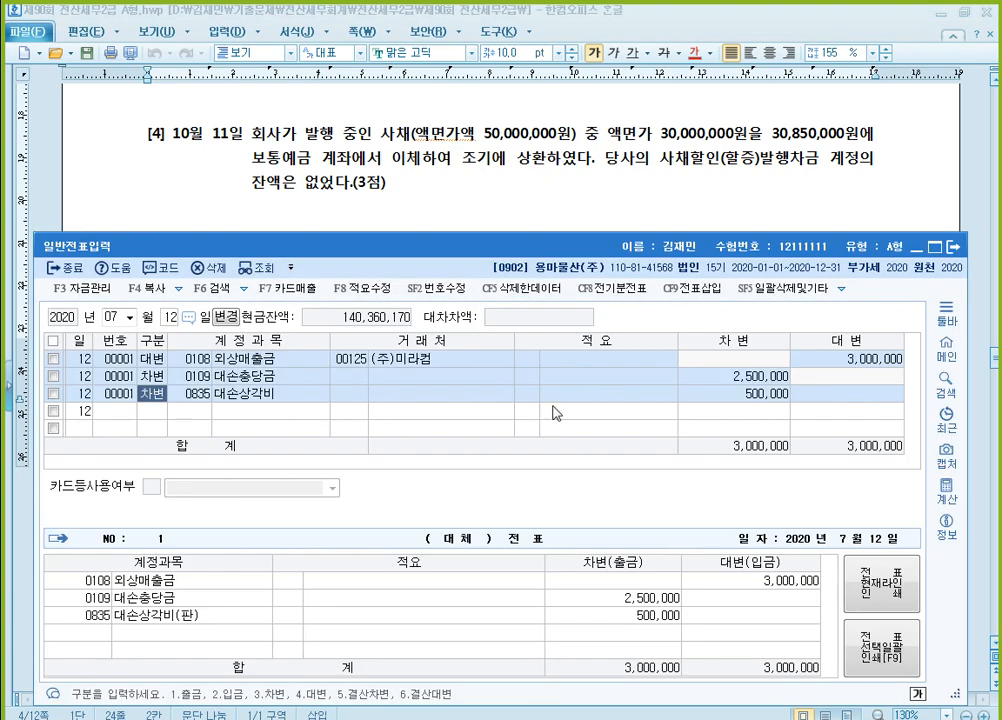
click(115, 321)
text(10)
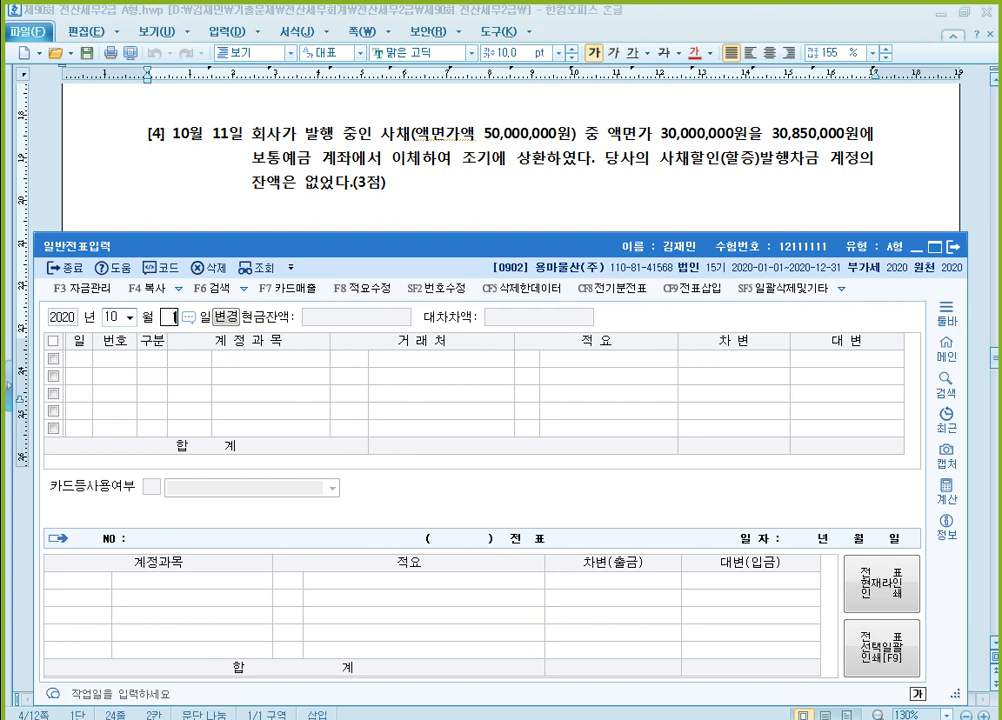
key(Return)
text(11)
key(Return)
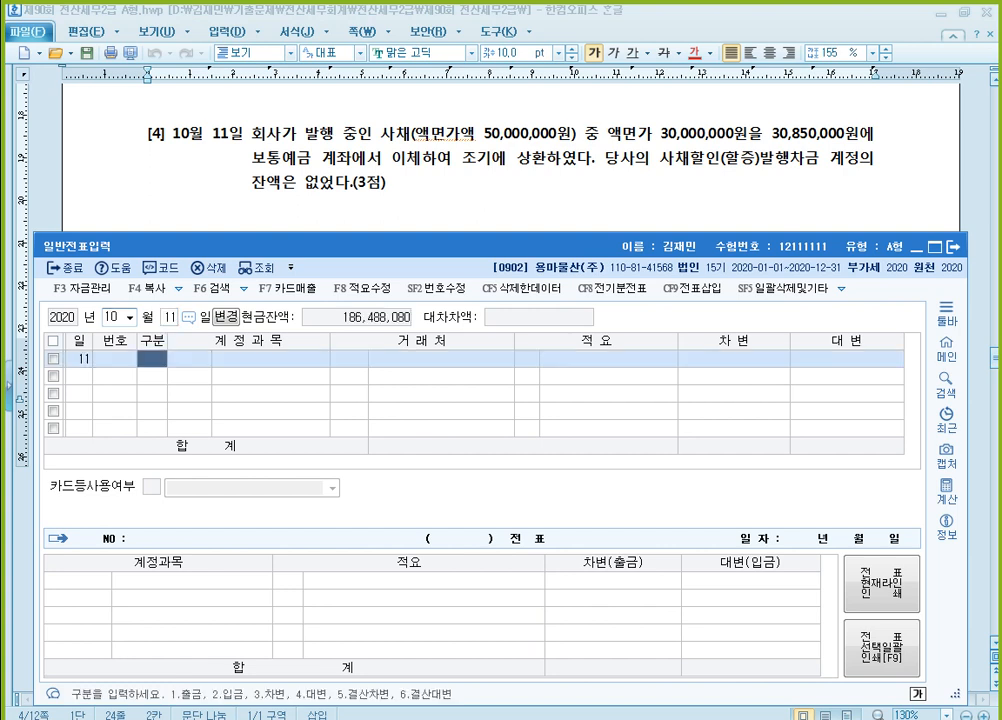
Enter a 차변 line on the October 11 voucher for 0291 사채 with 30,000,000
text(3)
key(Return)
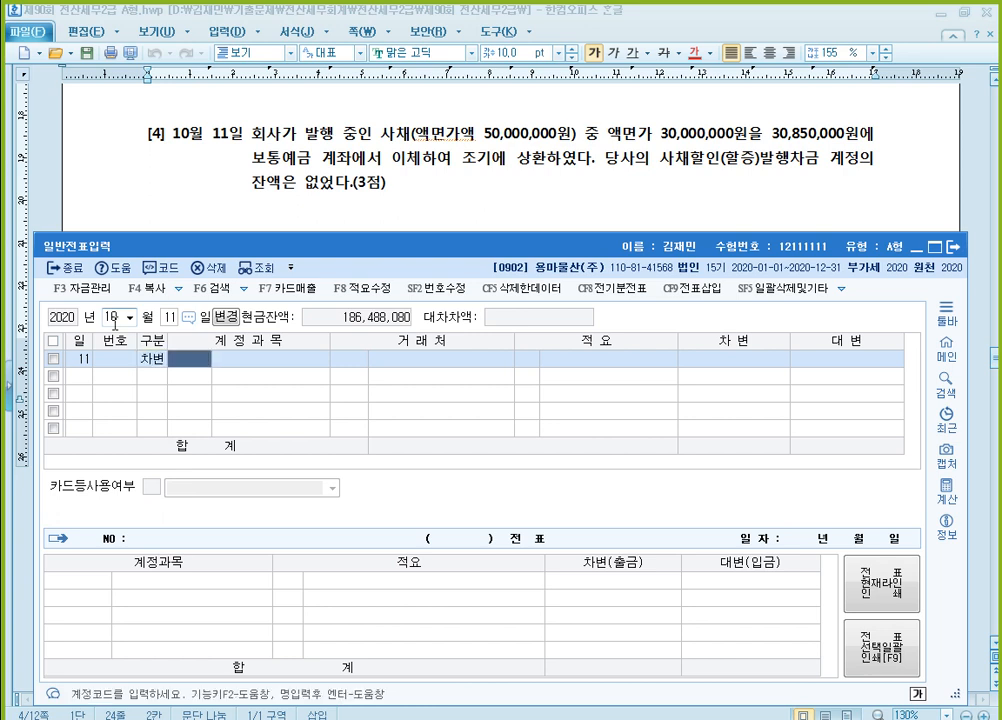
text(291)
key(Return)
key(Return)
key(Return)
key(Return)
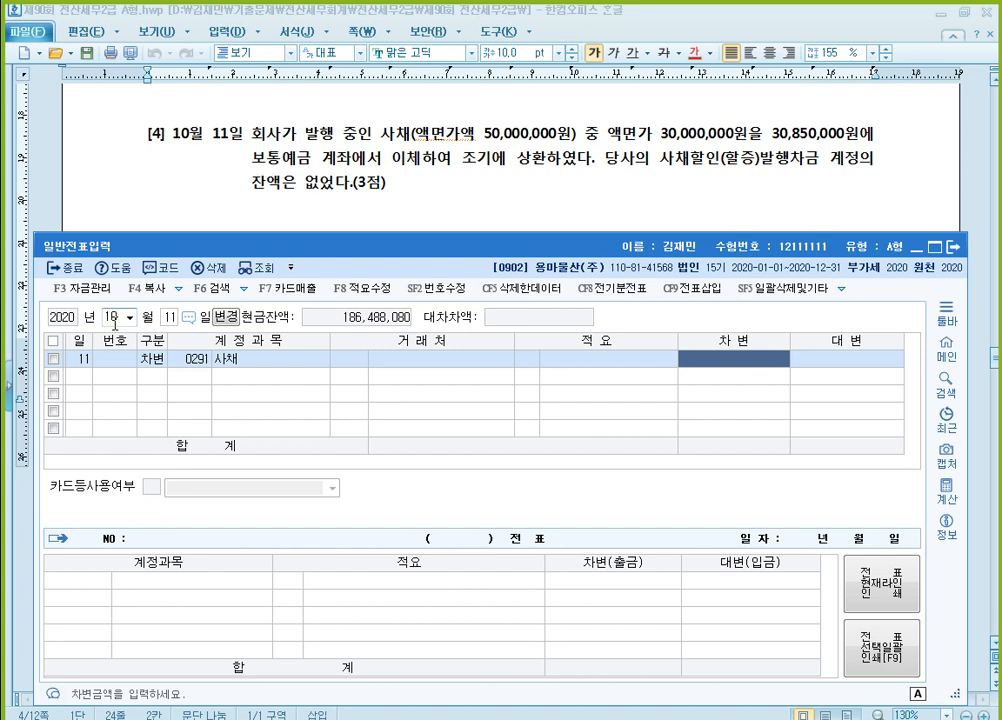
text(30000000)
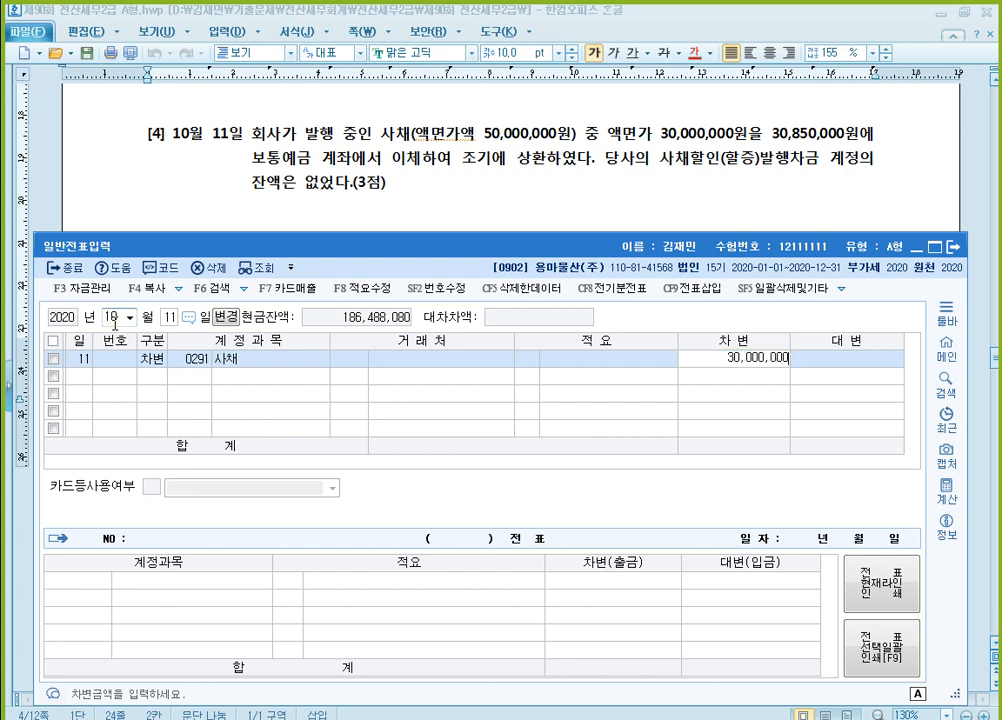
key(Return)
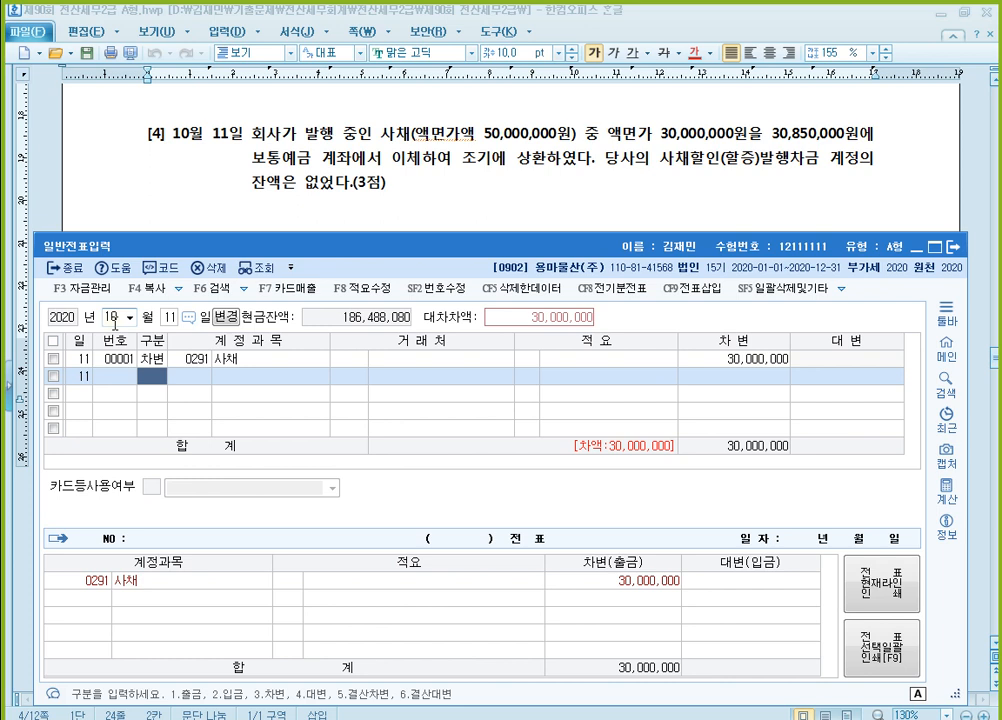
Add a 대변 line to the October 11 voucher for 0103 보통예금 with 30,850,000
text(4)
key(Return)
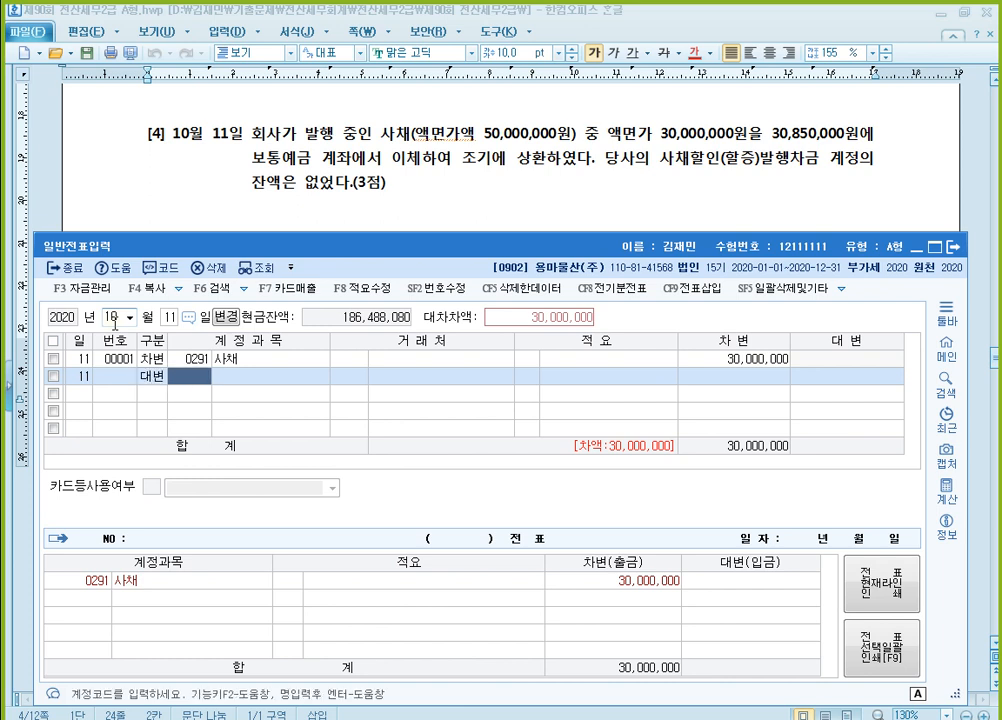
text(103)
key(Return)
key(Return)
key(Return)
key(Return)
key(Return)
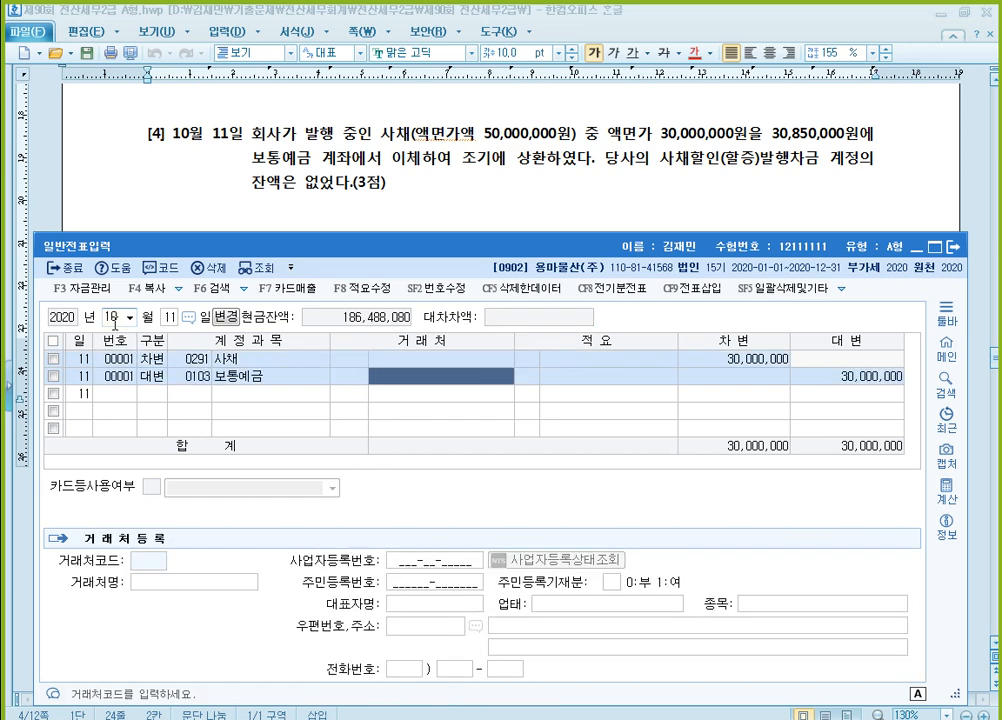
text(3)
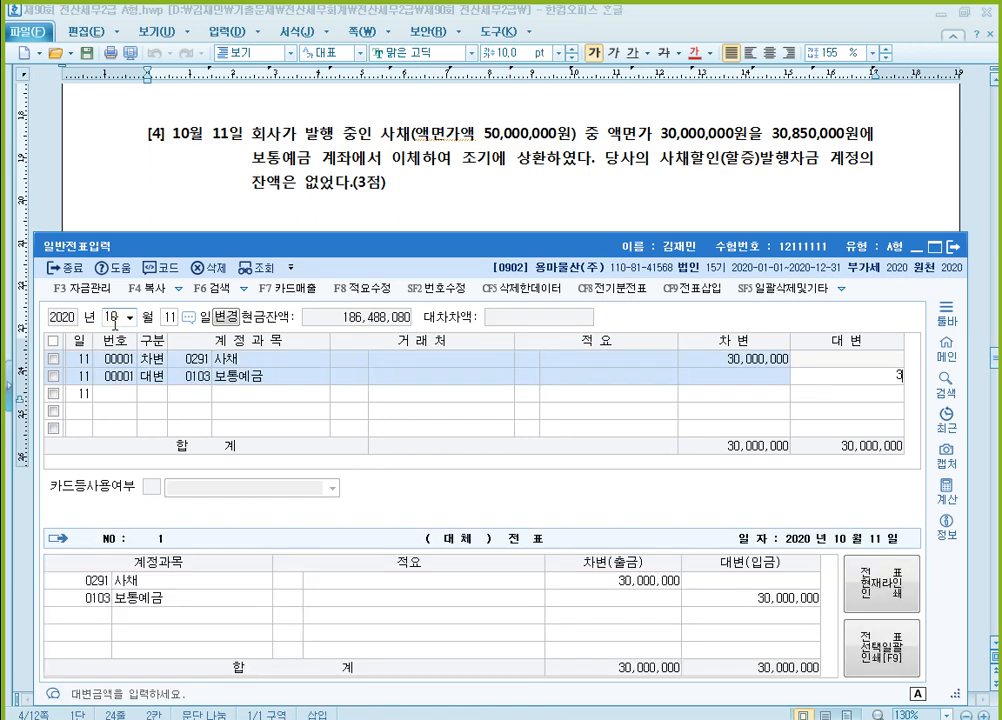
text(0,850,000)
key(Return)
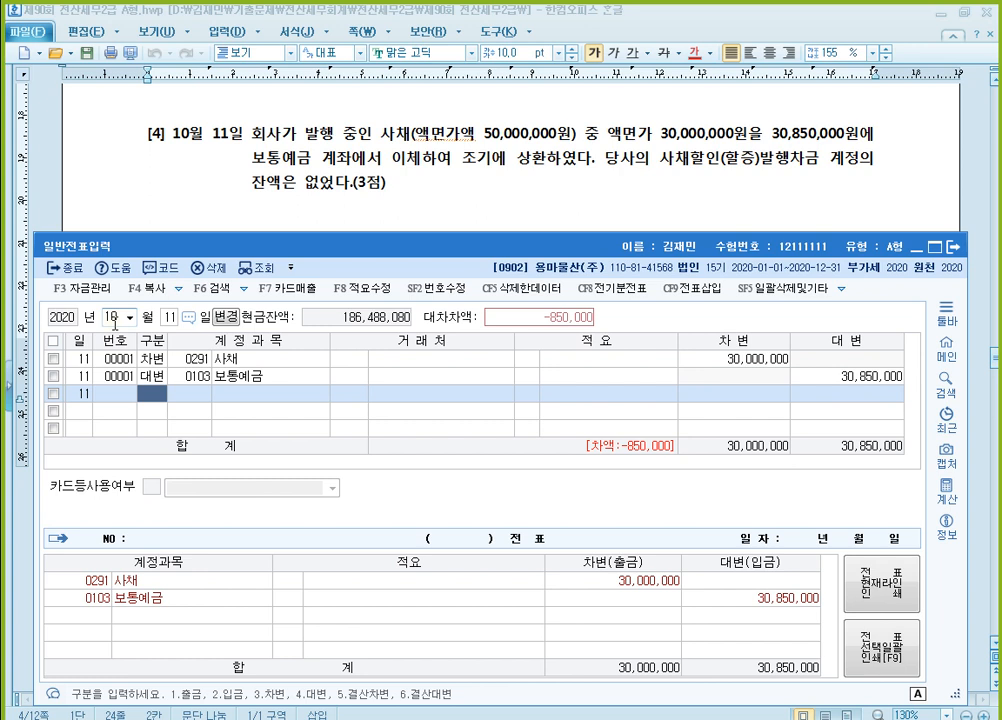
Complete the October 11 voucher with a 차변 line for 0968 사채상환손실 of 850,000
text(3)
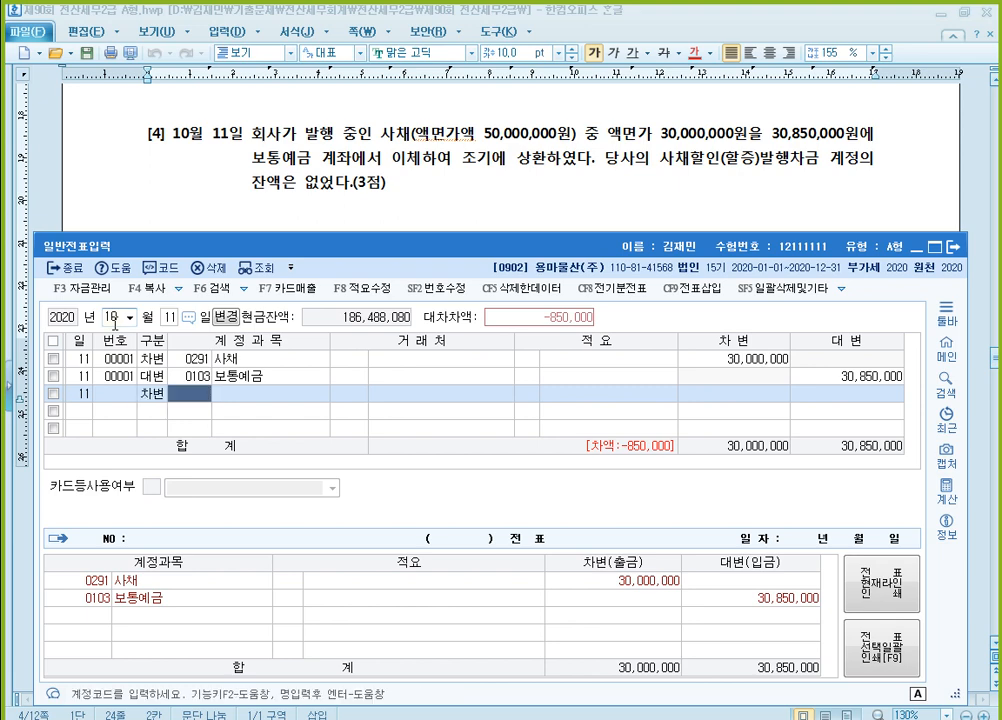
text(사채상)
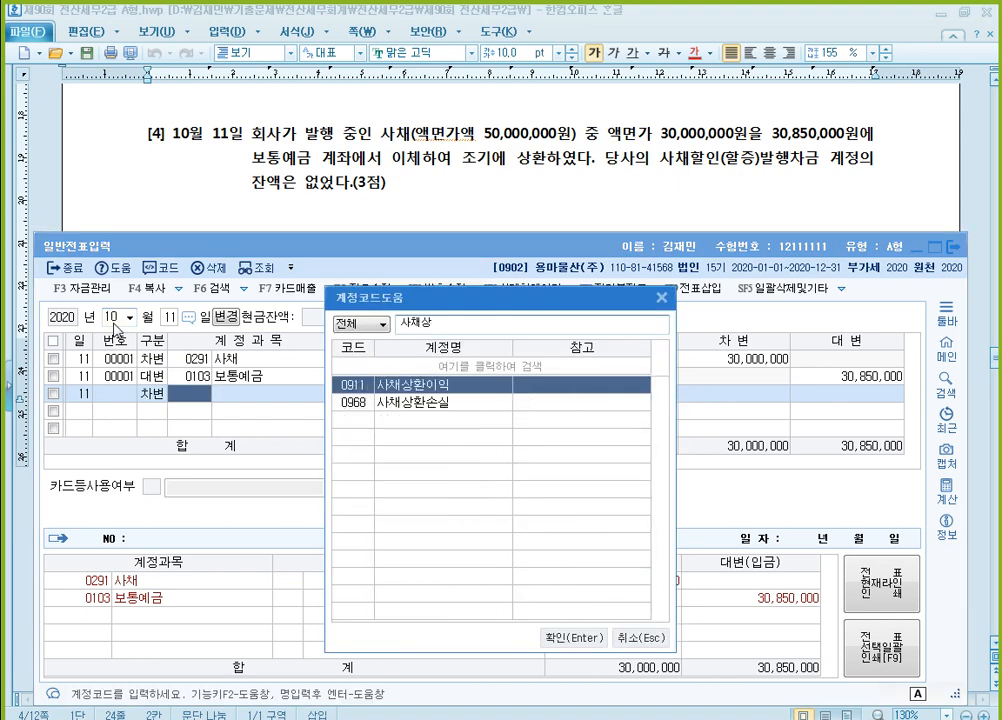
key(Down)
key(Return)
key(Return)
key(Return)
key(Return)
key(Return)
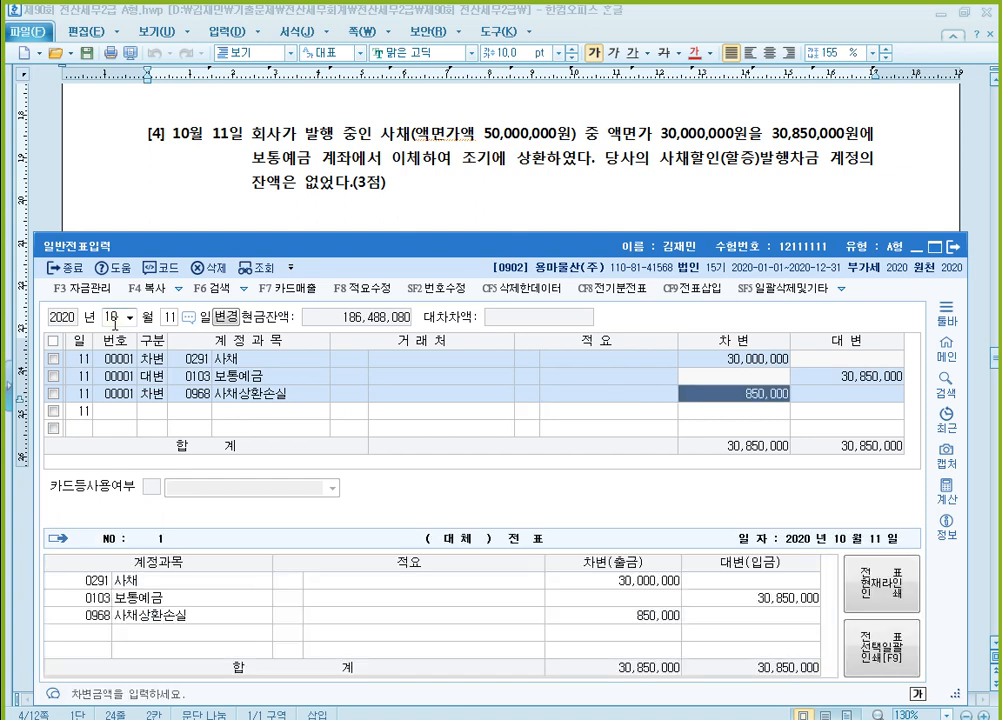
key(Return)
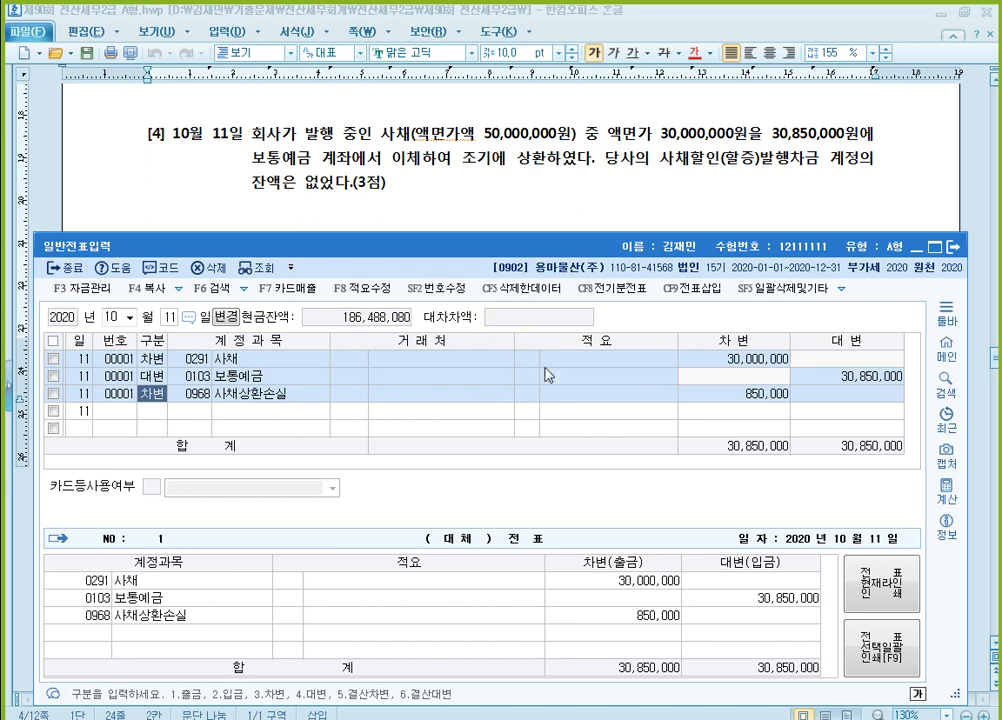
Bring question [5] into view above the 일반전표입력 window and set the voucher date to December 10
click(606, 193)
scroll(586, 259, down, 1)
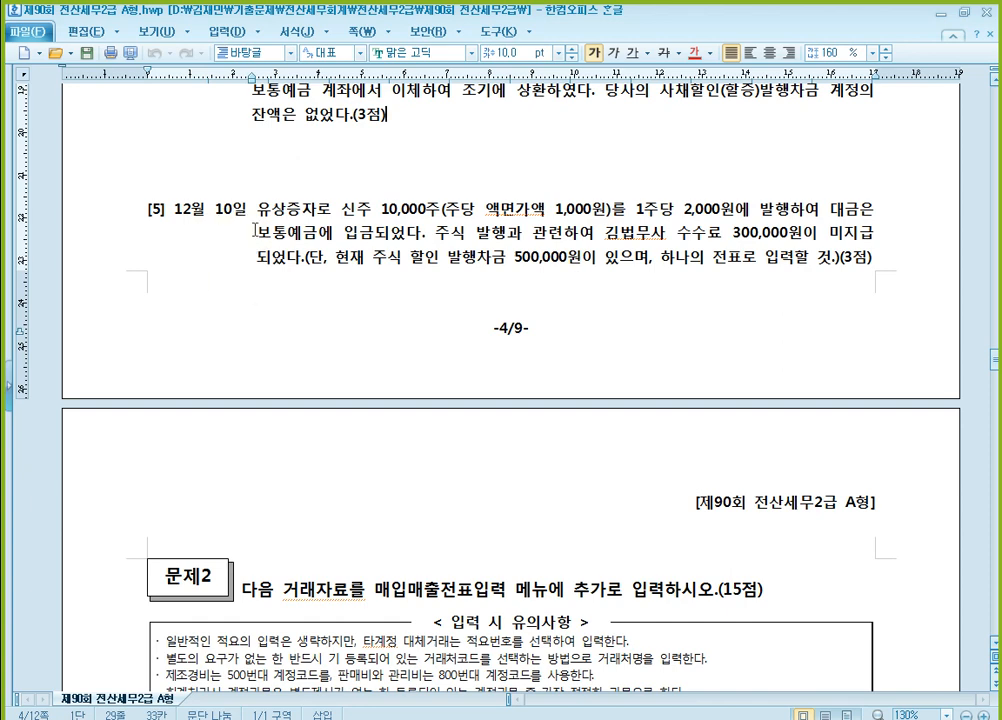
scroll(327, 224, down, 2)
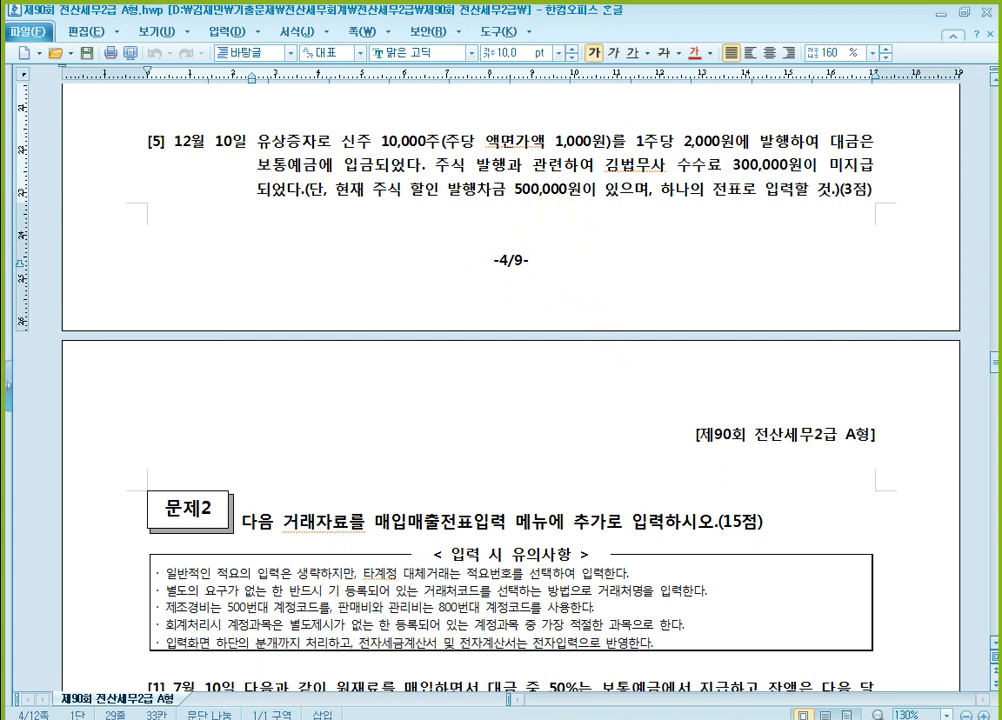
scroll(545, 446, down, 1)
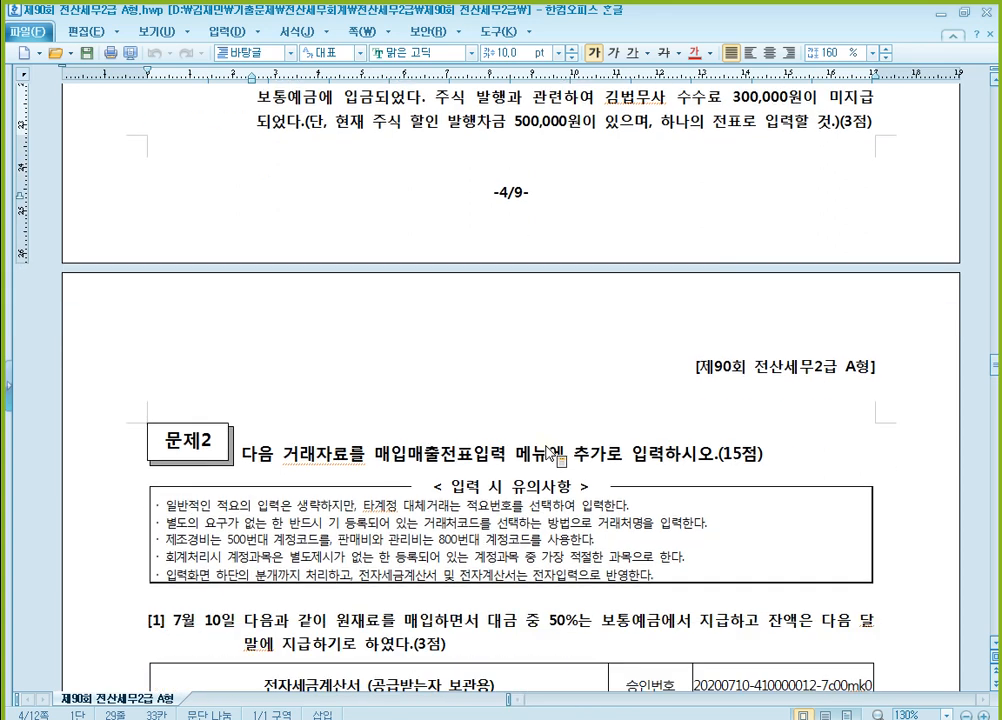
scroll(545, 446, up, 1)
click(565, 719)
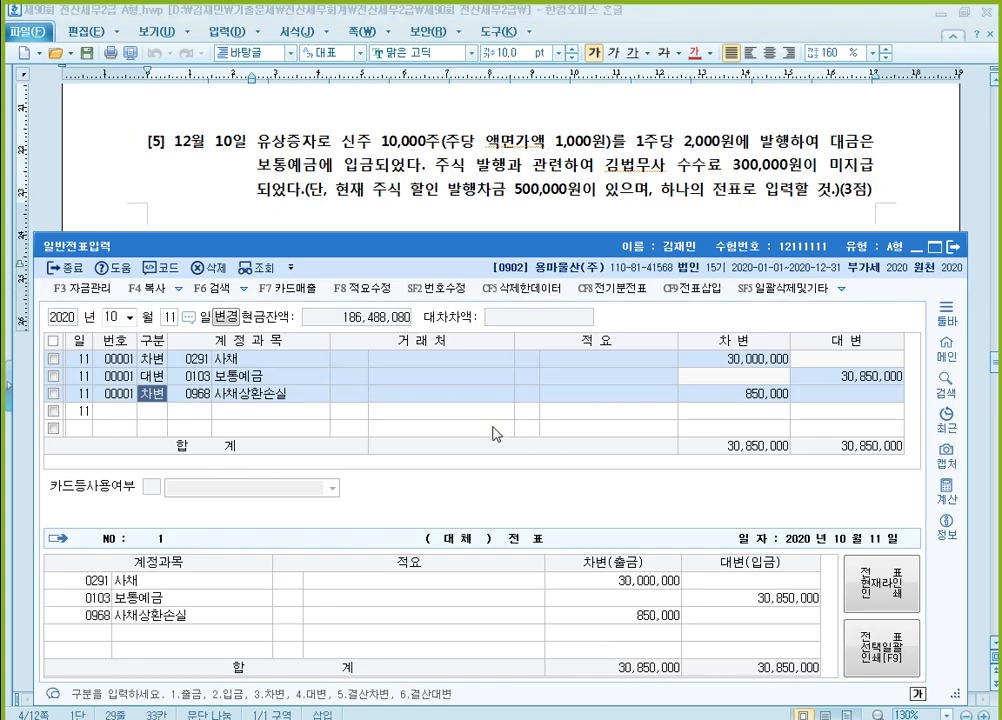
click(118, 317)
text(12)
key(Return)
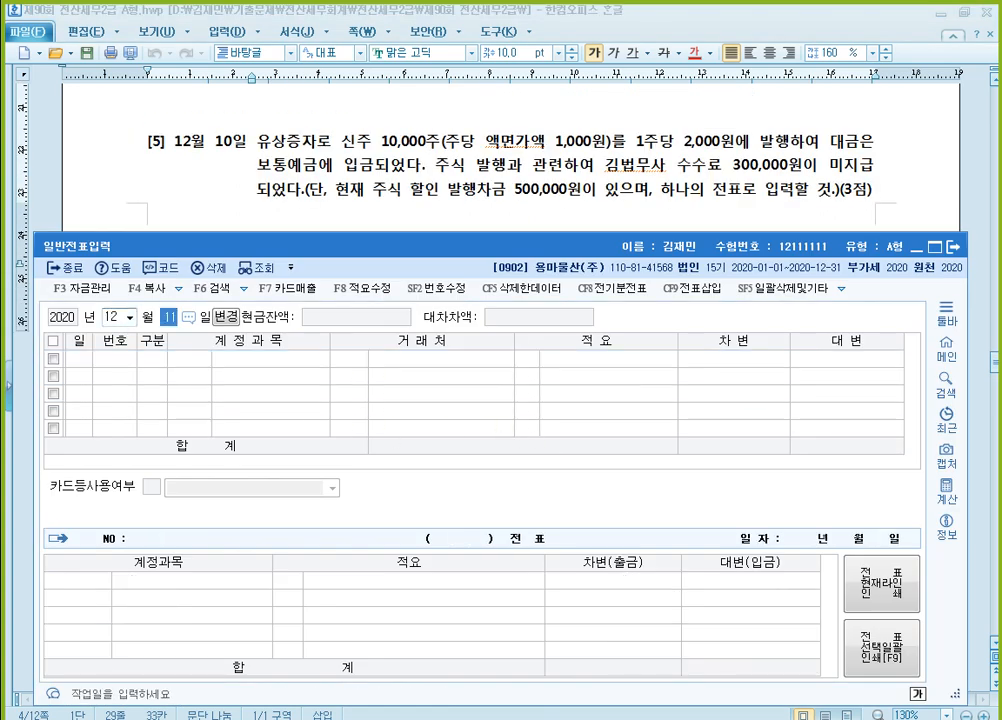
text(10)
key(Return)
Enter a 대변 line on the December 10 voucher for 0331 자본금 with 10,000,000
text(4)
key(Return)
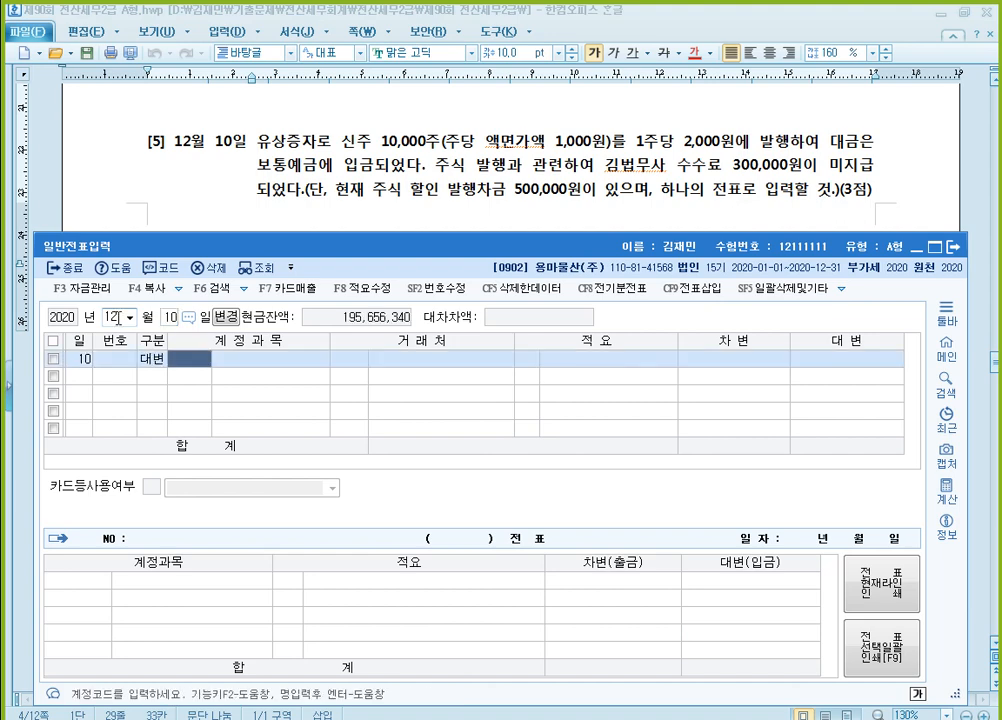
text(331)
key(Return)
key(Return)
key(Return)
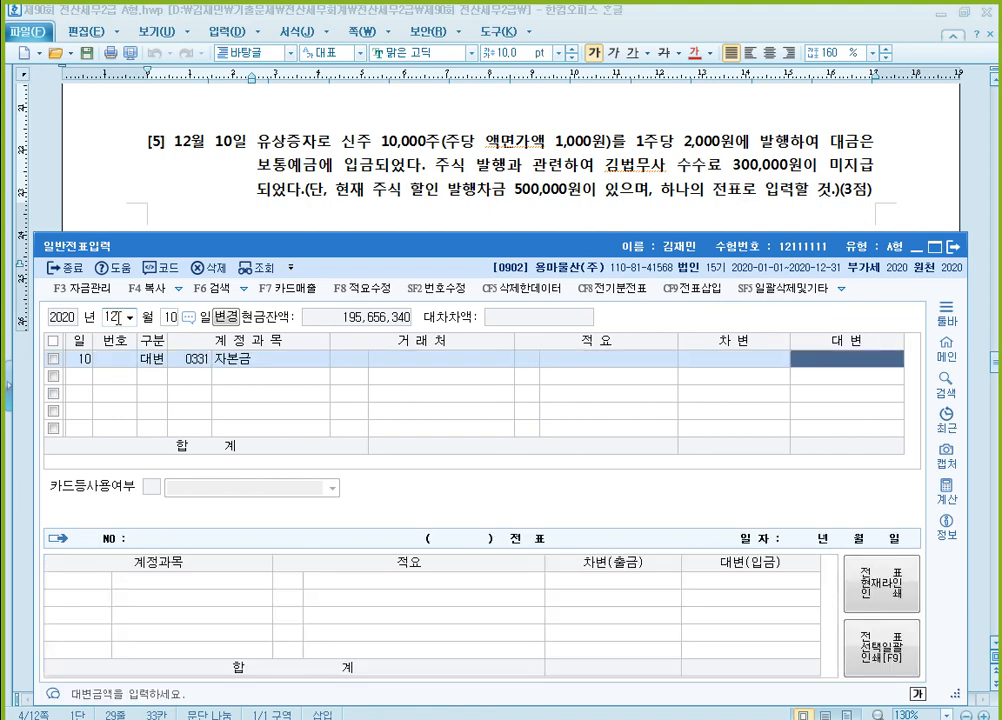
text(10000000)
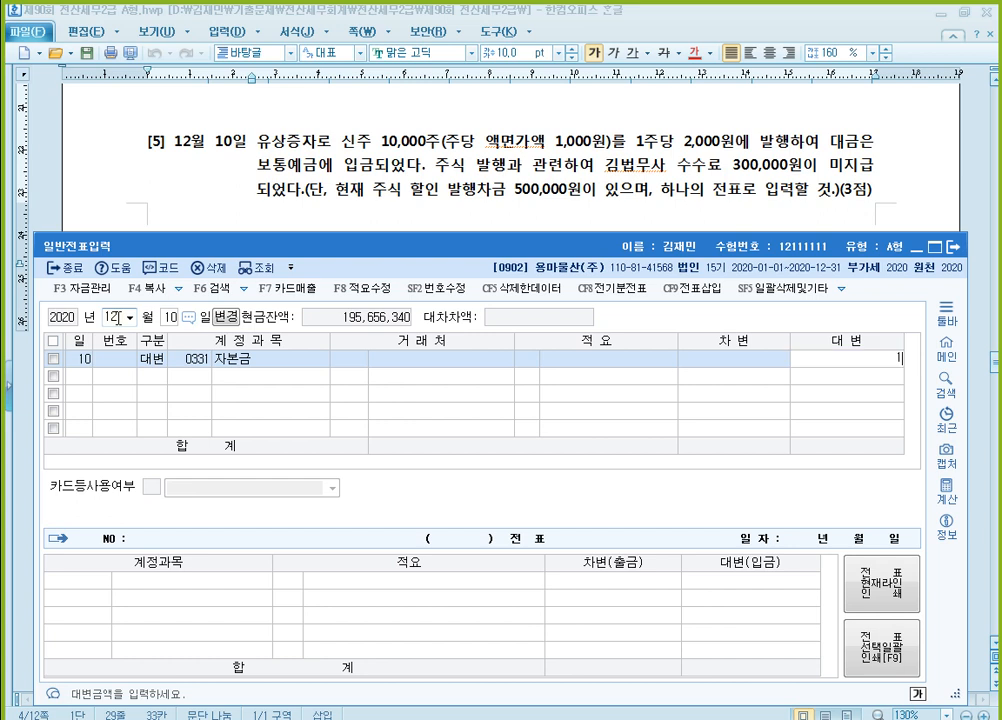
key(Return)
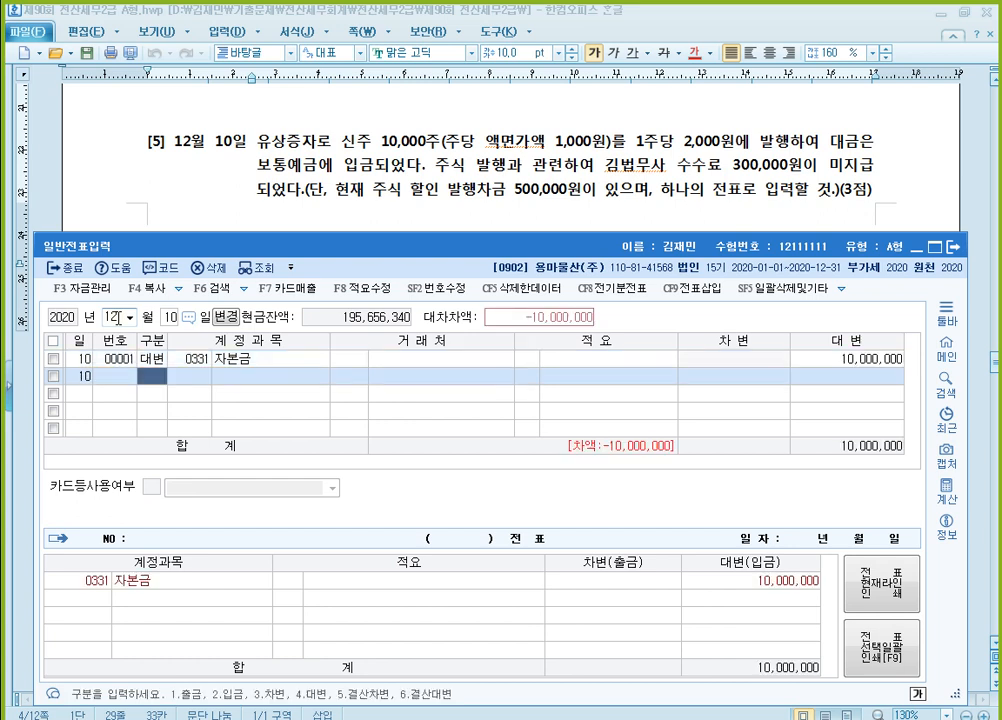
Add a 차변 line to the December 10 voucher for 0103 보통예금 with 20,000,000
text(3)
key(Return)
text(103)
key(Return)
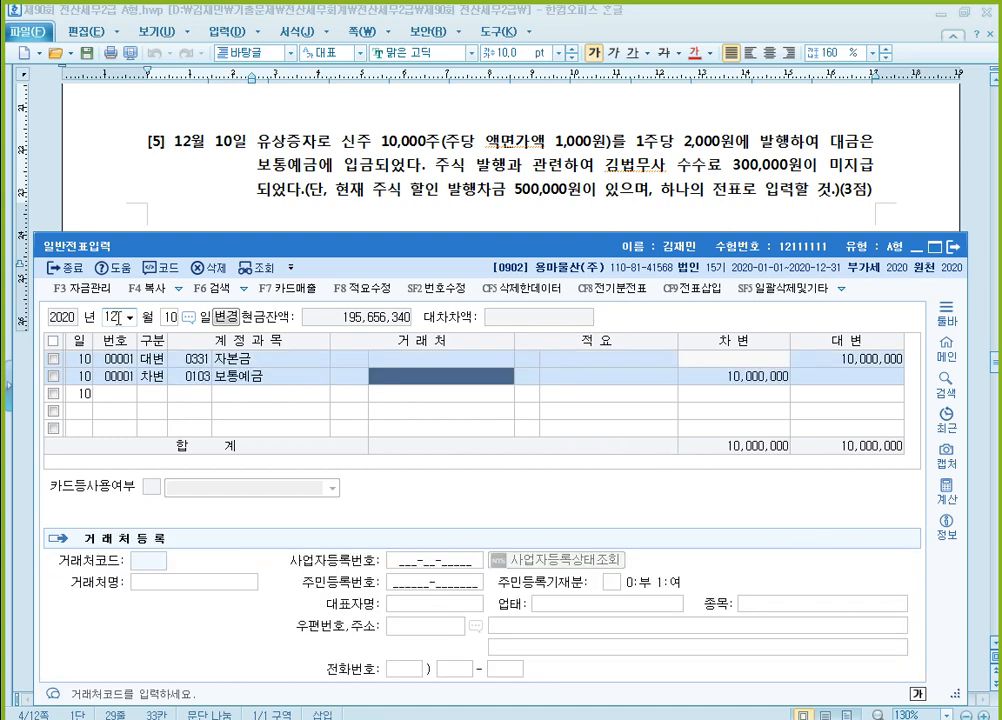
key(Return)
key(Return)
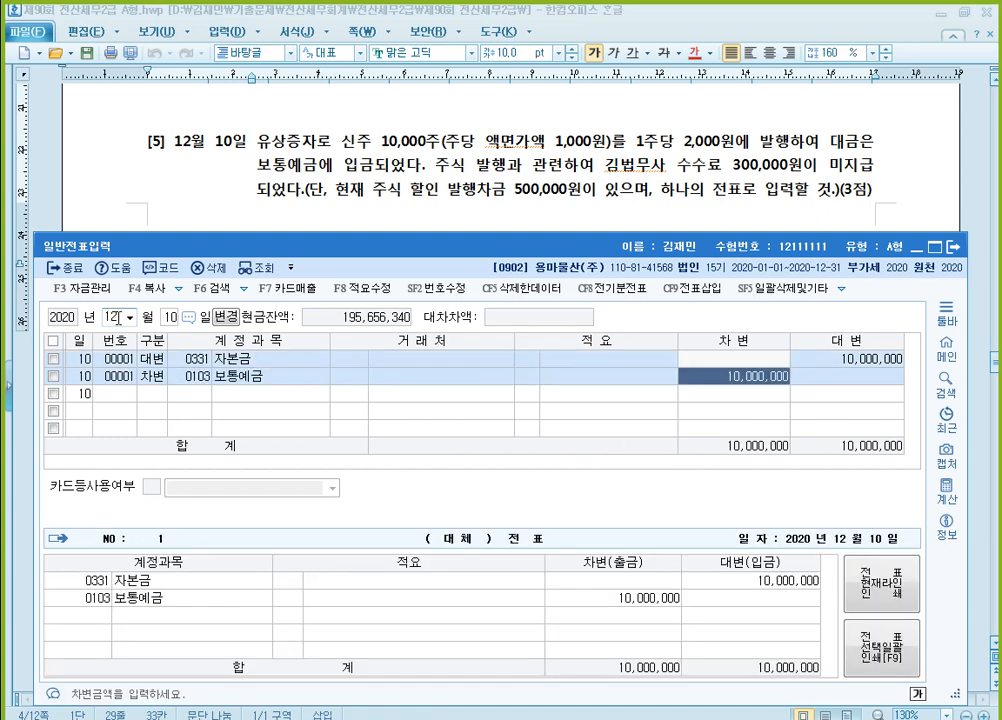
text(20000000)
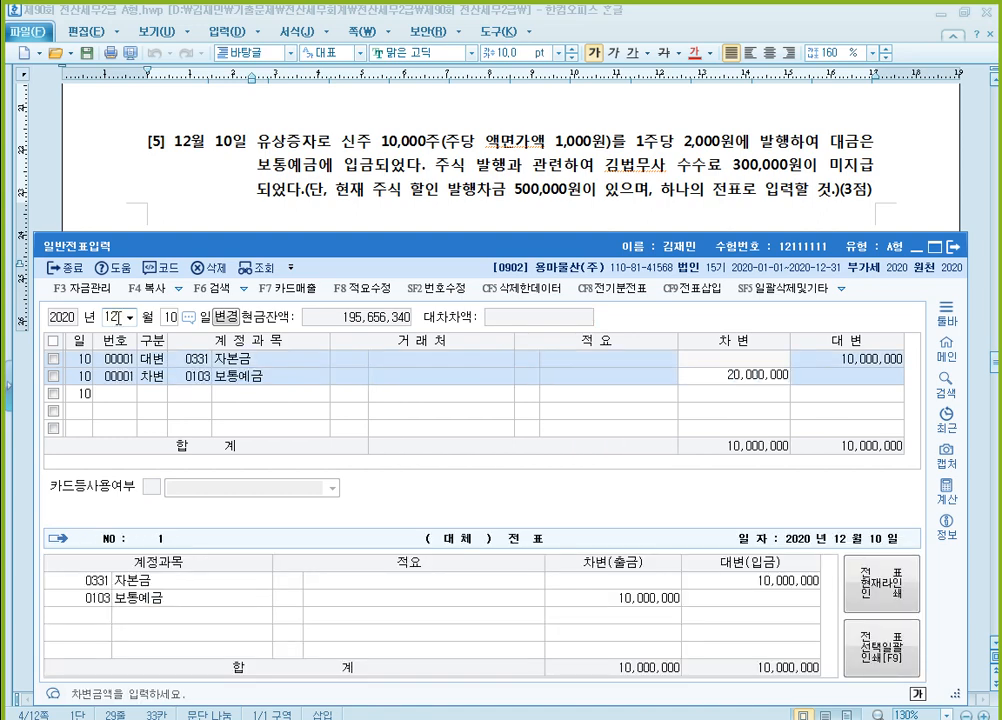
key(Return)
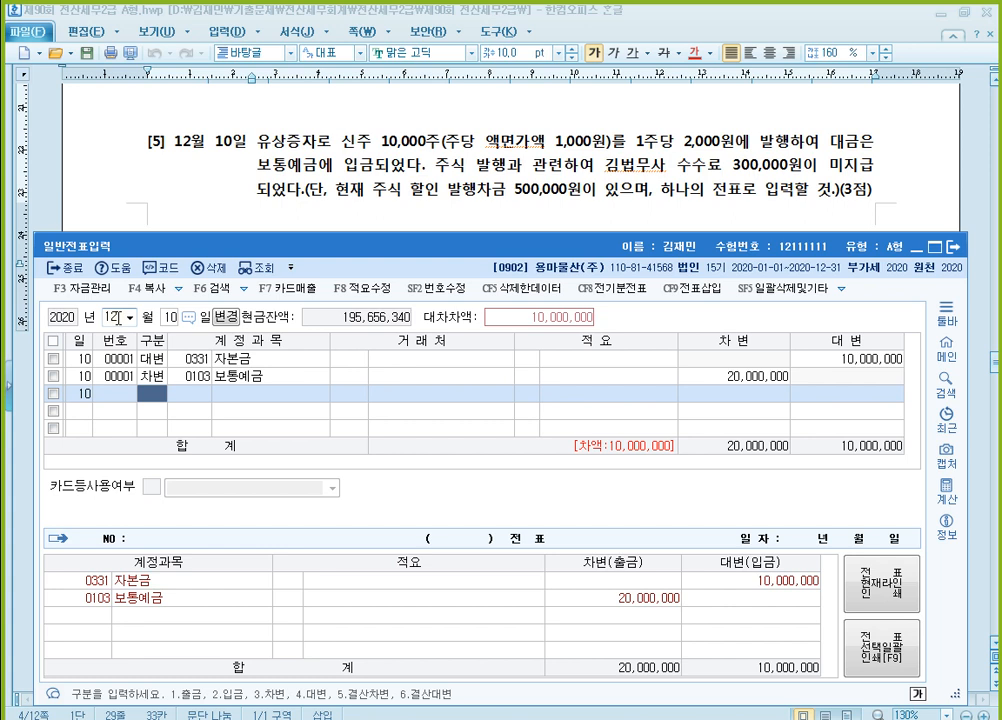
Add a 대변 line for 0253 미지급금 of 300,000, with the 법무사 named in question [5] as the 거래처
text(4)
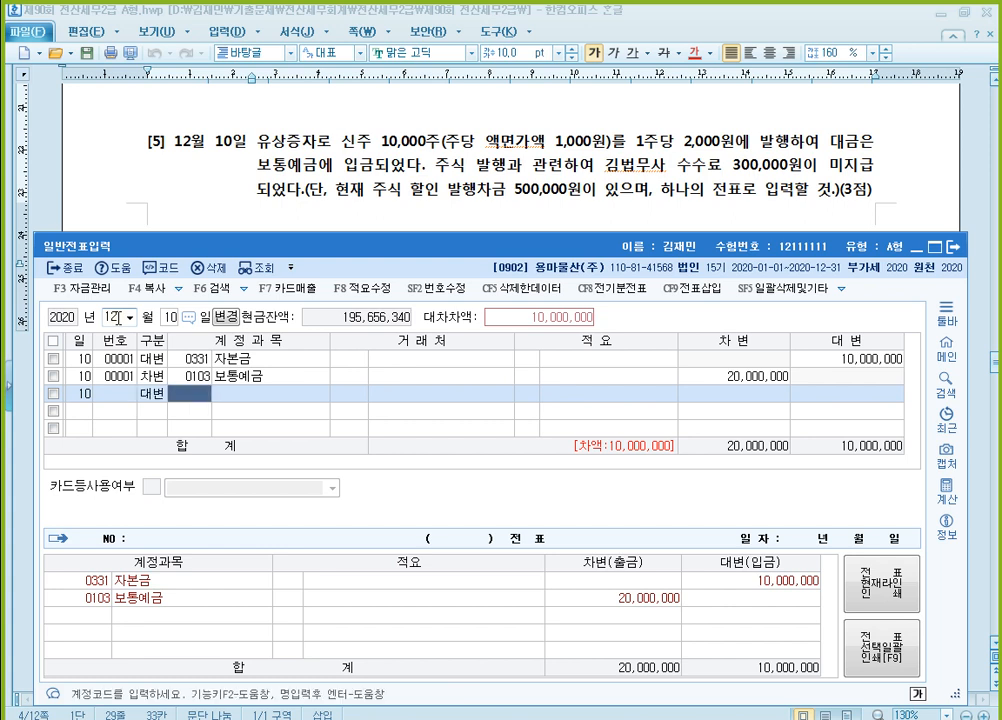
text(25)
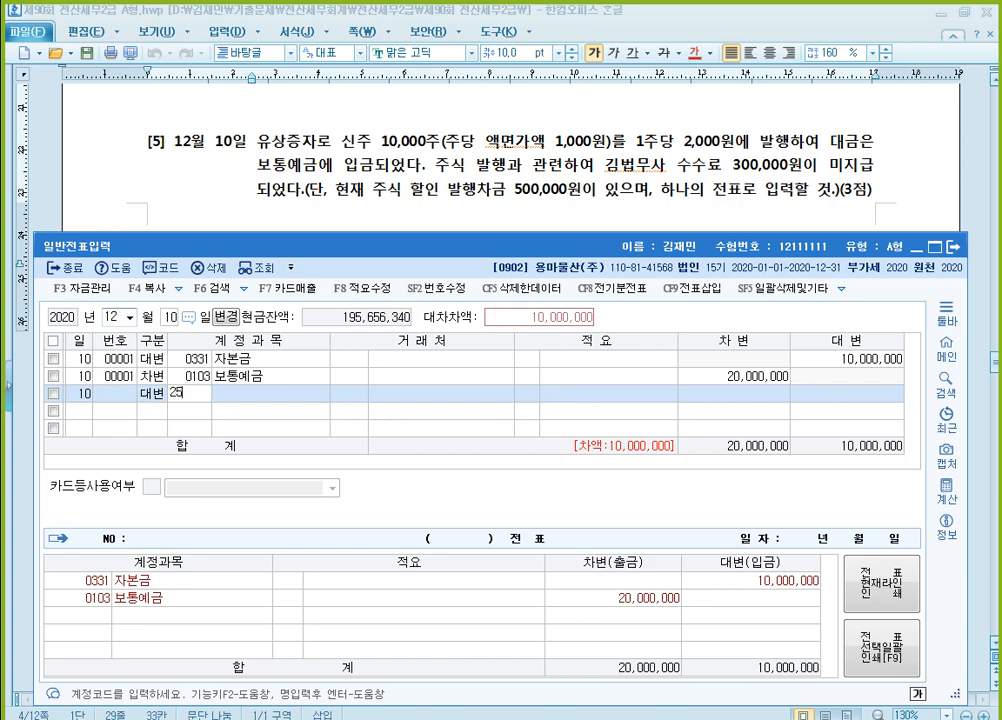
text(3)
key(Return)
text(김범)
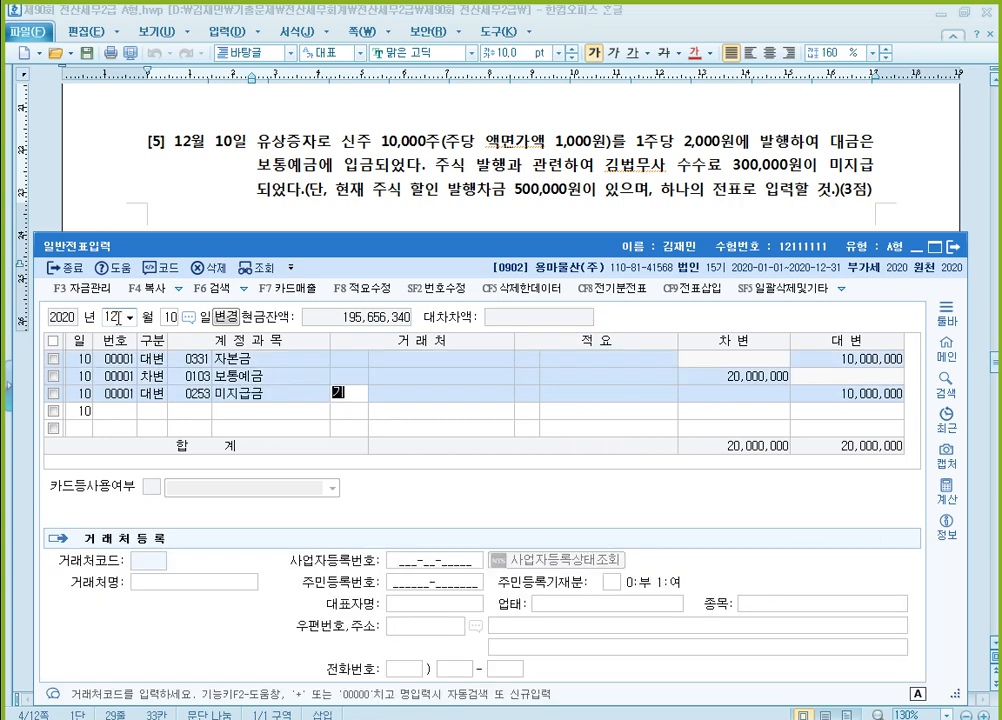
key(Return)
key(Return)
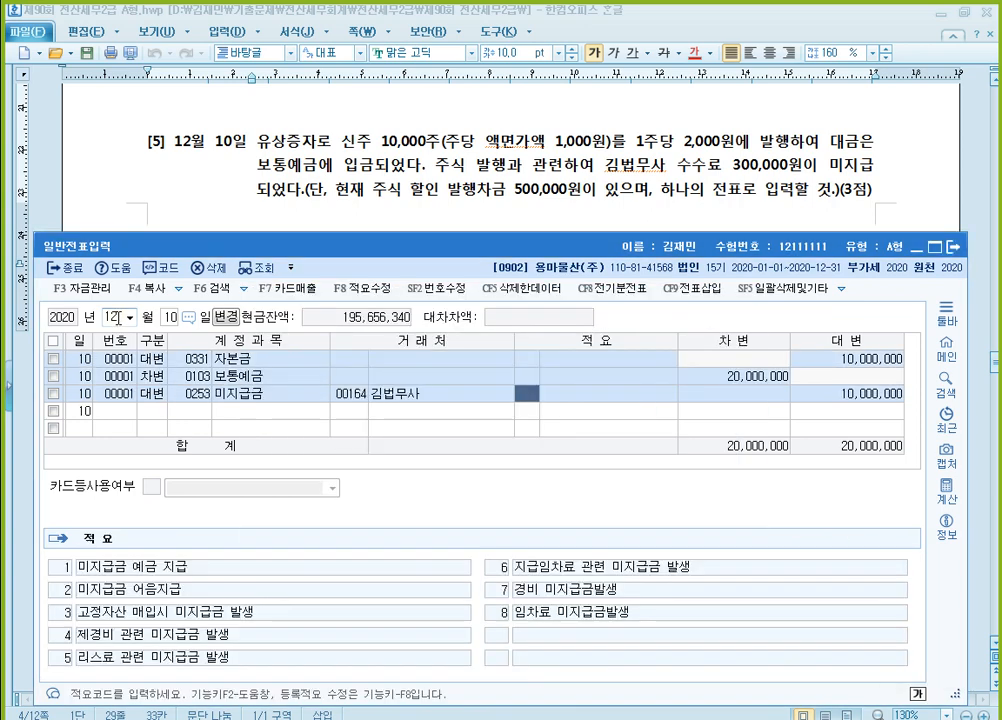
key(Return)
text(300000)
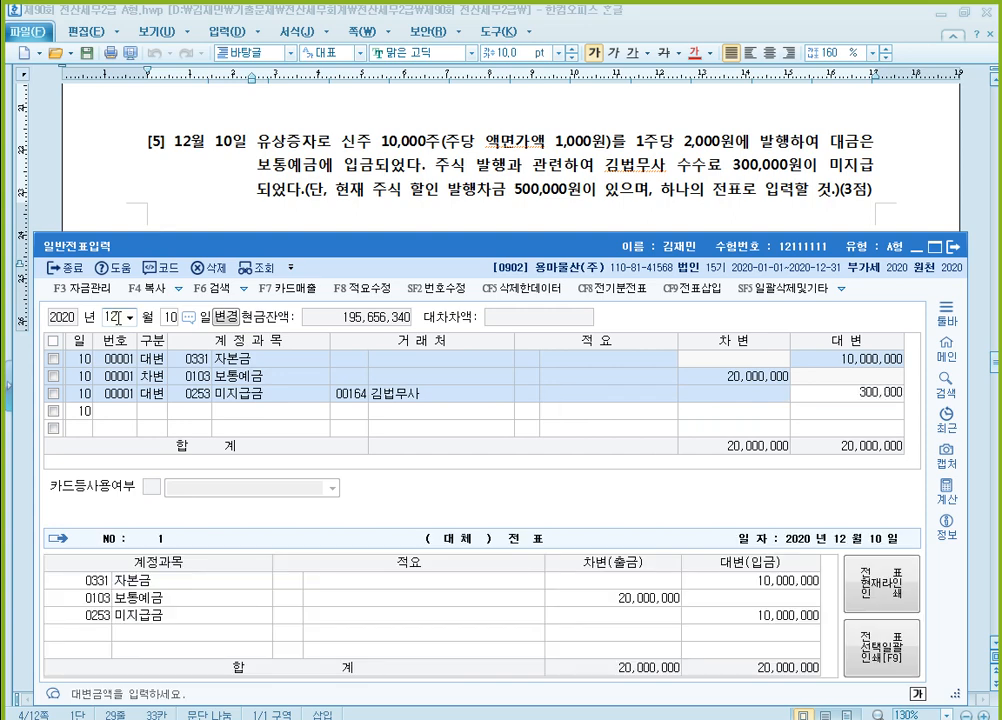
key(Return)
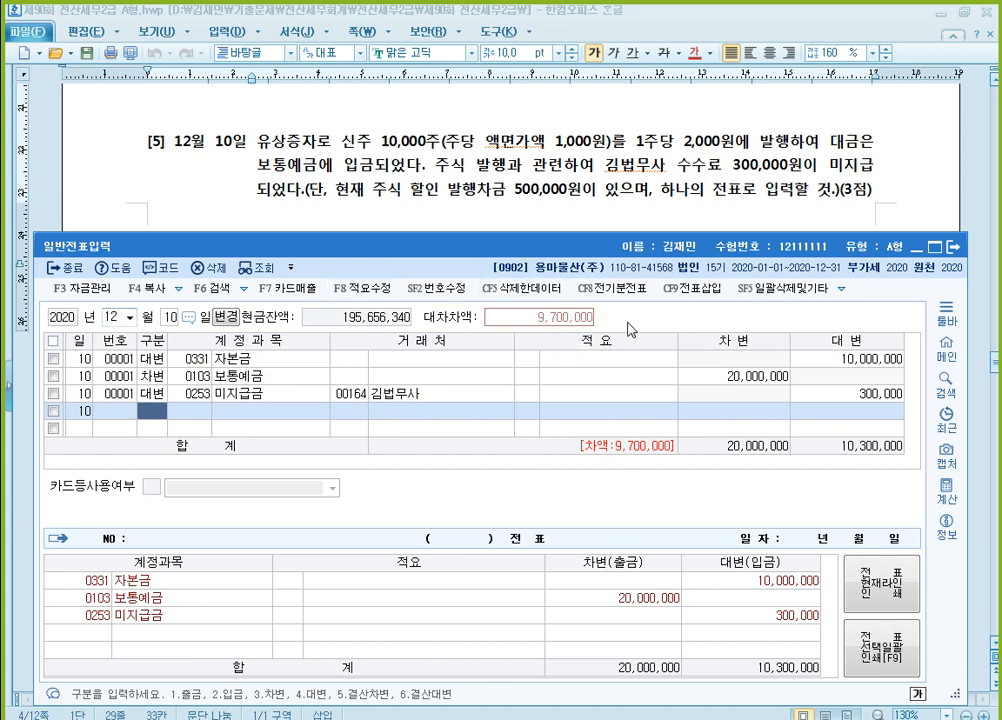
Add a 대변 line to the December 10 voucher for 0381 주식할인발행차금 with 500,000
text(4주식)
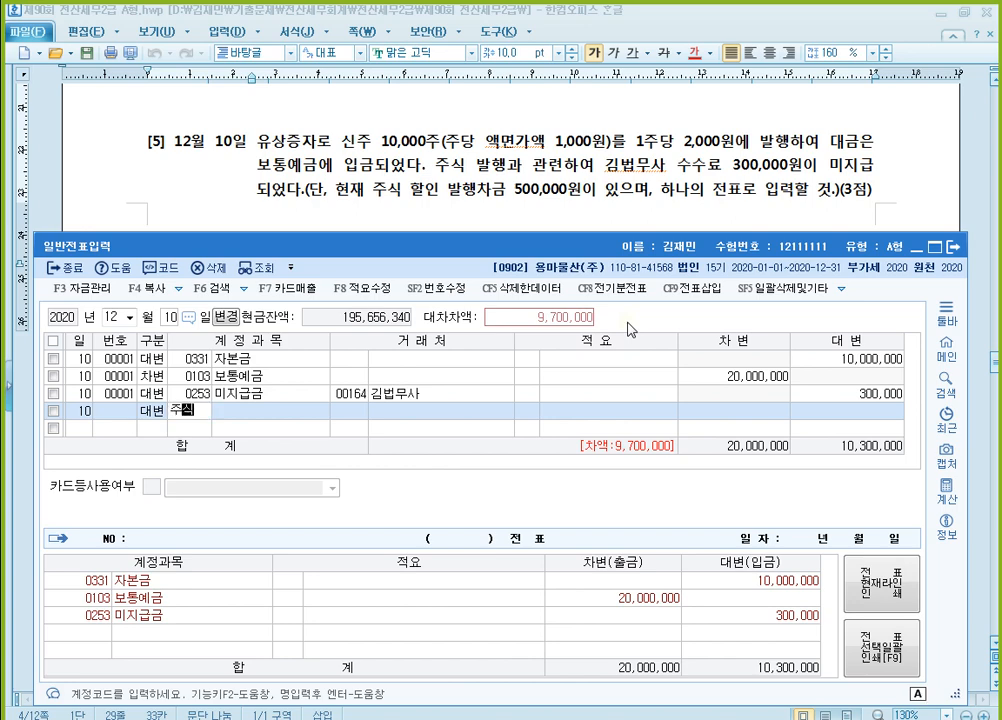
key(Return)
text(할)
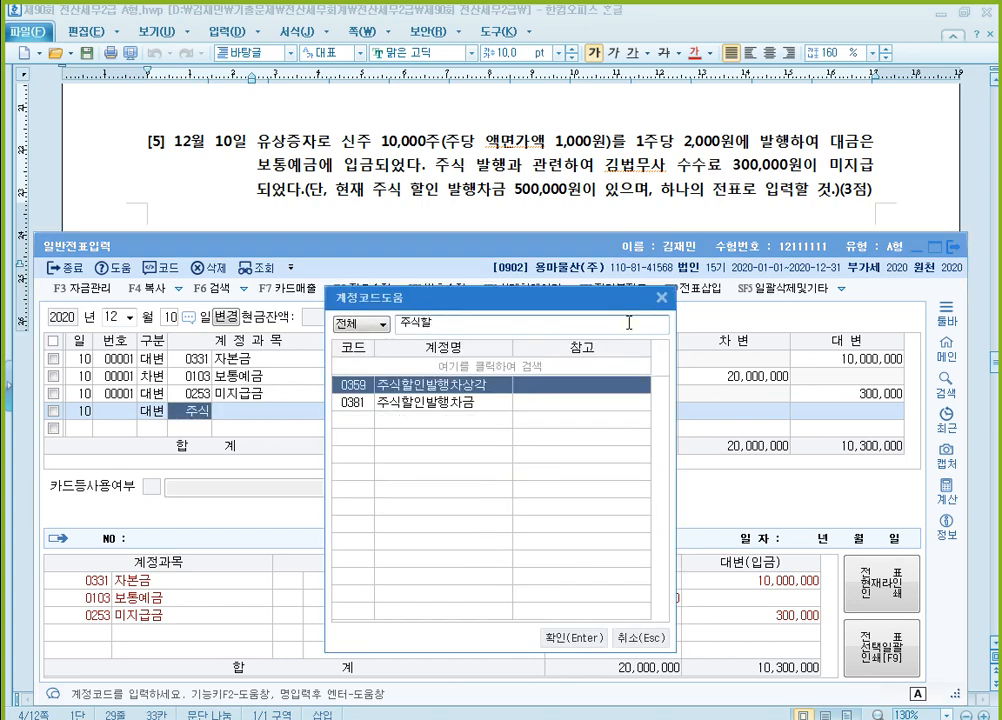
key(Down)
key(Return)
key(Return)
key(Return)
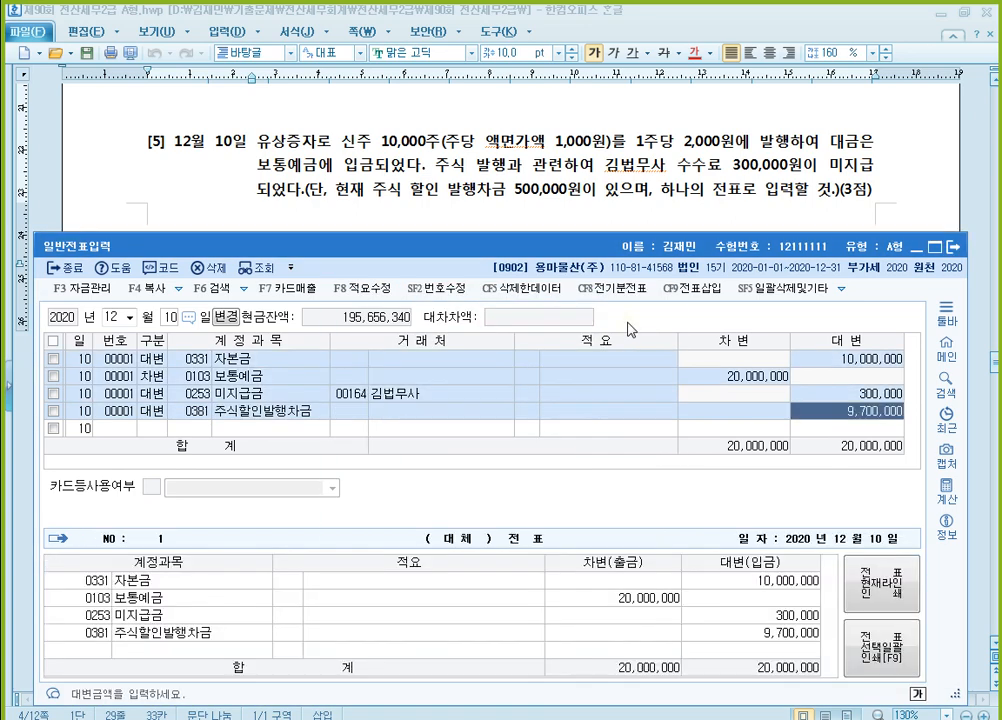
text(500000)
key(Return)
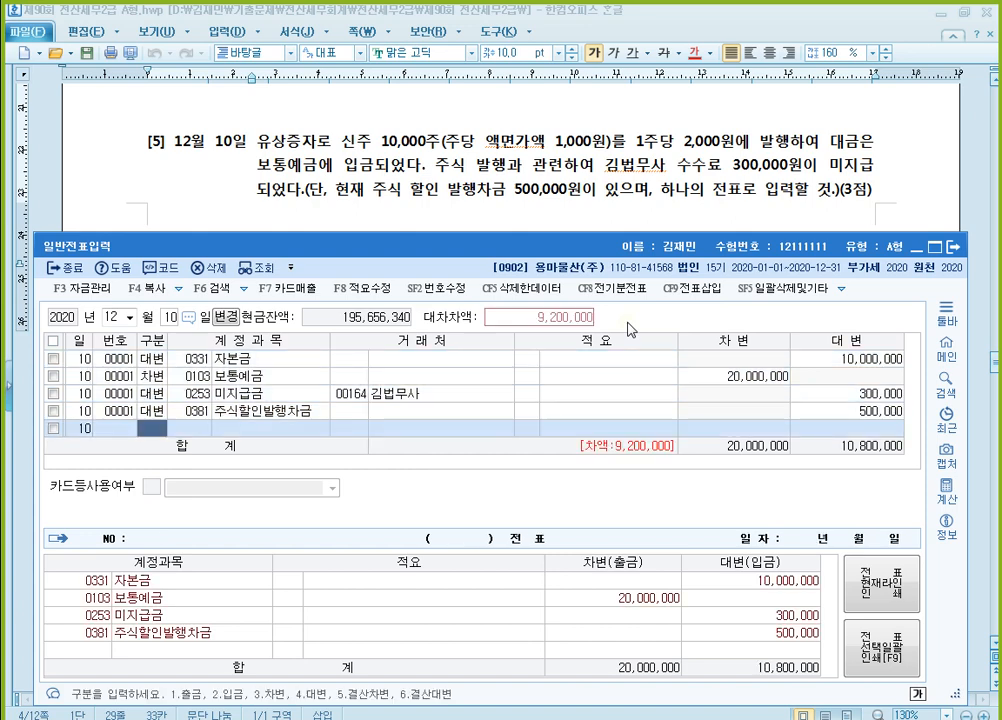
Complete the December 10 voucher with a 대변 line for 0341 주식발행초과금 of 9,200,000
text(4)
text(주식)
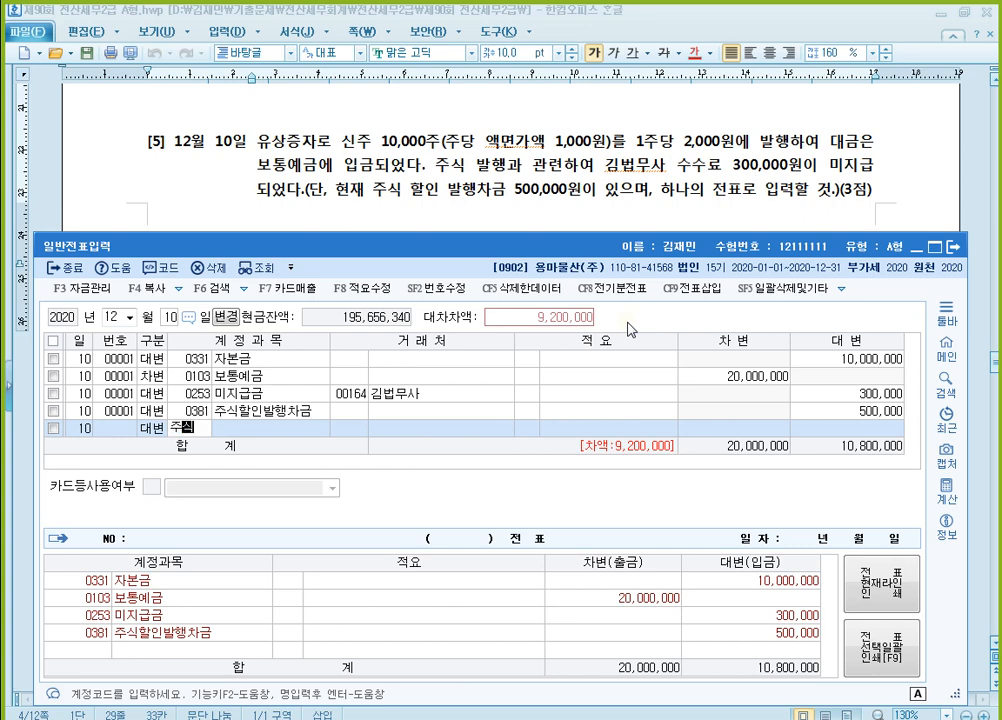
key(Return)
key(Return)
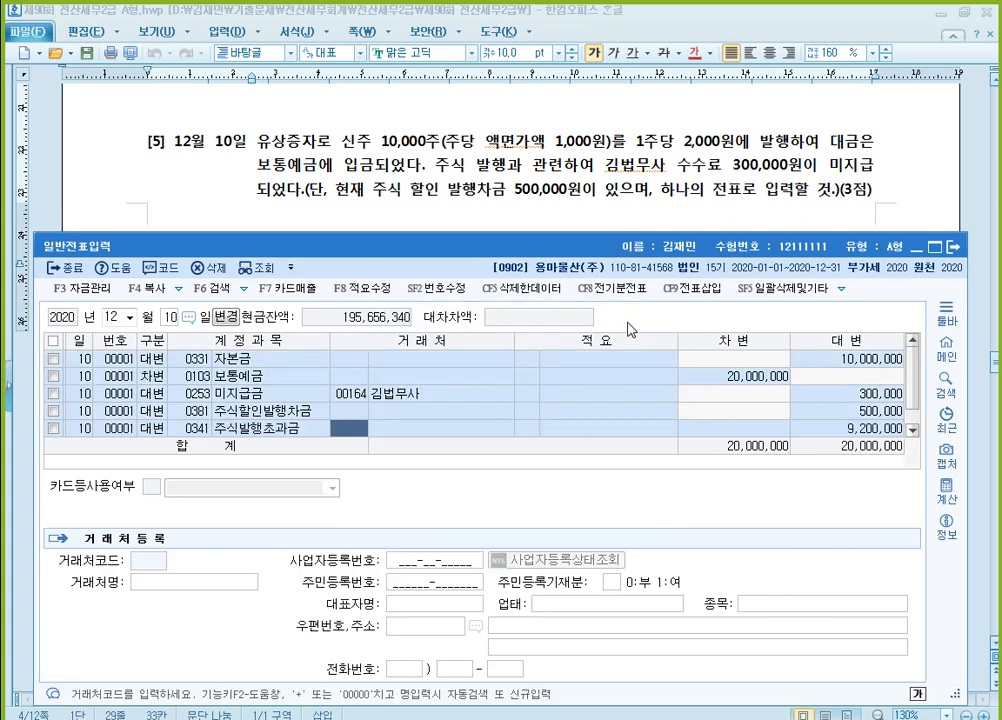
key(Return)
key(Return)
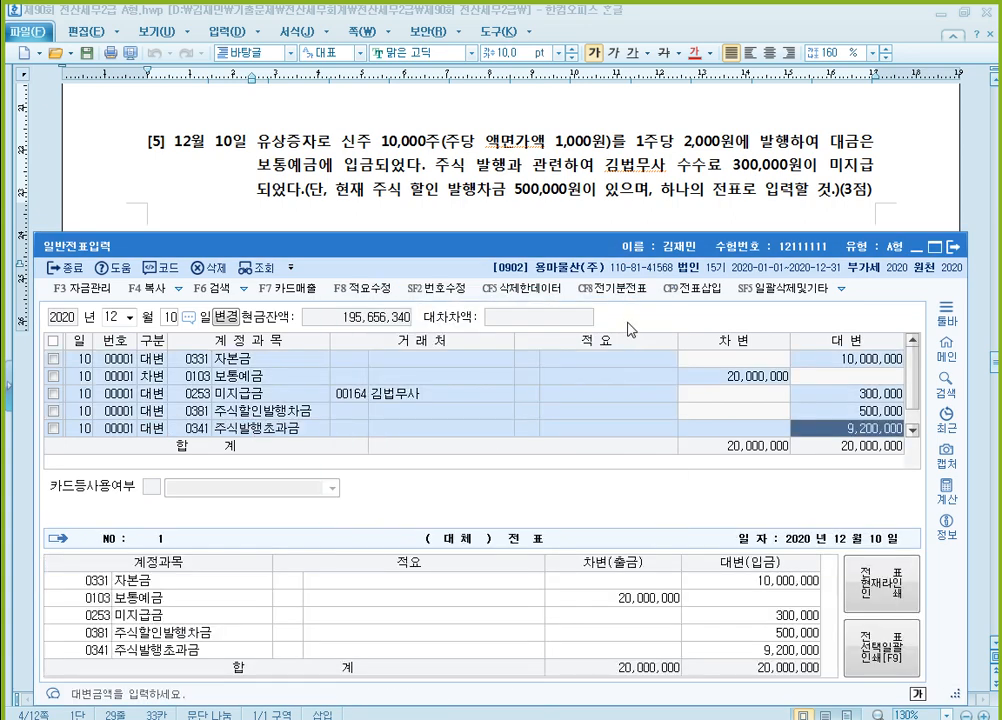